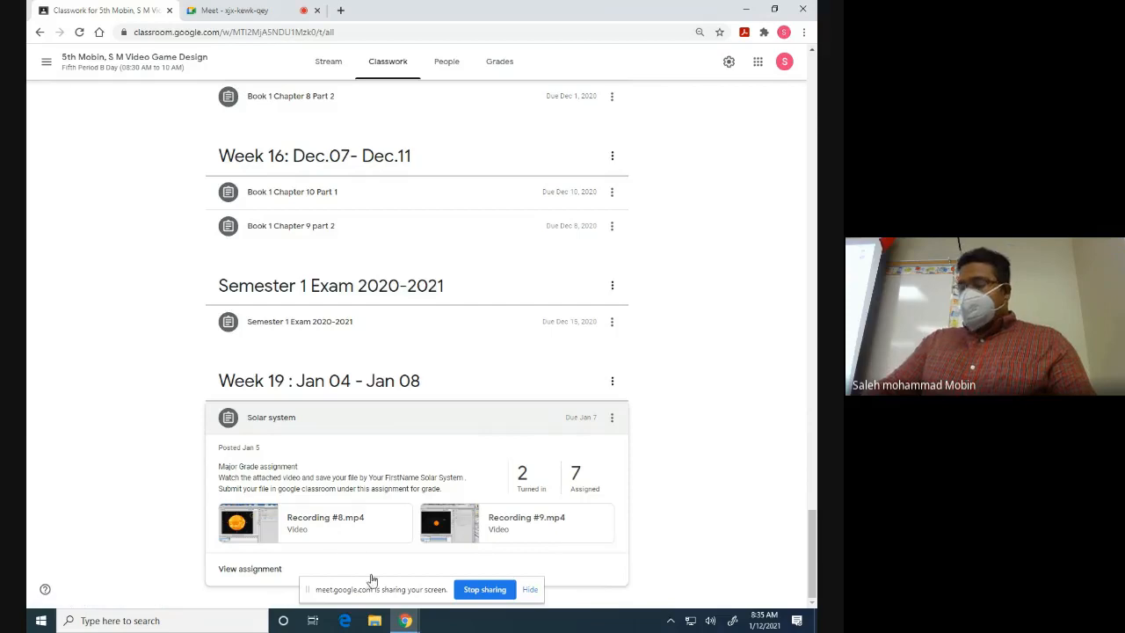
pyautogui.click(114, 620)
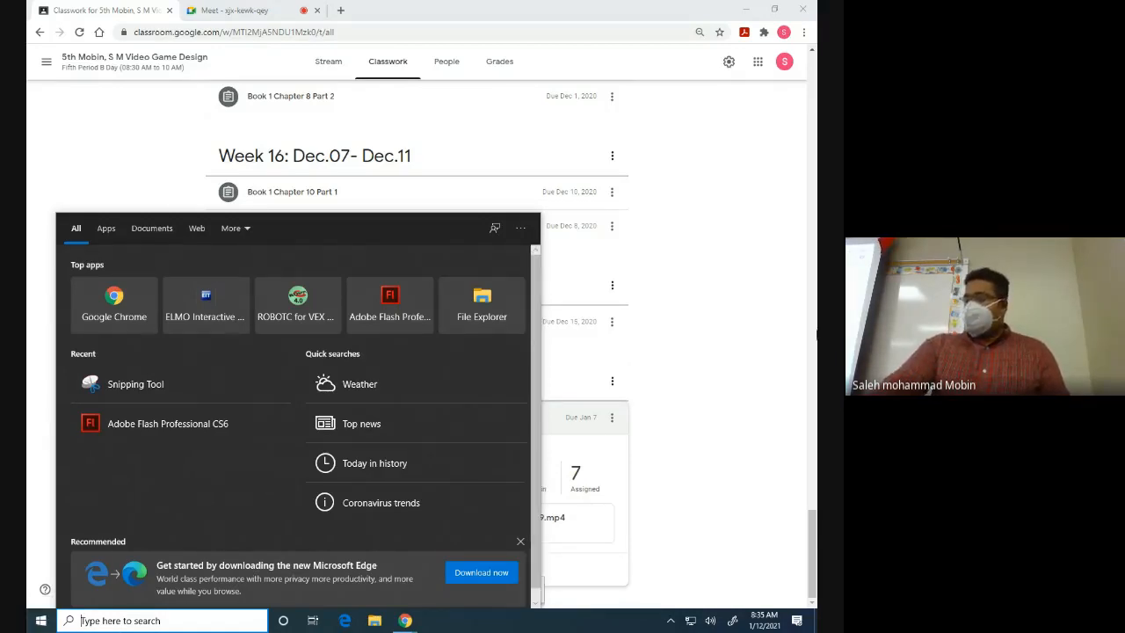
pyautogui.click(224, 10)
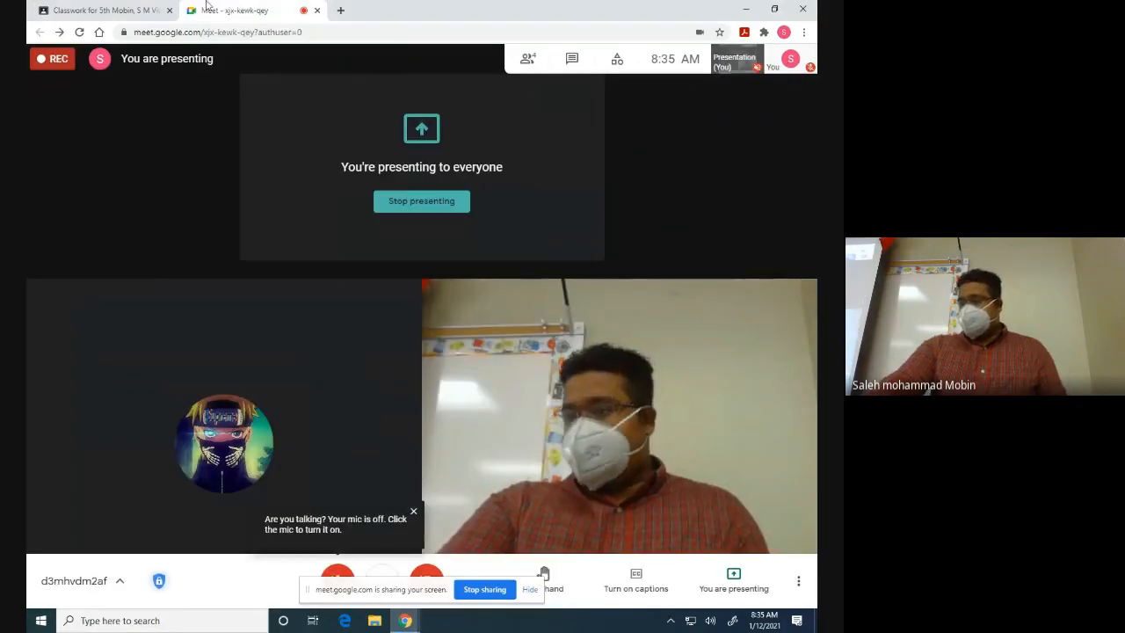
pyautogui.click(103, 10)
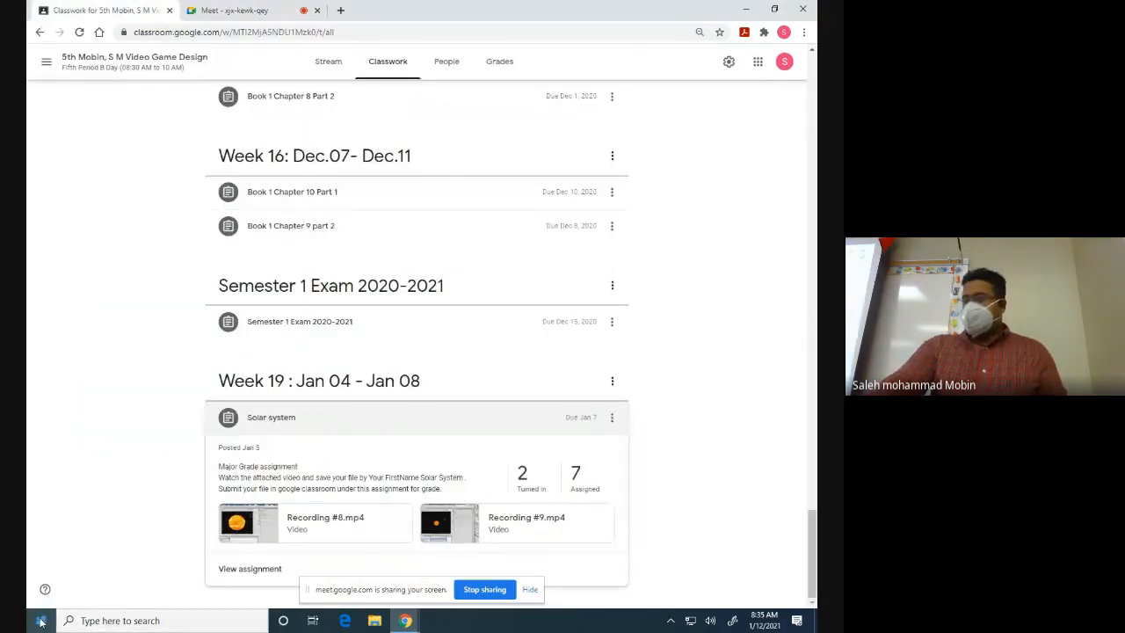
# Step: Launch Adobe Flash Professional CS6 through a system search for "Adobe" and create a new ActionScript 3.0 document
pyautogui.click(125, 621)
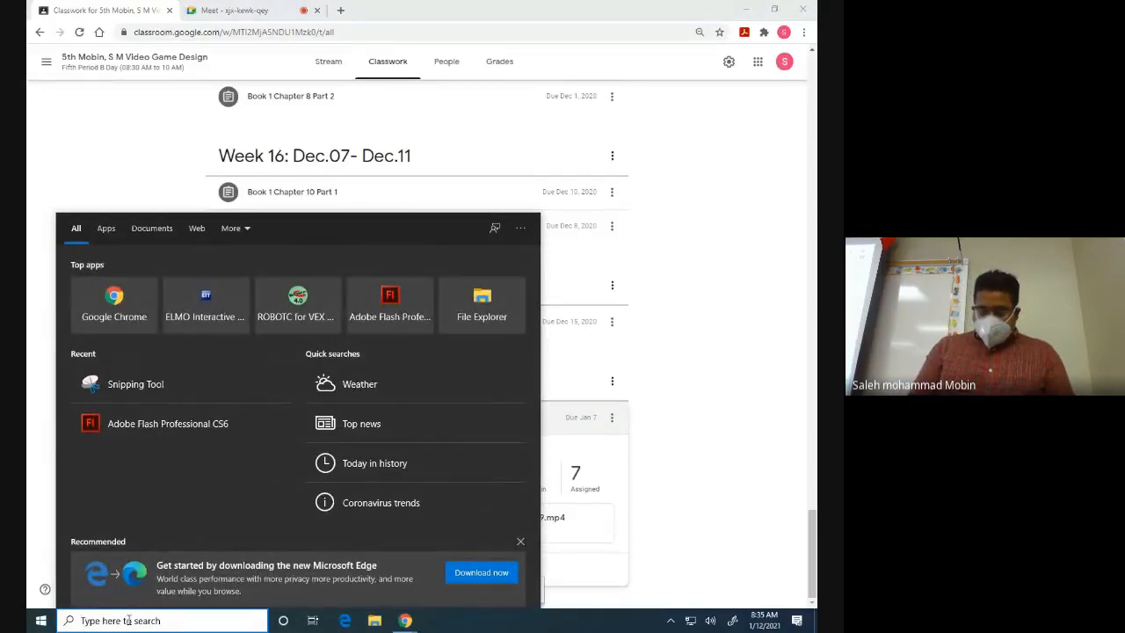
pyautogui.write('Adobe')
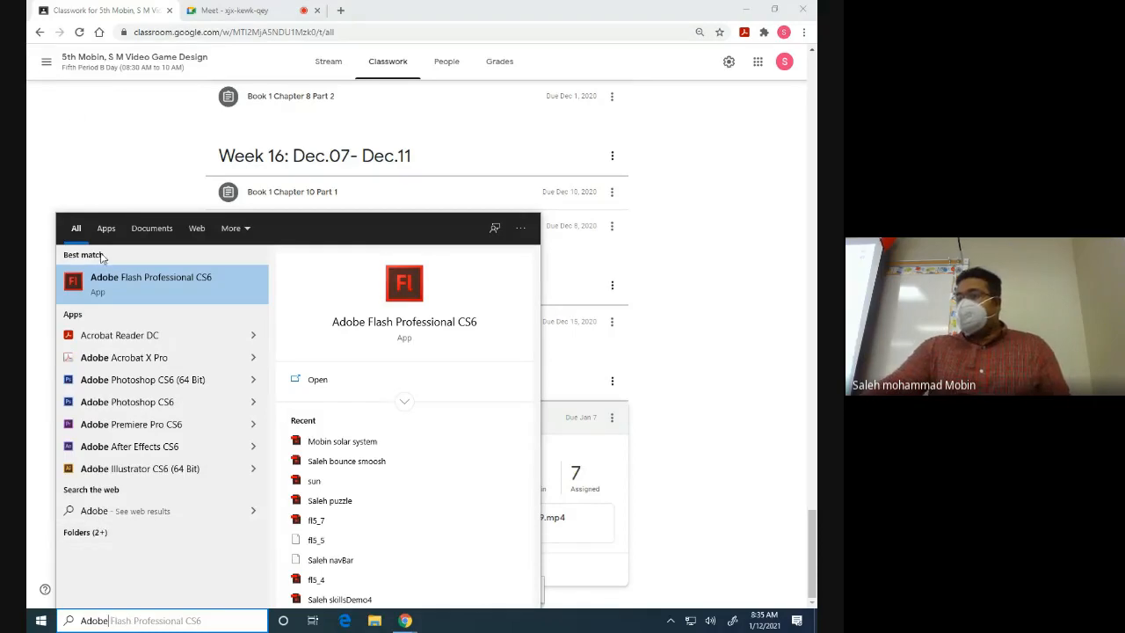
pyautogui.click(112, 281)
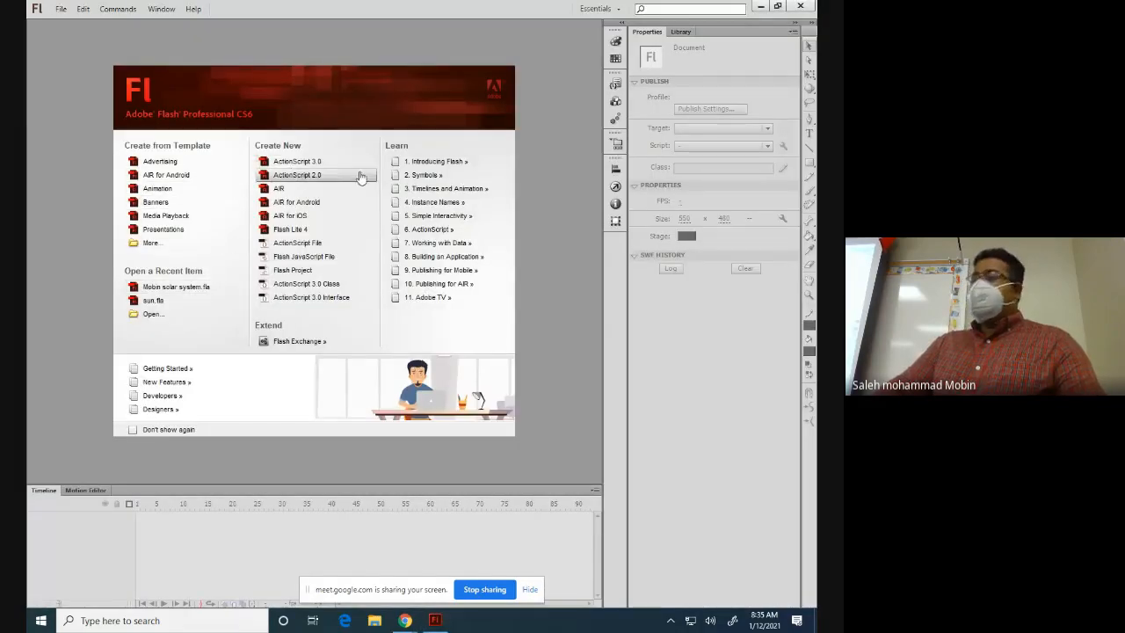
pyautogui.click(297, 161)
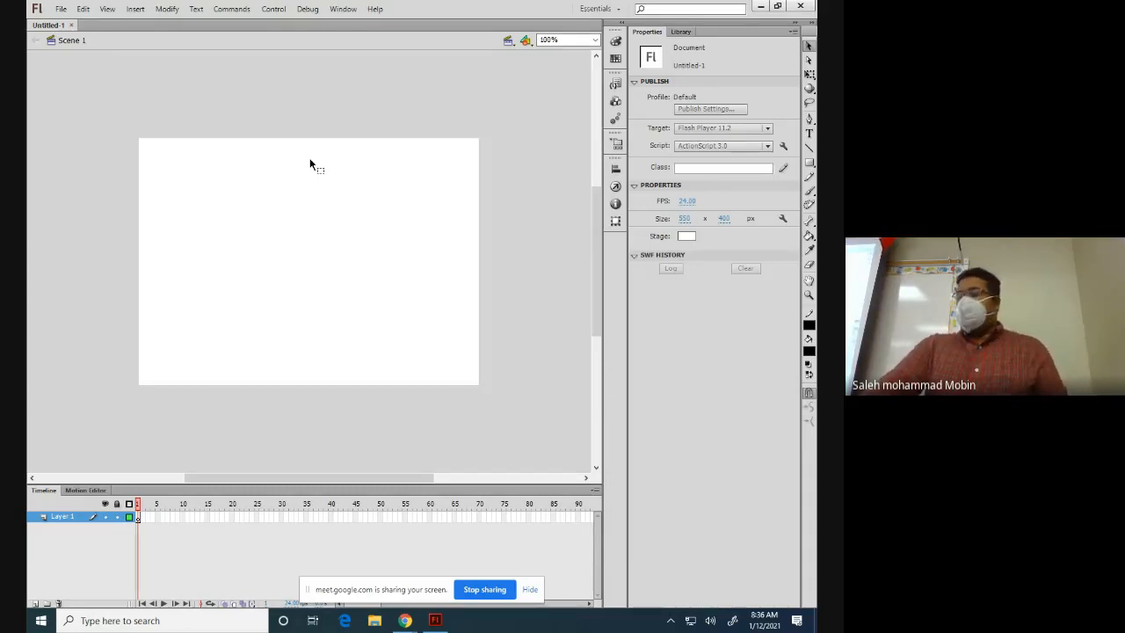
pyautogui.click(760, 7)
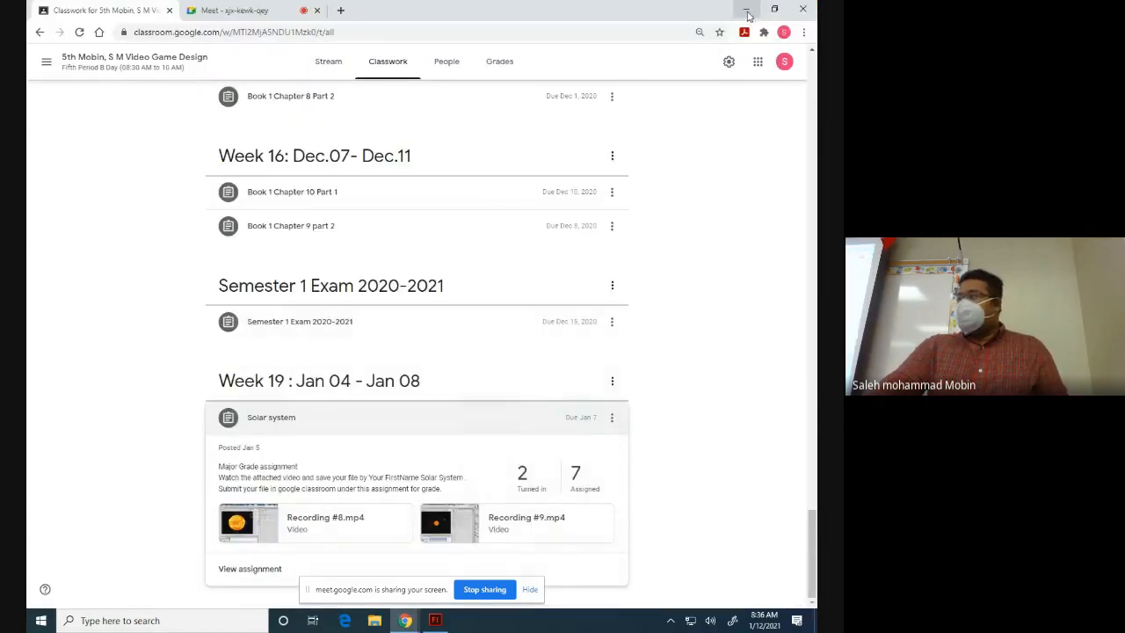
pyautogui.click(434, 620)
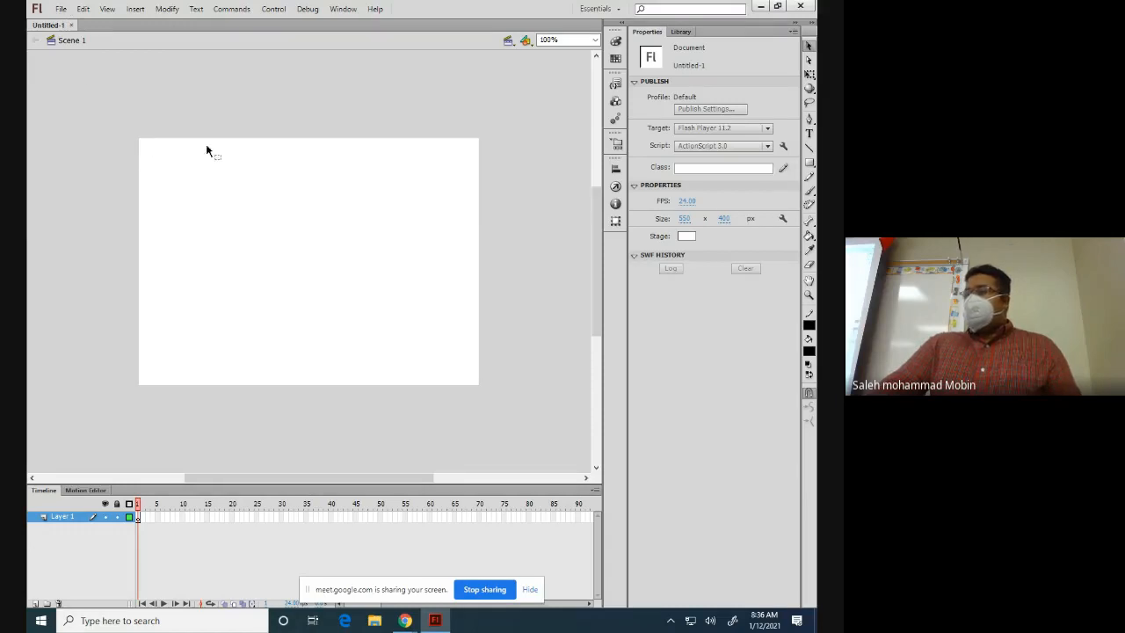
# Step: Rename Layer 1 in the timeline to "Night sky"
pyautogui.doubleClick(66, 518)
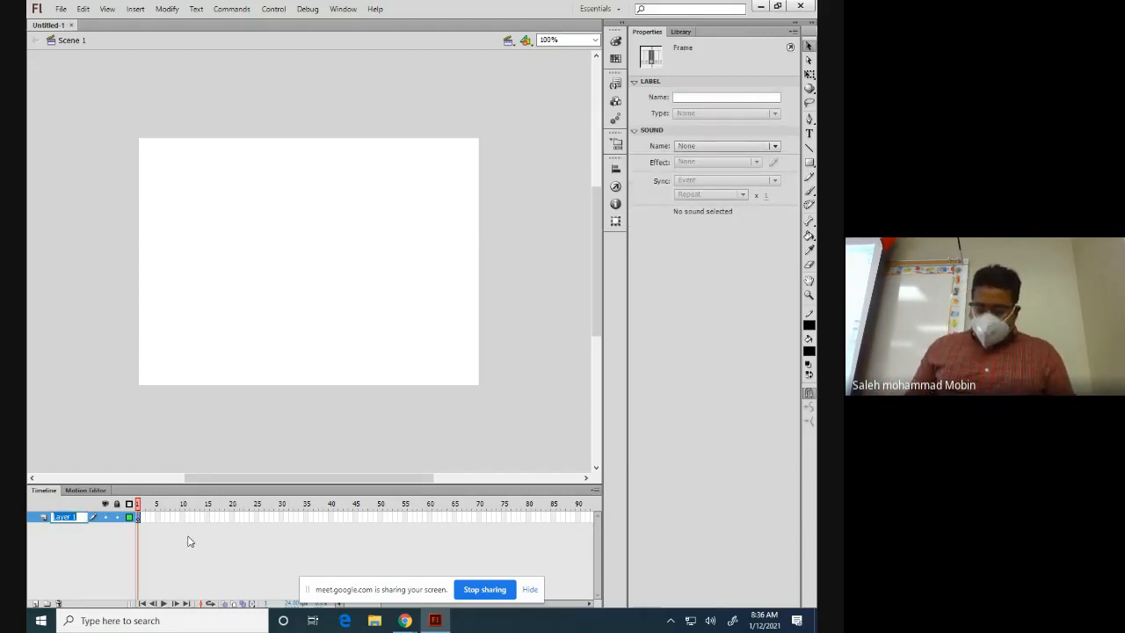
pyautogui.write('Night s')
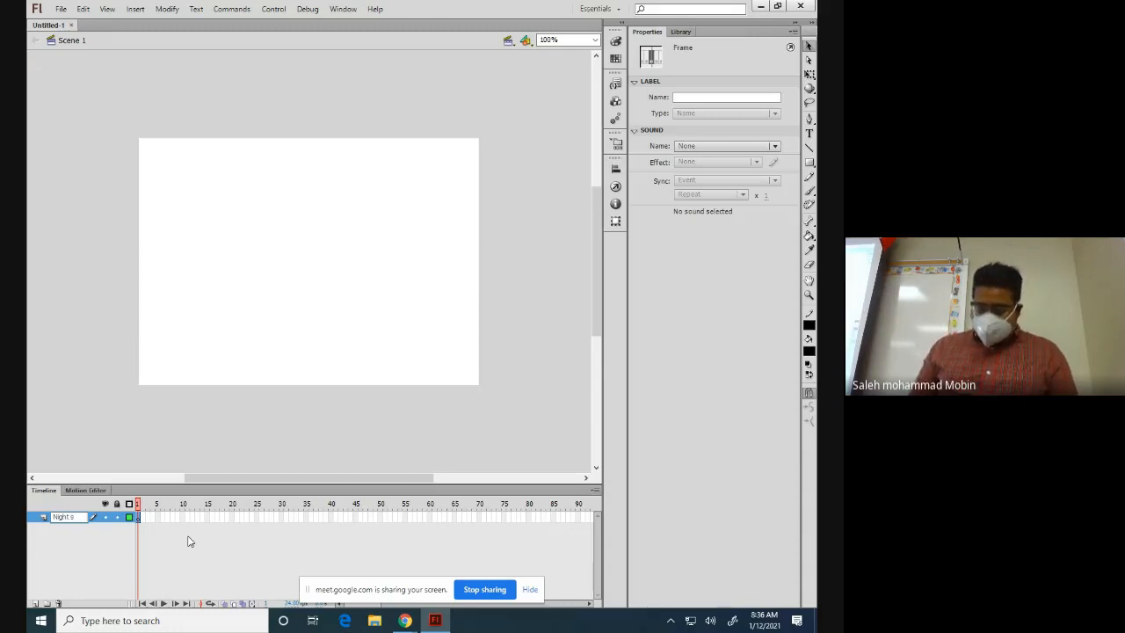
pyautogui.write('ky')
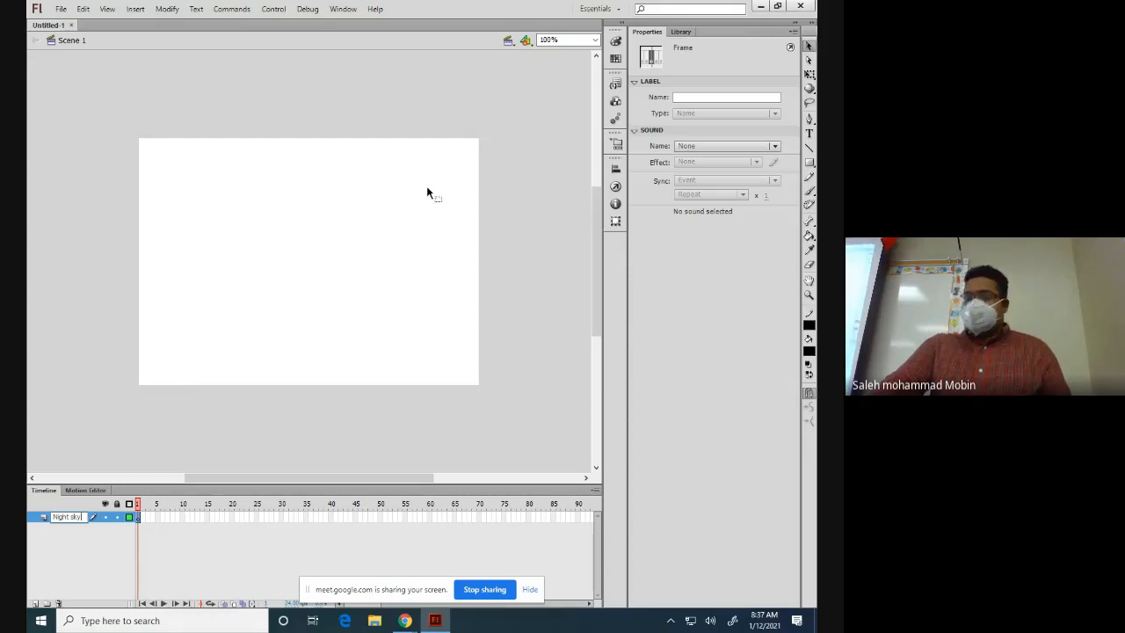
pyautogui.click(80, 538)
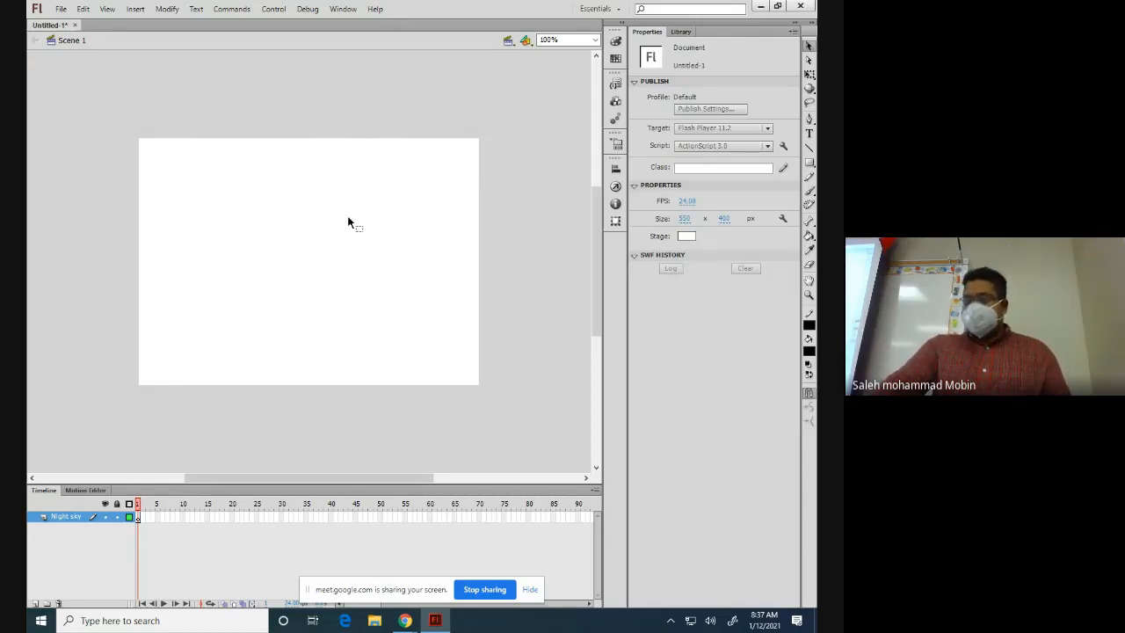
# Step: Switch to Chrome and start entering a night sky search in a new browser tab
pyautogui.click(760, 7)
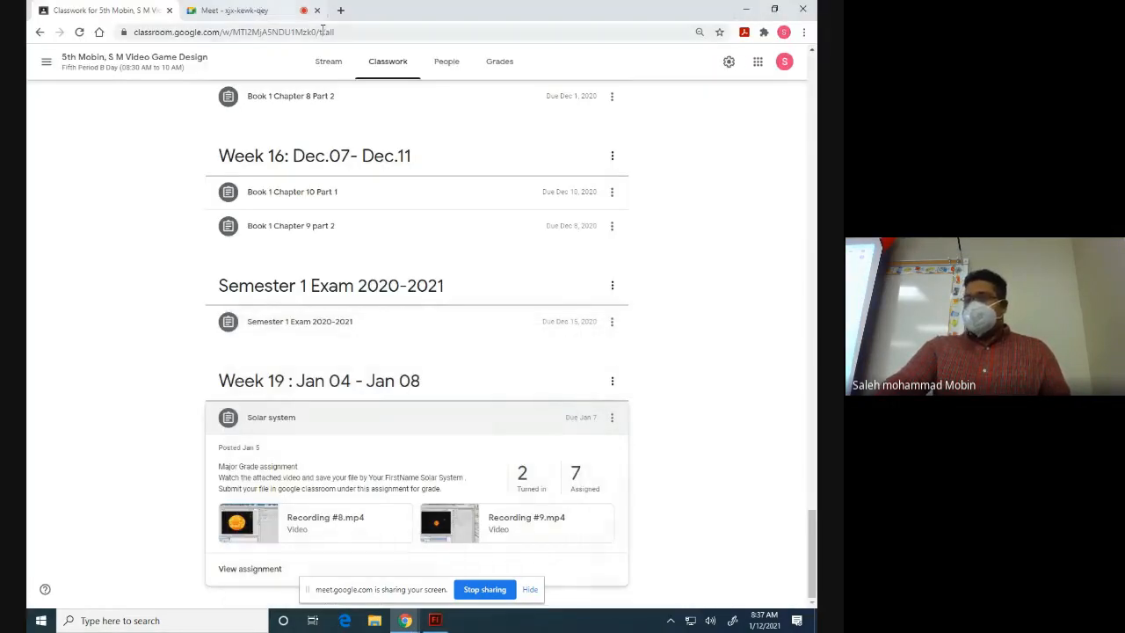
pyautogui.click(342, 11)
pyautogui.click(343, 32)
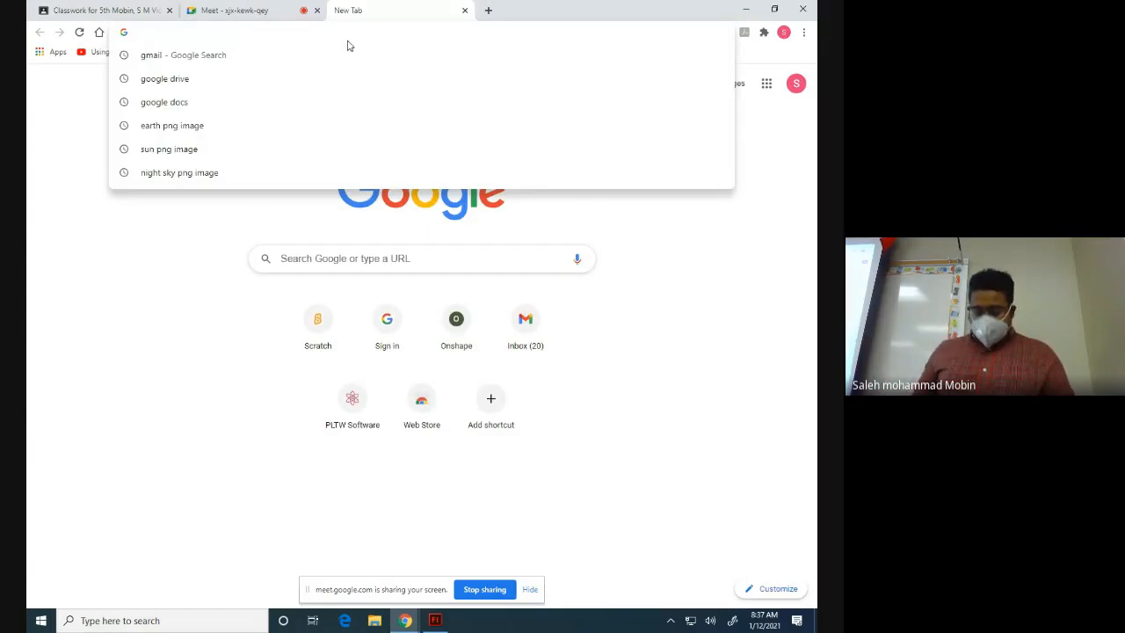
pyautogui.write('nigh')
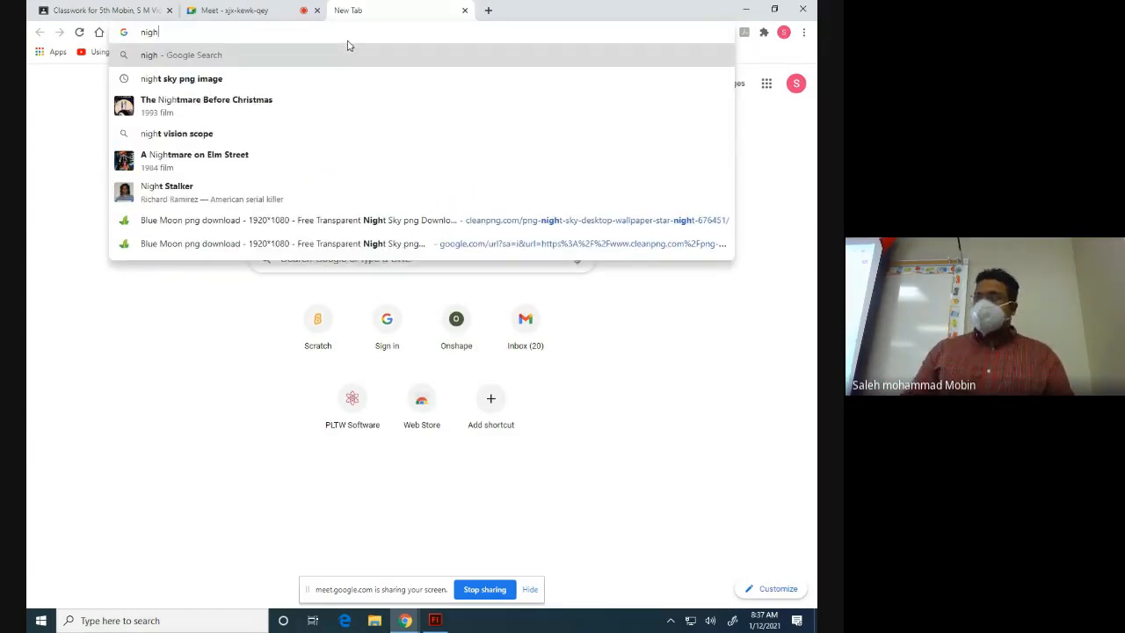
# Step: Delete the Earth, night sky and sun image files from the desktop's Solar system folder and close the folder
pyautogui.click(745, 10)
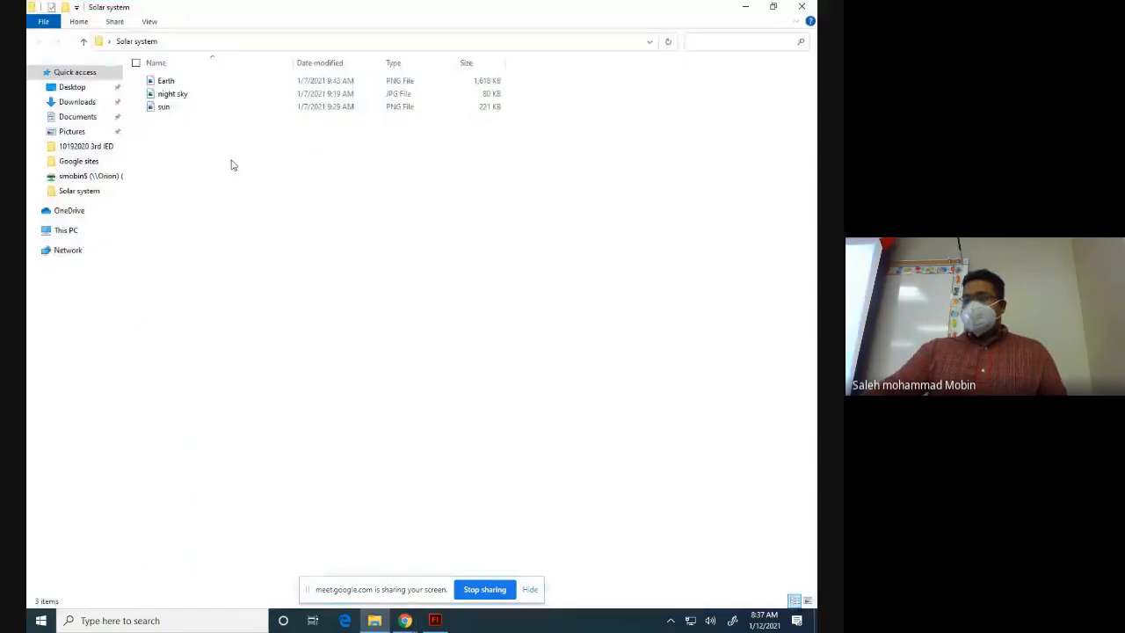
pyautogui.moveTo(170, 168); pyautogui.dragTo(192, 82)
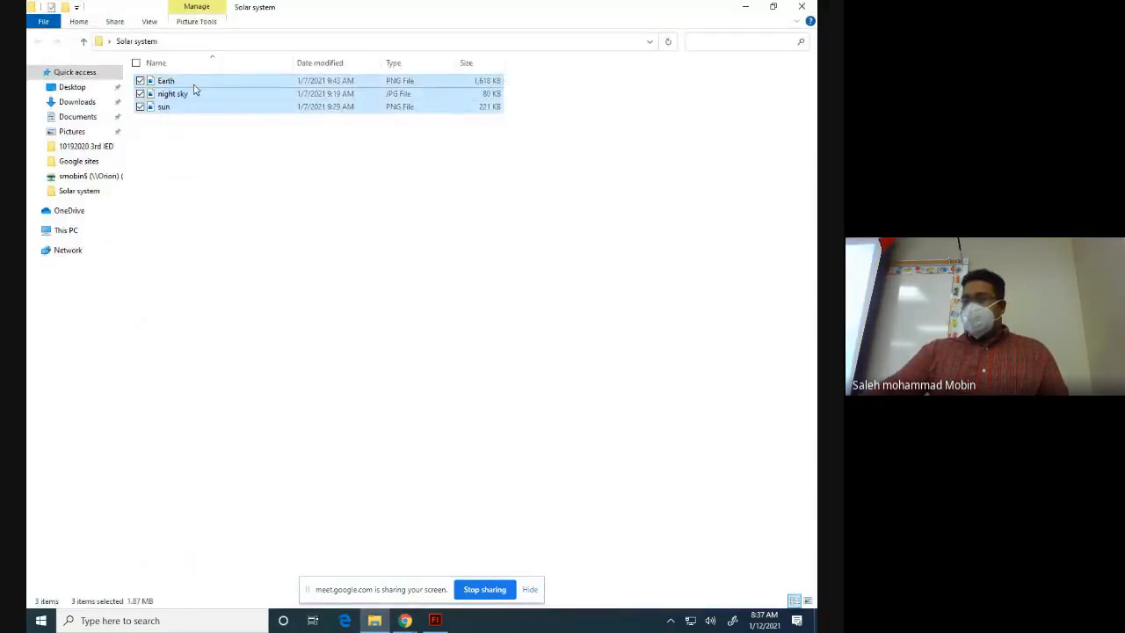
pyautogui.press('Delete')
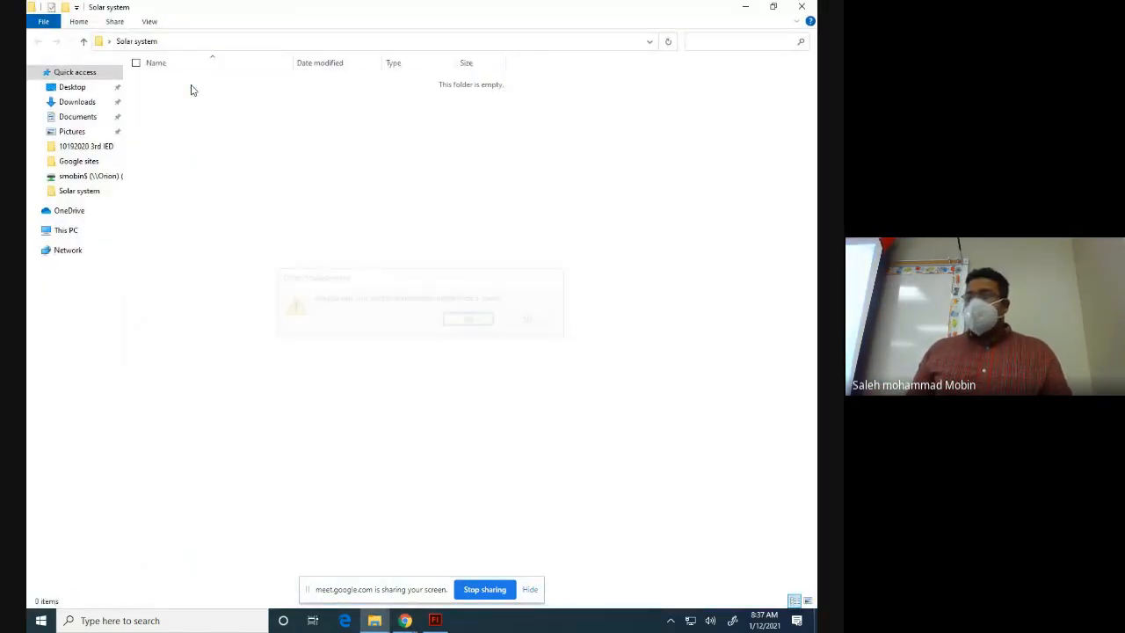
pyautogui.click(810, 6)
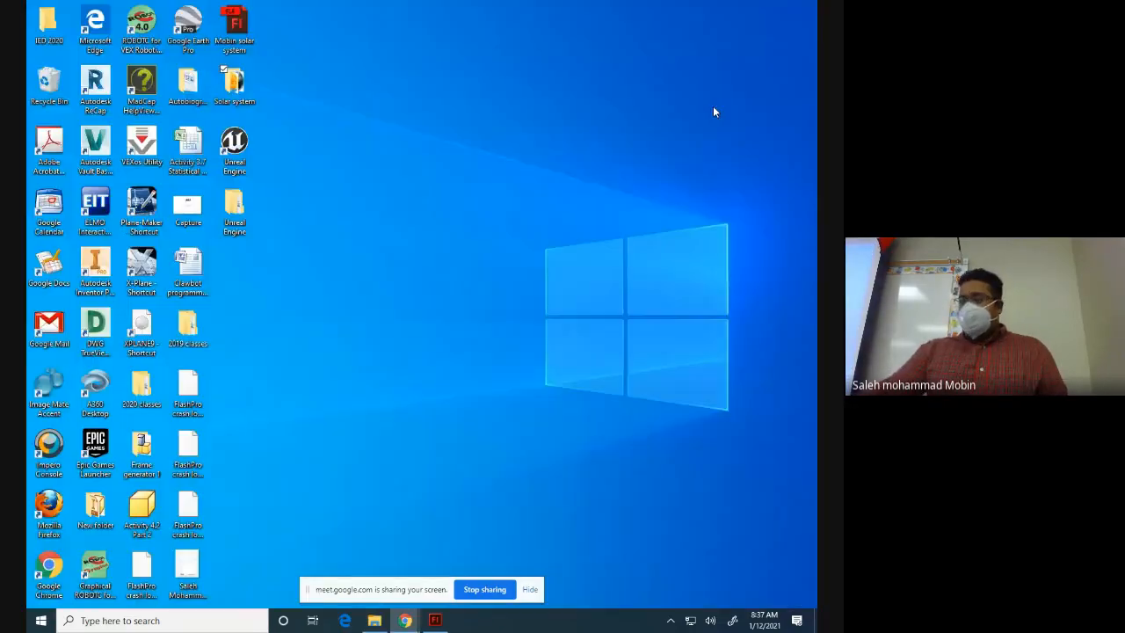
# Step: Return to Chrome's new tab and search Google for "night sky png image"
pyautogui.moveTo(398, 620)
pyautogui.click(337, 544)
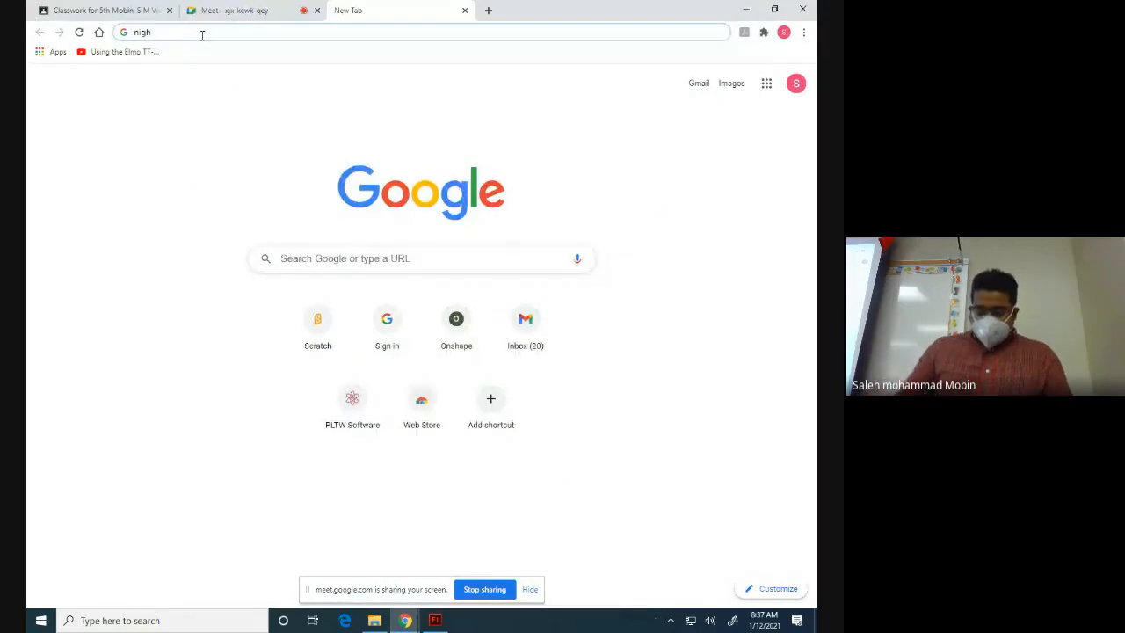
pyautogui.write('night sk')
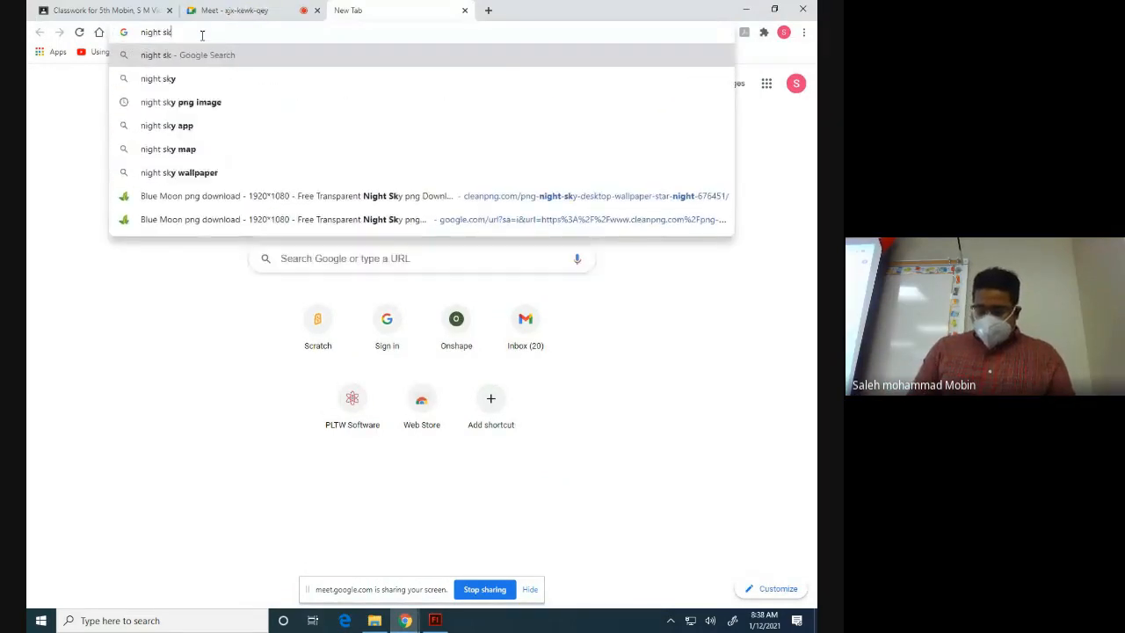
pyautogui.write('y png')
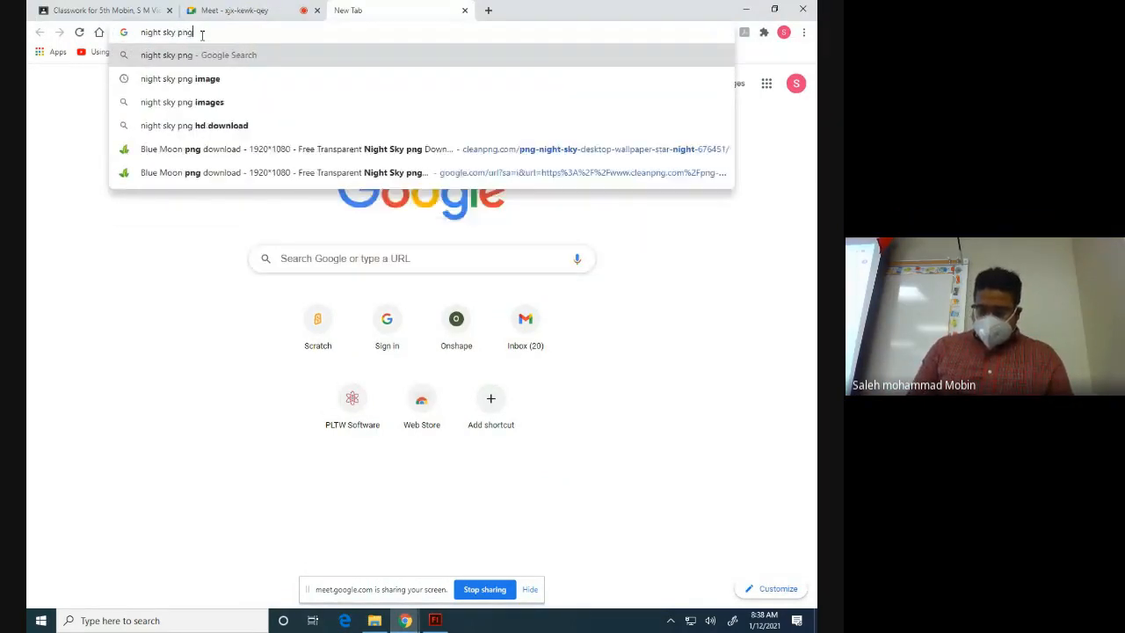
pyautogui.write(' image')
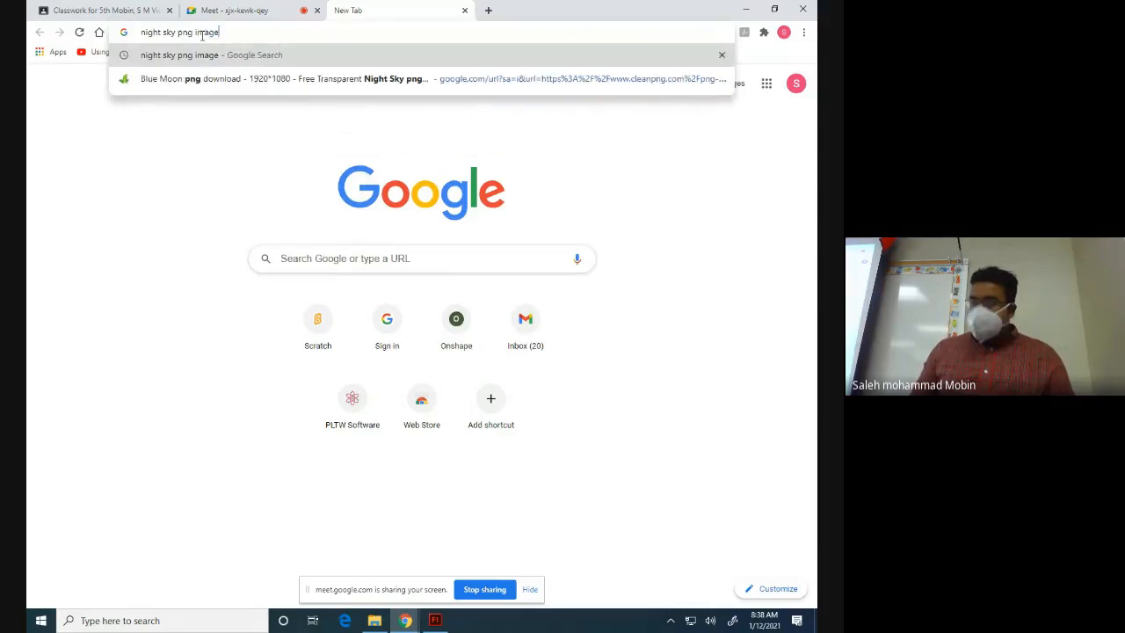
pyautogui.press('Return')
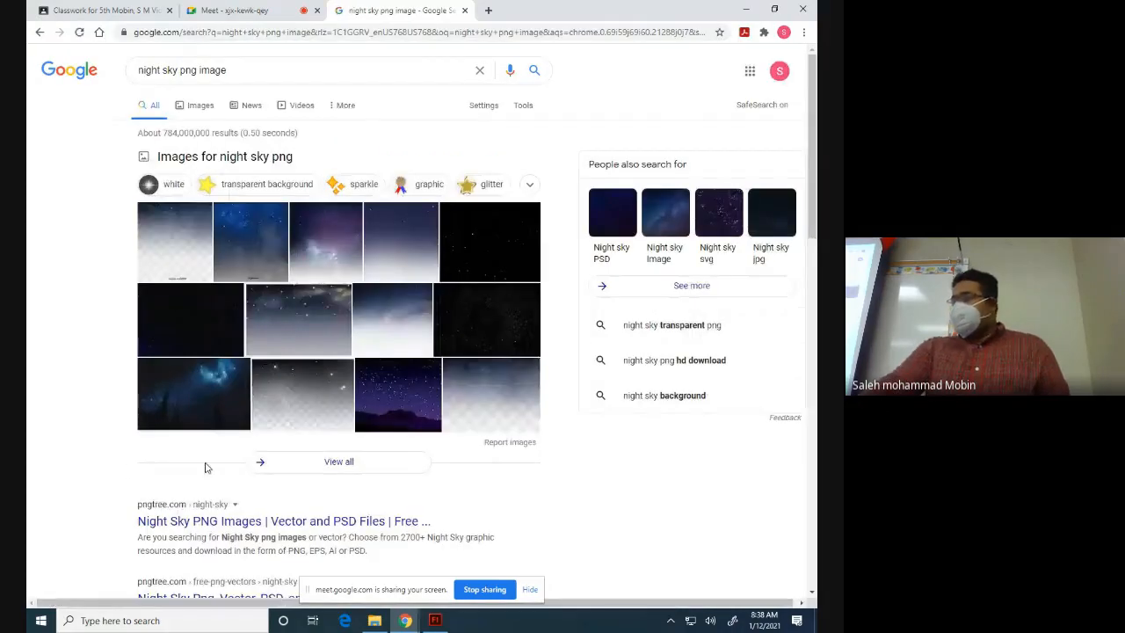
# Step: Open the Blue Moon image result and preview its related DLPNG "Celebrate the Night Sky" image
pyautogui.click(185, 401)
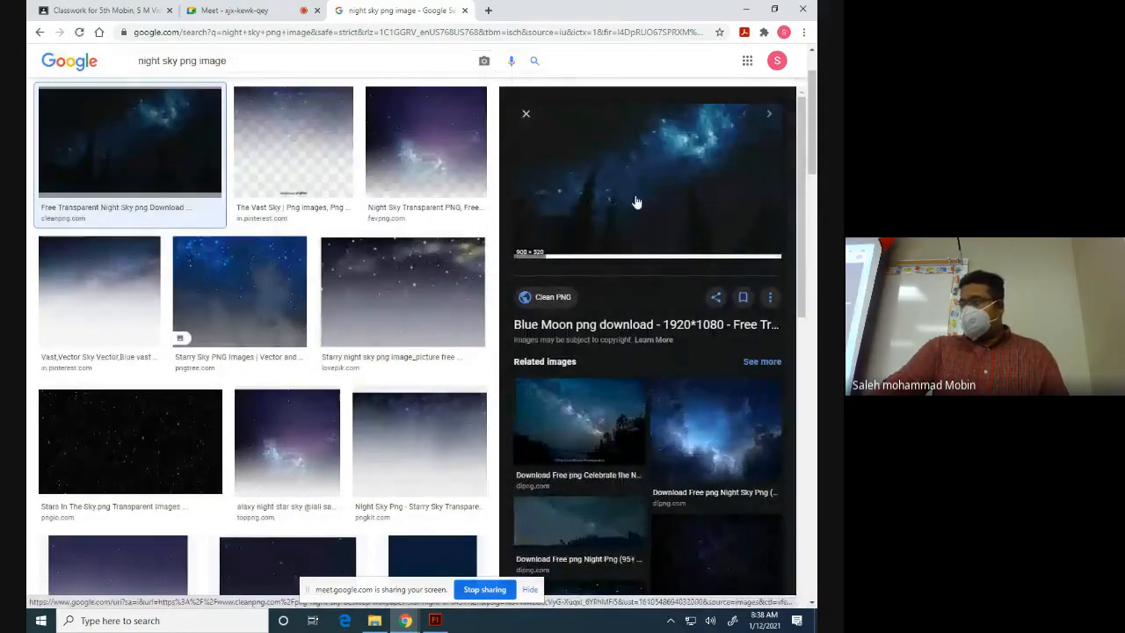
pyautogui.scroll(-2, 632, 263)
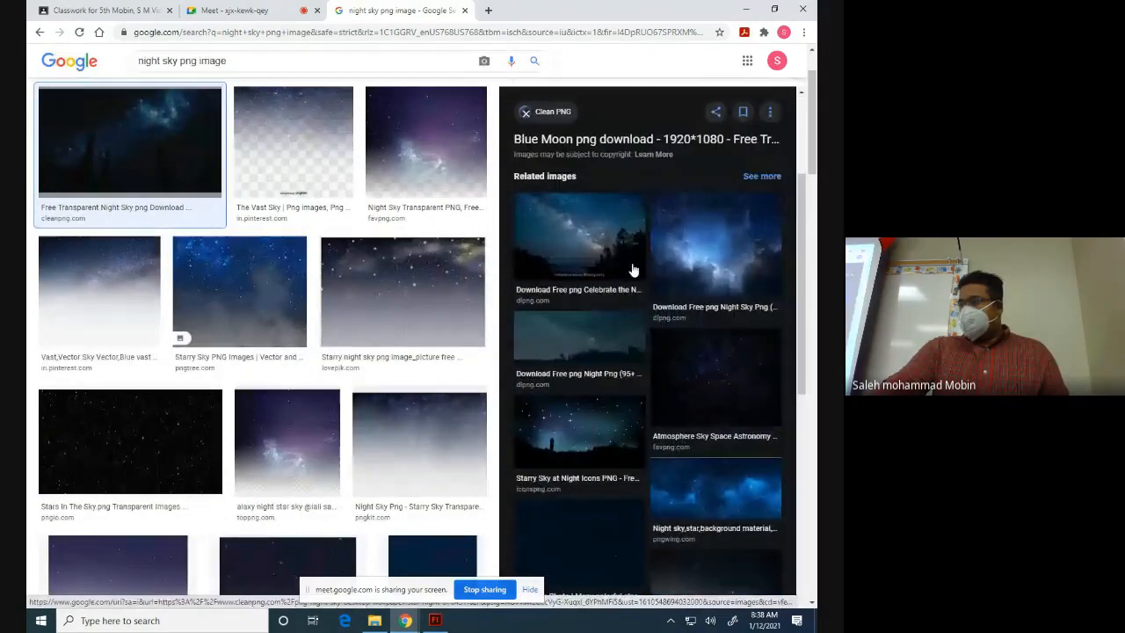
pyautogui.click(571, 240)
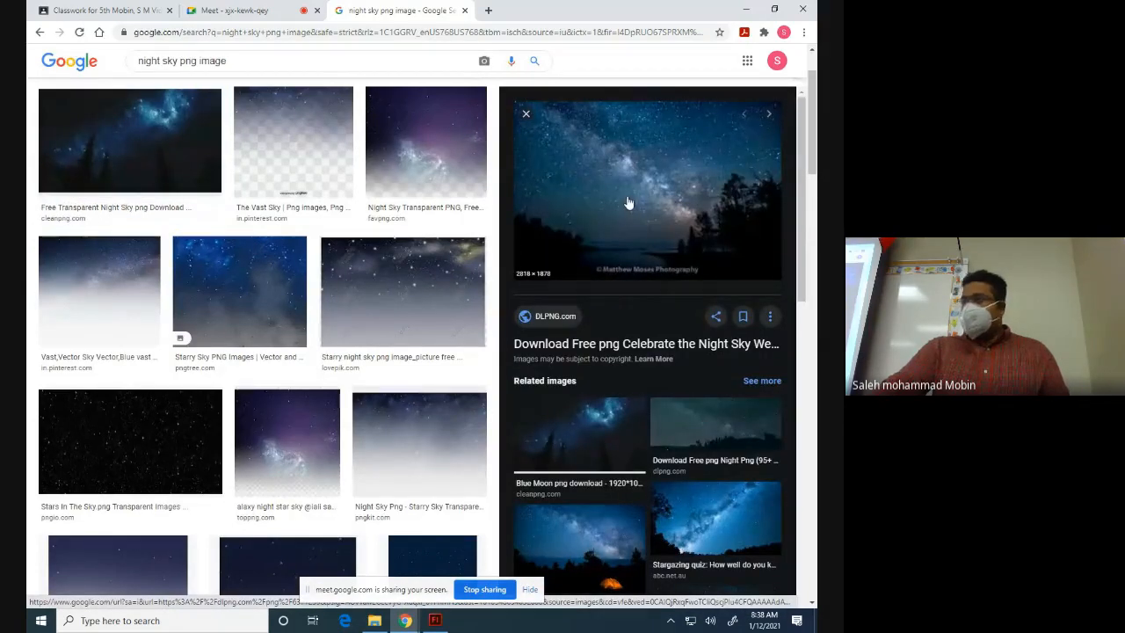
# Step: Save the previewed night sky image as "night sky" in the desktop's Solar system folder and switch back to Flash
pyautogui.rightClick(601, 182)
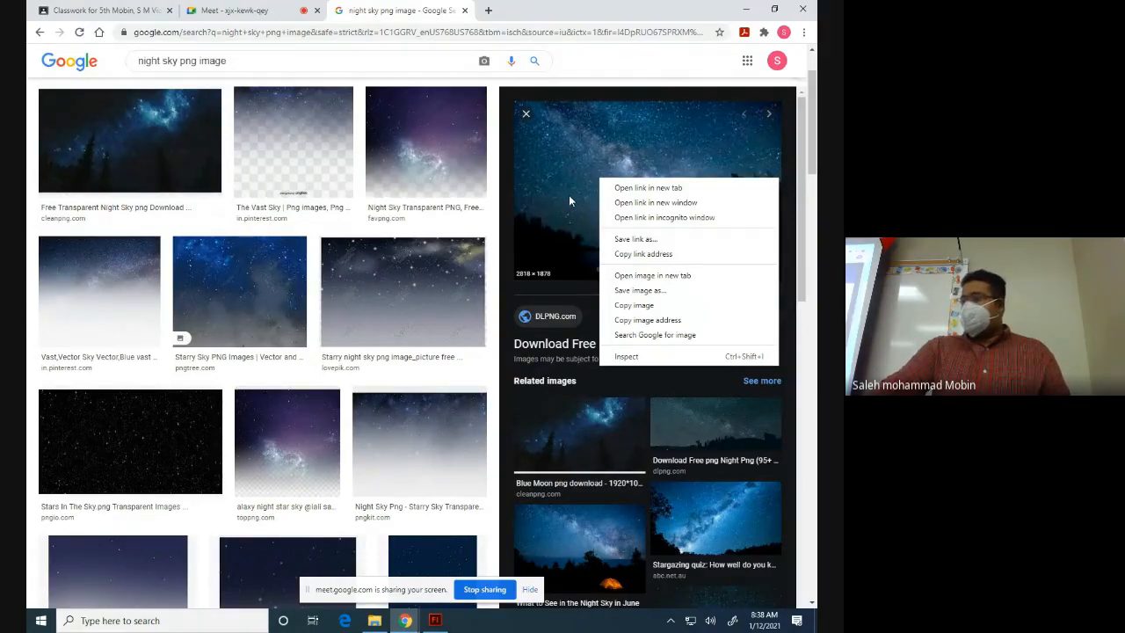
pyautogui.rightClick(591, 150)
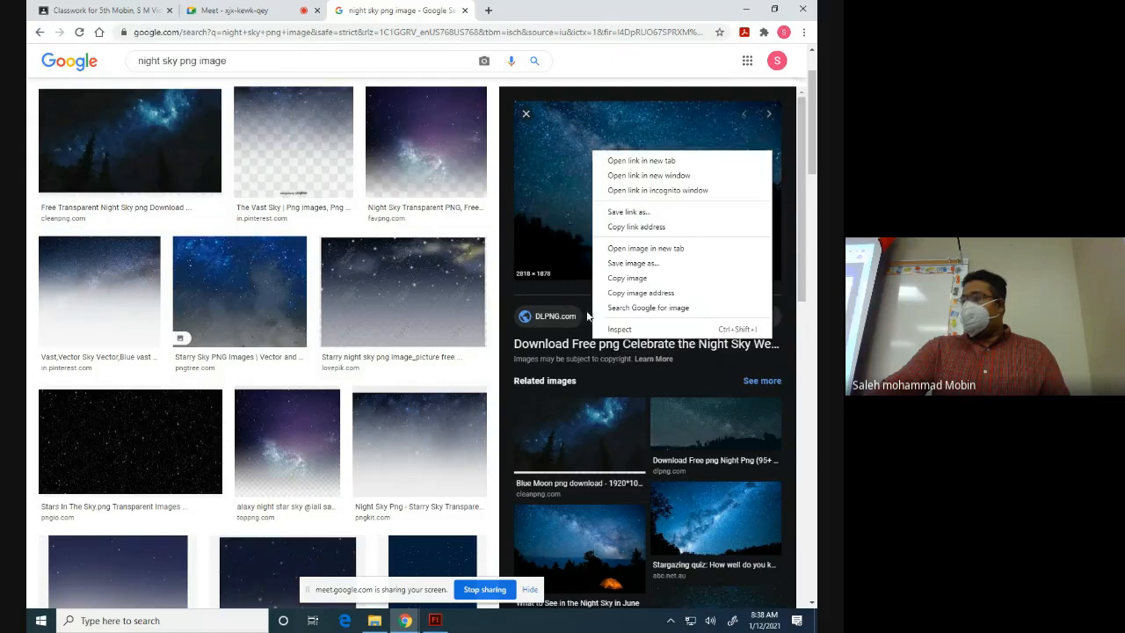
pyautogui.click(631, 263)
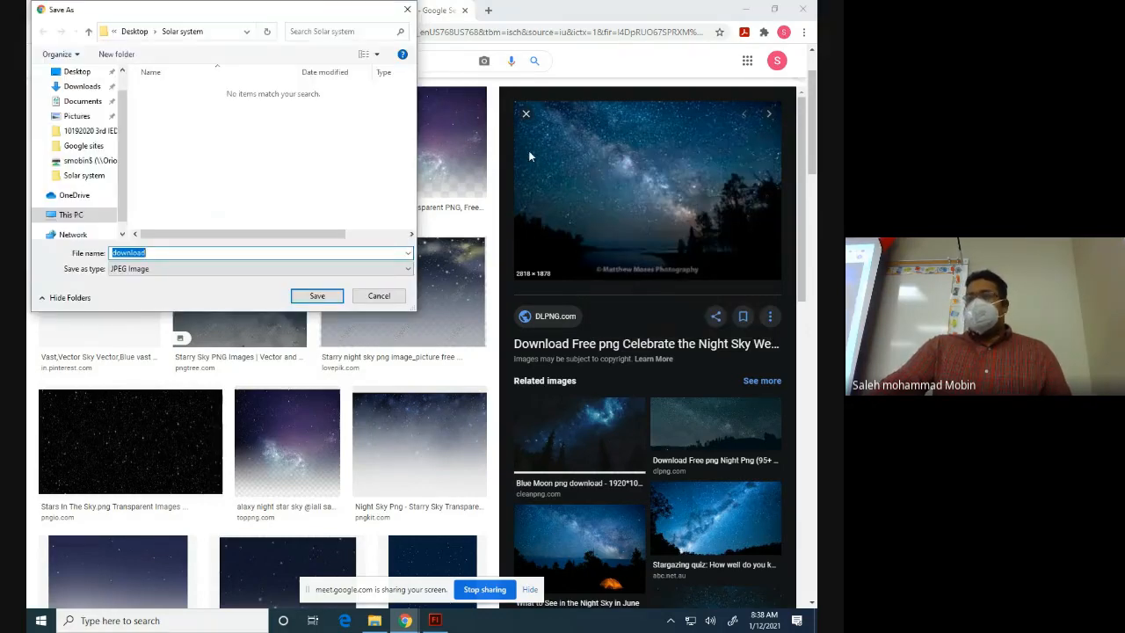
pyautogui.click(70, 72)
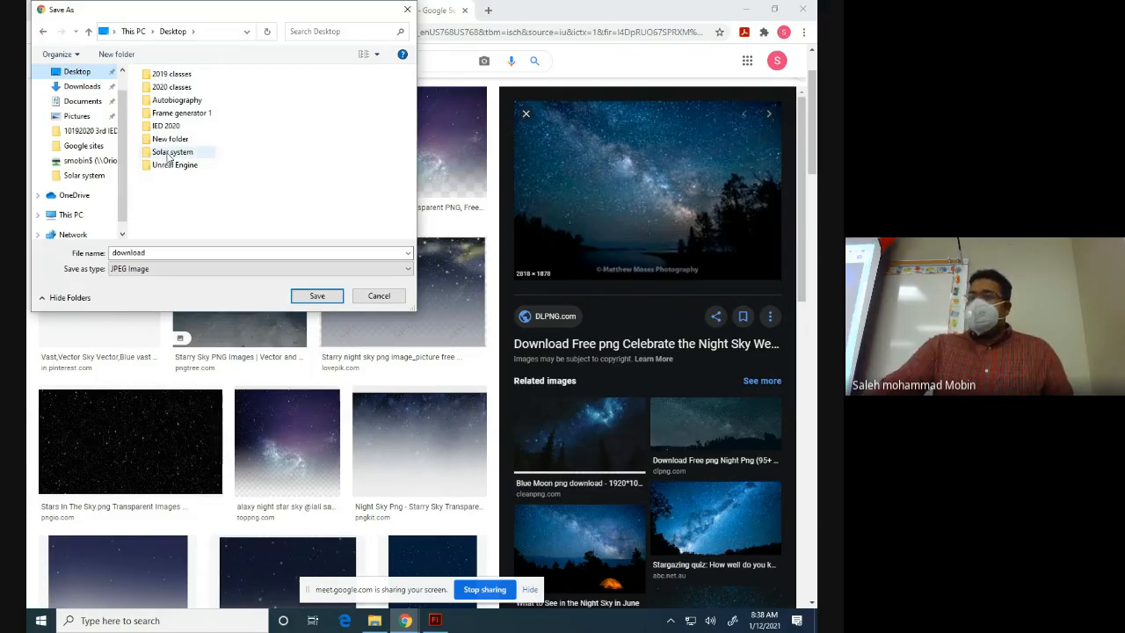
pyautogui.doubleClick(166, 153)
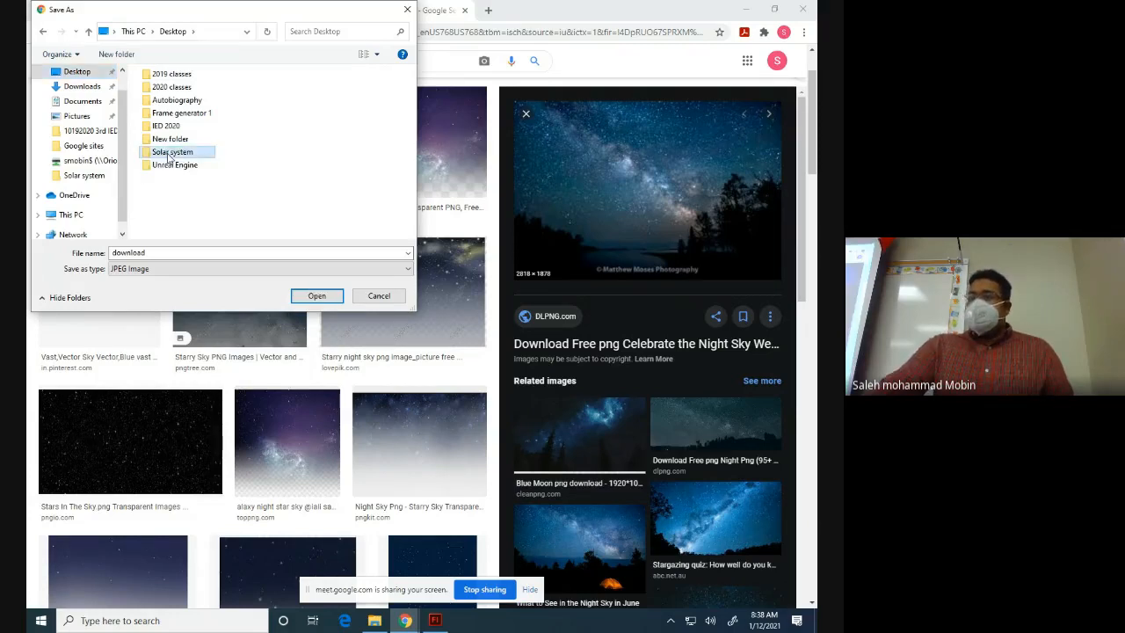
pyautogui.doubleClick(145, 252)
pyautogui.press('BackSpace')
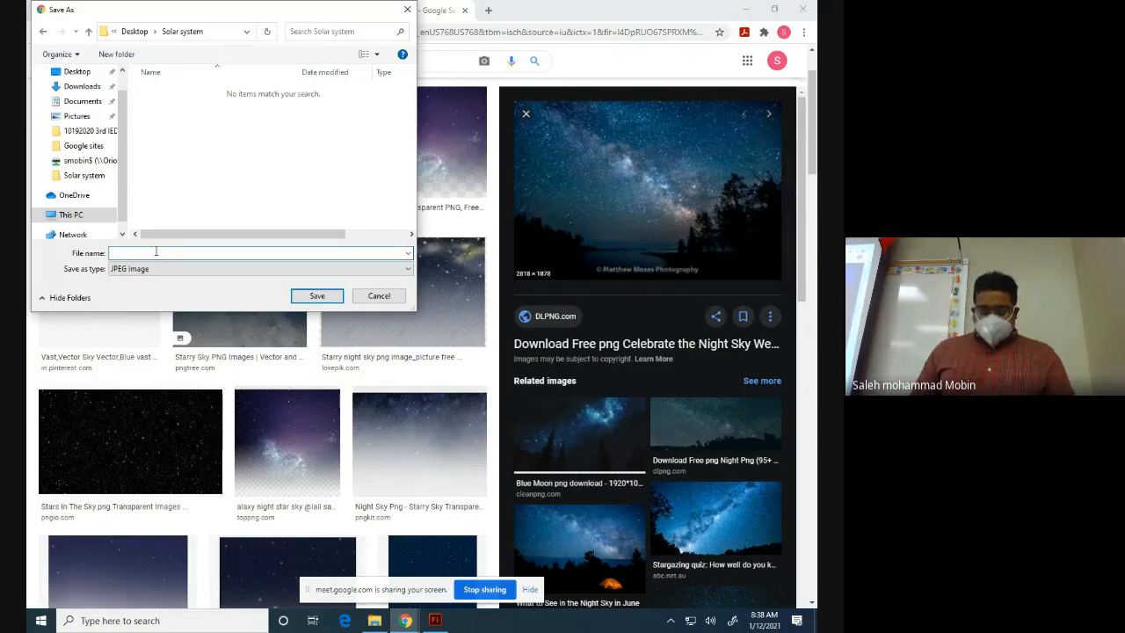
pyautogui.write('ni')
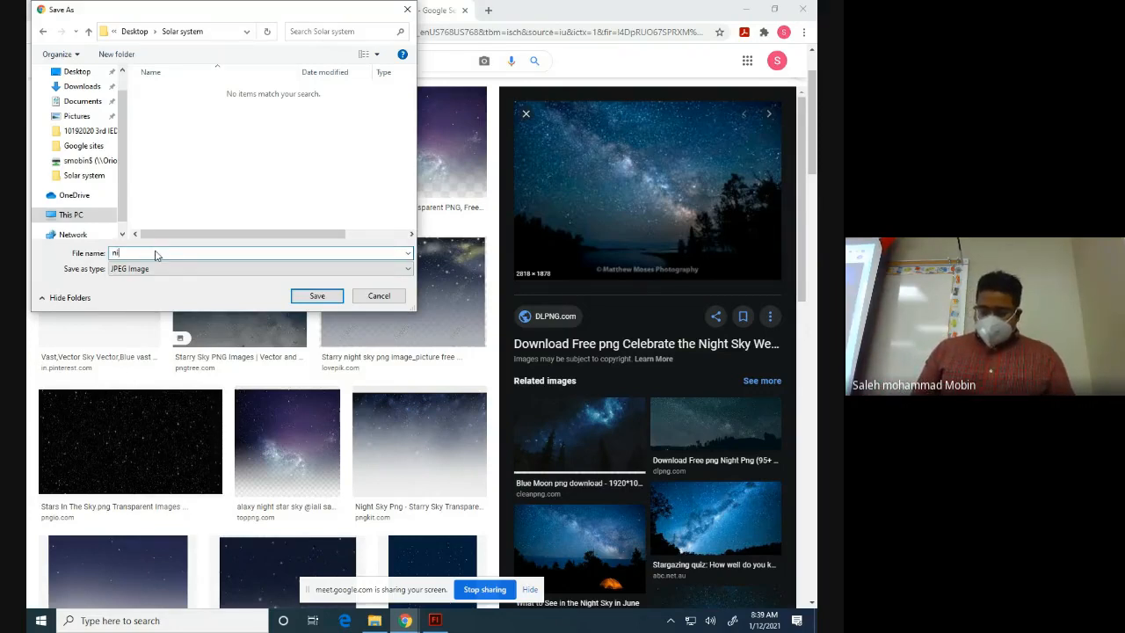
pyautogui.write('ght s')
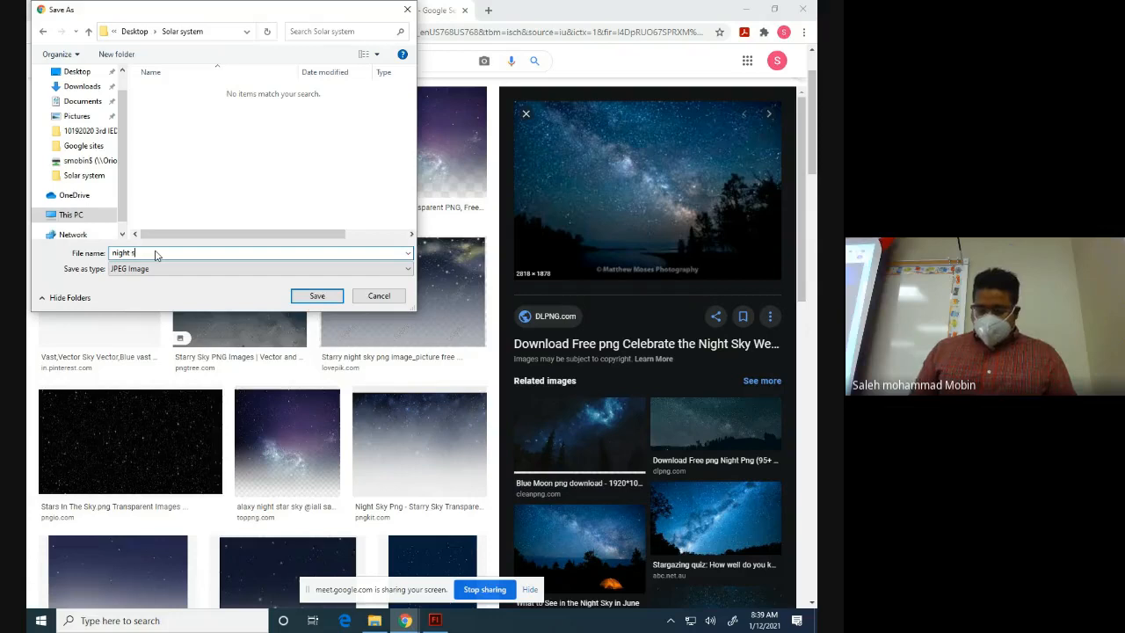
pyautogui.write('ky')
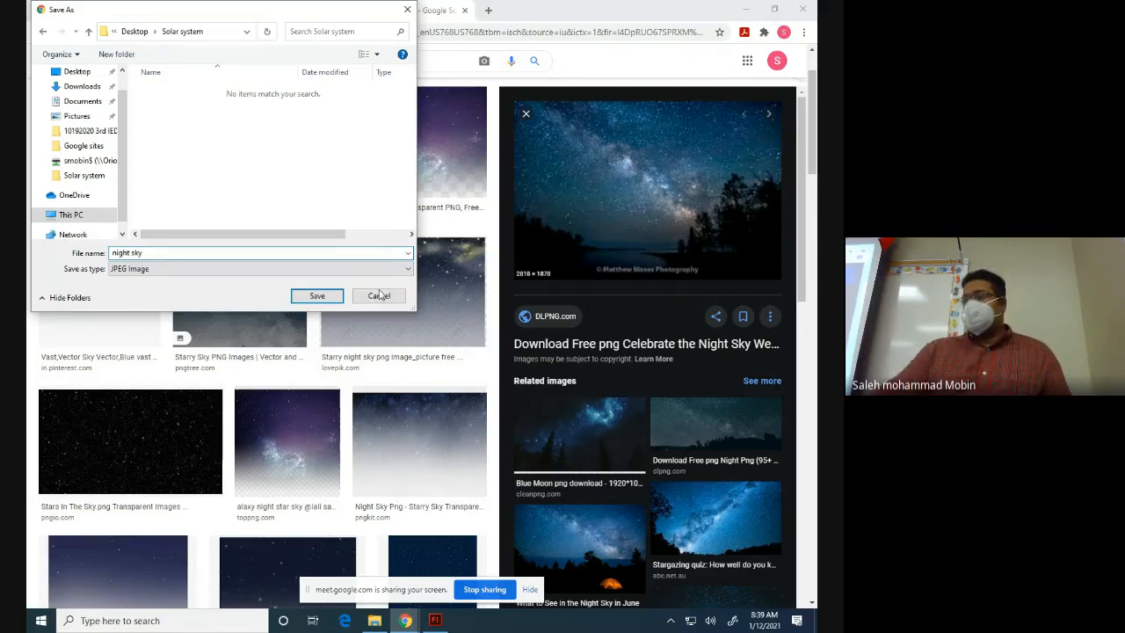
pyautogui.click(320, 296)
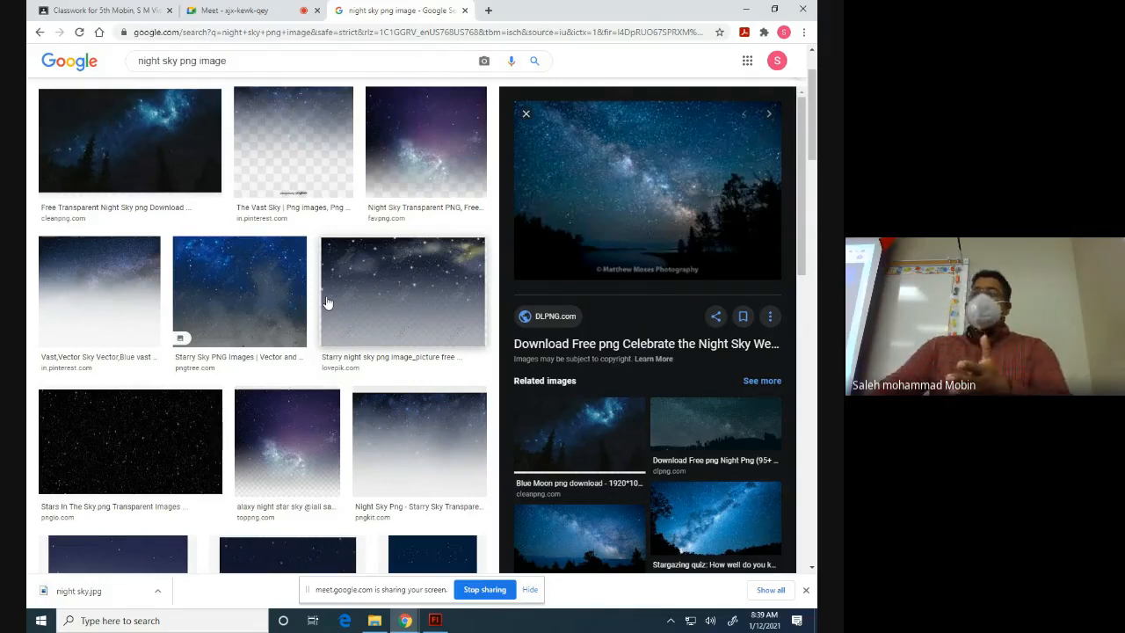
pyautogui.click(745, 10)
pyautogui.click(435, 621)
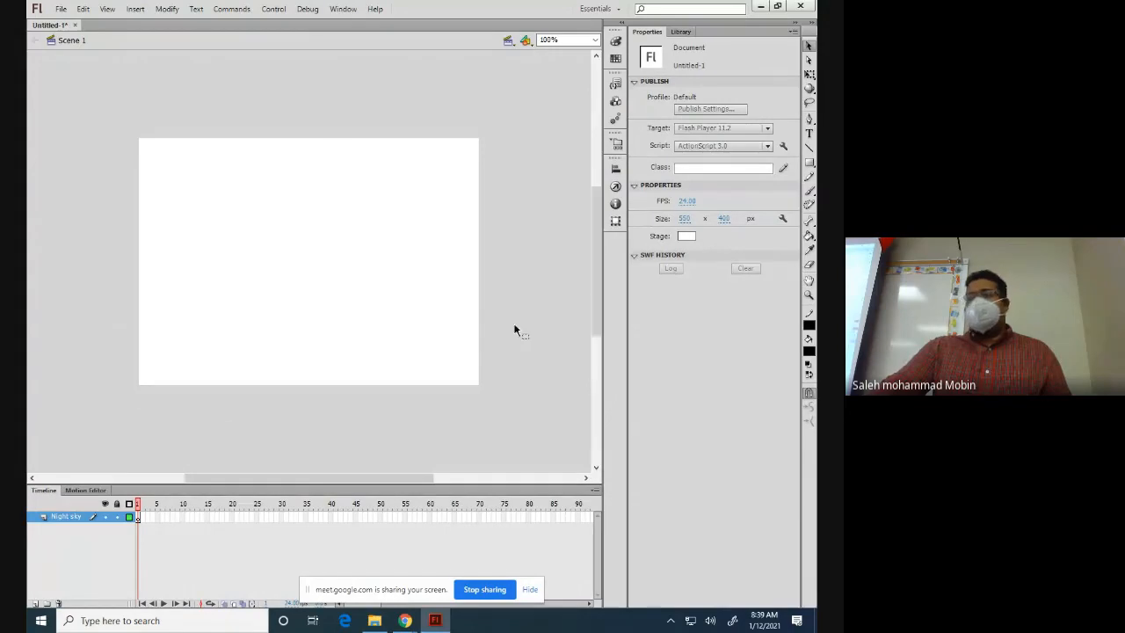
pyautogui.click(61, 9)
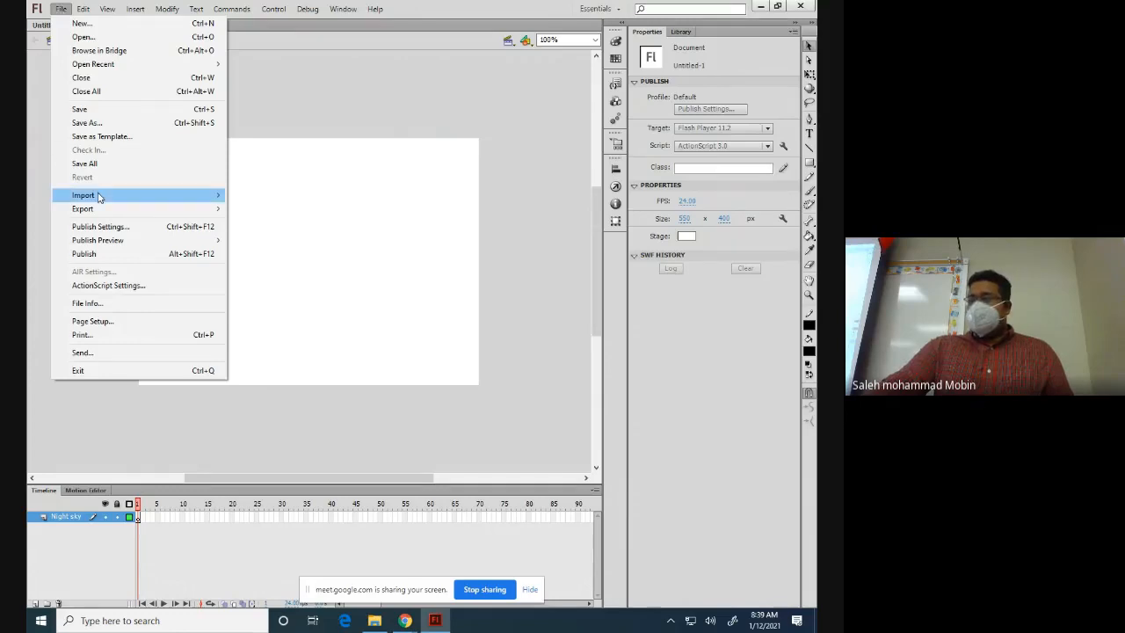
pyautogui.moveTo(98, 196)
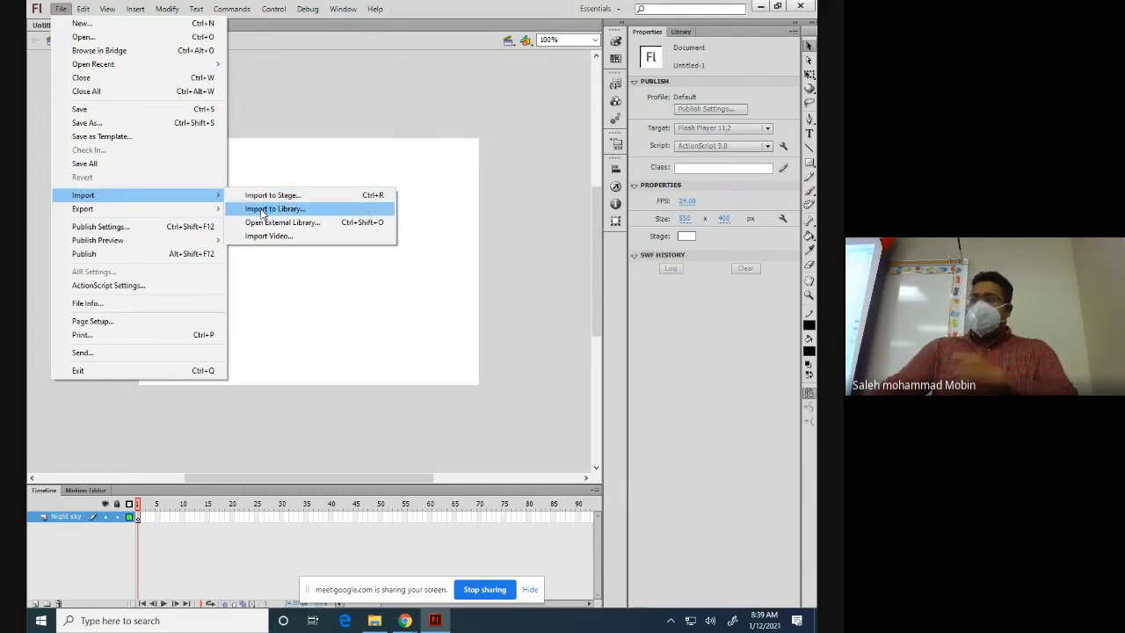
pyautogui.click(261, 213)
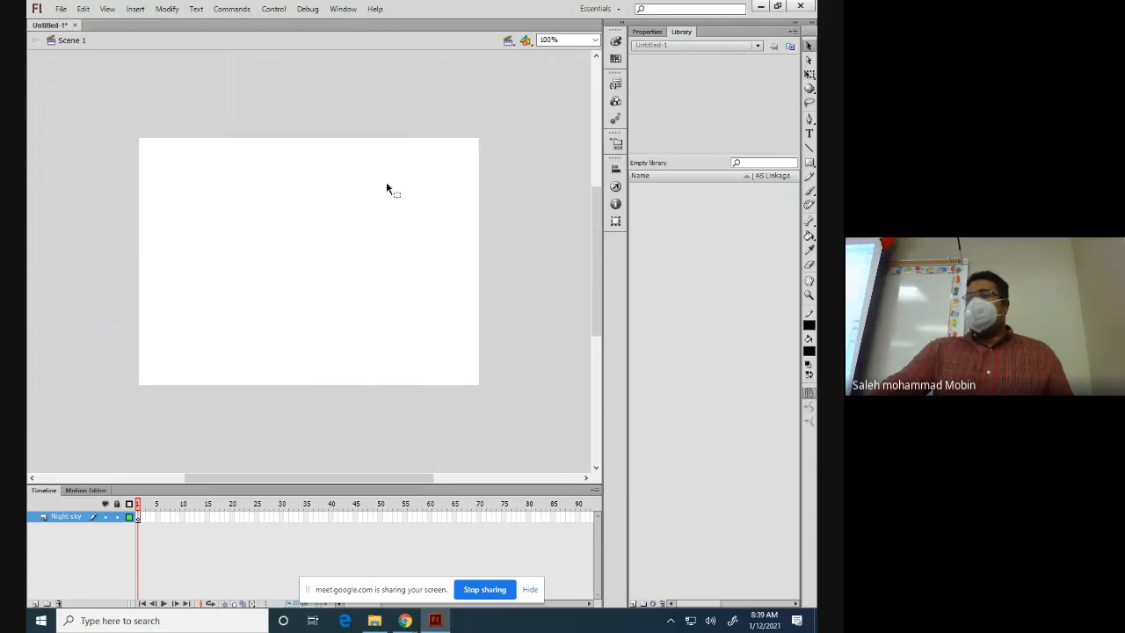
# Step: Import the night sky image from the Solar system folder onto the stage
pyautogui.click(60, 9)
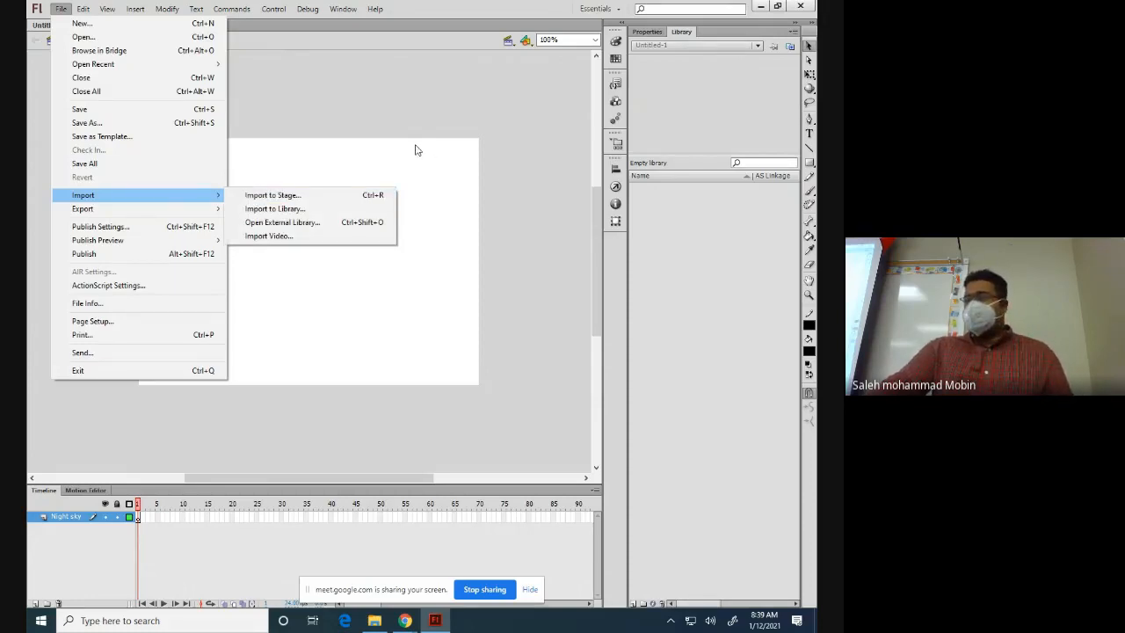
pyautogui.click(280, 196)
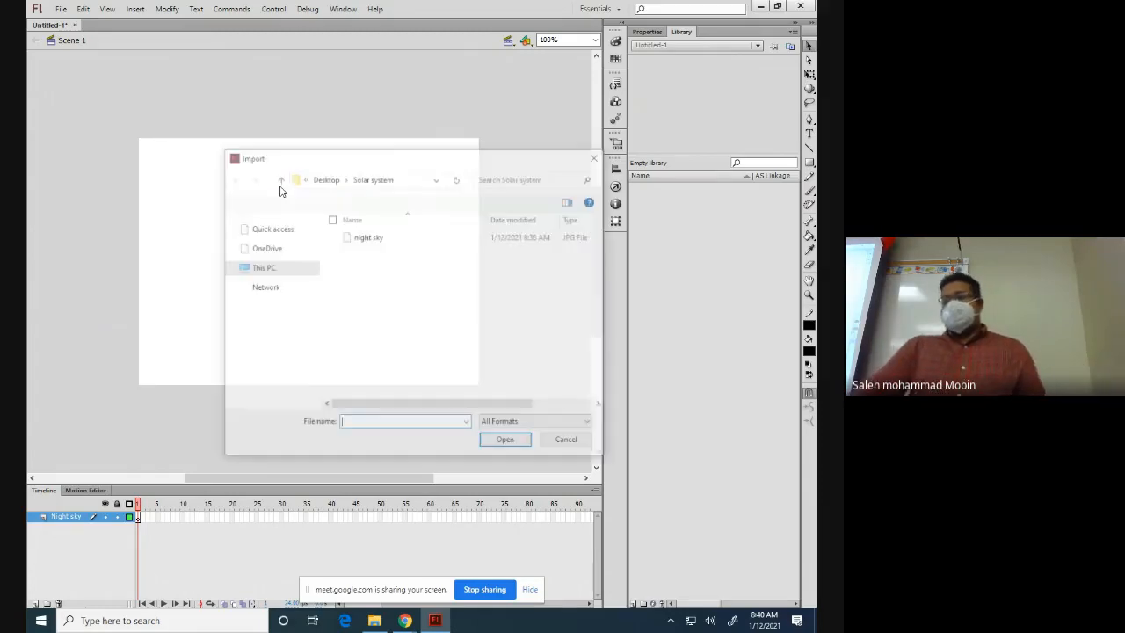
pyautogui.click(364, 238)
pyautogui.click(507, 441)
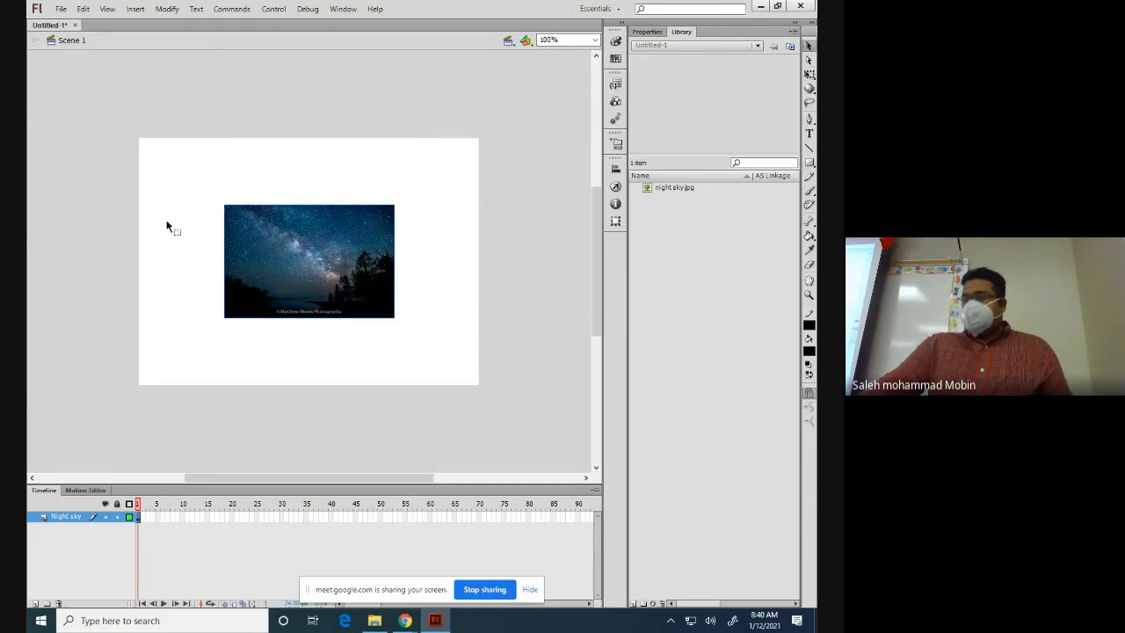
# Step: Stretch the night sky image with Free Transform to about 531 × 369 px and reposition it over the stage
pyautogui.moveTo(240, 219)
pyautogui.mouseDown()
pyautogui.moveTo(220, 211)
pyautogui.moveTo(230, 202)
pyautogui.mouseUp()
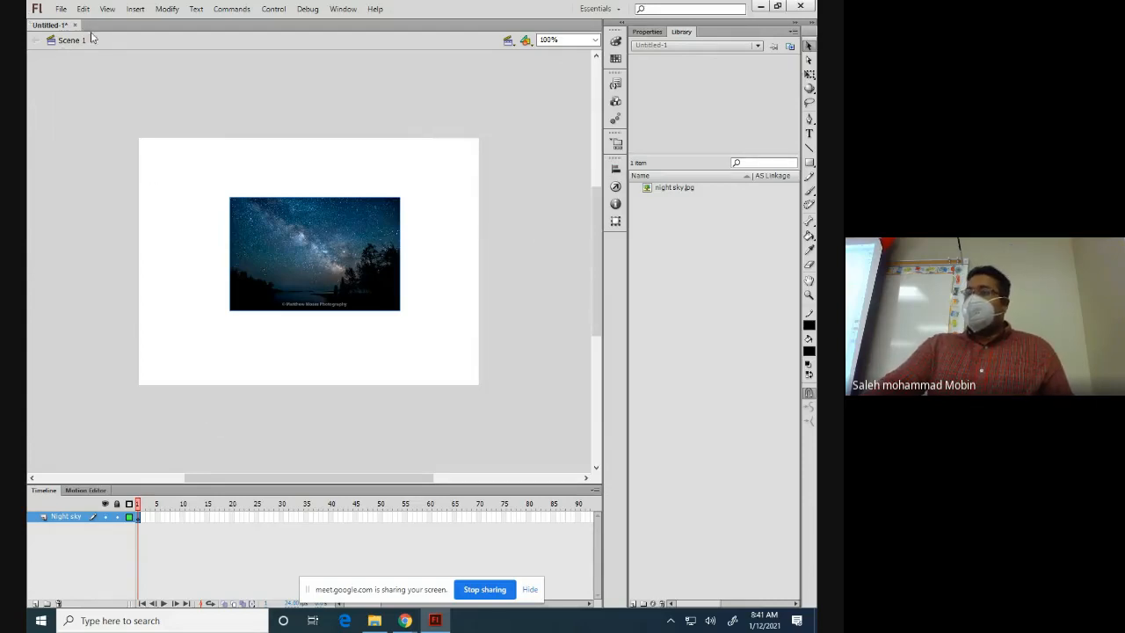
pyautogui.click(165, 10)
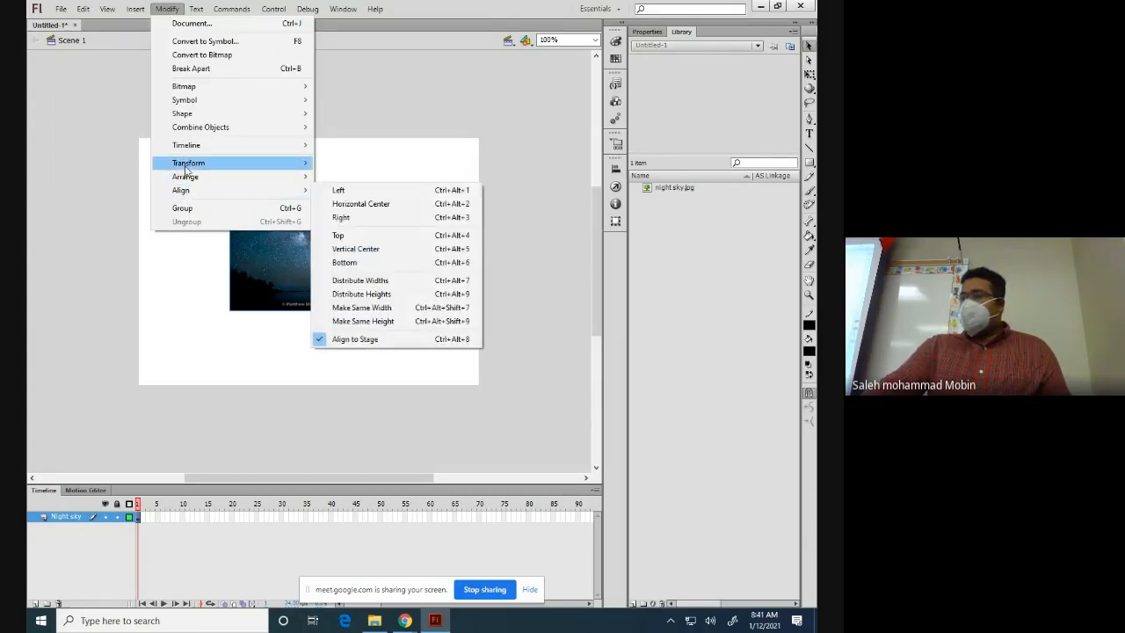
pyautogui.moveTo(186, 166)
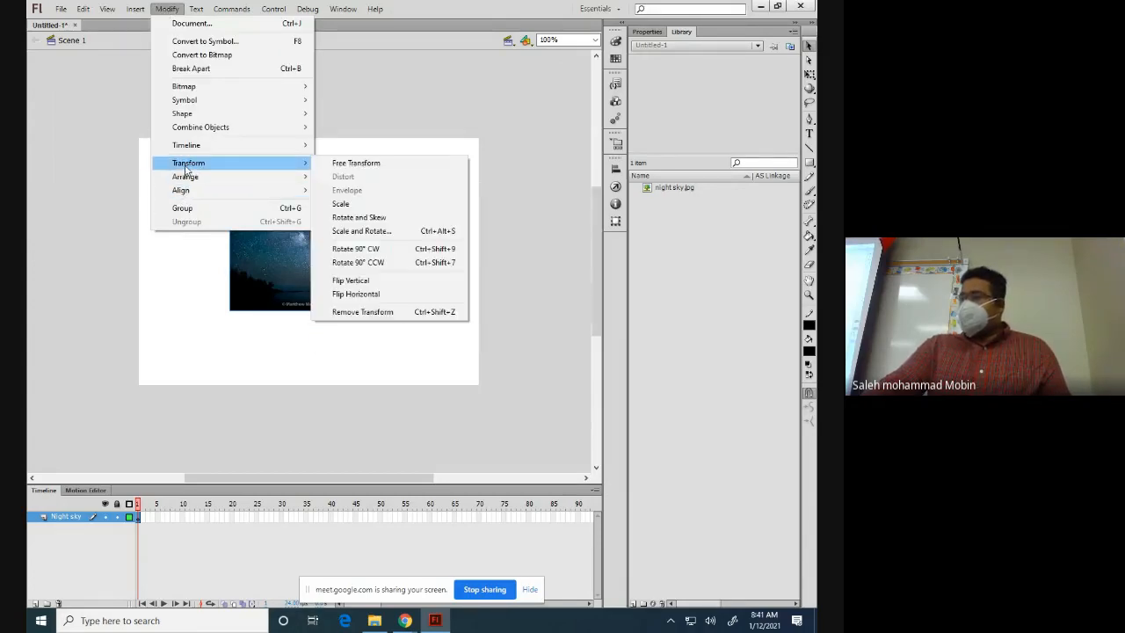
pyautogui.click(380, 163)
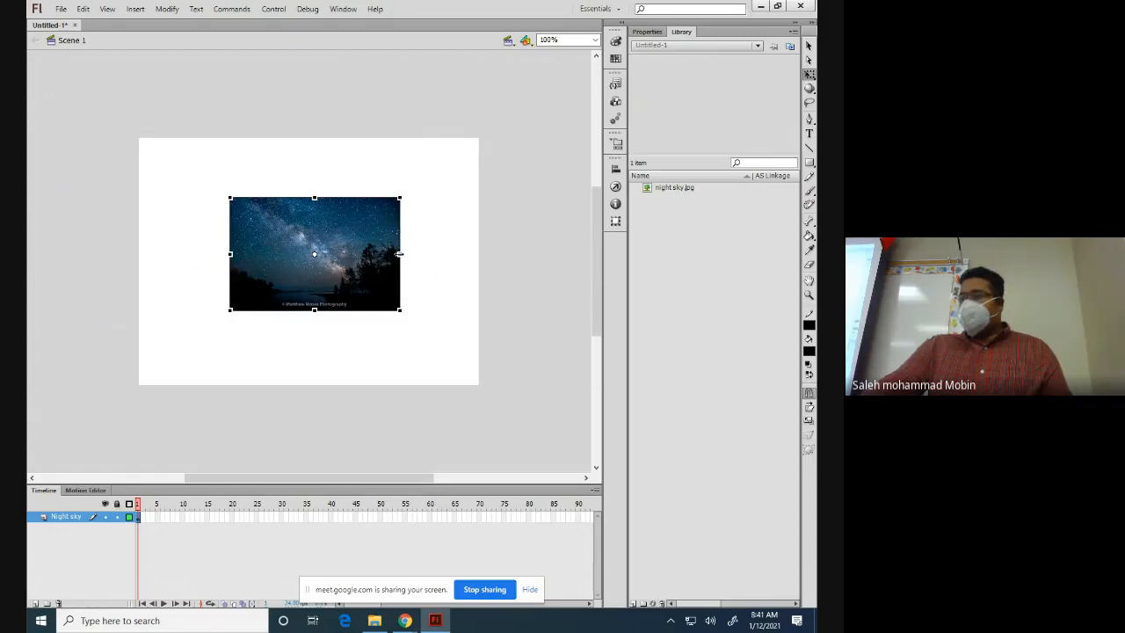
pyautogui.moveTo(400, 253); pyautogui.dragTo(478, 253)
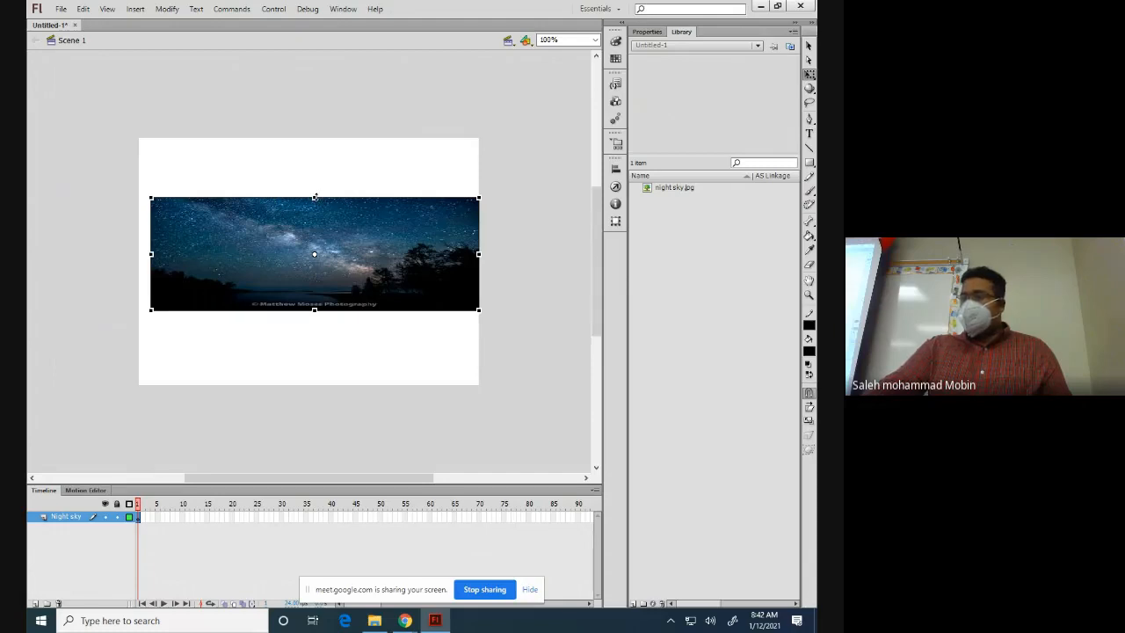
pyautogui.moveTo(314, 197); pyautogui.dragTo(312, 139)
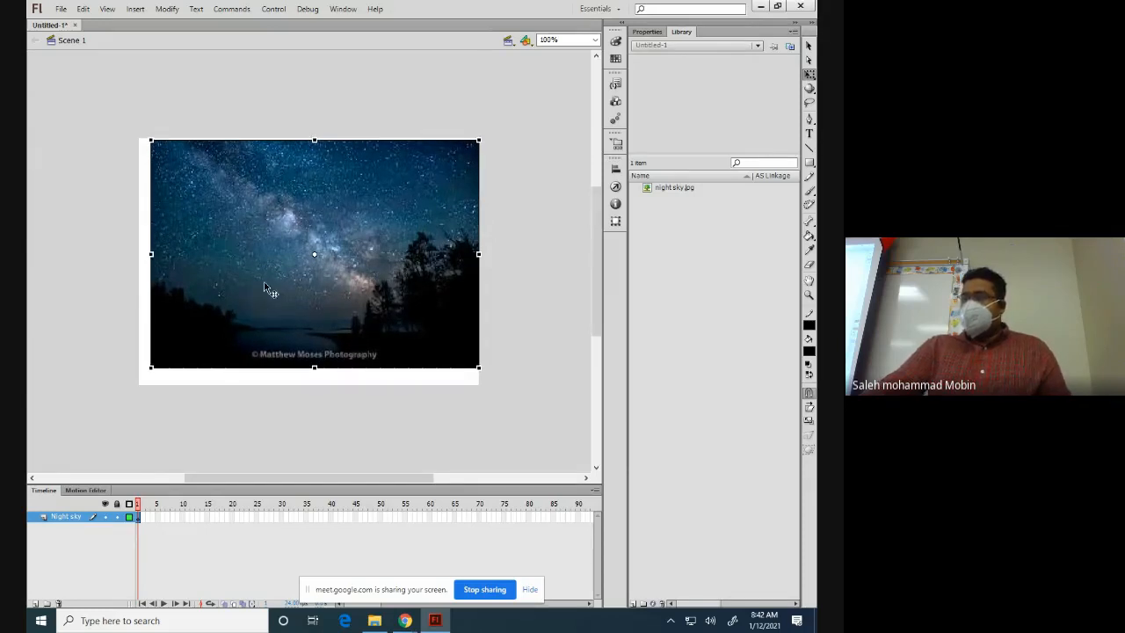
pyautogui.moveTo(267, 245); pyautogui.dragTo(260, 249)
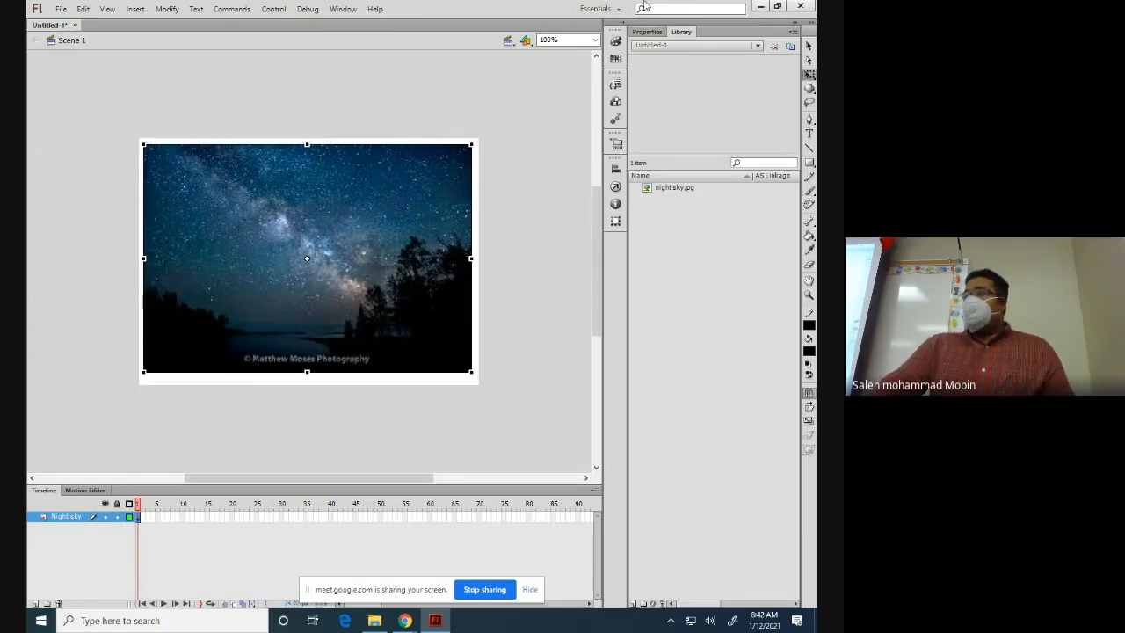
# Step: Set the night sky image's width to 550 and its height to 400 in its position and size properties
pyautogui.click(646, 32)
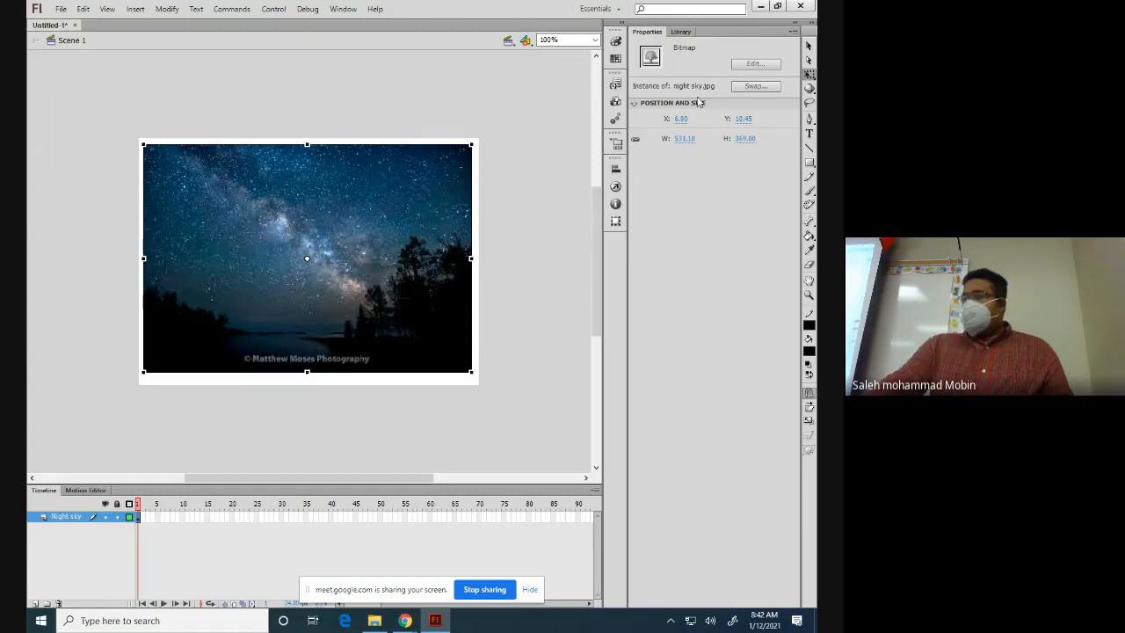
pyautogui.click(687, 138)
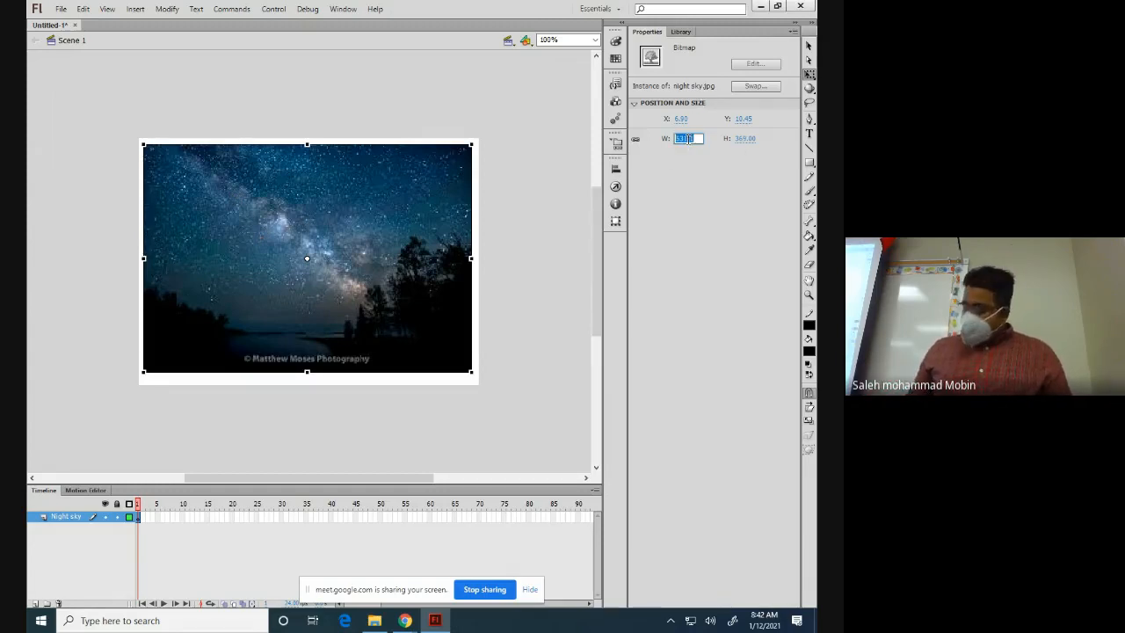
pyautogui.write('550')
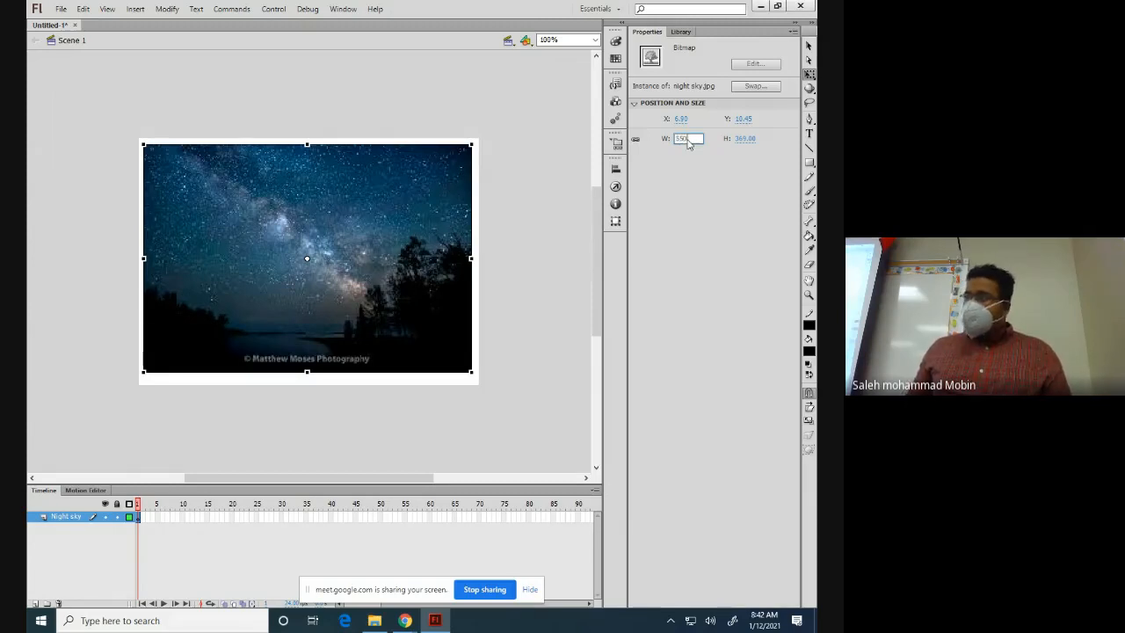
pyautogui.click(749, 138)
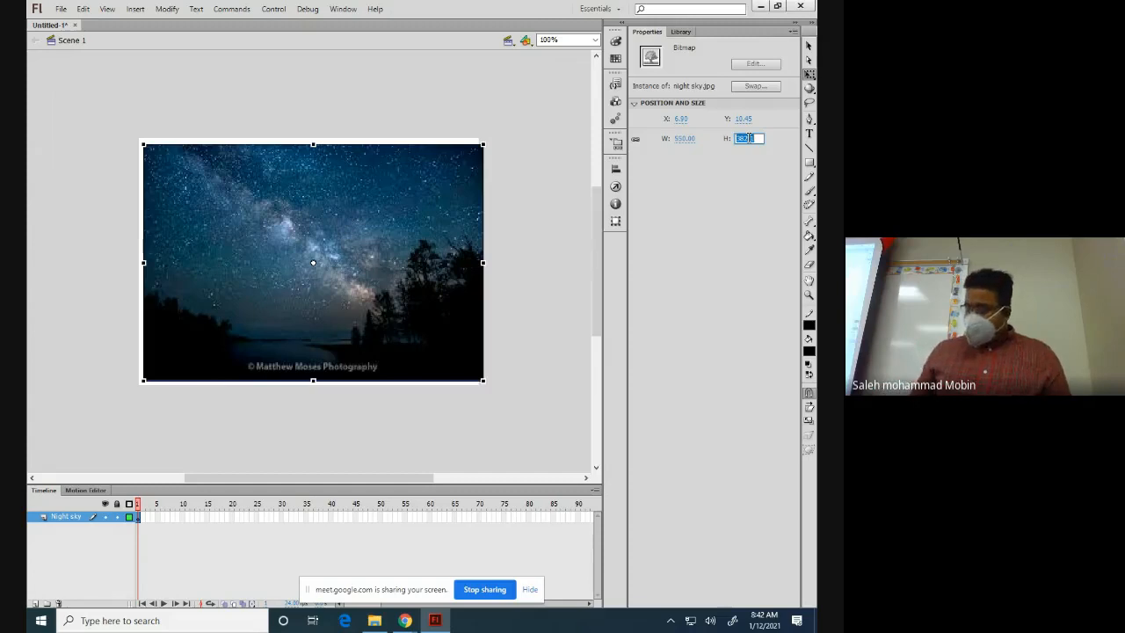
pyautogui.write('4')
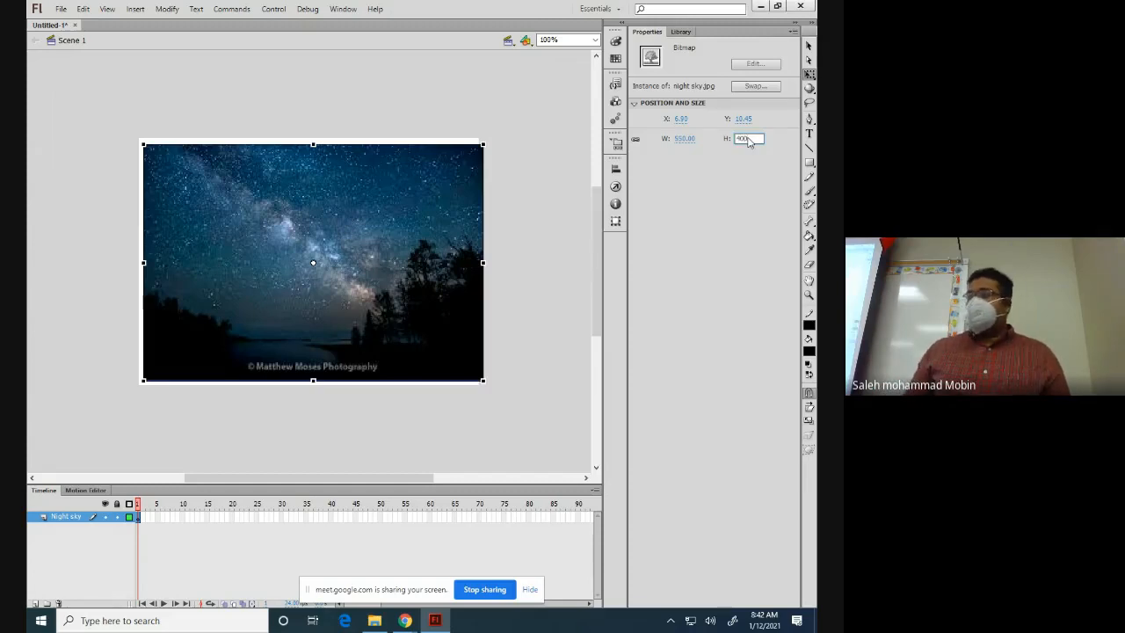
pyautogui.press('Return')
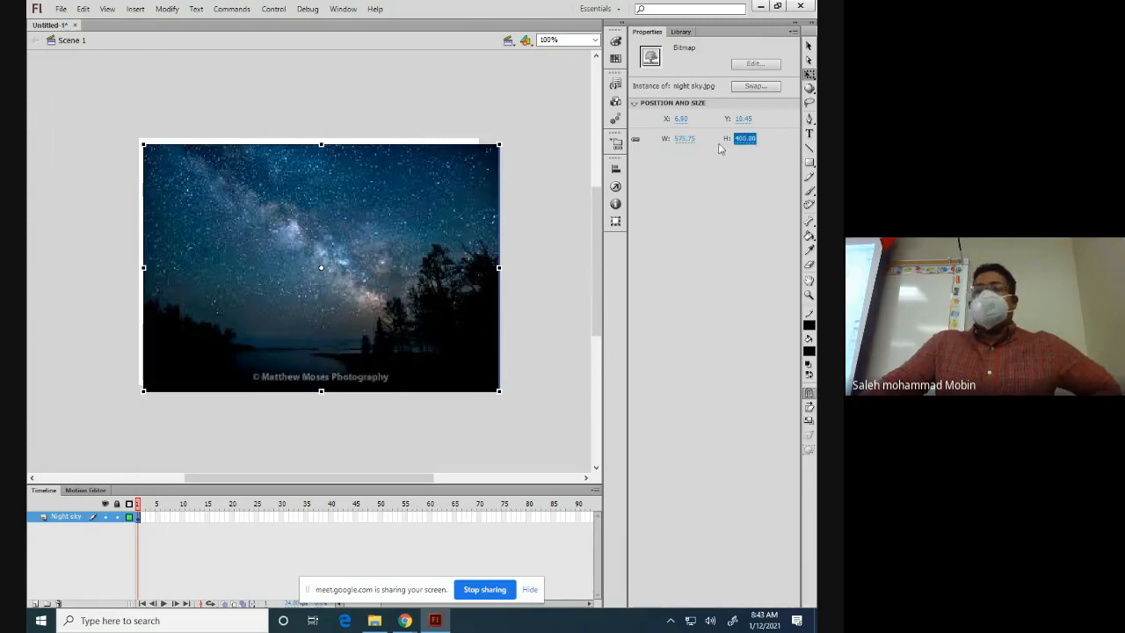
# Step: Unlink the image's width and height values and set its width to 550
pyautogui.click(635, 142)
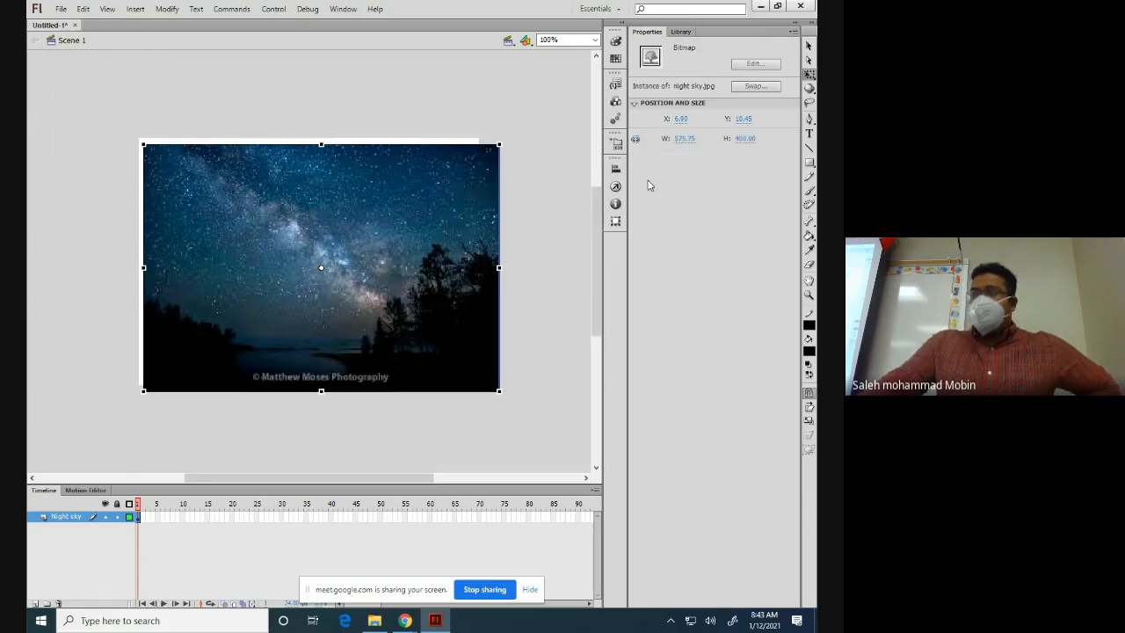
pyautogui.click(685, 139)
pyautogui.write('550')
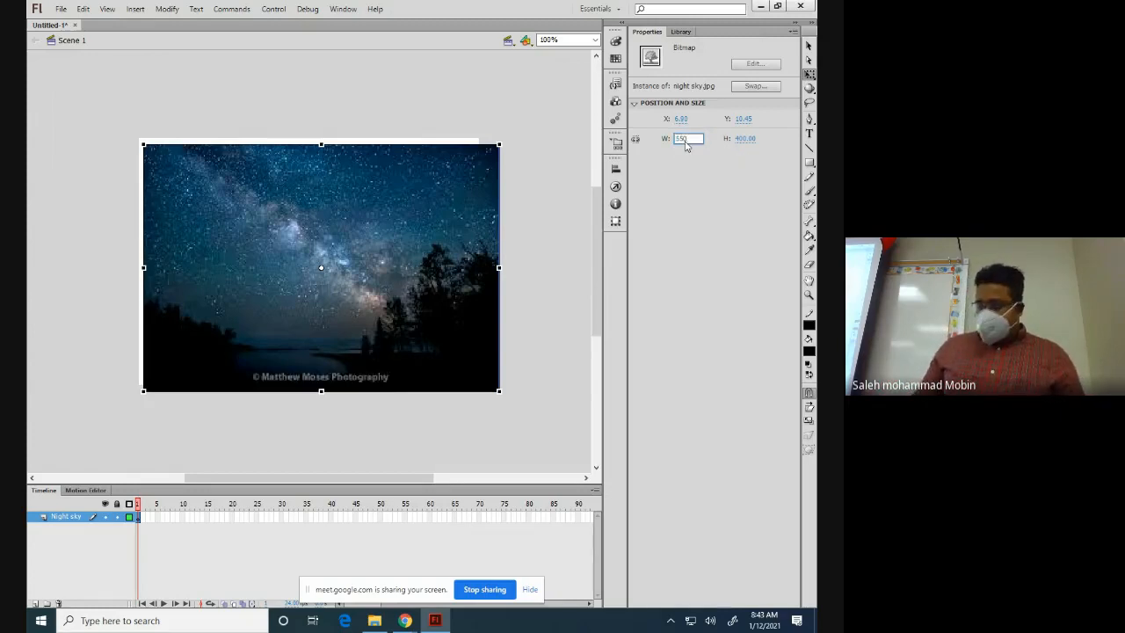
pyautogui.press('Return')
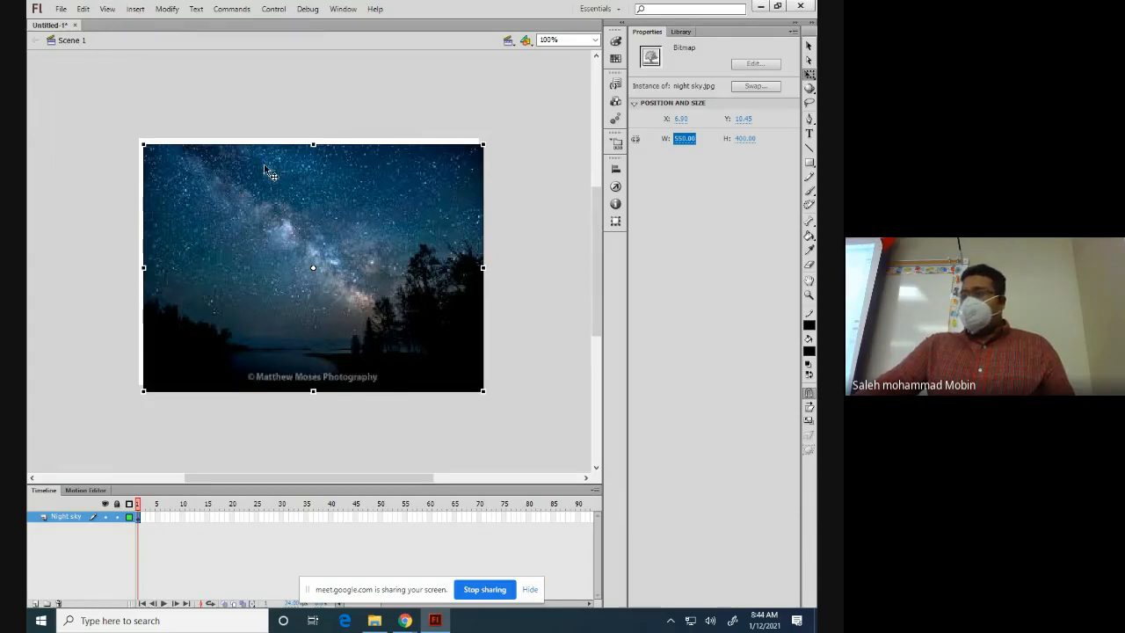
pyautogui.click(134, 10)
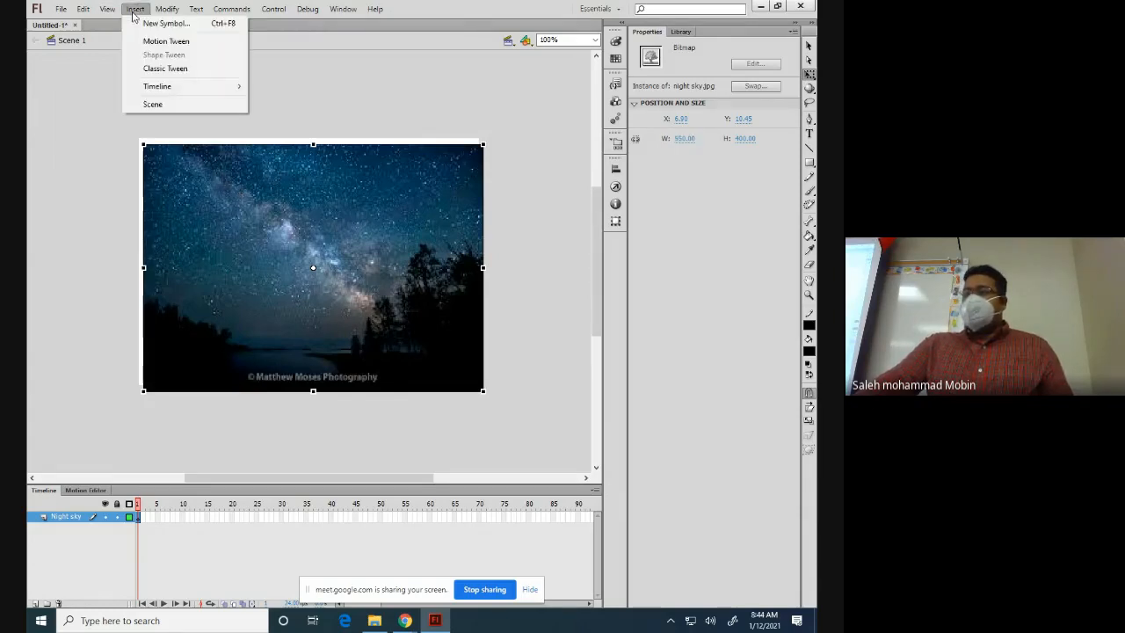
pyautogui.moveTo(165, 9)
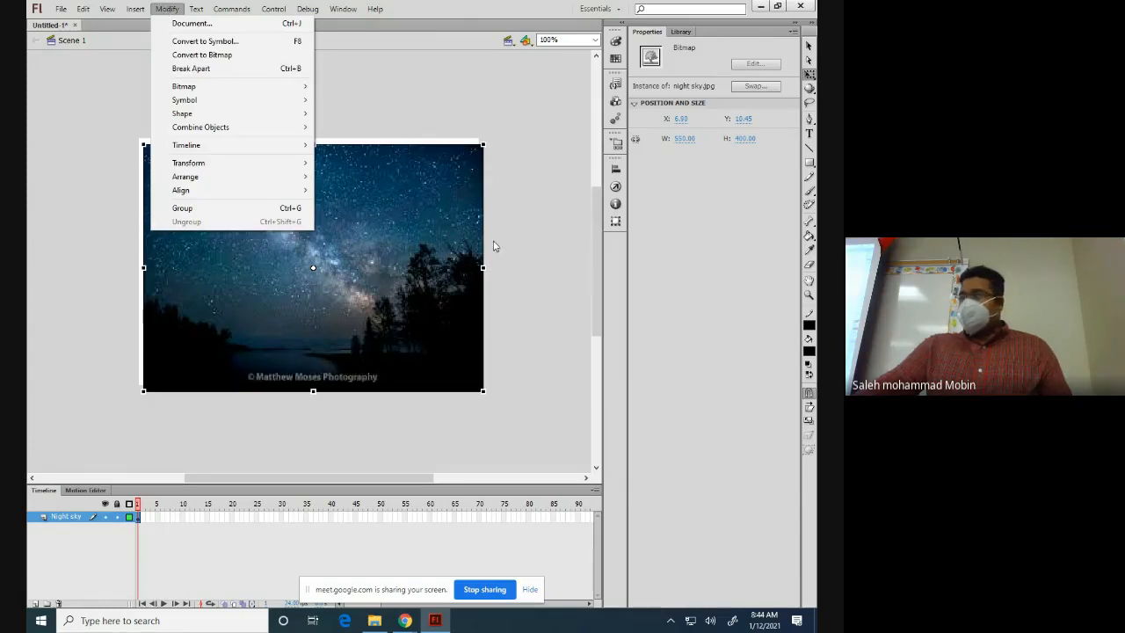
pyautogui.click(766, 291)
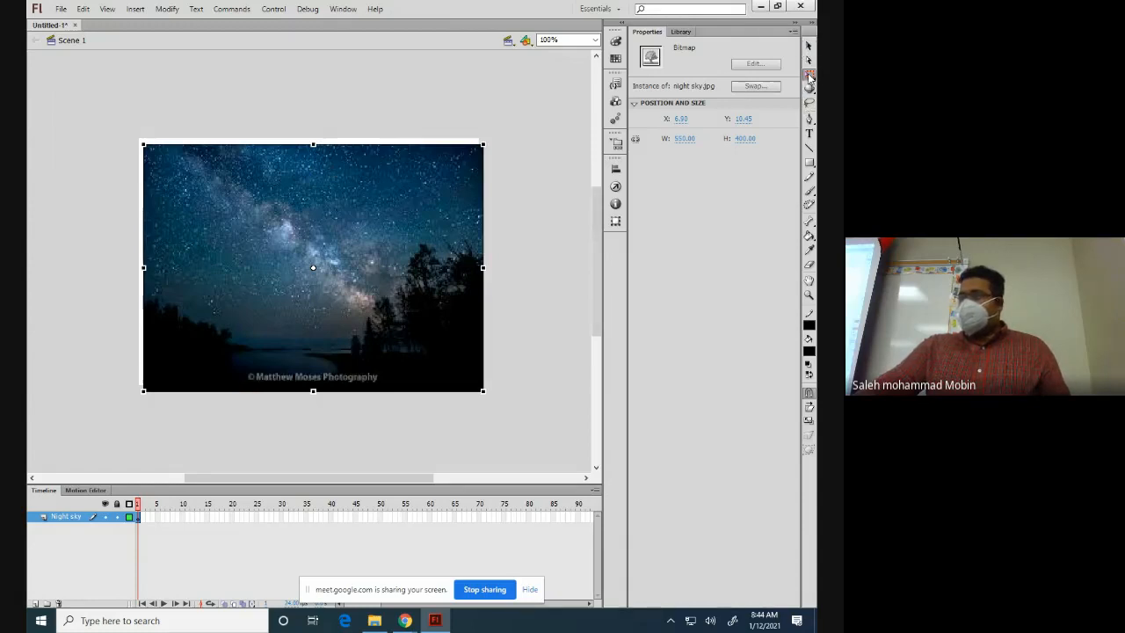
pyautogui.click(810, 76)
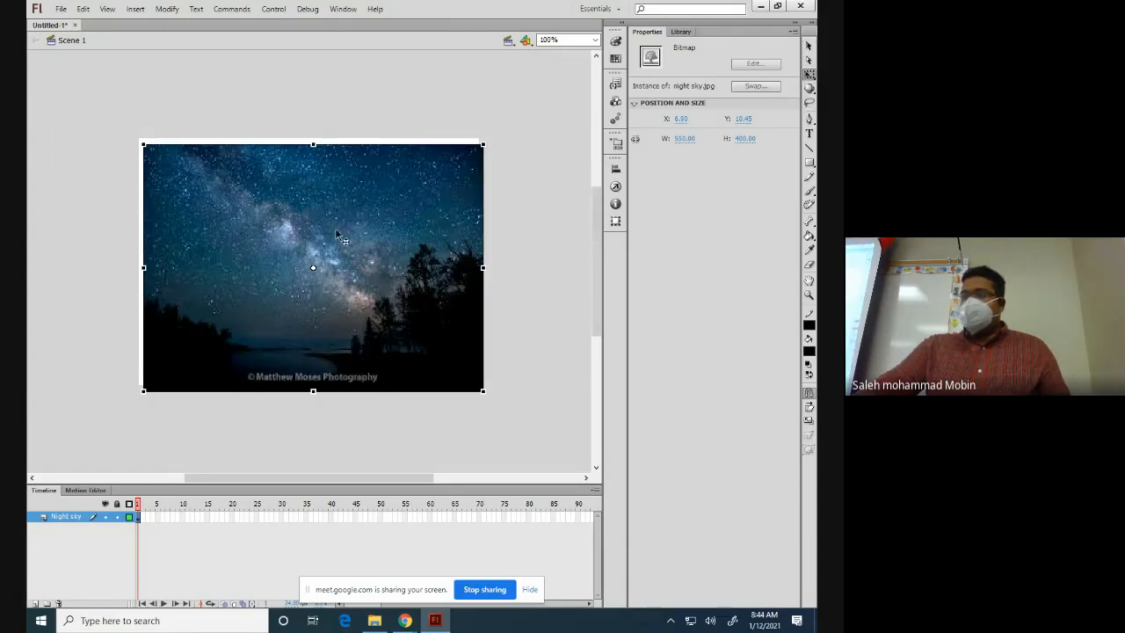
# Step: Align the night sky image to the horizontal center and vertical center of the stage
pyautogui.click(809, 45)
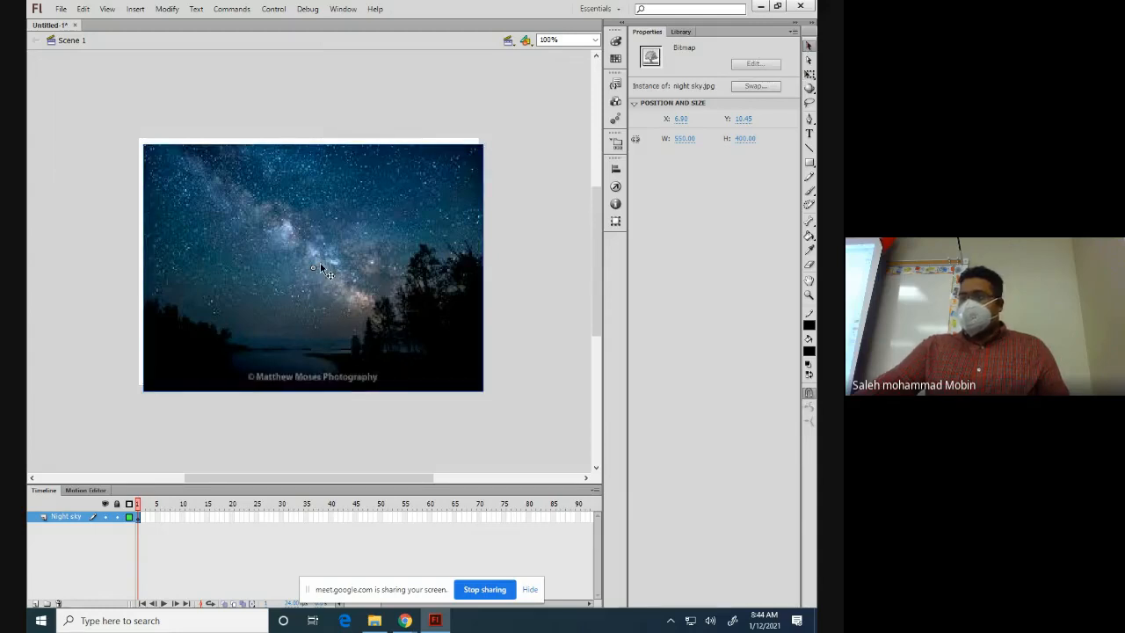
pyautogui.click(164, 10)
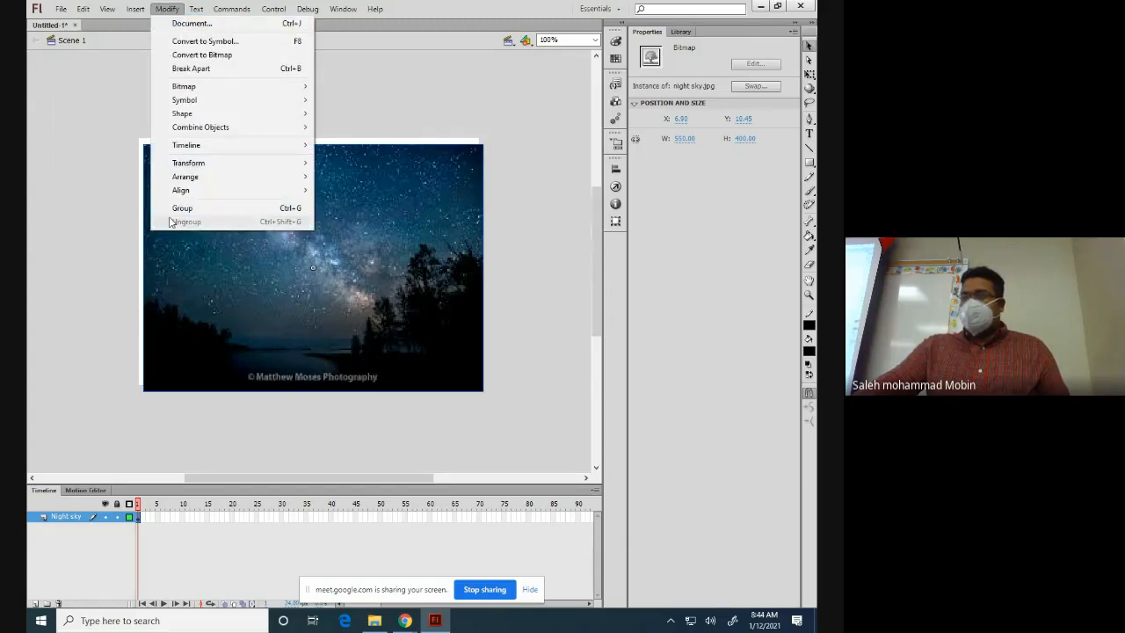
pyautogui.moveTo(178, 195)
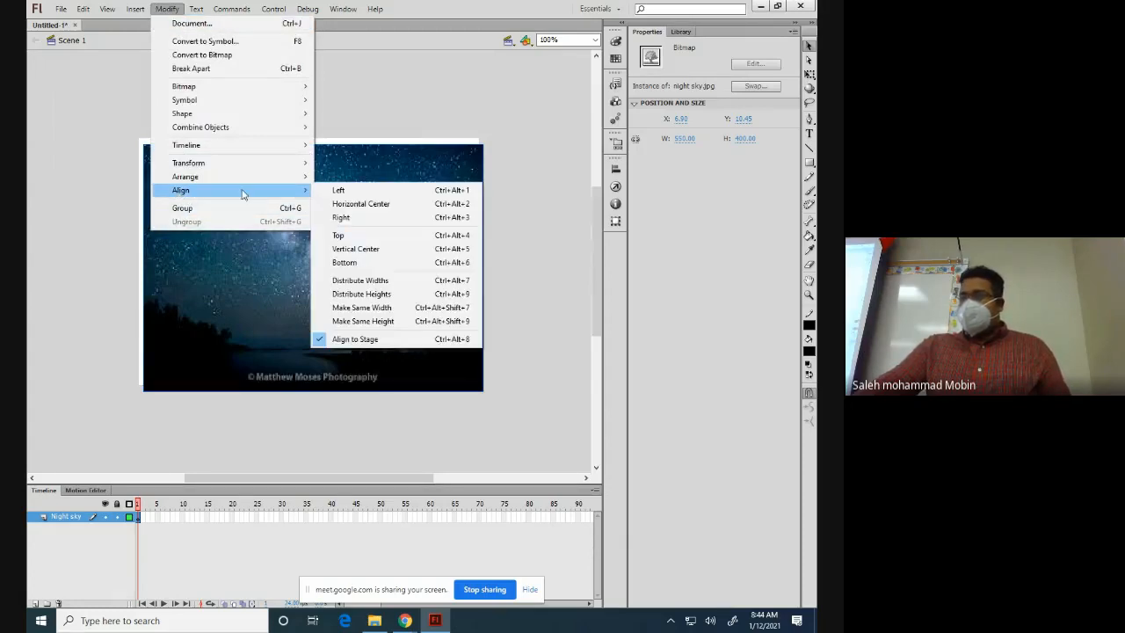
pyautogui.click(363, 203)
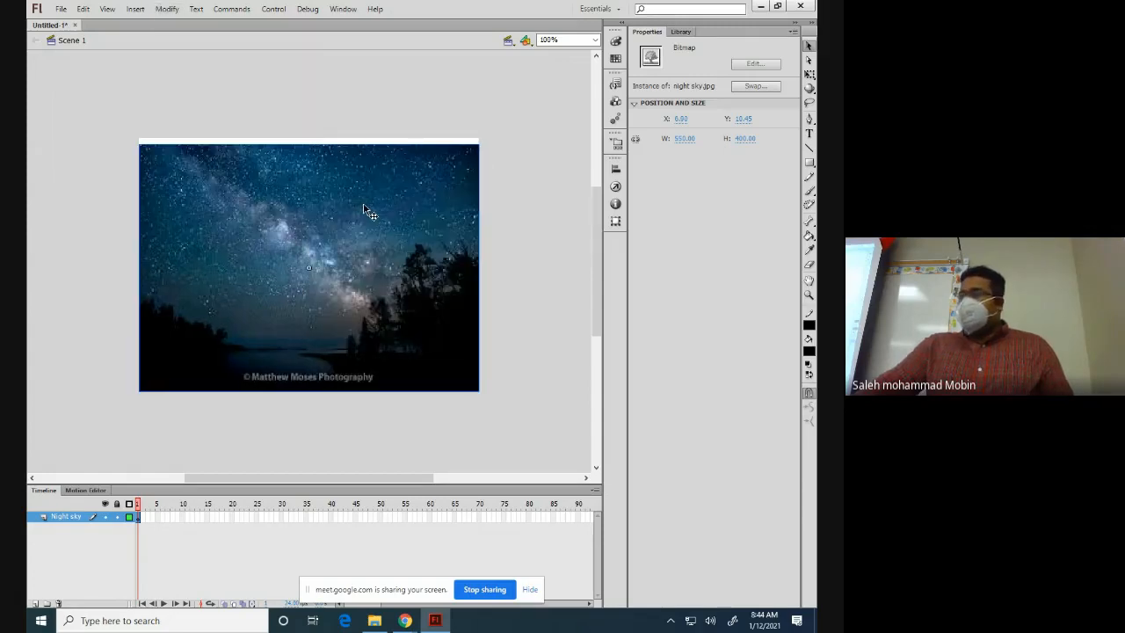
pyautogui.click(167, 9)
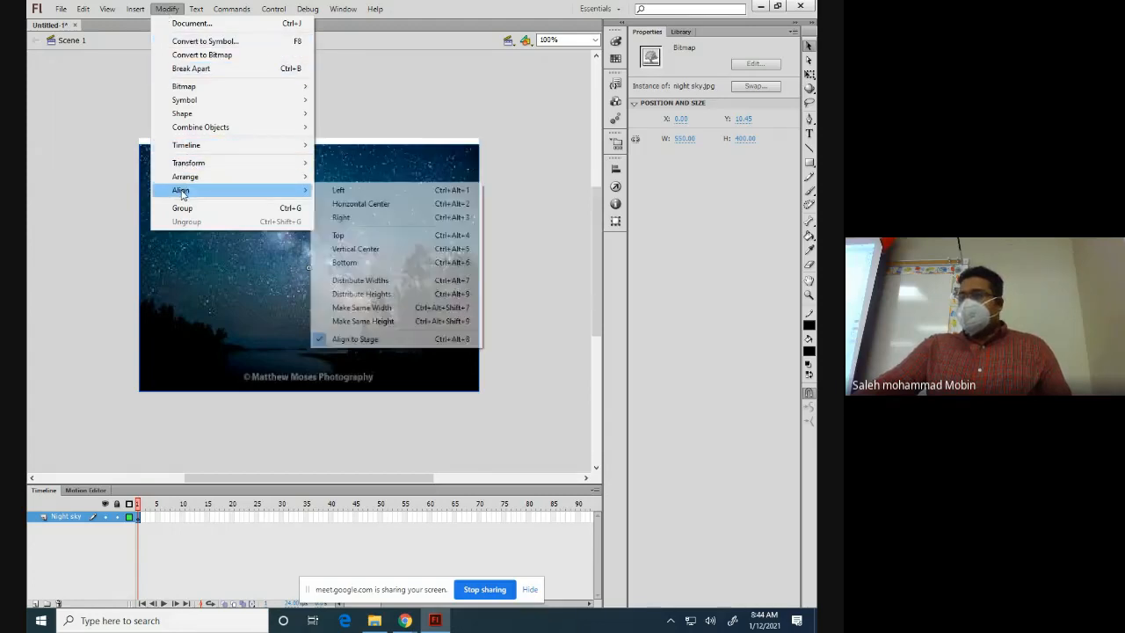
pyautogui.click(348, 250)
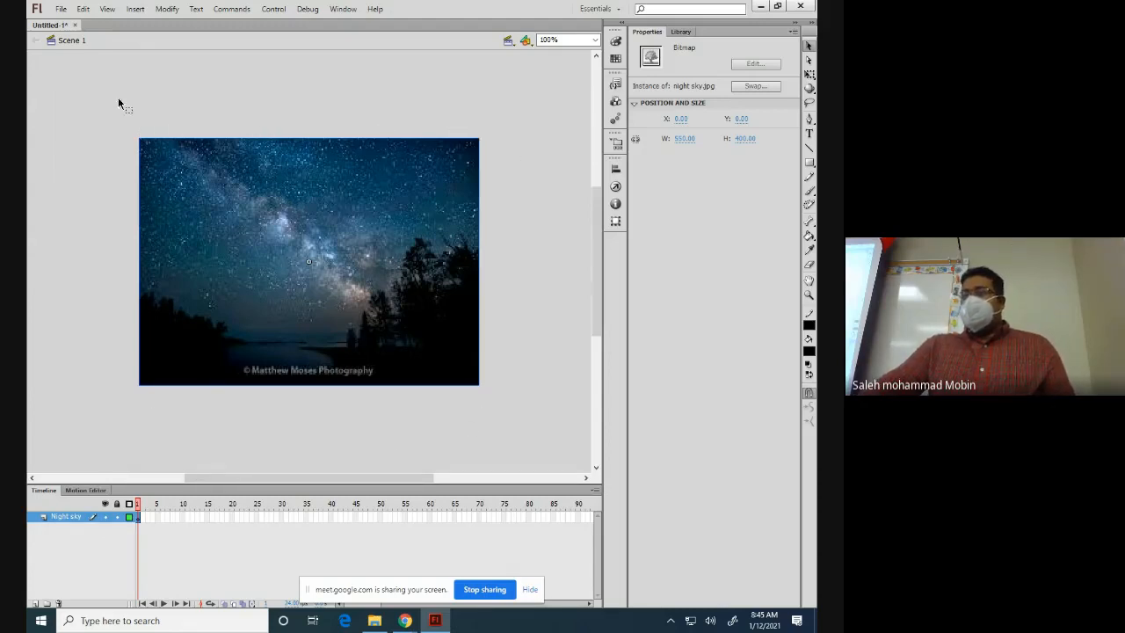
# Step: Hide and show the Night sky layer to check its content, and lock the layer
pyautogui.click(105, 517)
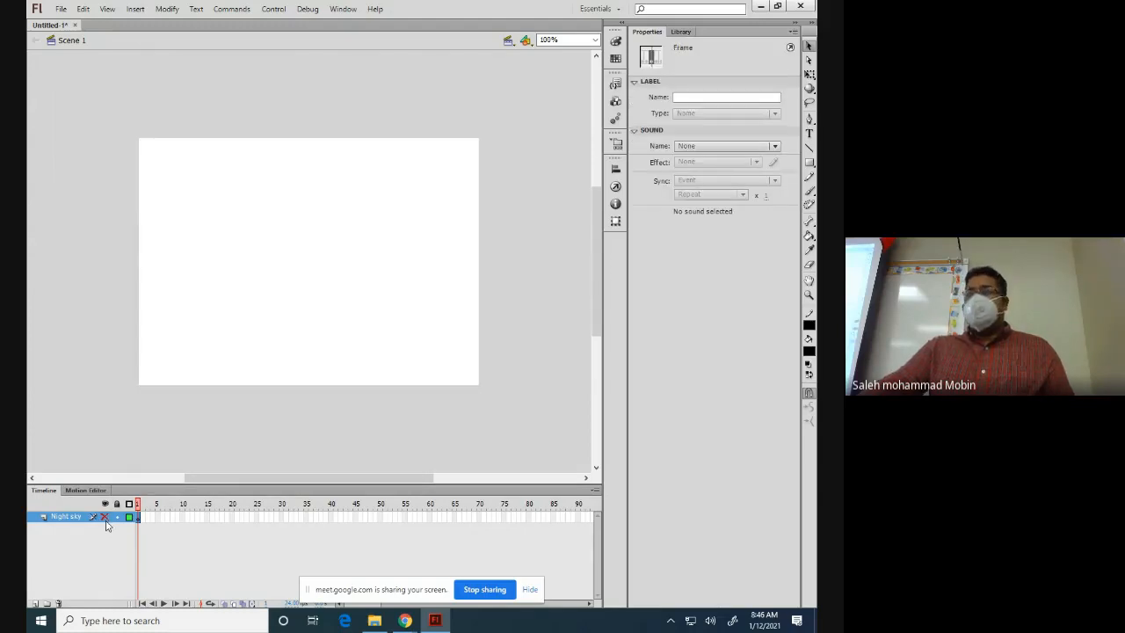
pyautogui.click(106, 517)
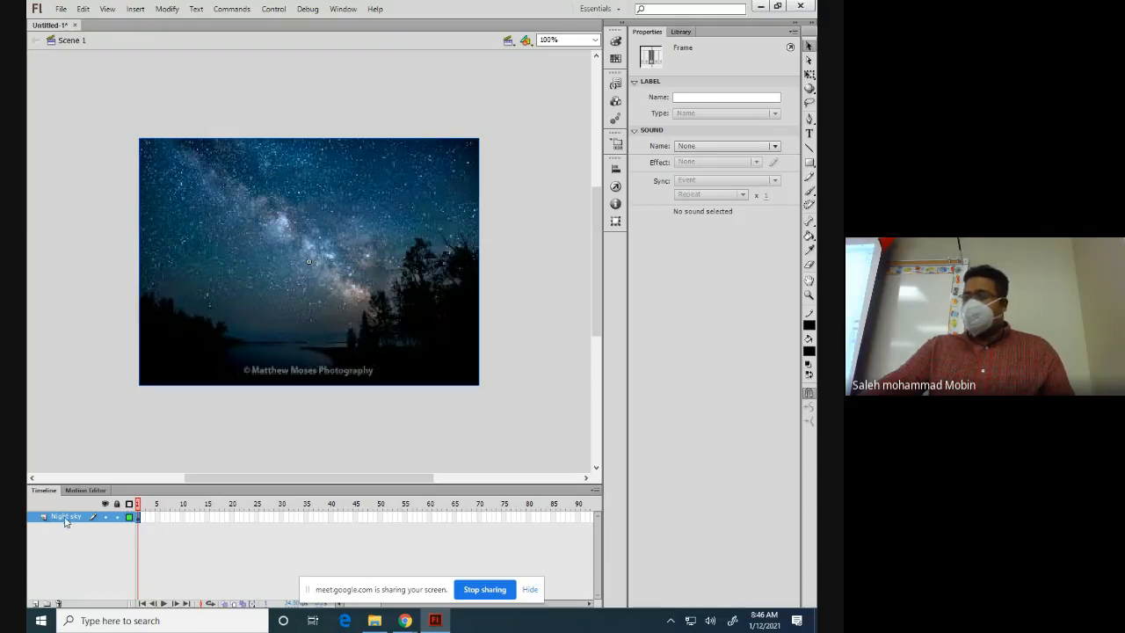
pyautogui.click(117, 516)
pyautogui.click(258, 200)
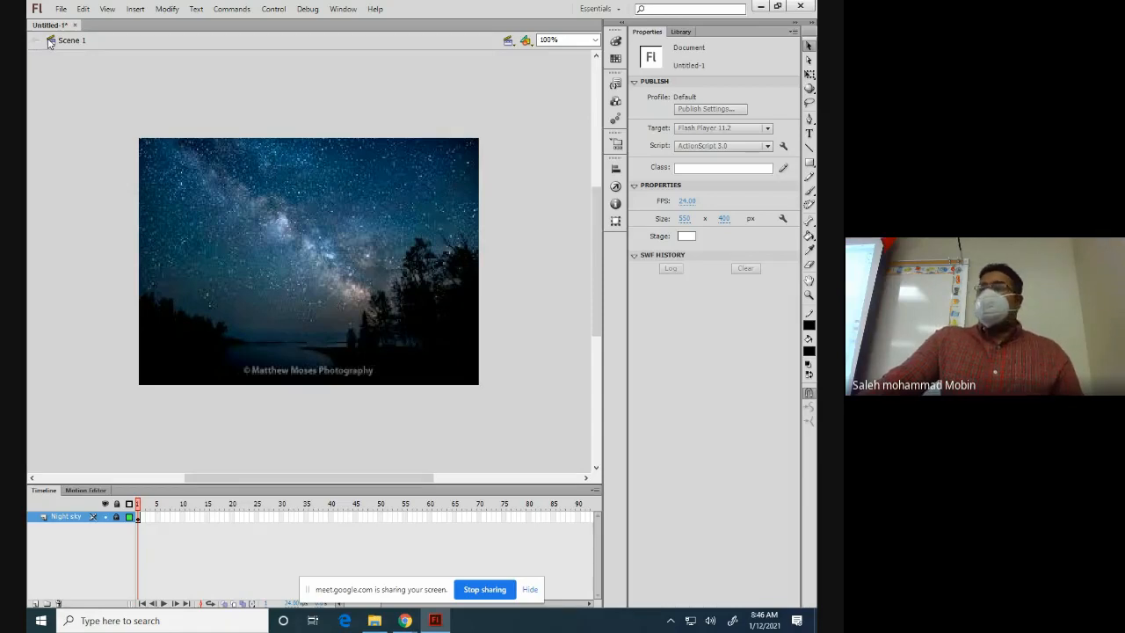
# Step: Add a new layer above the Night sky layer and name it Sun
pyautogui.click(136, 10)
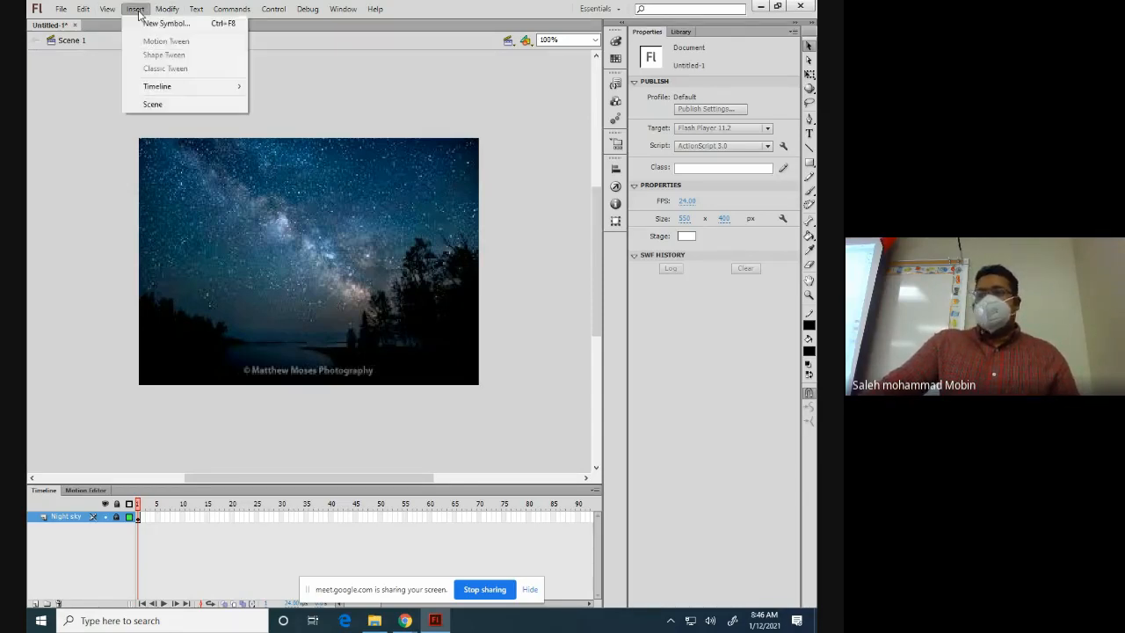
pyautogui.moveTo(158, 91)
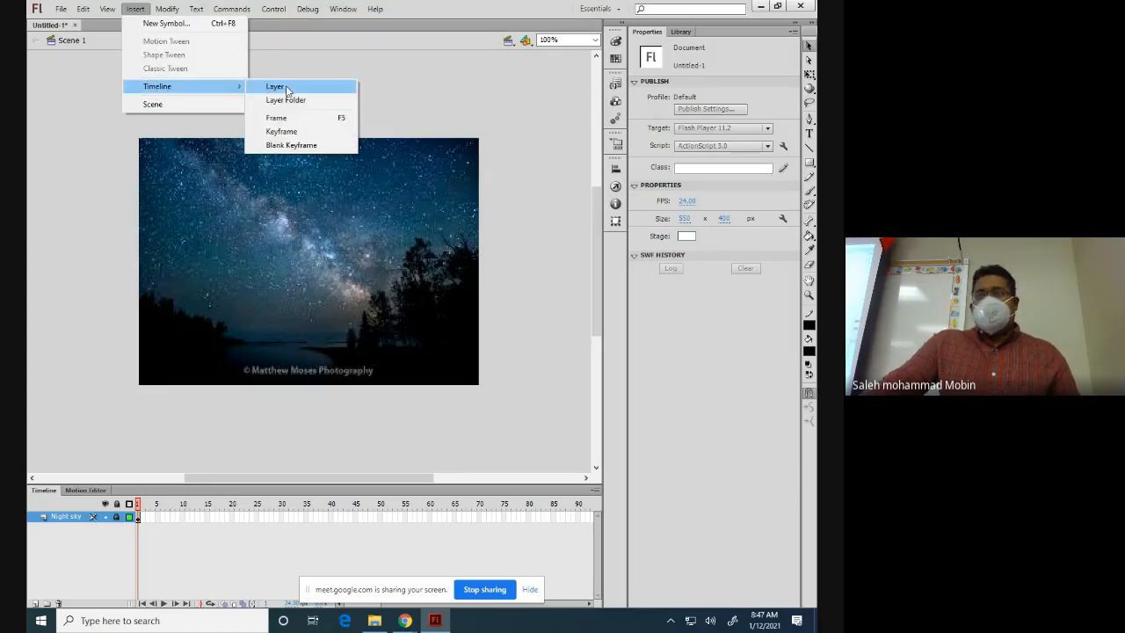
pyautogui.click(34, 602)
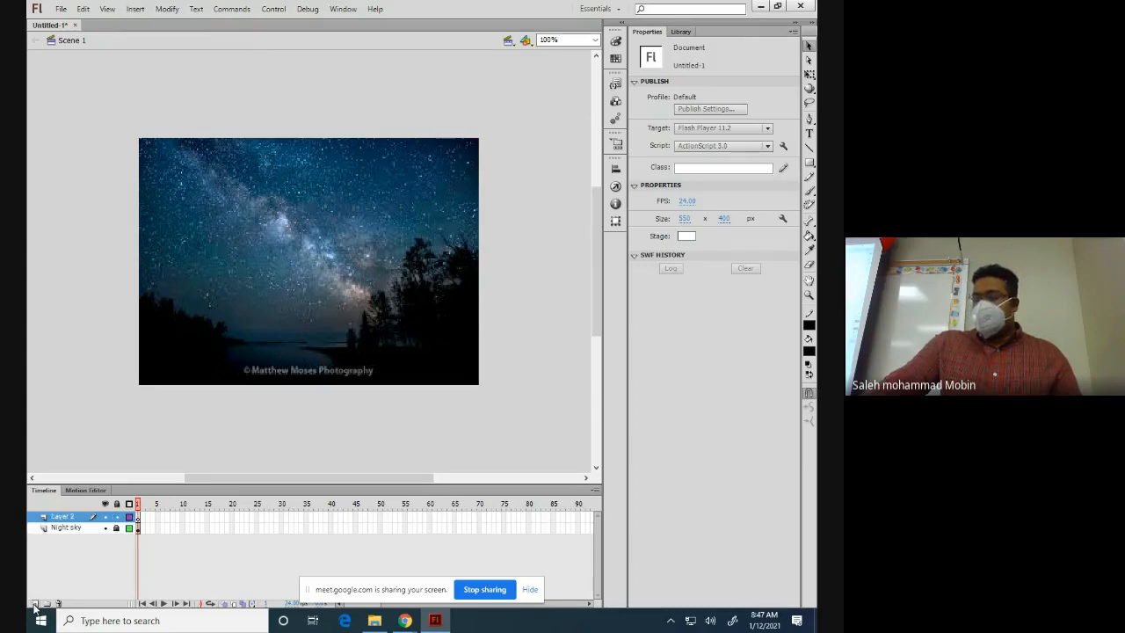
pyautogui.doubleClick(77, 517)
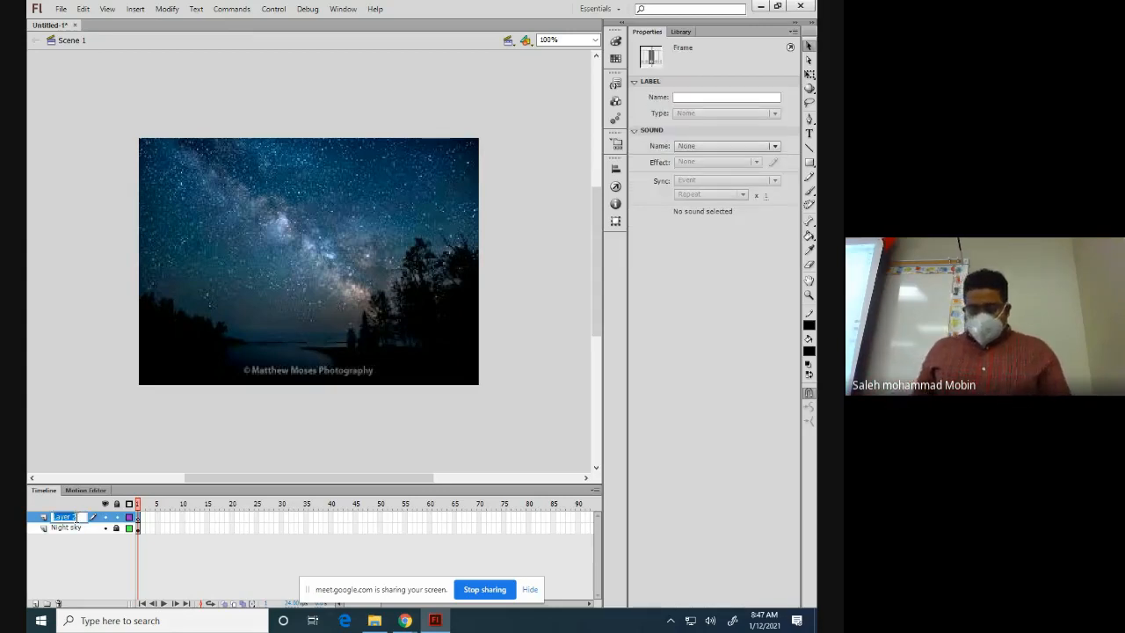
pyautogui.write('S')
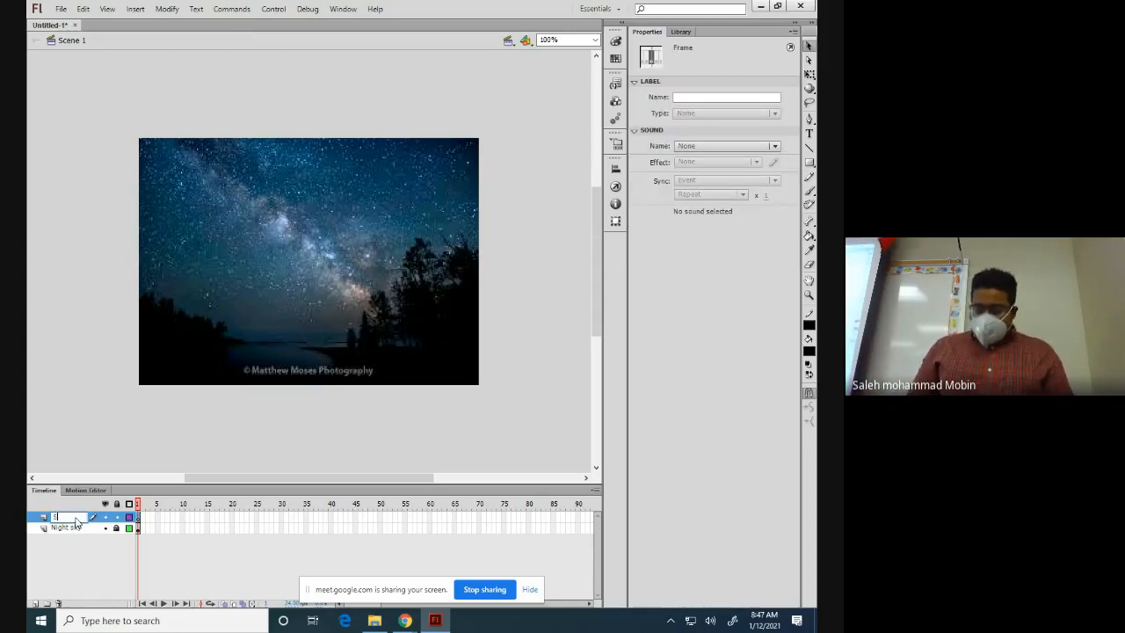
pyautogui.write('un')
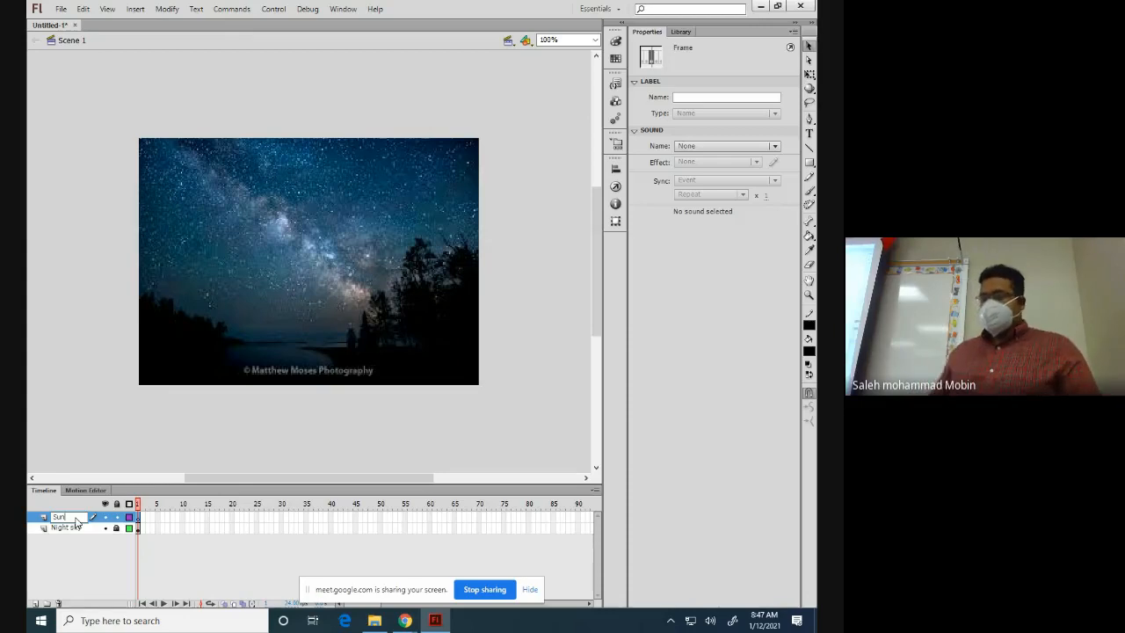
pyautogui.click(77, 572)
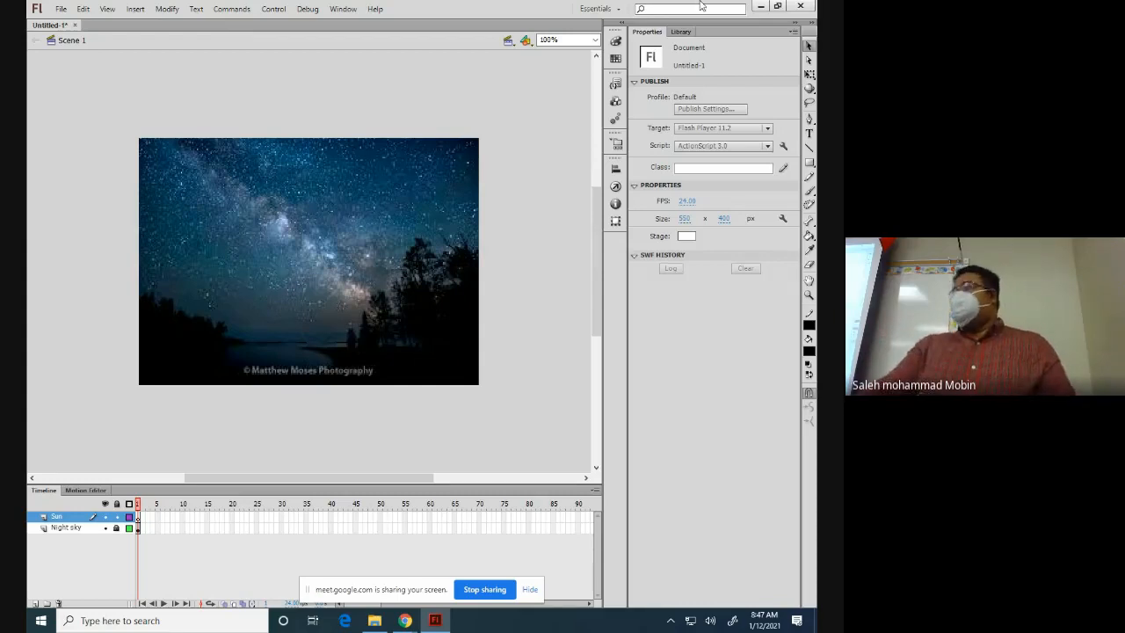
# Step: Switch to a new Google Chrome window and search Google for "night sun png image"
pyautogui.click(757, 7)
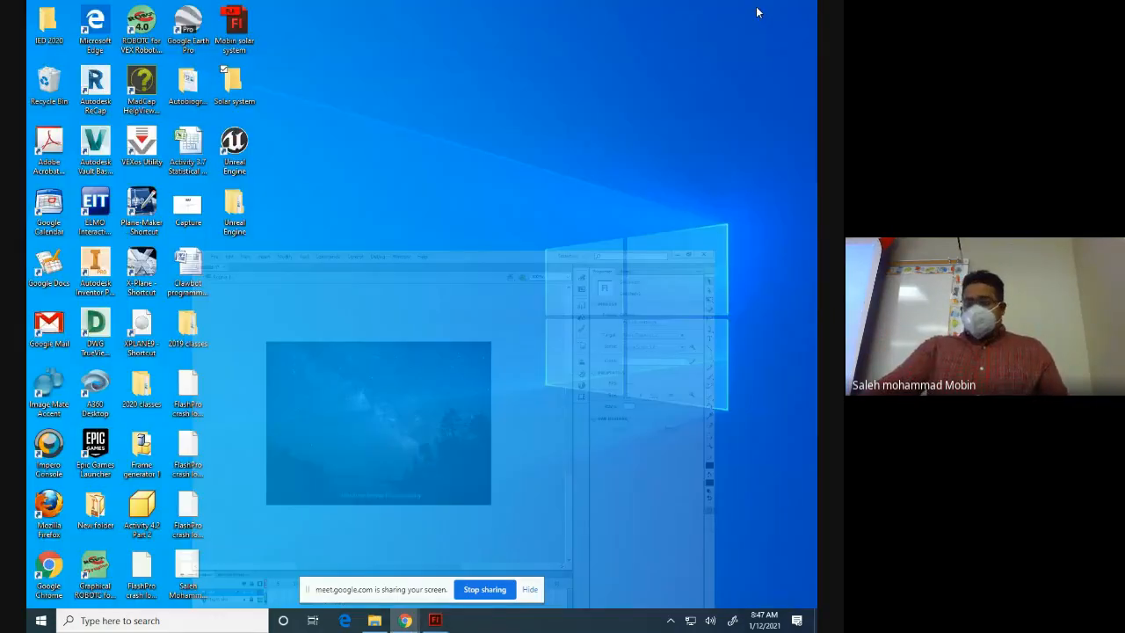
pyautogui.doubleClick(49, 571)
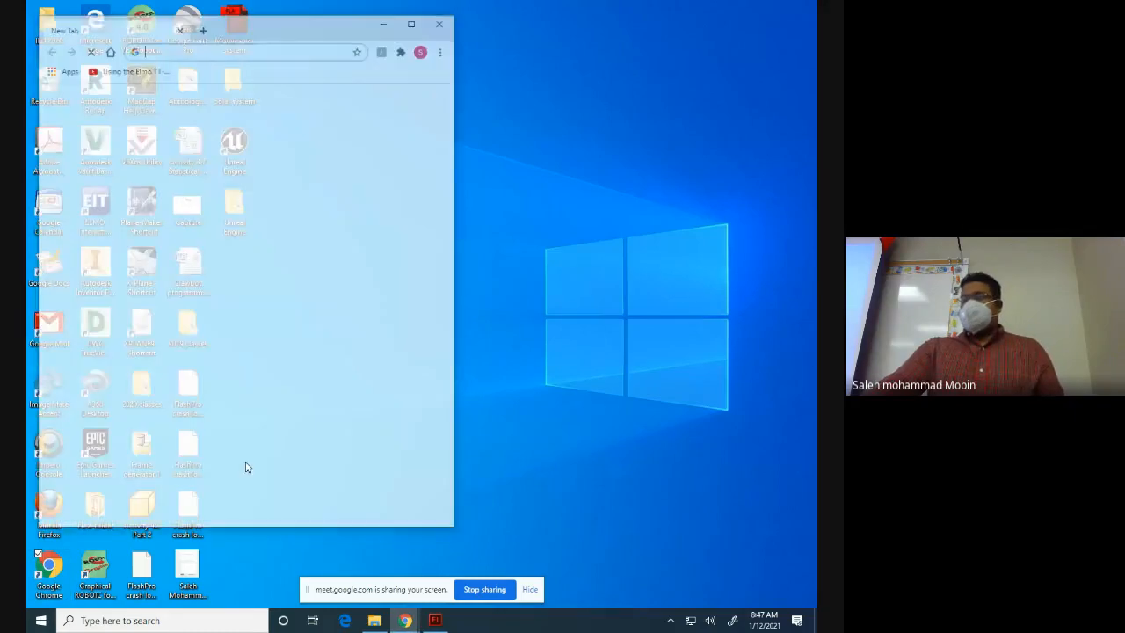
pyautogui.click(411, 23)
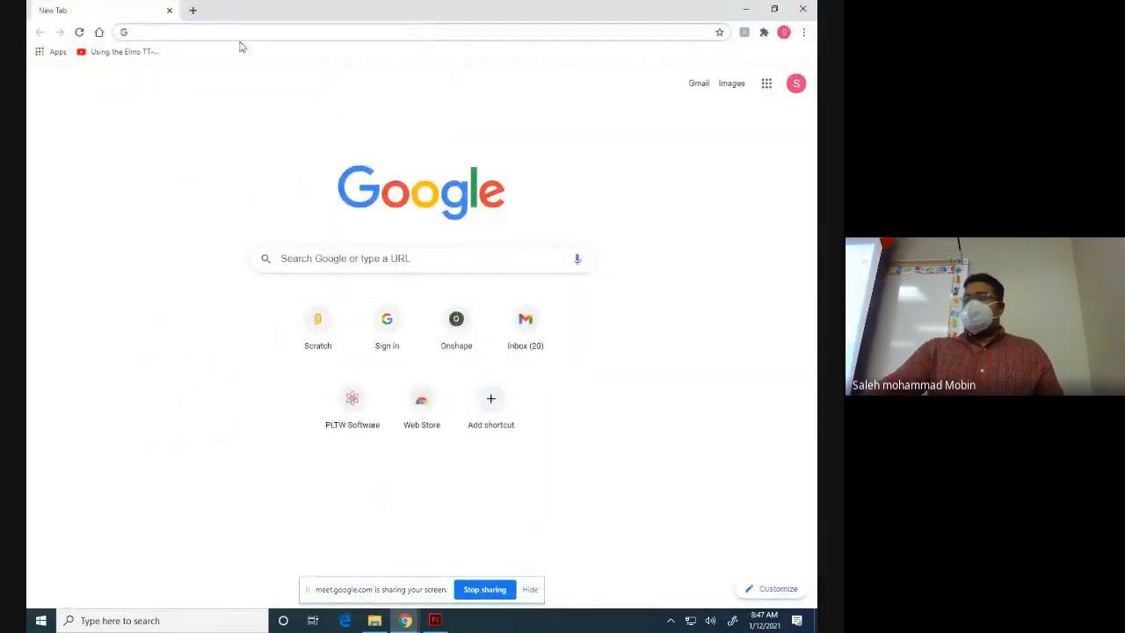
pyautogui.click(257, 31)
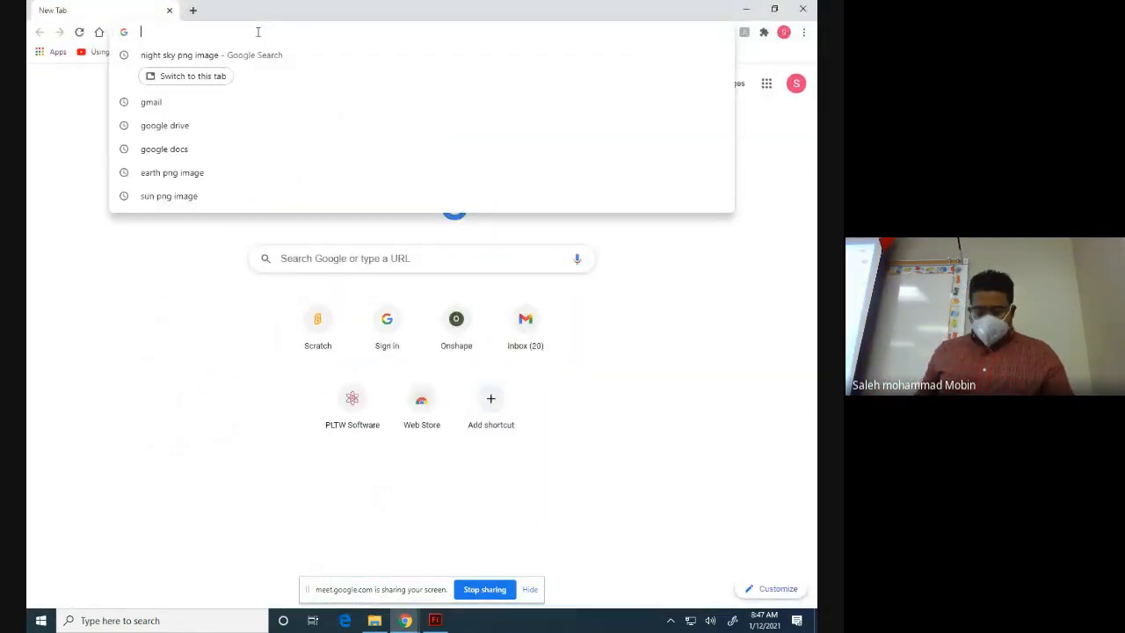
pyautogui.write('night')
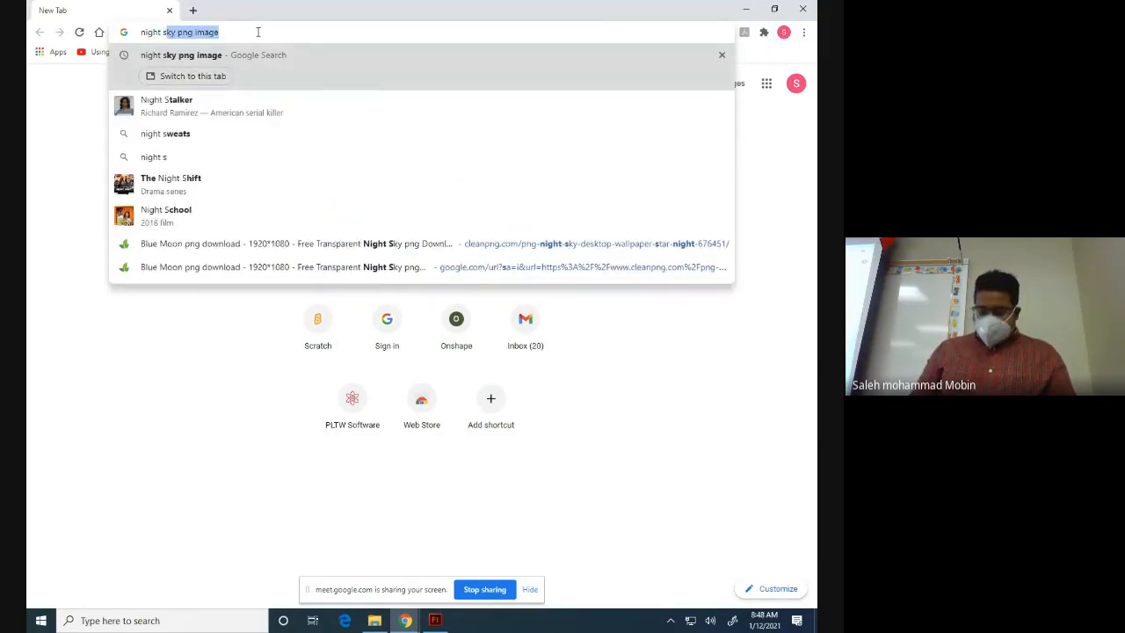
pyautogui.write(' sun ')
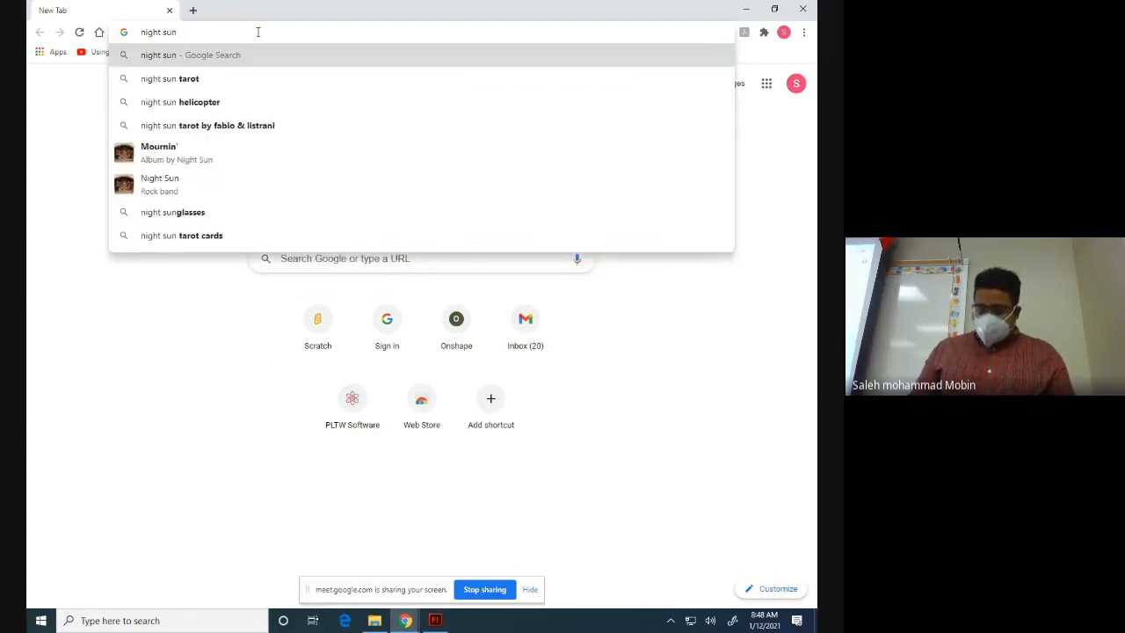
pyautogui.write('png')
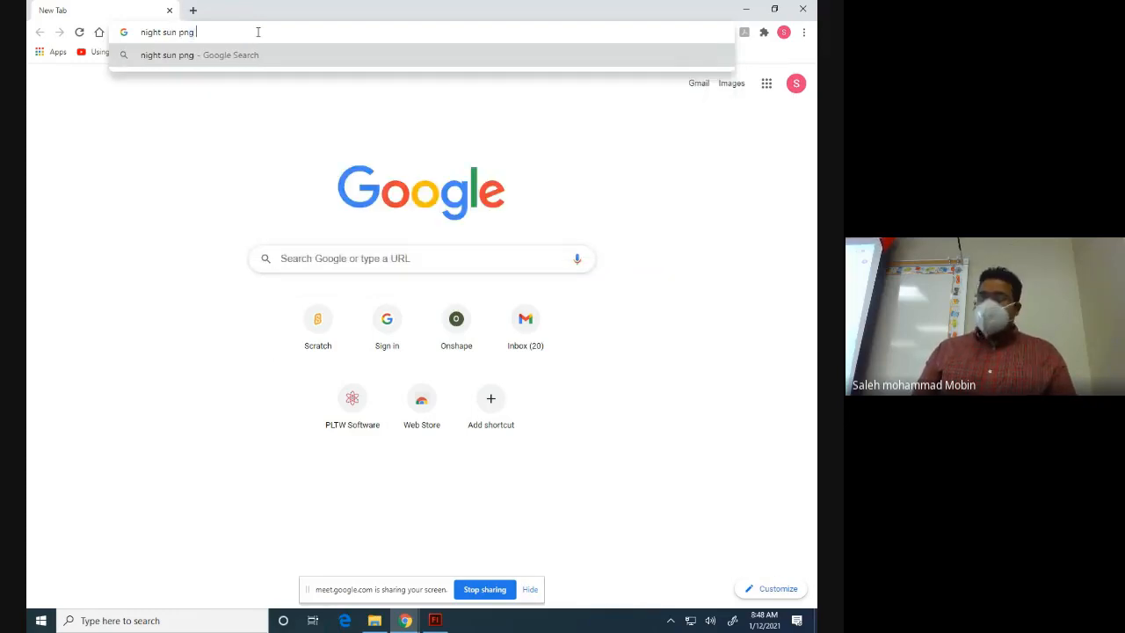
pyautogui.write(' image')
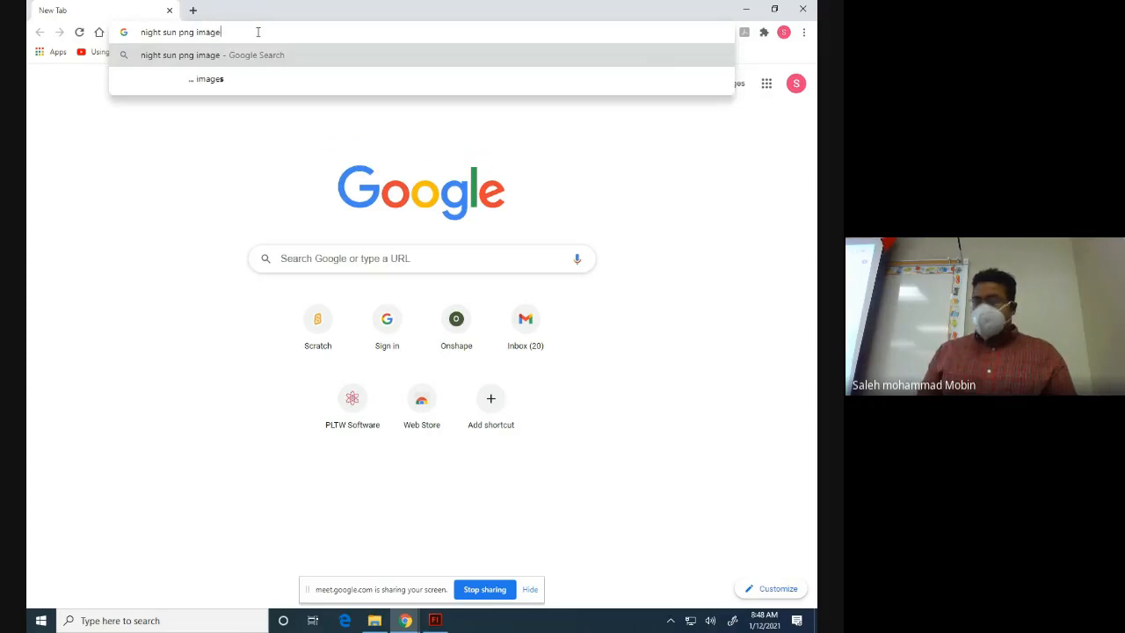
pyautogui.press('Return')
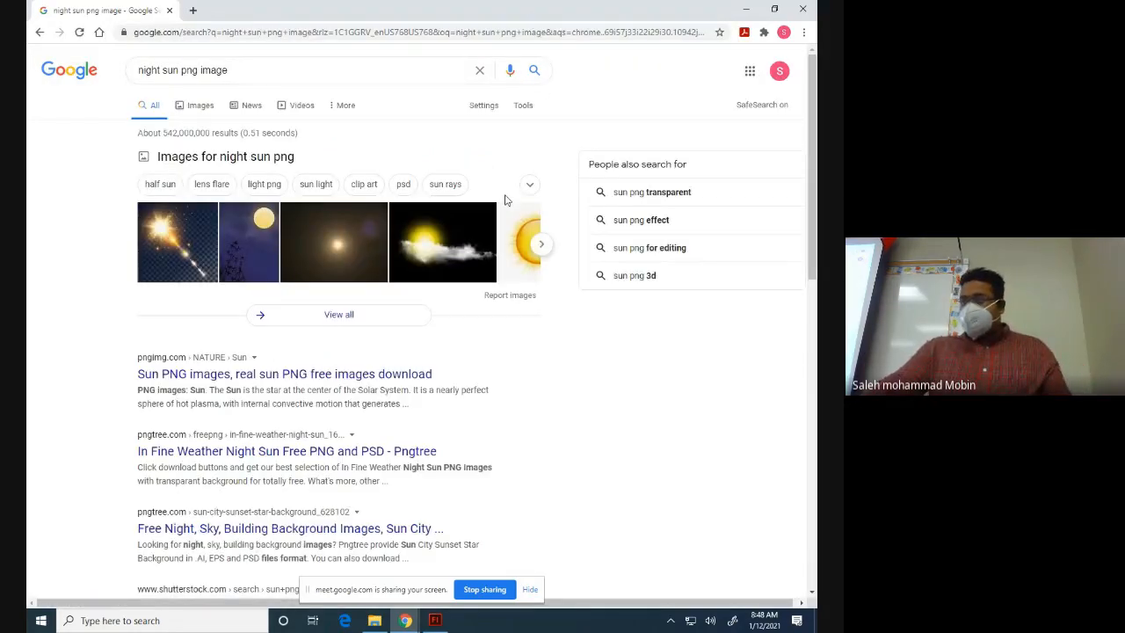
# Step: Browse the image results for "night sun png image" to find a suitable sun picture for the night sky
pyautogui.click(263, 224)
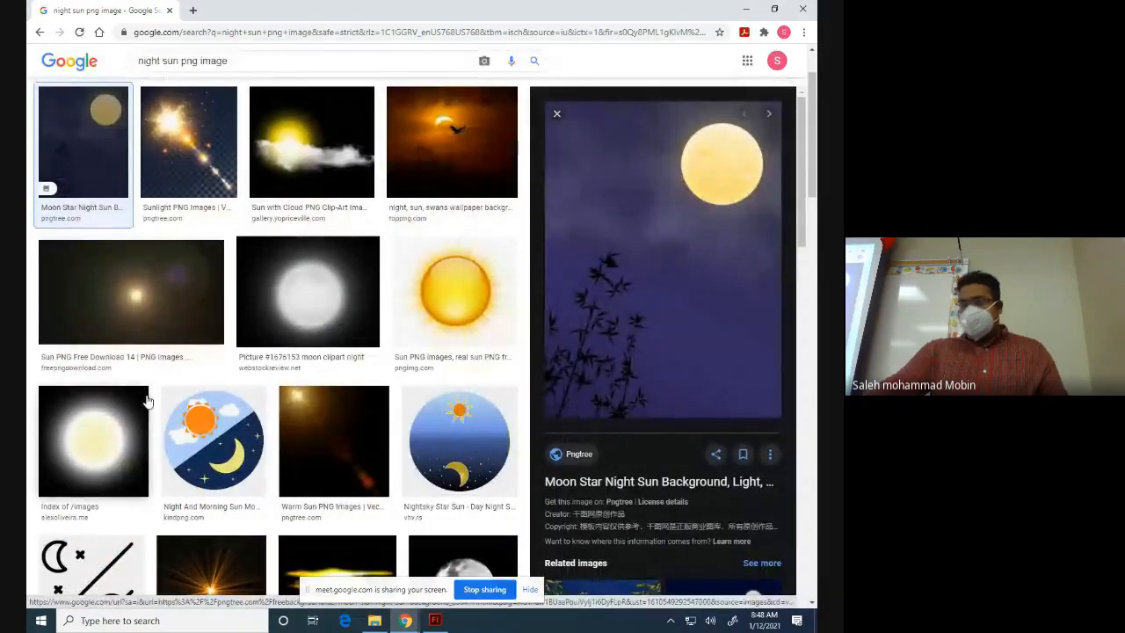
pyautogui.scroll(-10, 149, 394)
pyautogui.scroll(-9, 149, 393)
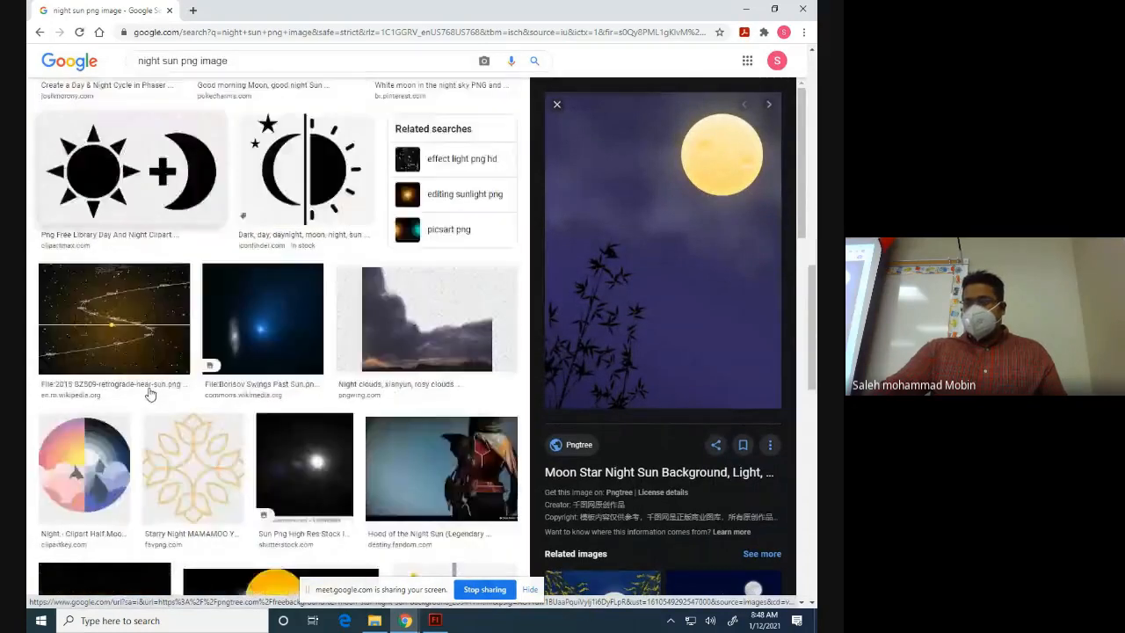
pyautogui.scroll(-6, 150, 394)
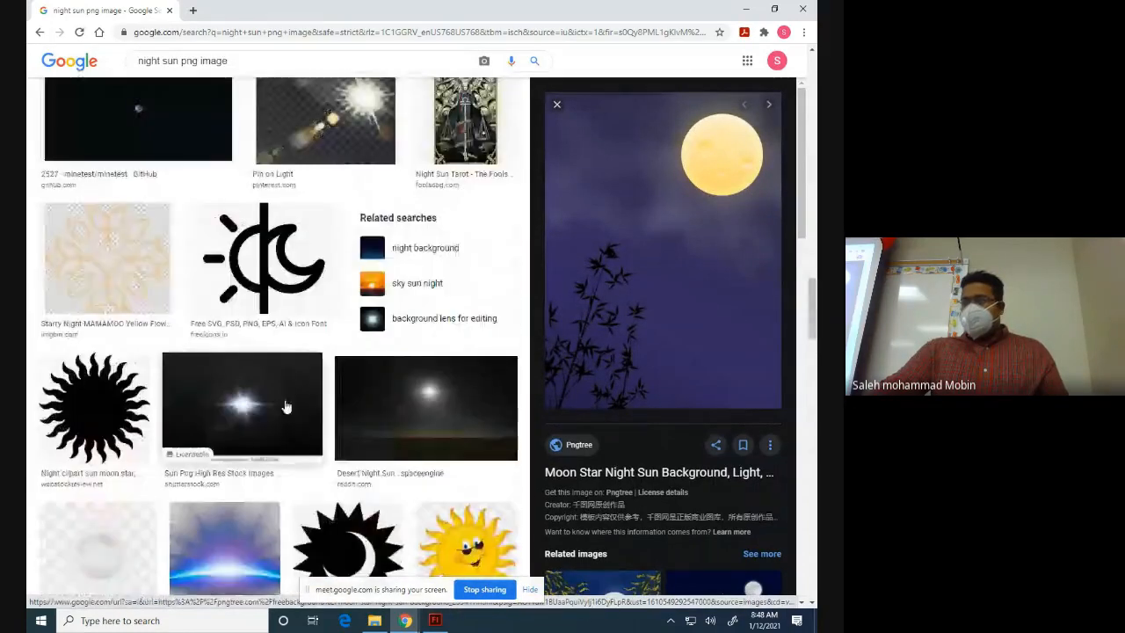
pyautogui.scroll(9, 226, 443)
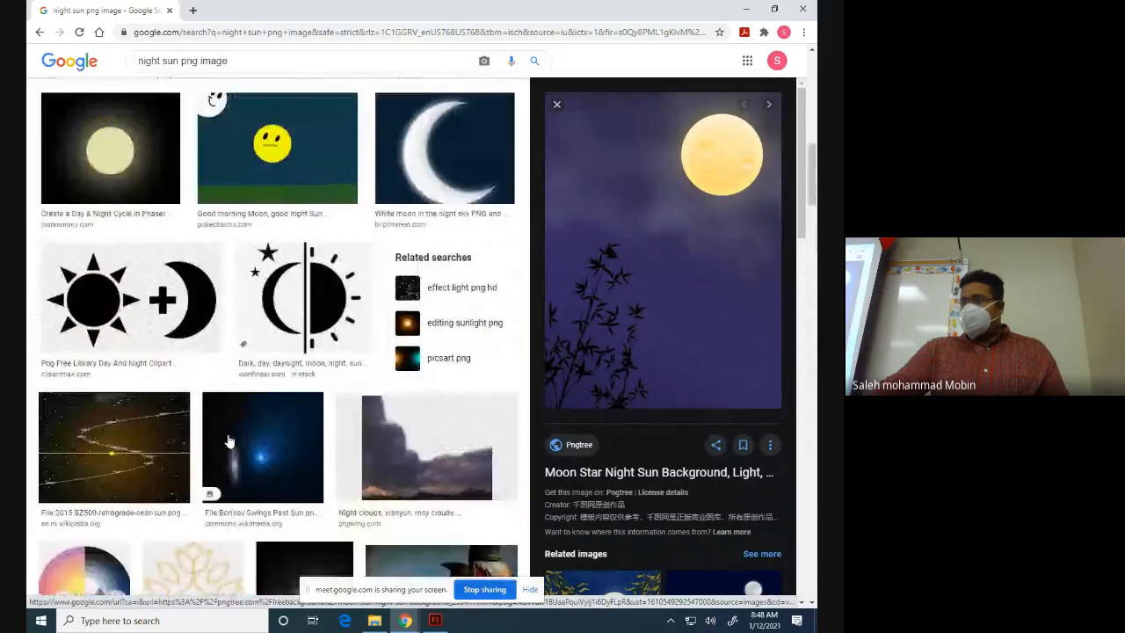
pyautogui.scroll(5, 229, 441)
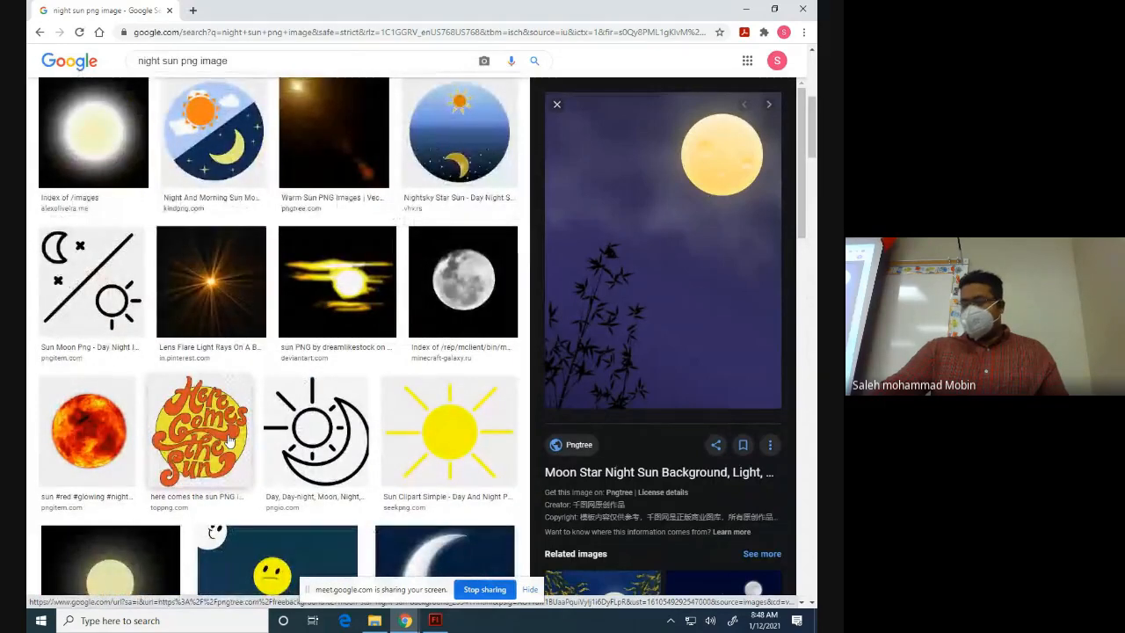
pyautogui.scroll(3, 229, 441)
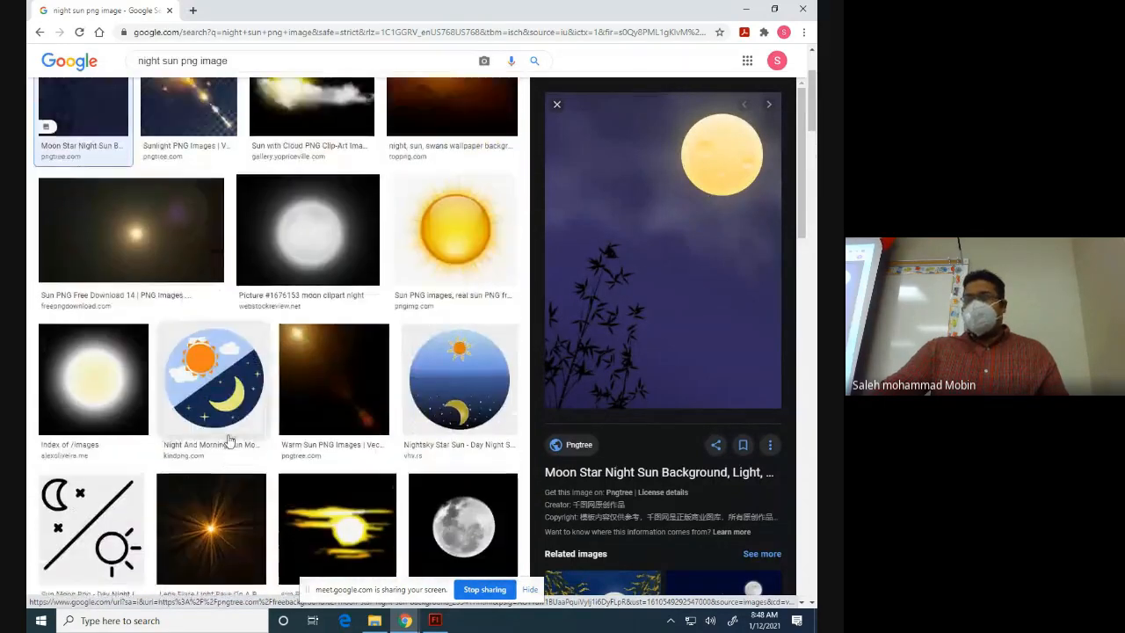
pyautogui.scroll(-1, 229, 441)
pyautogui.scroll(3, 229, 441)
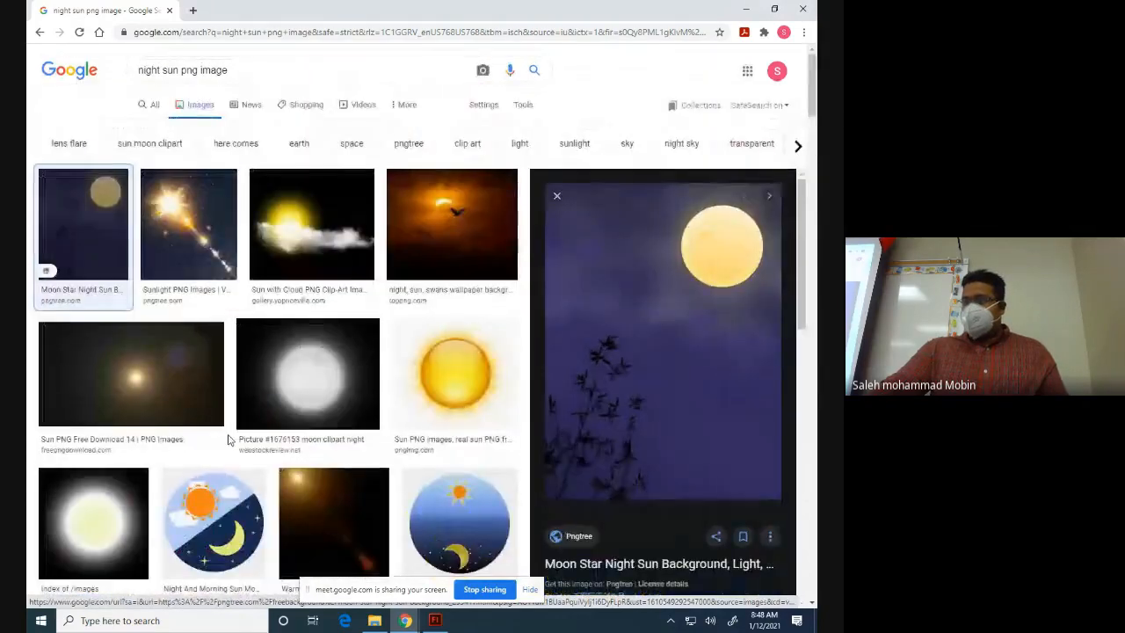
pyautogui.scroll(-8, 229, 441)
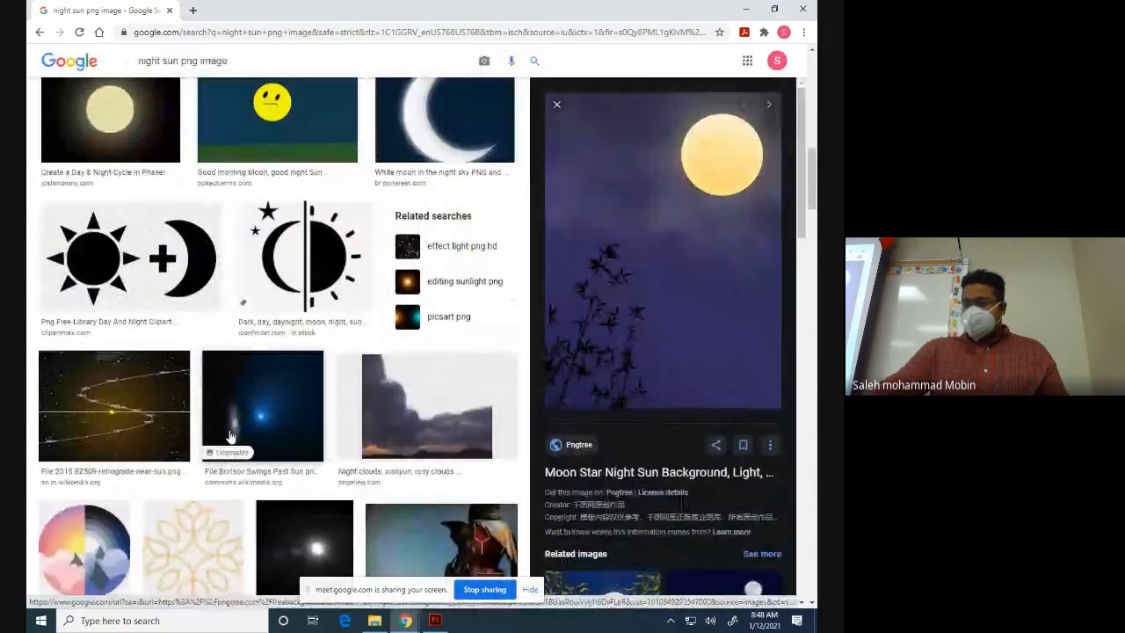
pyautogui.scroll(5, 236, 397)
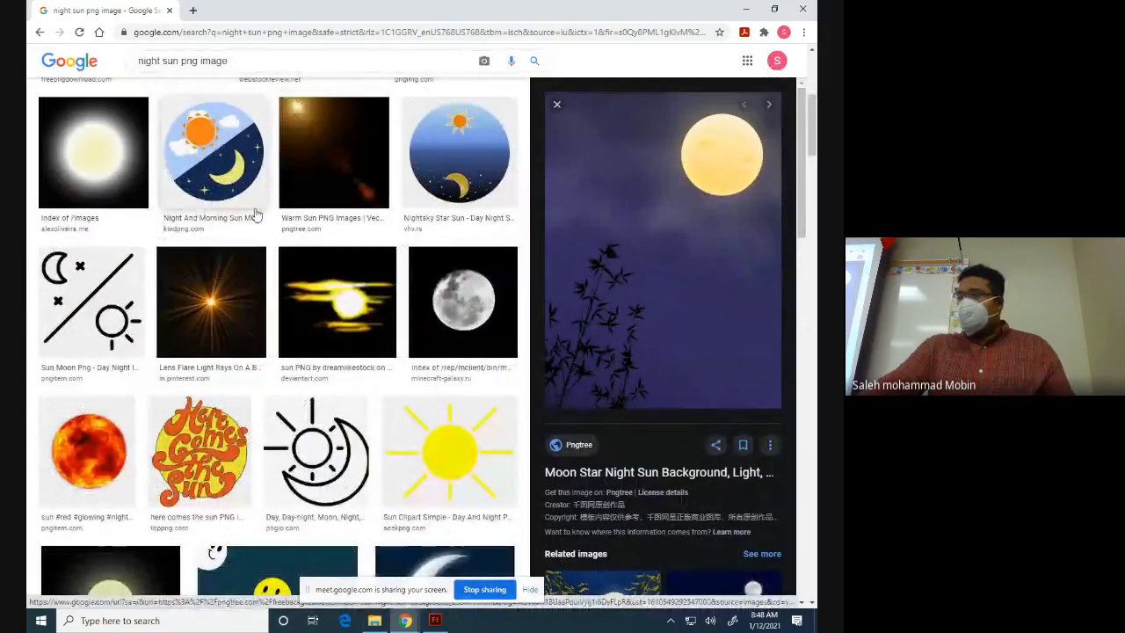
pyautogui.scroll(-1, 161, 244)
pyautogui.scroll(4, 161, 243)
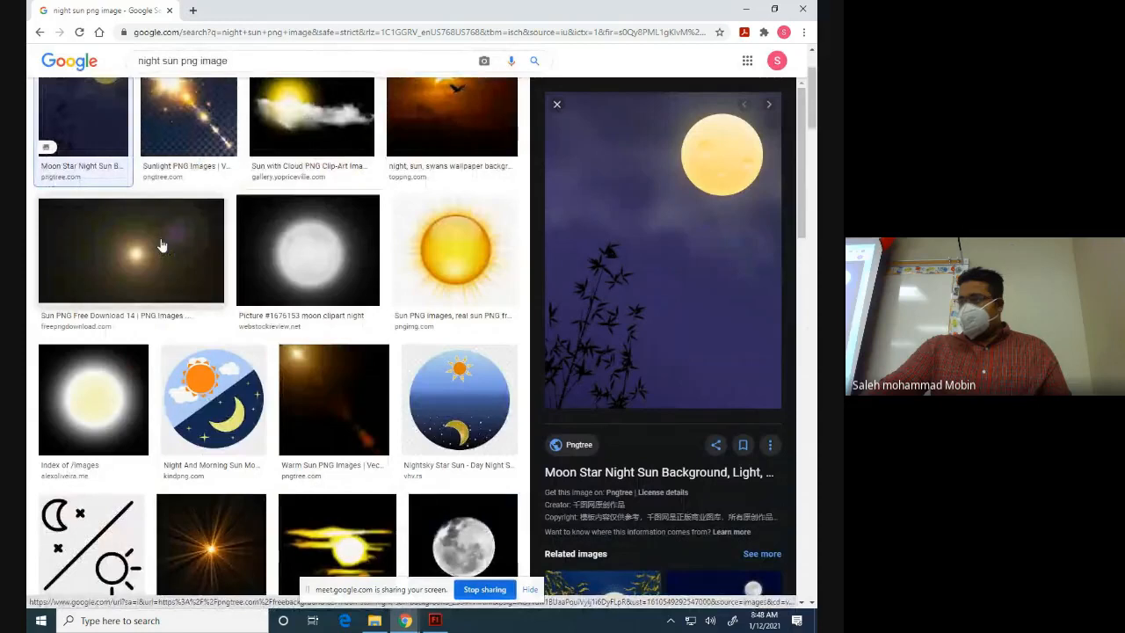
pyautogui.scroll(1, 162, 244)
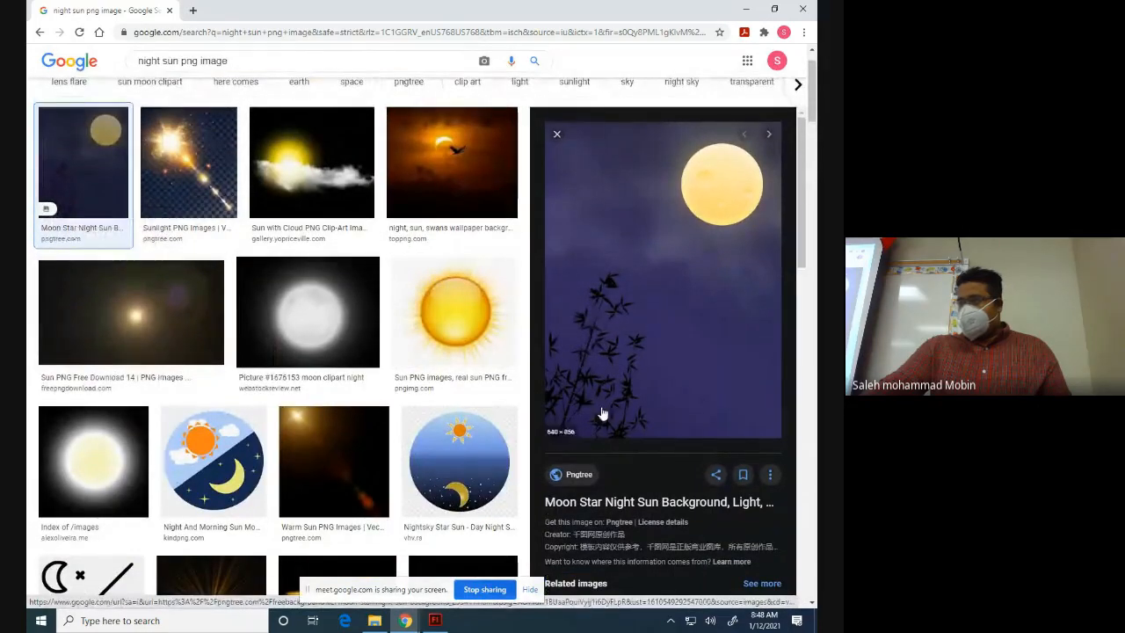
pyautogui.scroll(-1, 106, 432)
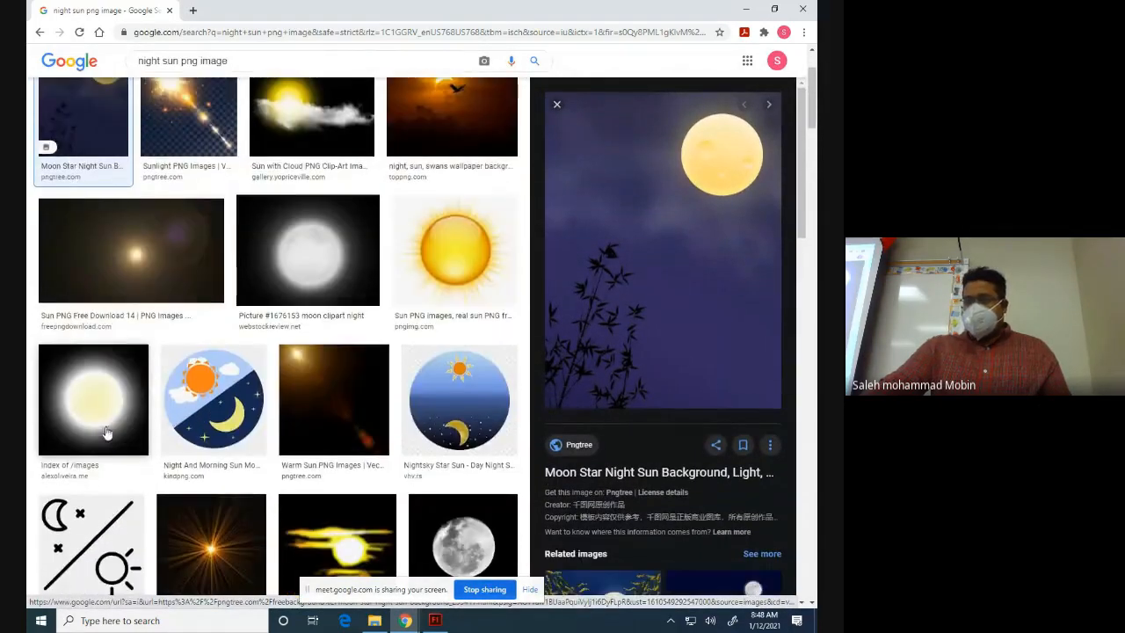
pyautogui.scroll(1, 126, 439)
pyautogui.scroll(-3, 149, 444)
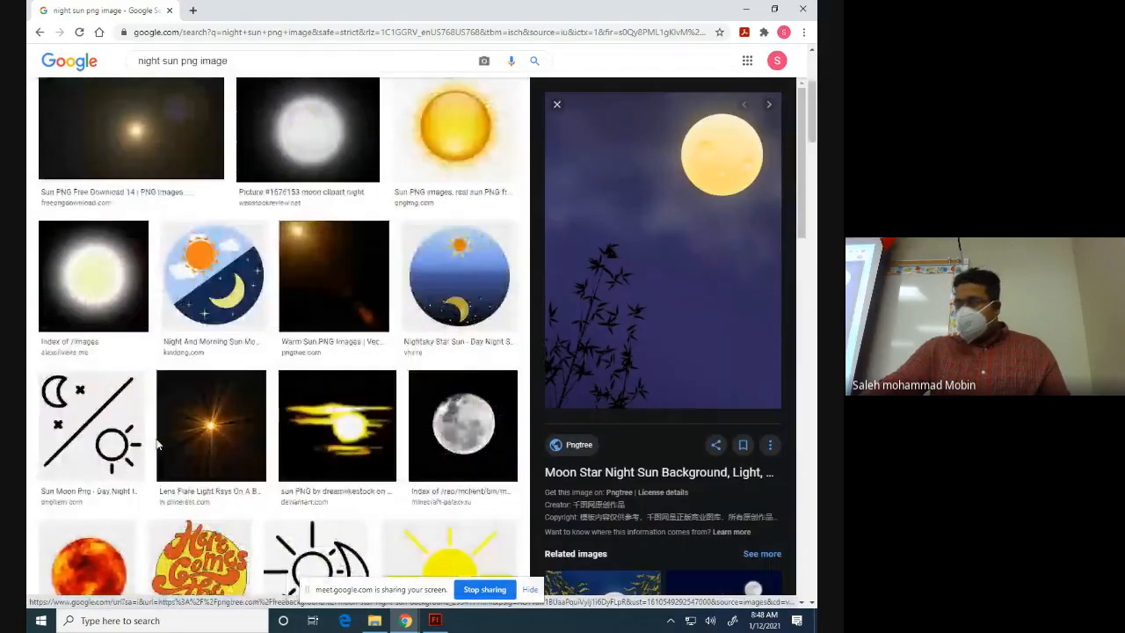
# Step: Return to the web results and shorten the search to "sun png image"
pyautogui.click(40, 32)
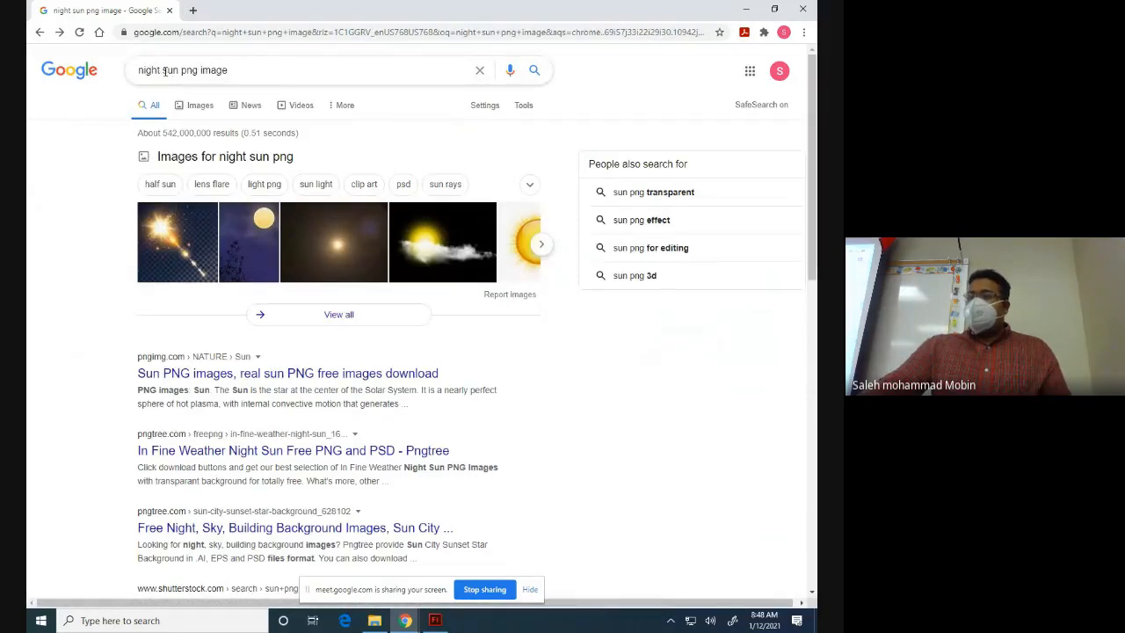
pyautogui.moveTo(164, 71); pyautogui.dragTo(101, 79)
pyautogui.press('BackSpace')
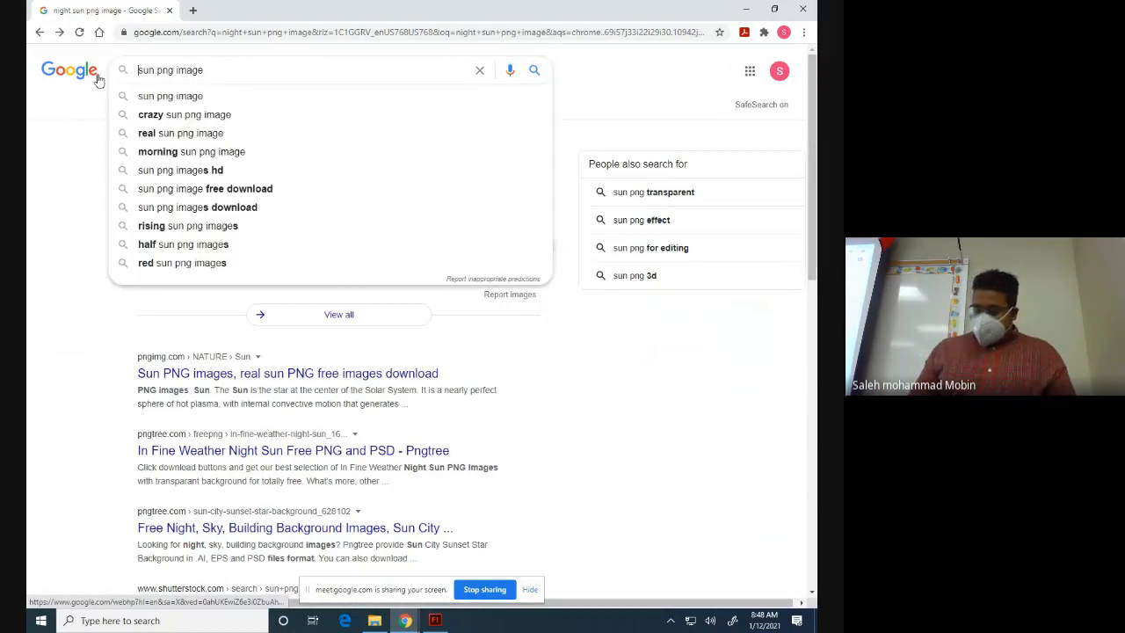
pyautogui.press('Return')
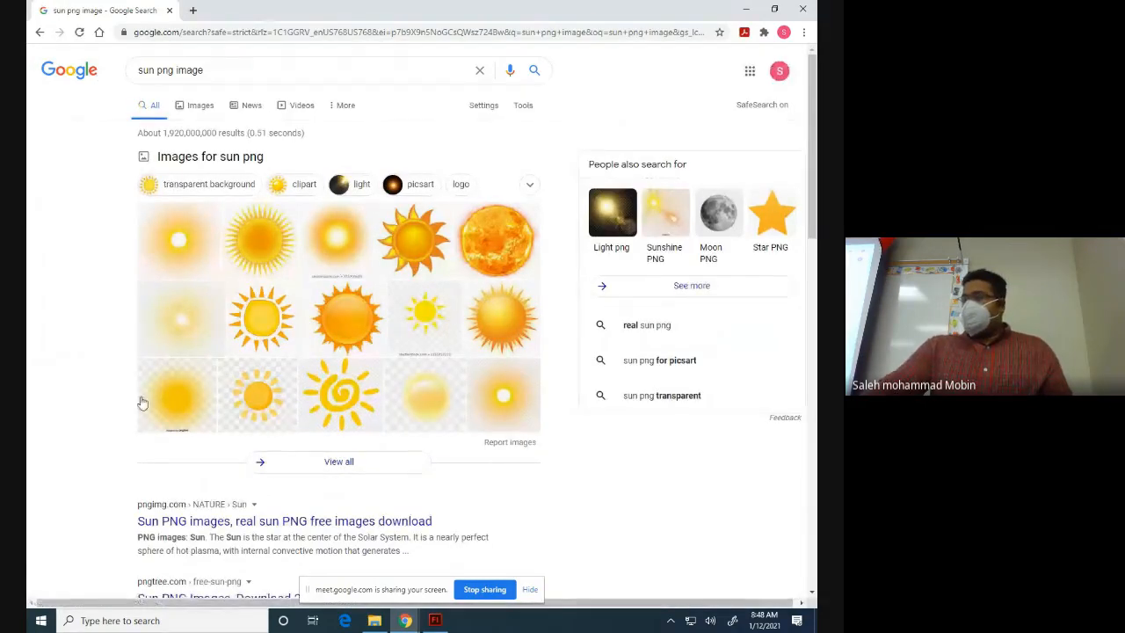
# Step: Open the Burning Sun transparent PNG from StickPNG and save it as sun in the Solar system folder
pyautogui.click(503, 247)
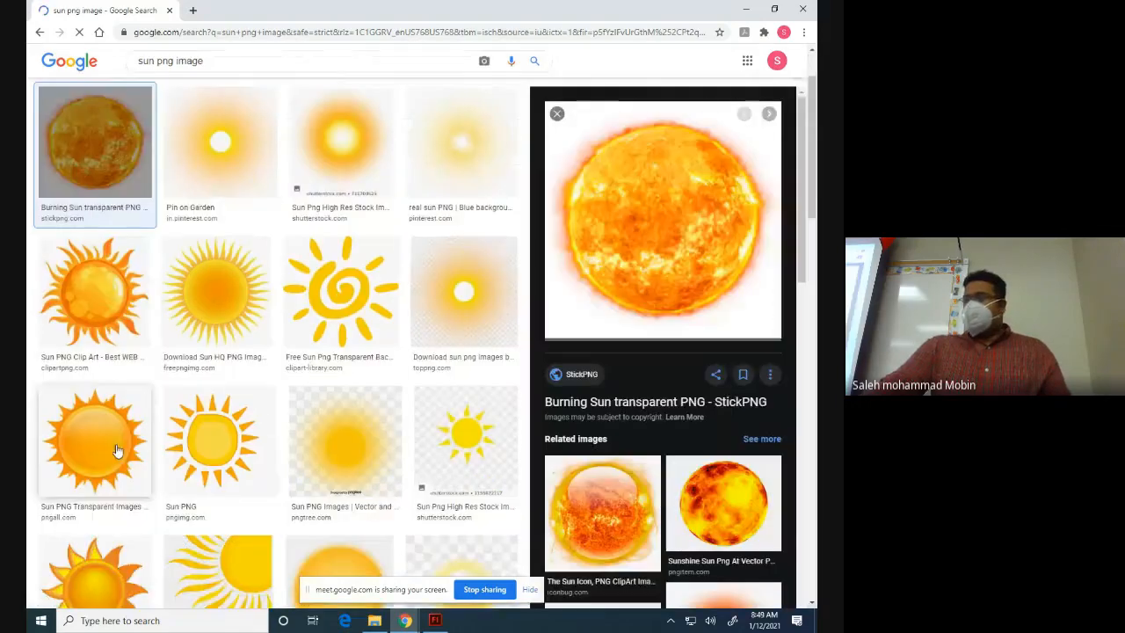
pyautogui.rightClick(609, 167)
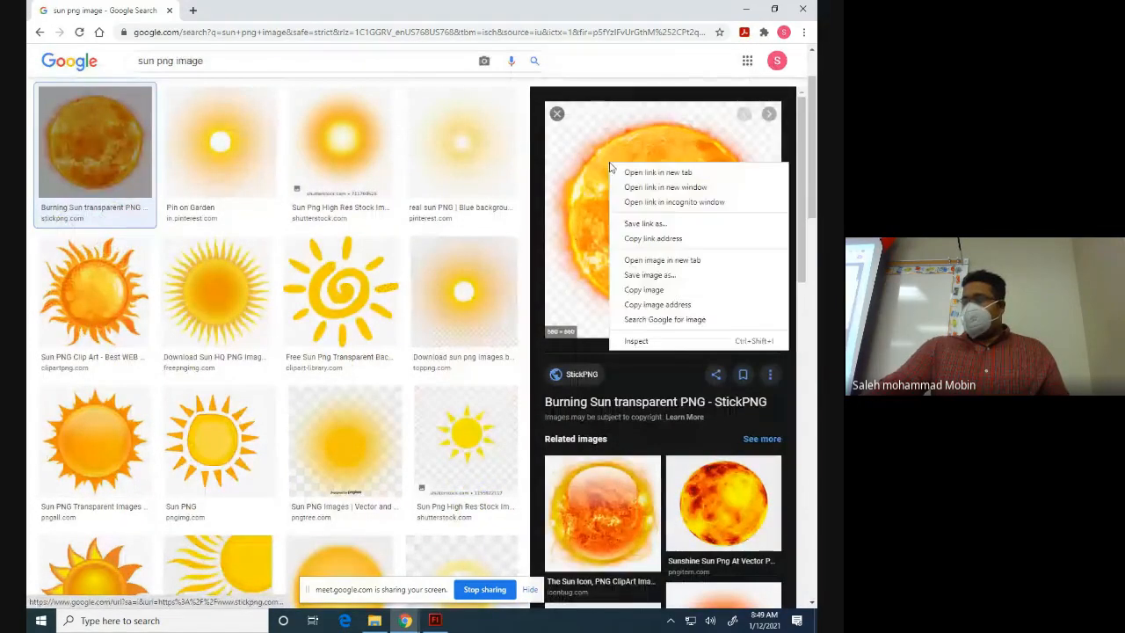
pyautogui.click(648, 275)
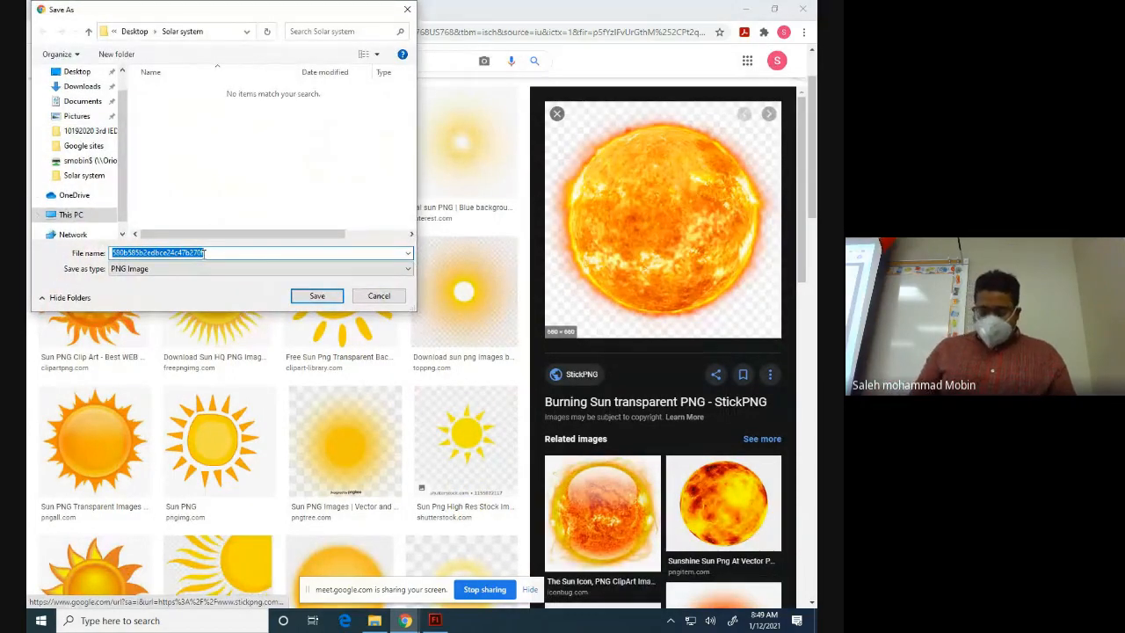
pyautogui.write('S')
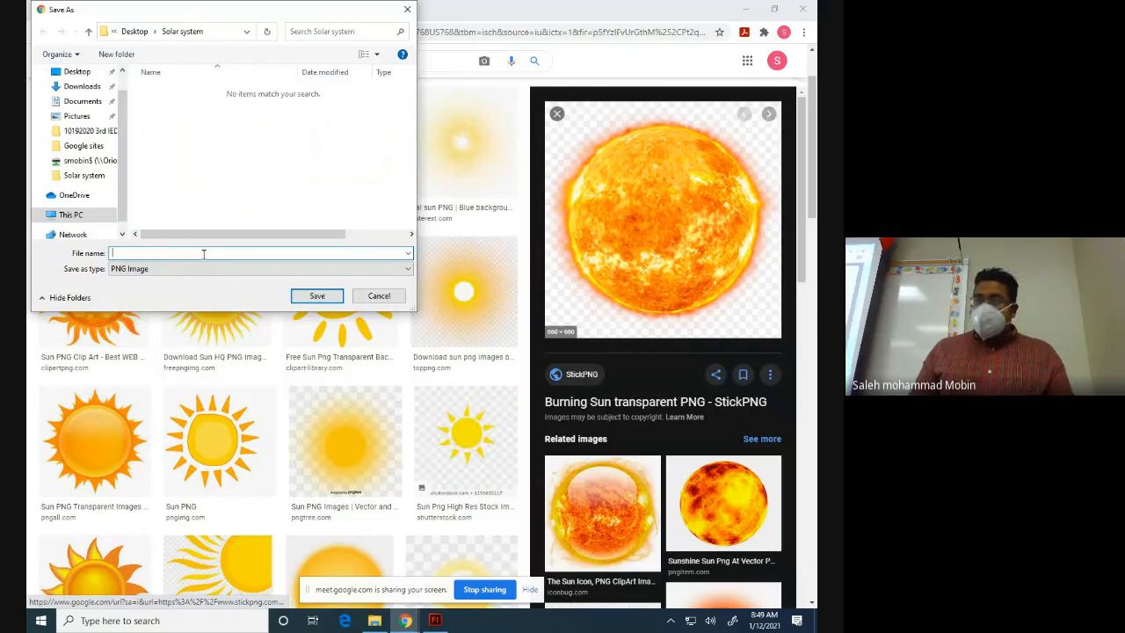
pyautogui.write('sun')
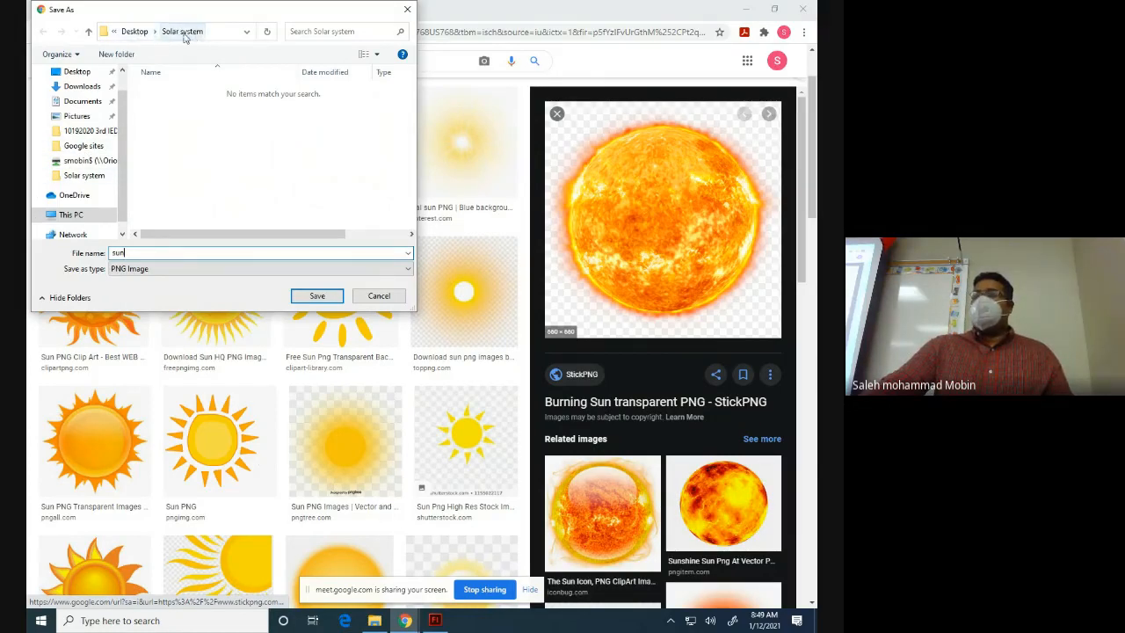
pyautogui.click(317, 296)
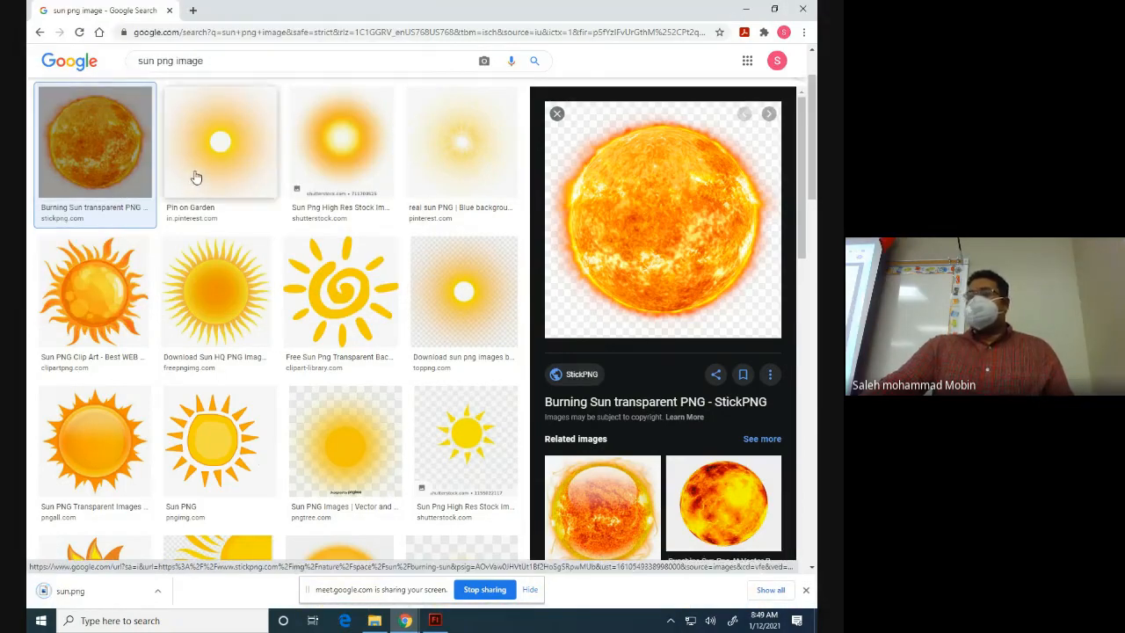
# Step: Minimize the browser, switch to Flash, and import the sun PNG from the Solar system folder onto the stage in the Sun layer
pyautogui.click(747, 9)
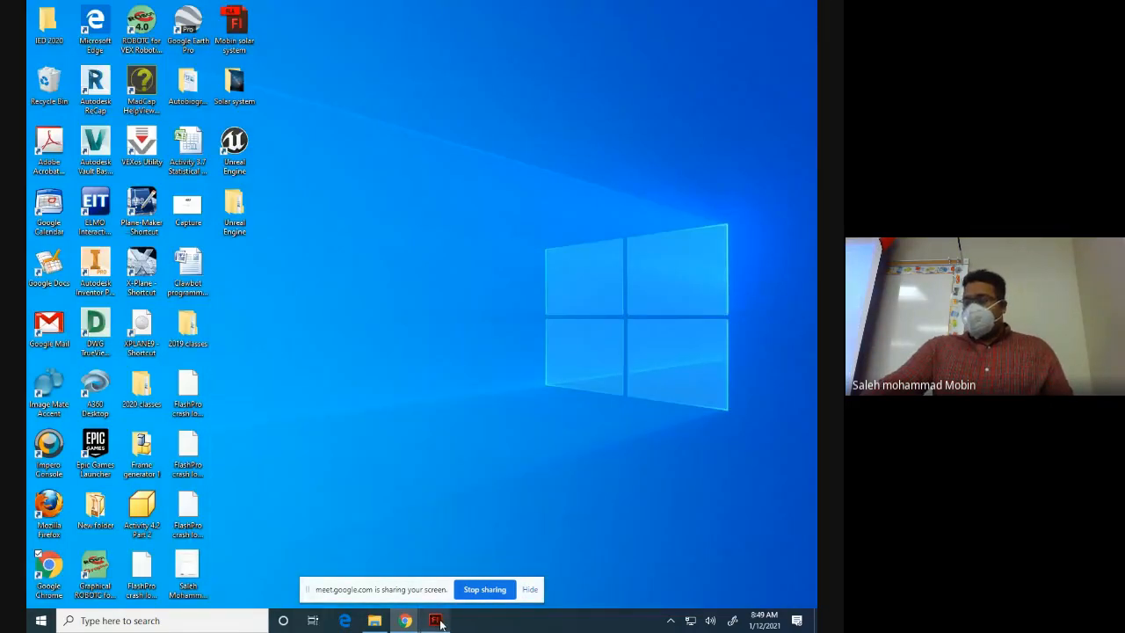
pyautogui.click(436, 621)
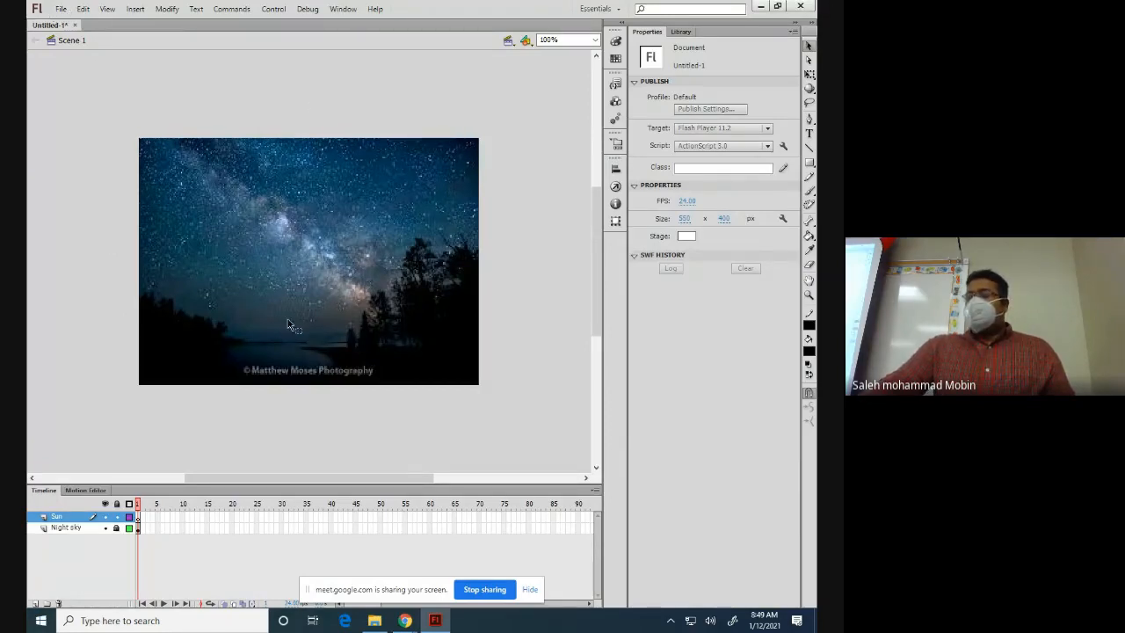
pyautogui.click(61, 10)
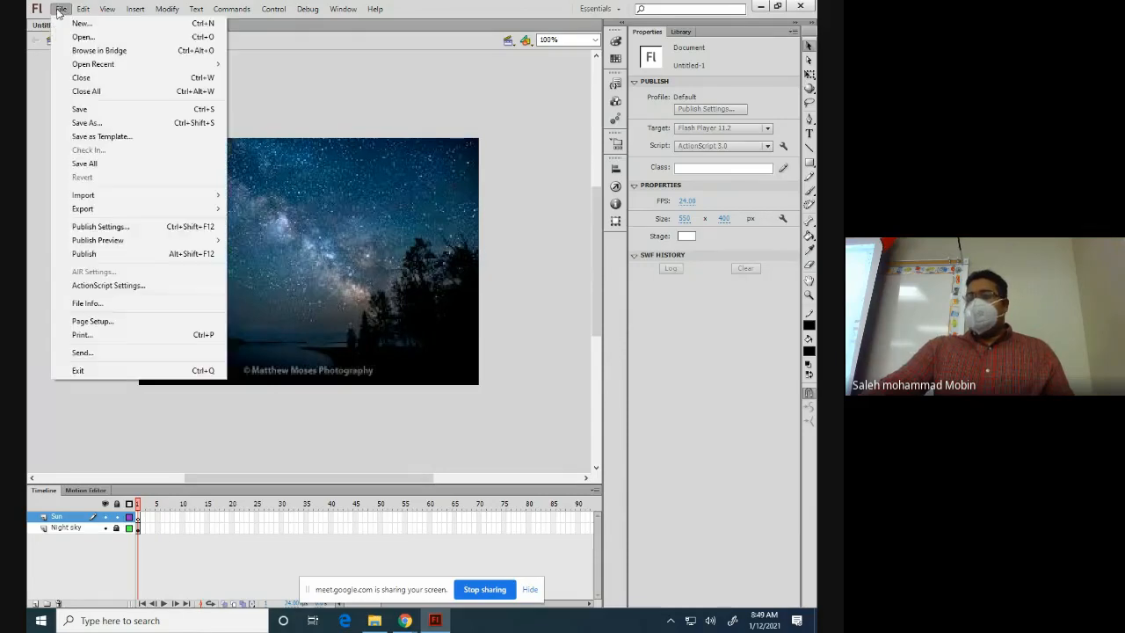
pyautogui.moveTo(85, 199)
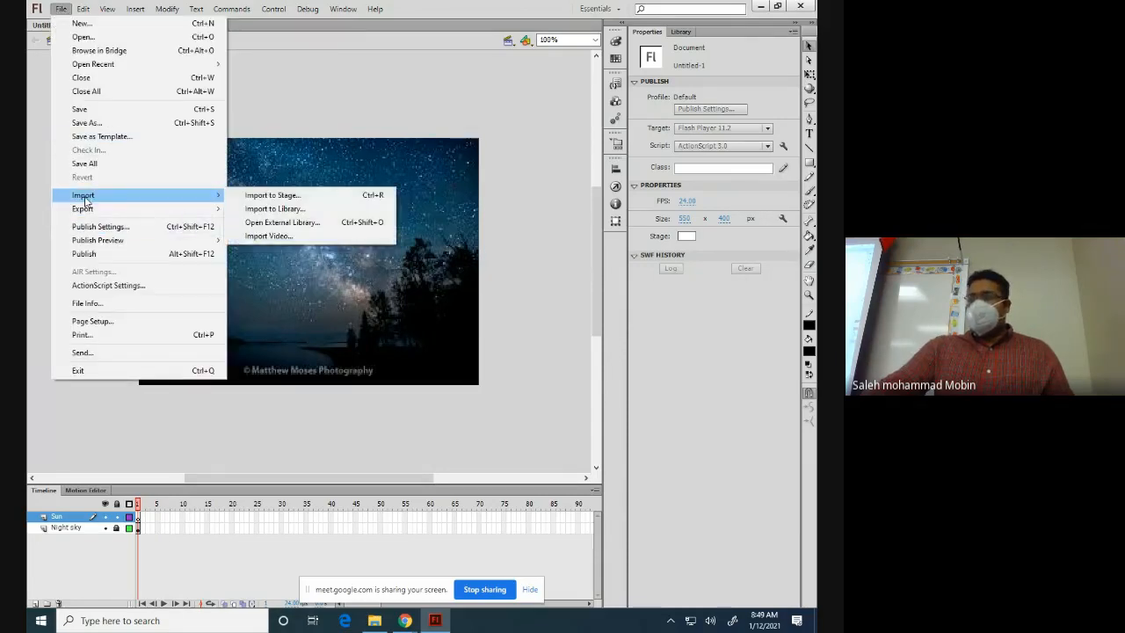
pyautogui.click(269, 196)
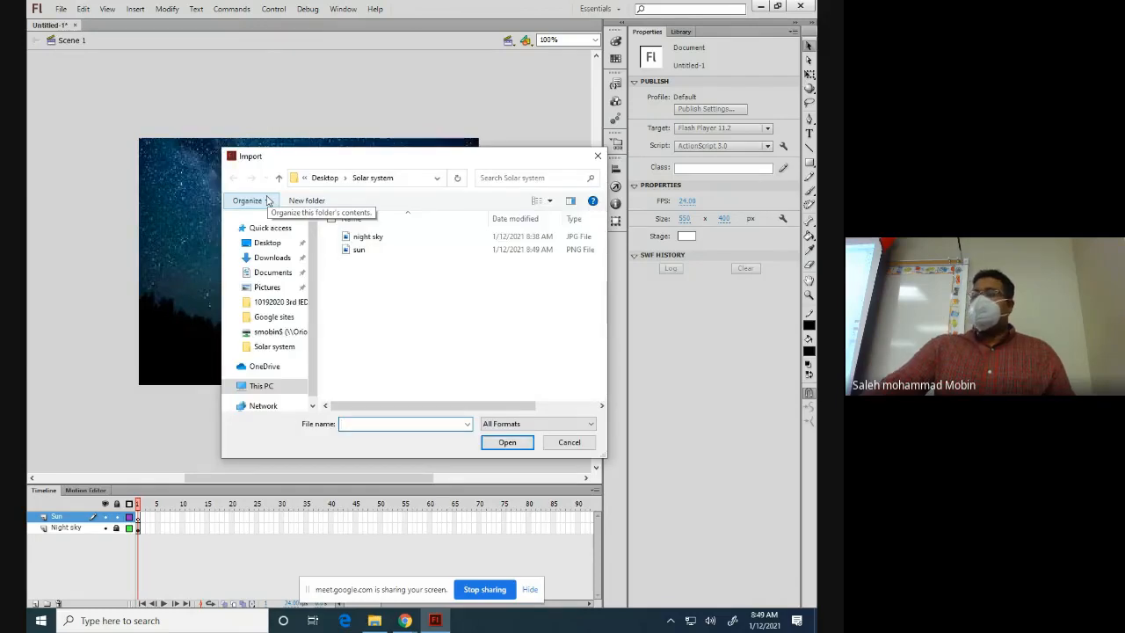
pyautogui.click(359, 253)
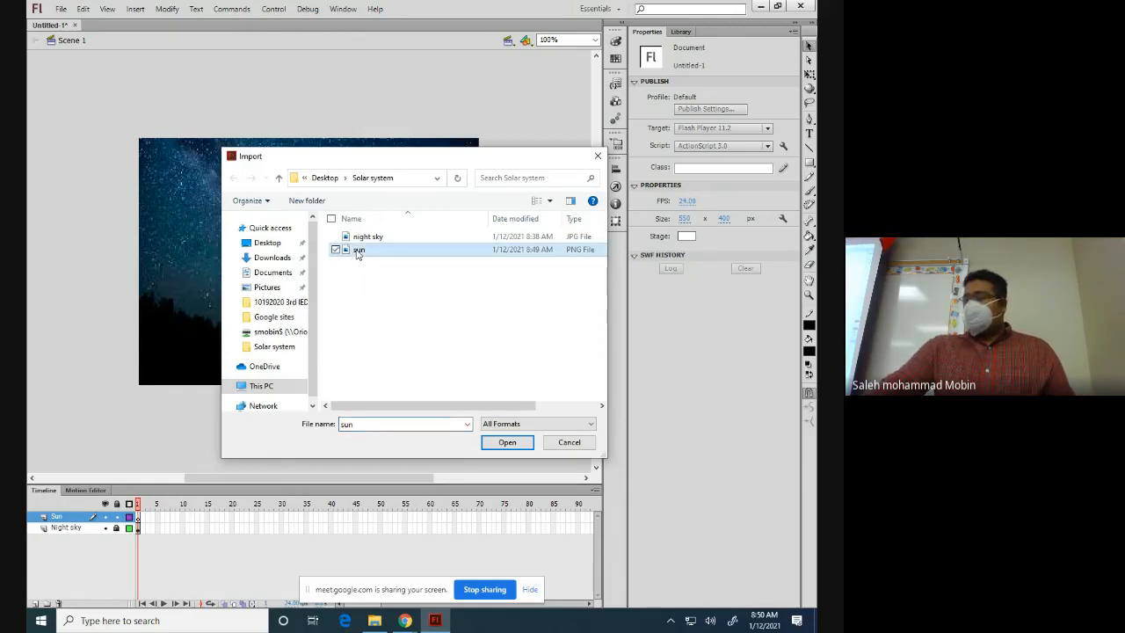
pyautogui.click(512, 441)
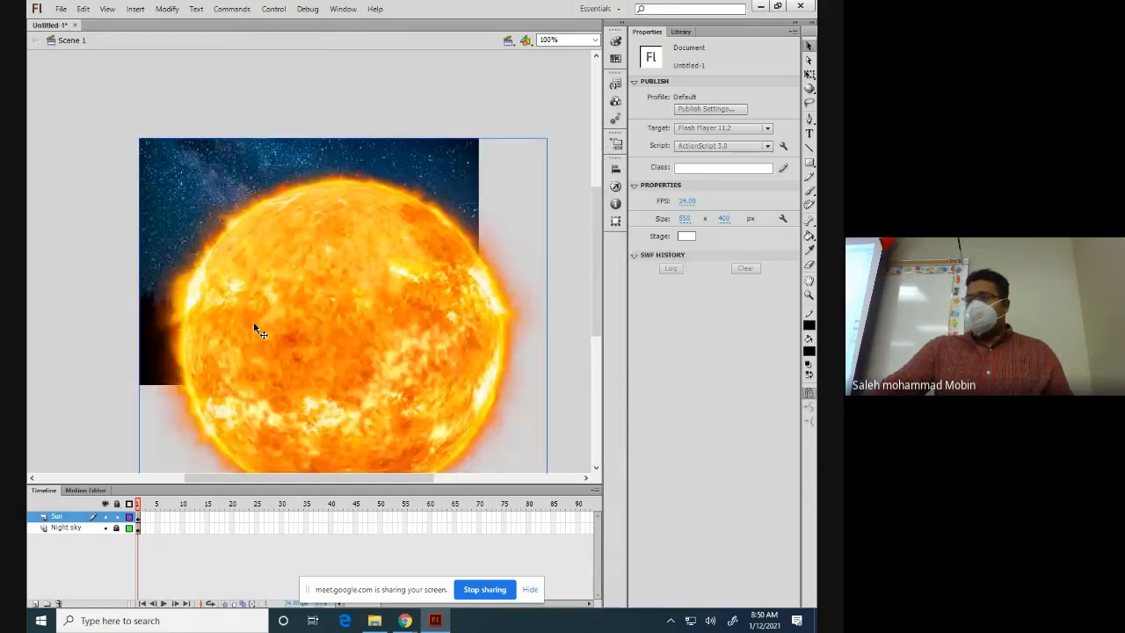
# Step: Shrink the sun image around its centre to a height of about 230 px with Free Transform
pyautogui.scroll(-3, 254, 320)
pyautogui.scroll(2, 268, 322)
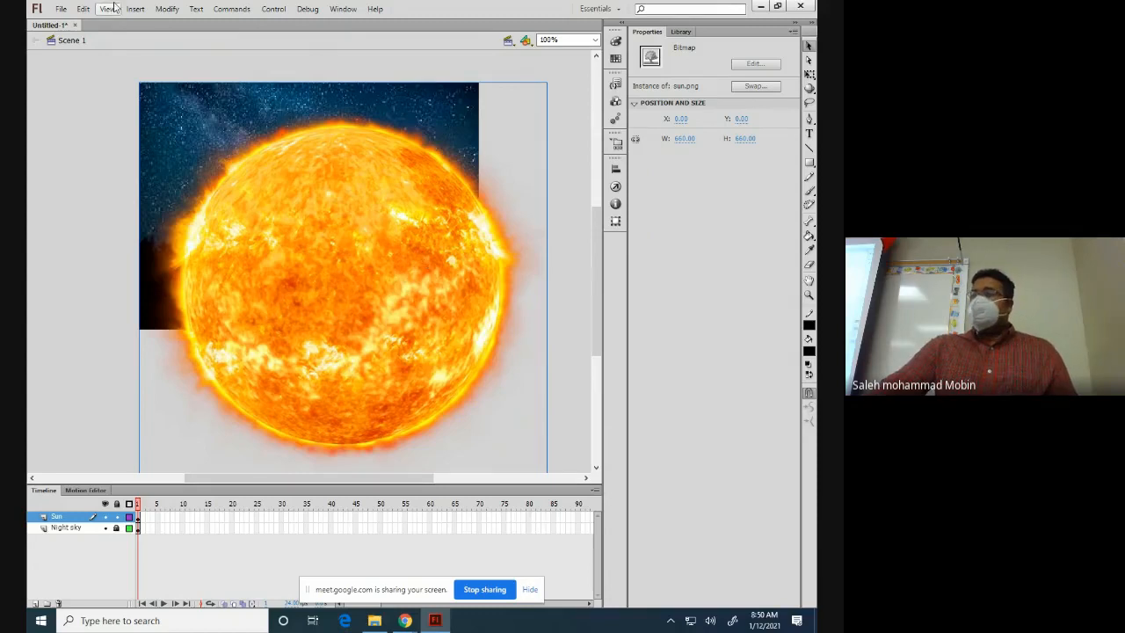
pyautogui.click(166, 10)
pyautogui.moveTo(195, 8)
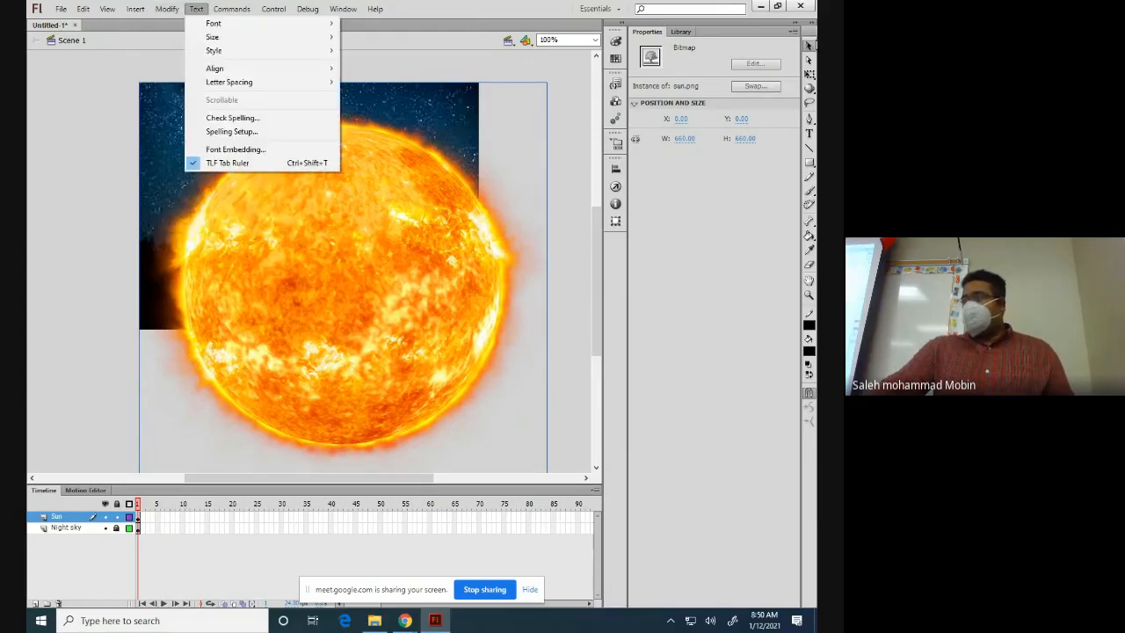
pyautogui.click(810, 51)
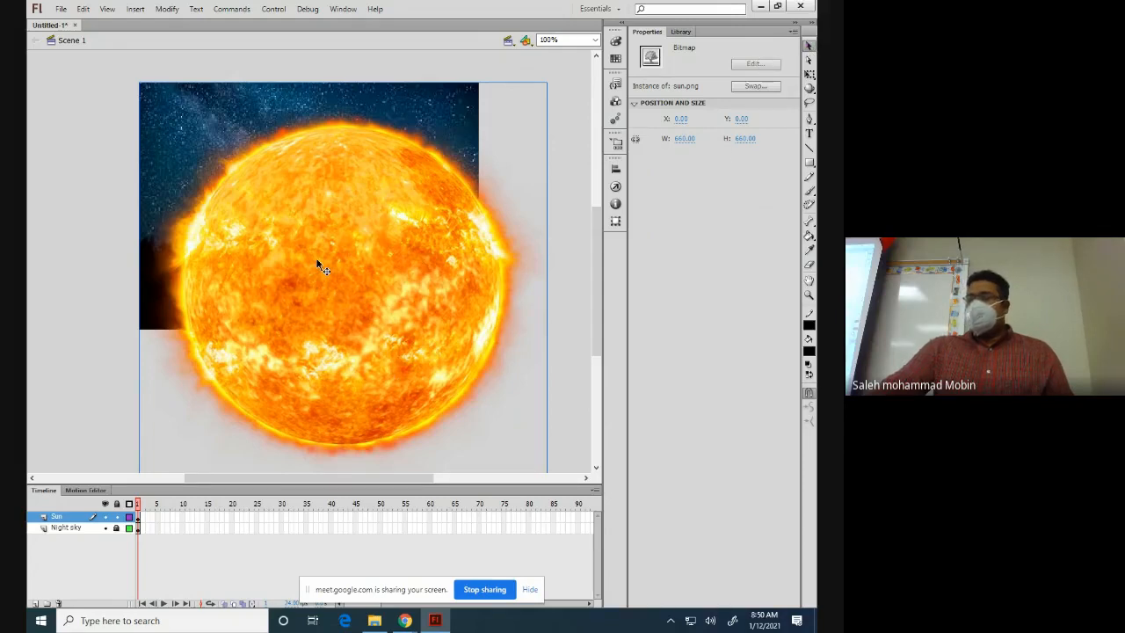
pyautogui.click(168, 10)
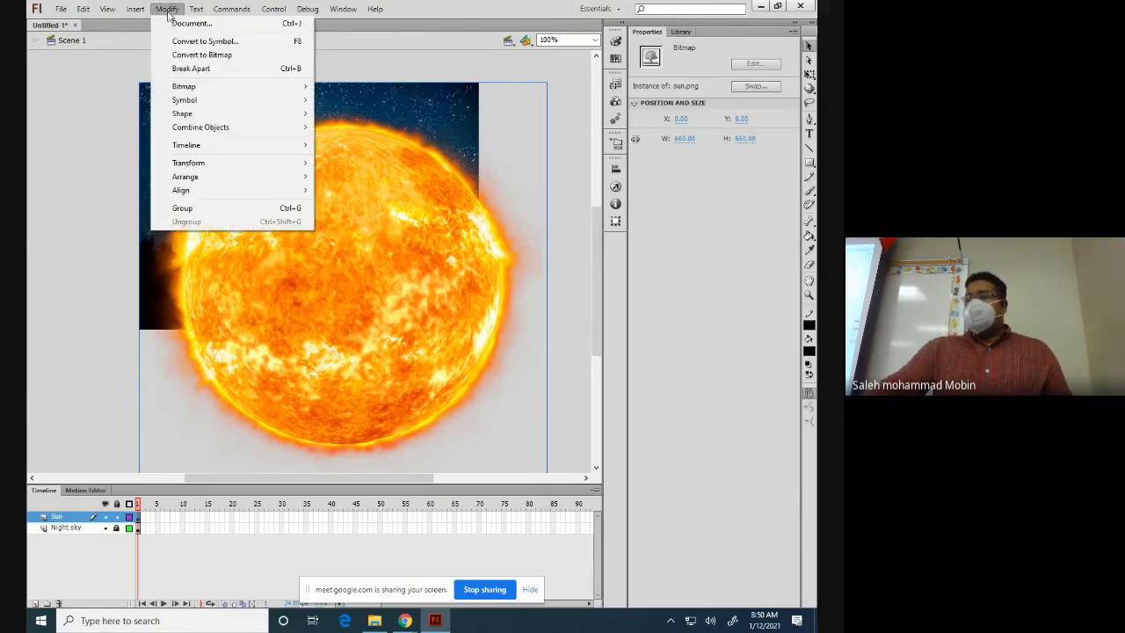
pyautogui.moveTo(191, 167)
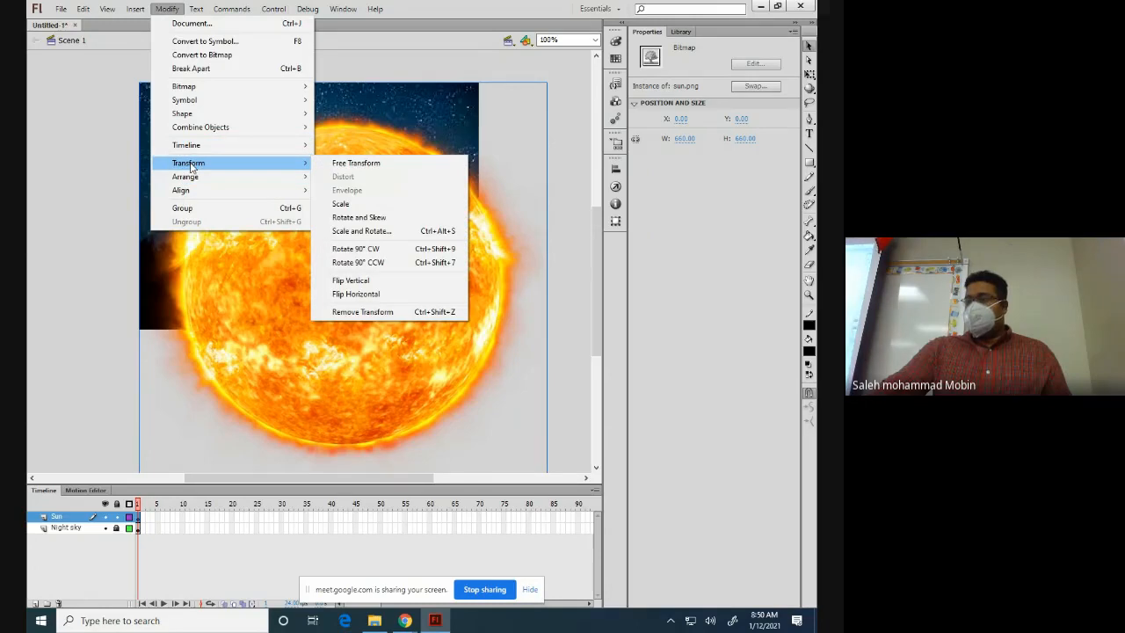
pyautogui.click(350, 163)
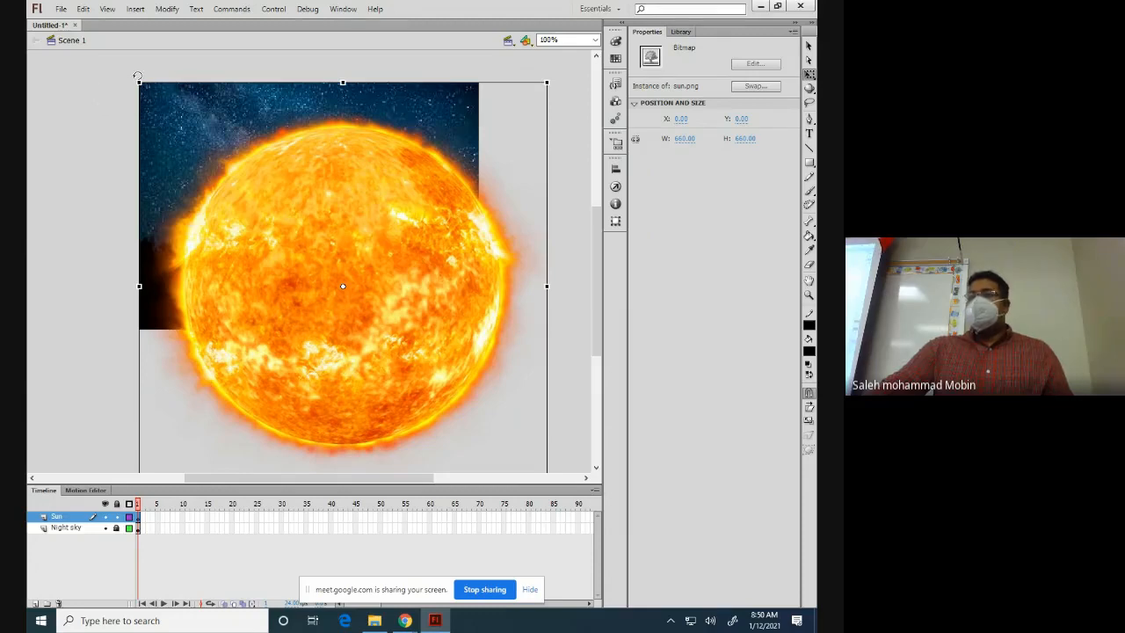
pyautogui.scroll(-3, 518, 369)
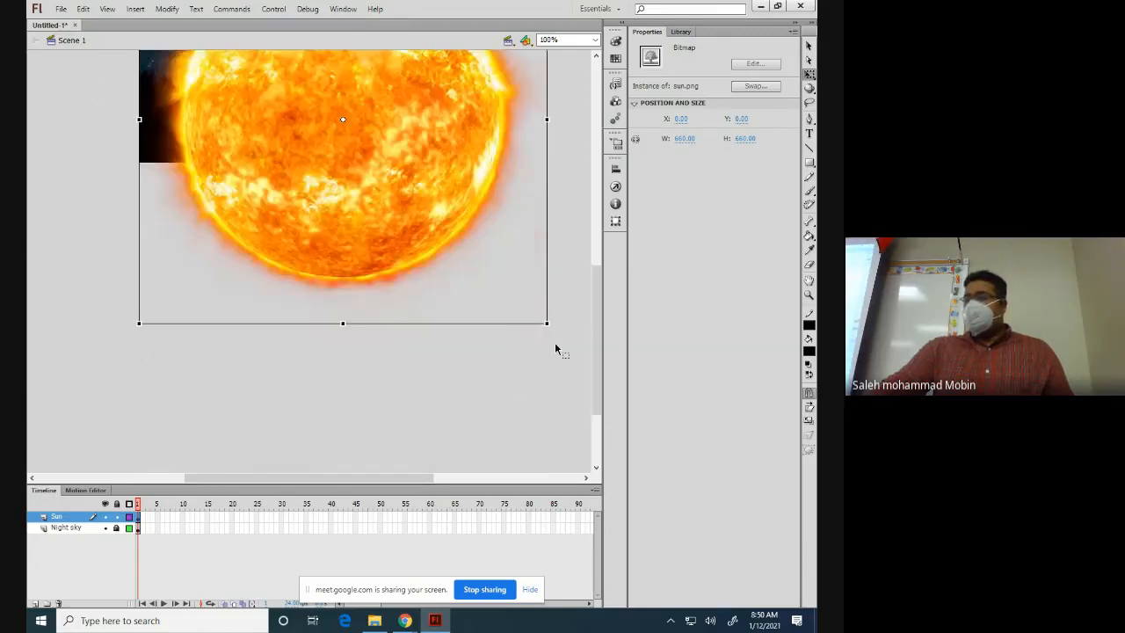
pyautogui.scroll(2, 562, 378)
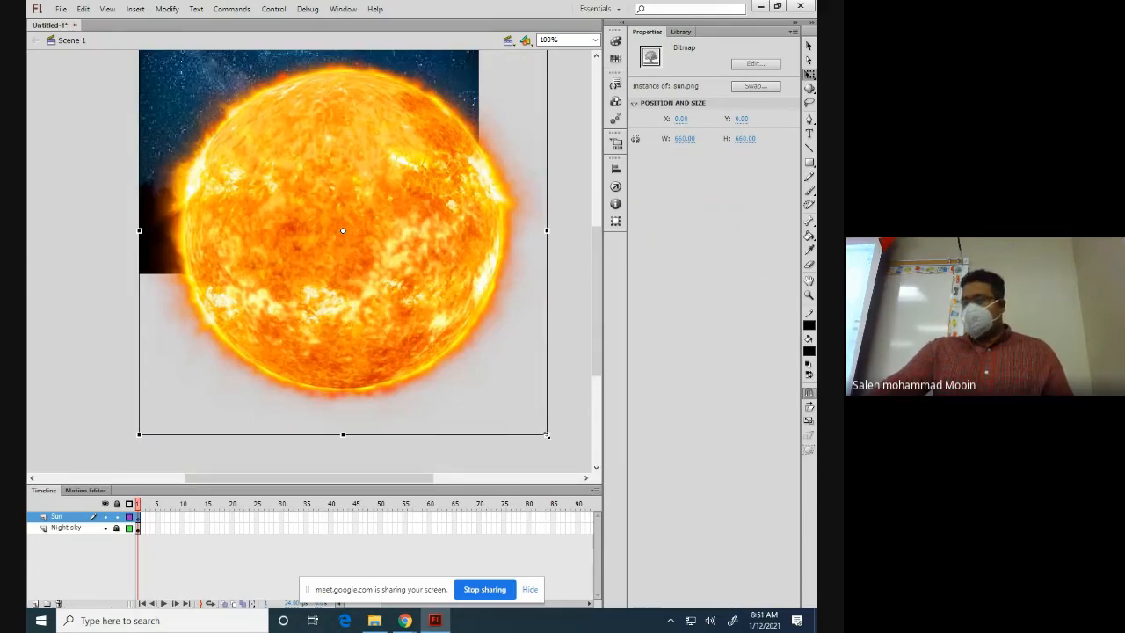
pyautogui.moveTo(546, 434); pyautogui.dragTo(415, 301)
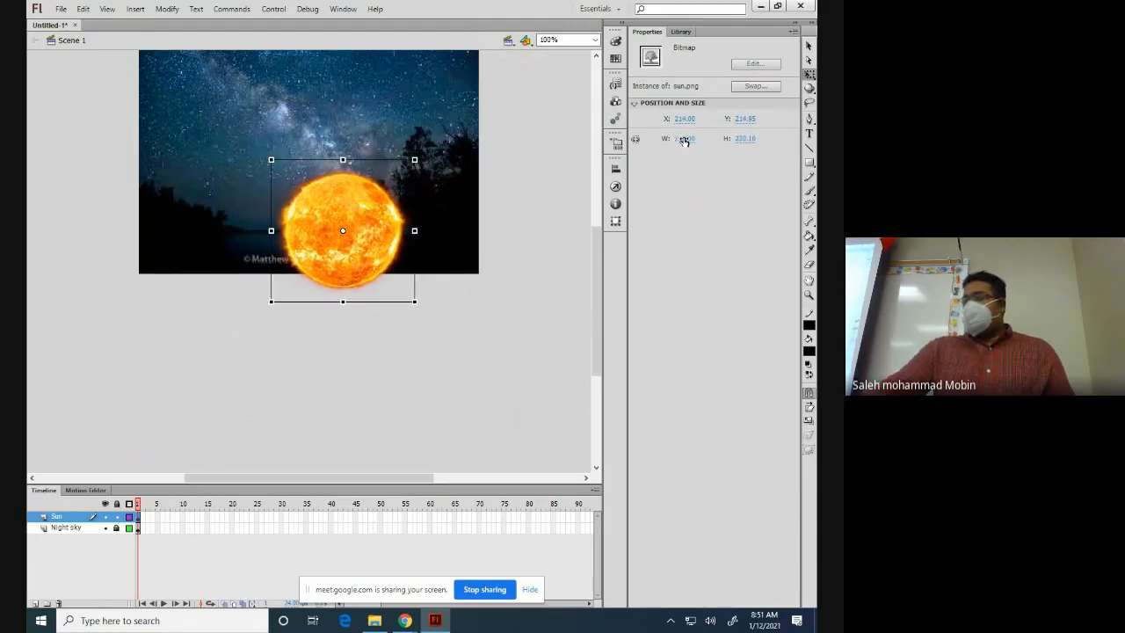
# Step: Set the sun image's width and height to 100 px each
pyautogui.click(683, 141)
pyautogui.write('100')
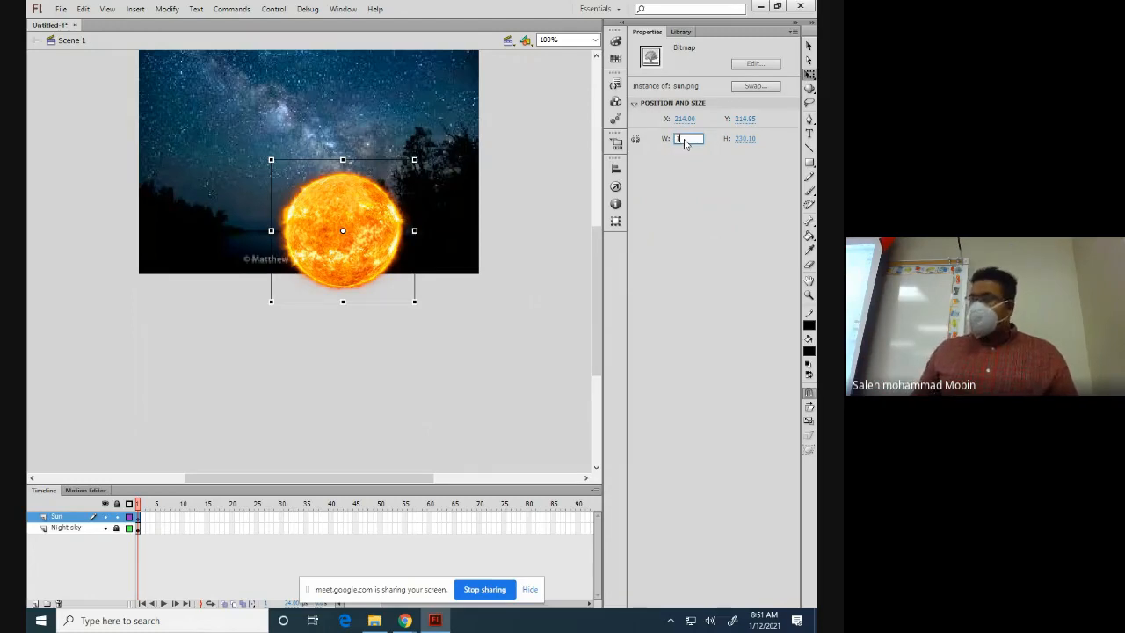
pyautogui.click(744, 138)
pyautogui.write('100')
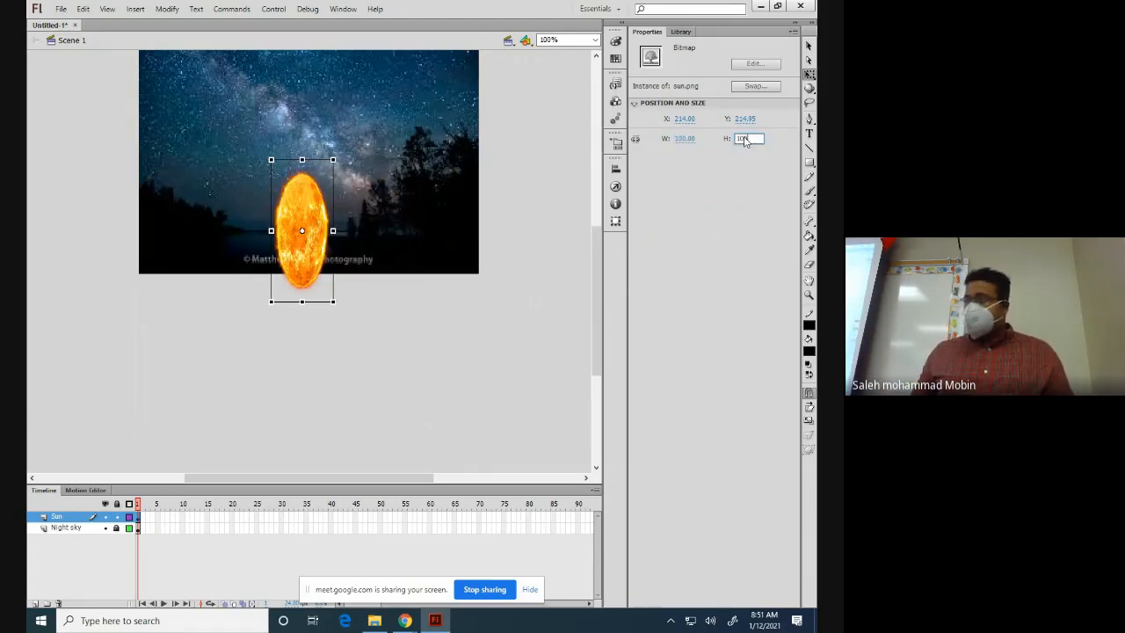
pyautogui.press('Return')
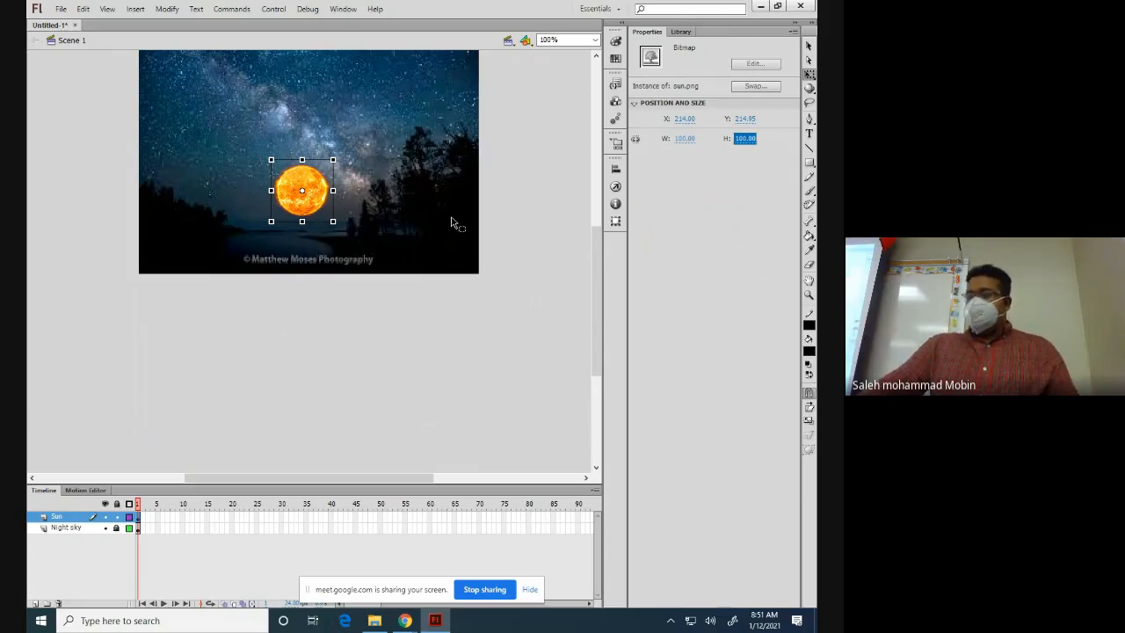
pyautogui.scroll(-2, 325, 243)
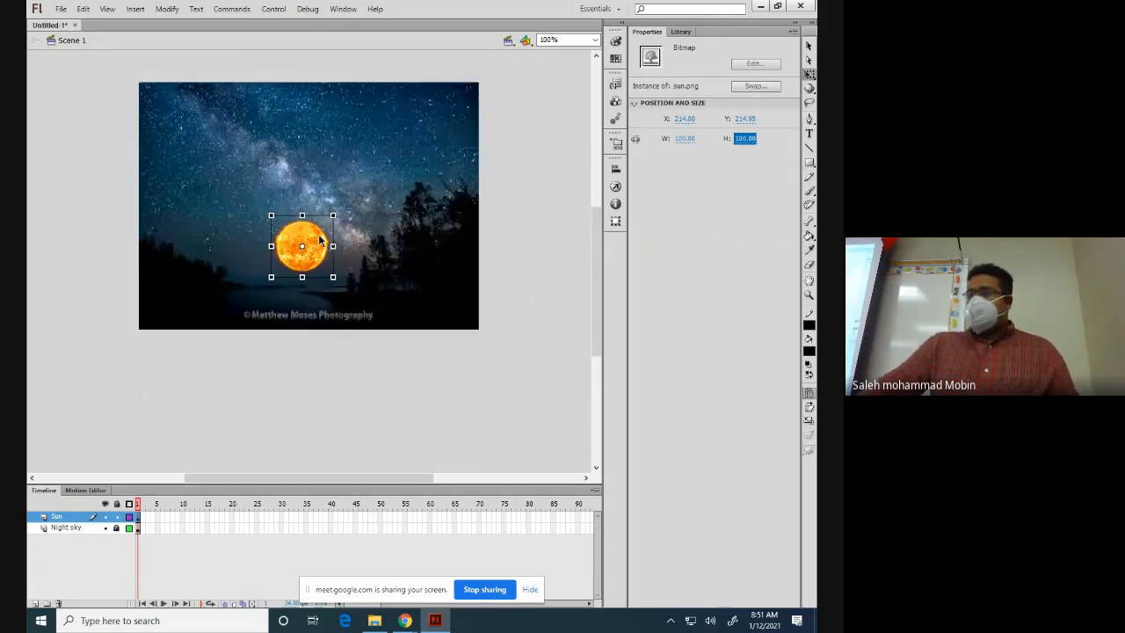
pyautogui.scroll(2, 319, 237)
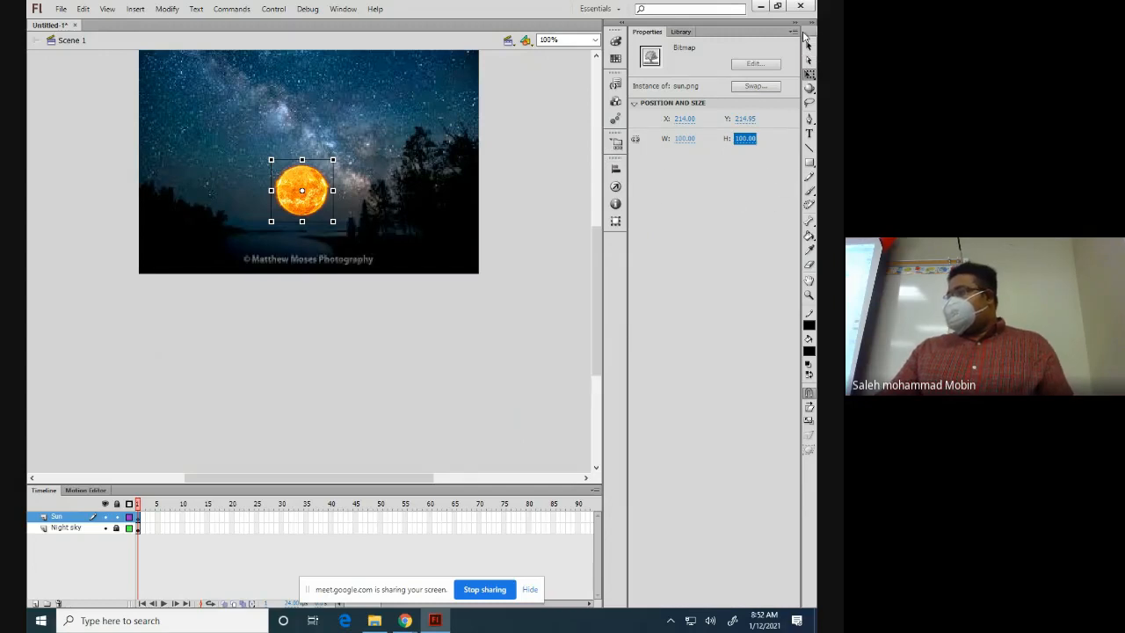
# Step: Draw a black oval about 67 by 61 px over the sun image and pick light grey as the fill colour
pyautogui.click(809, 165)
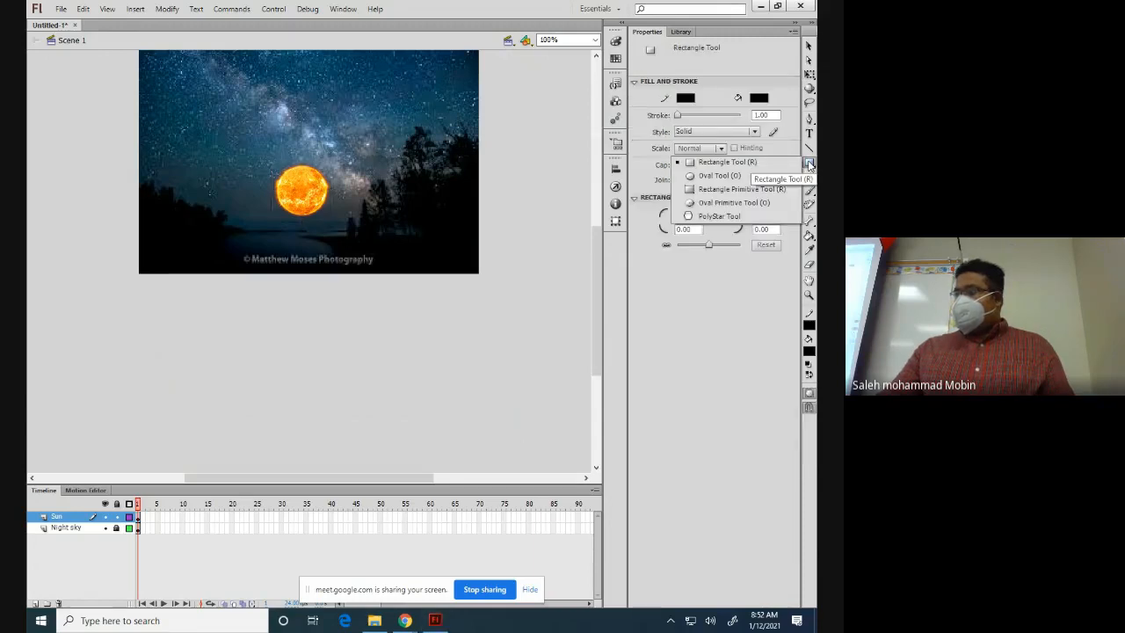
pyautogui.click(709, 177)
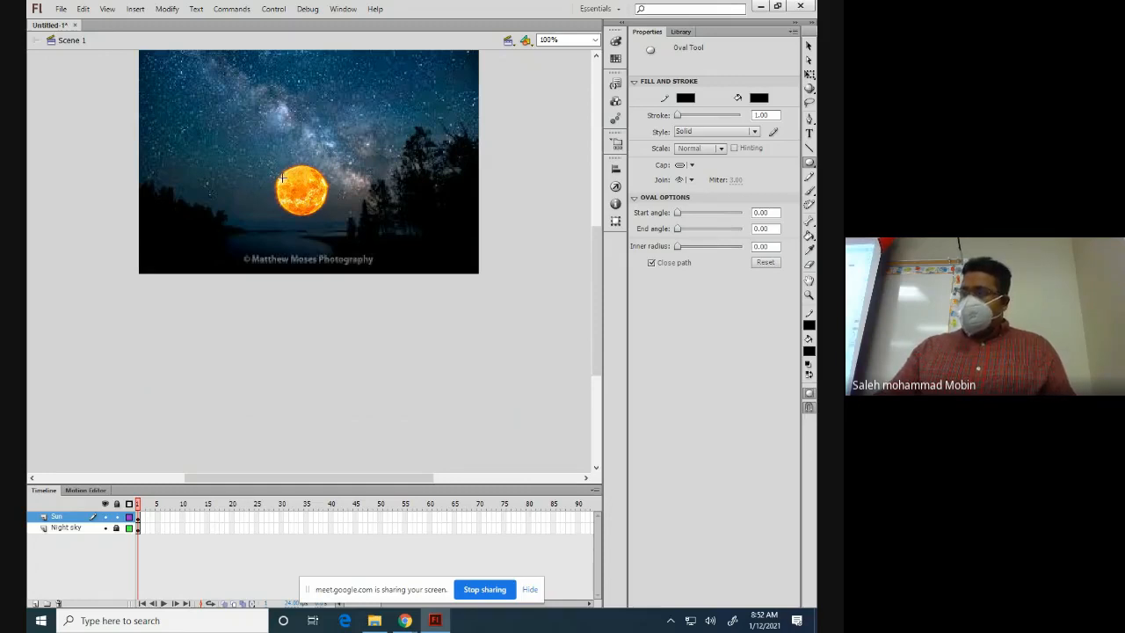
pyautogui.moveTo(280, 177); pyautogui.dragTo(322, 215)
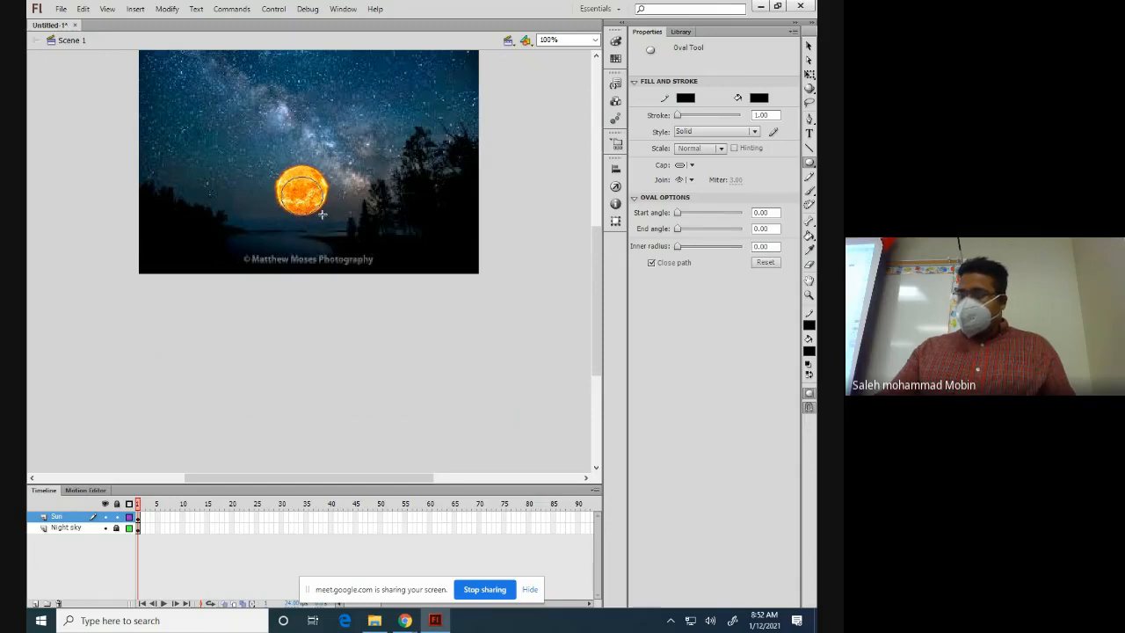
pyautogui.moveTo(322, 215); pyautogui.dragTo(323, 214)
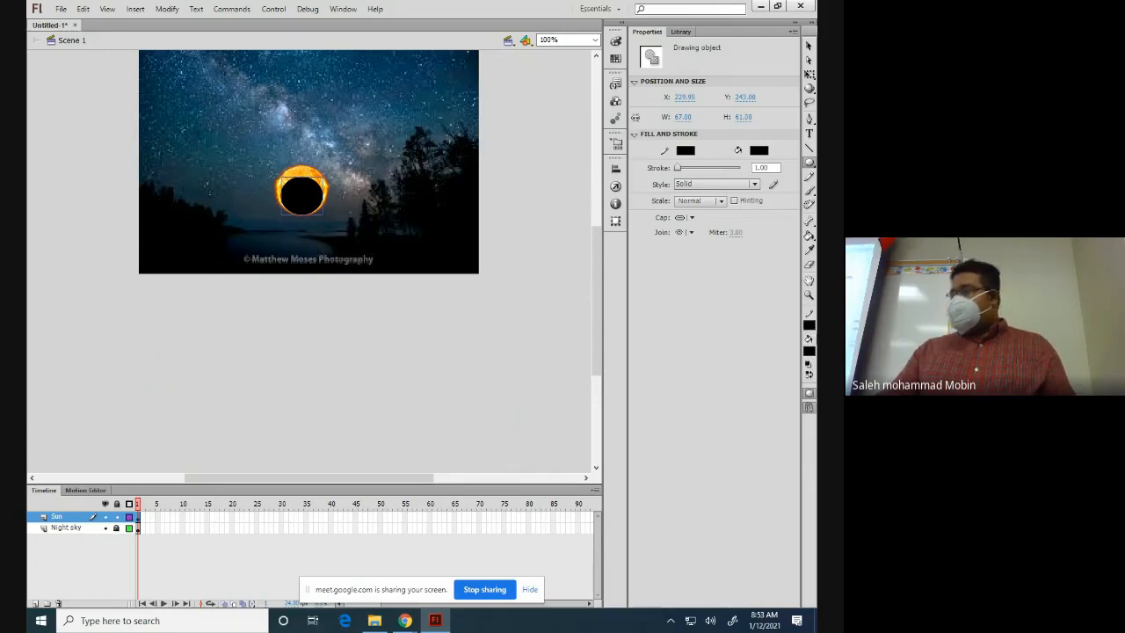
pyautogui.click(810, 351)
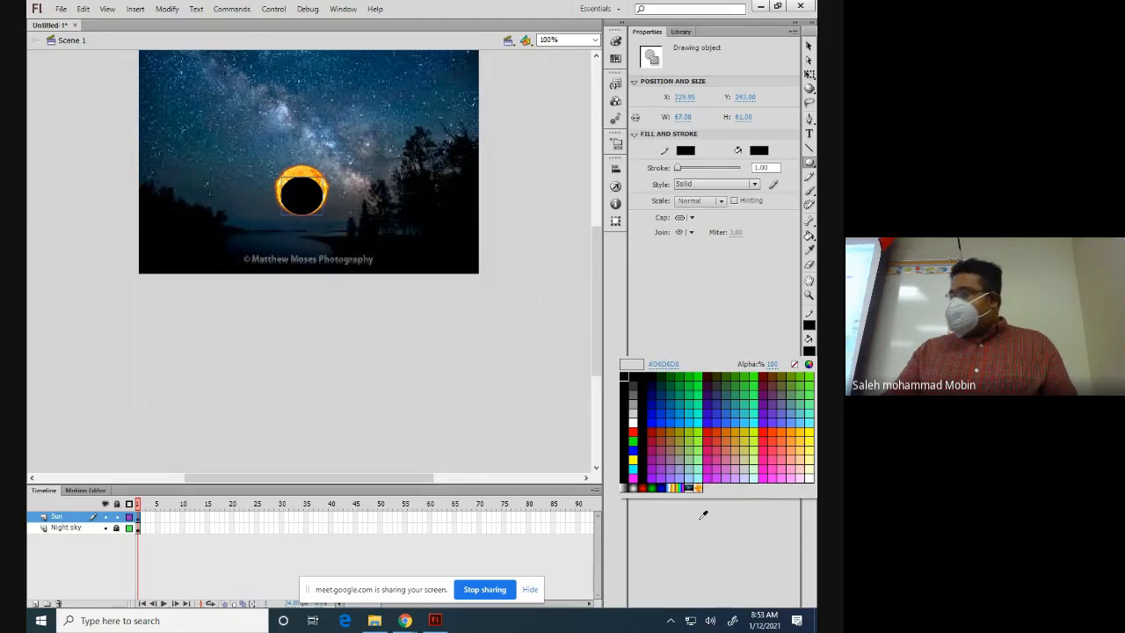
pyautogui.click(735, 338)
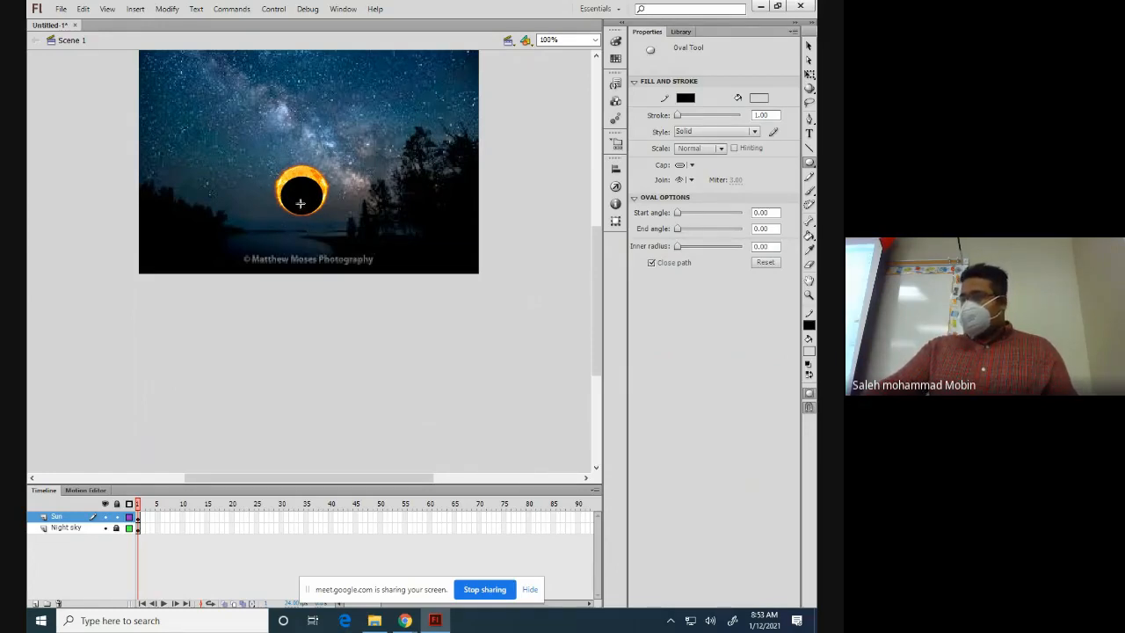
# Step: Select the sun image and the black oval together and delete both from the Sun layer
pyautogui.click(808, 49)
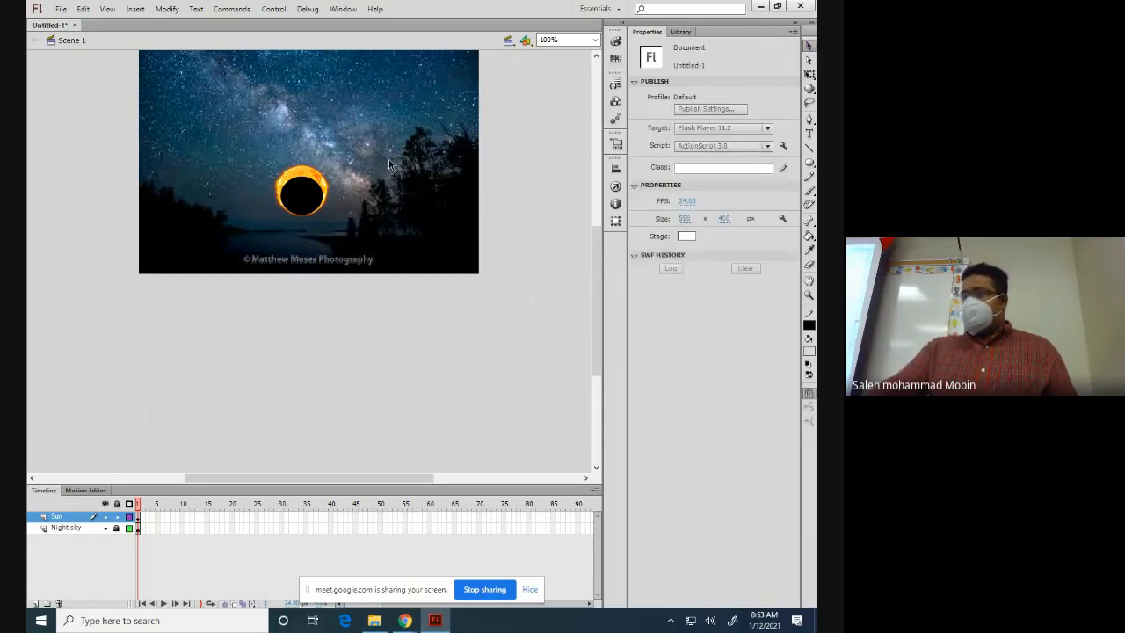
pyautogui.moveTo(225, 135); pyautogui.dragTo(394, 244)
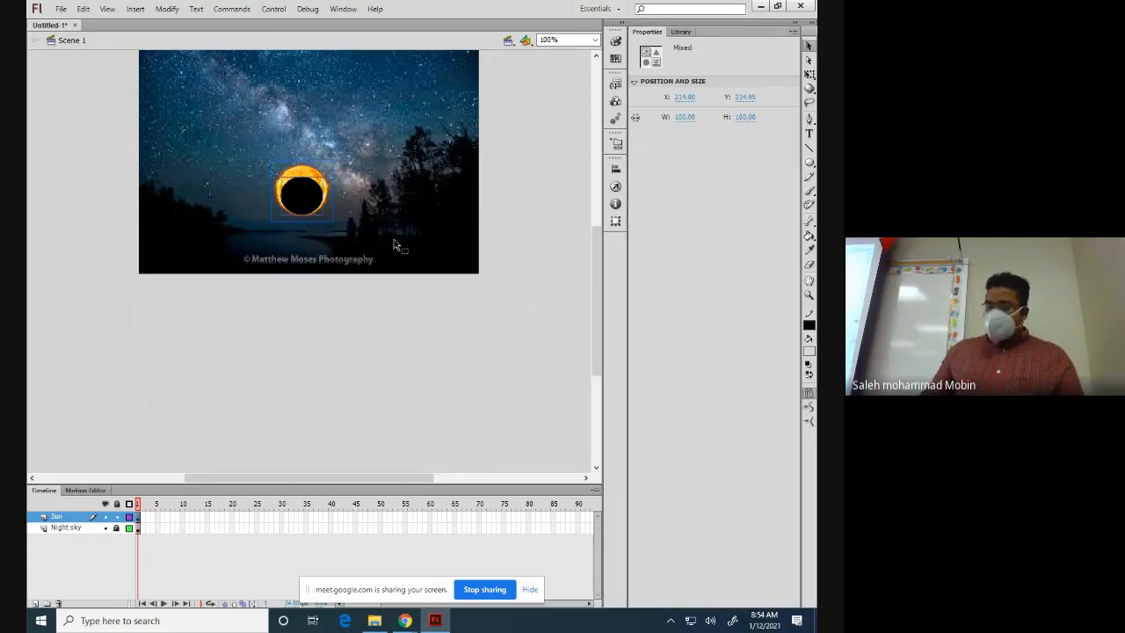
pyautogui.press('Delete')
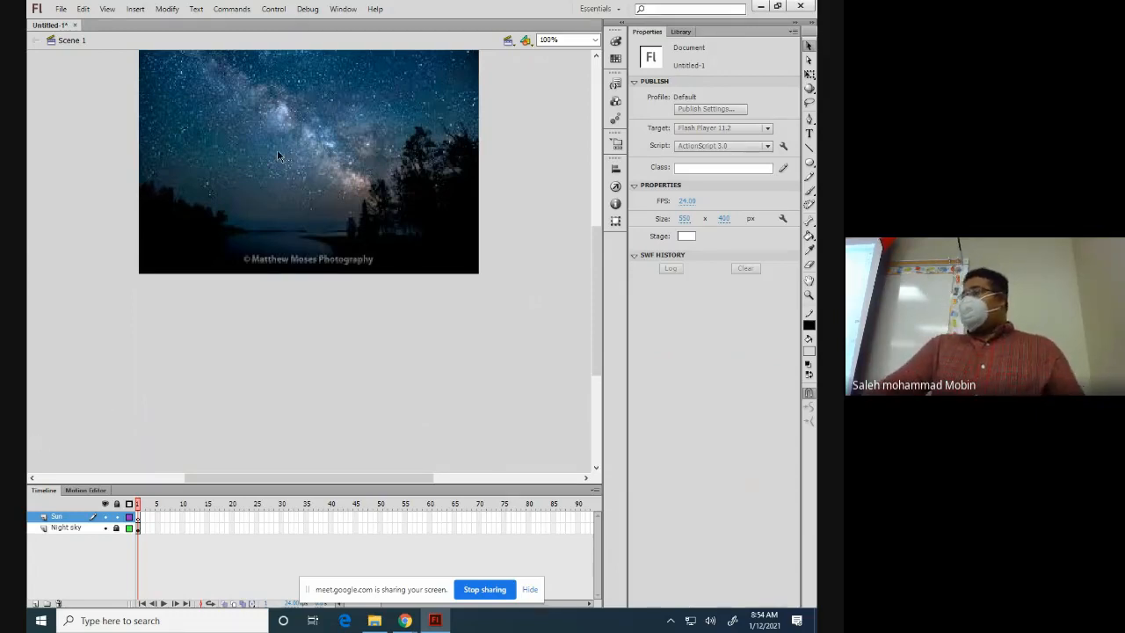
# Step: Set up the Oval Tool with the imported sun bitmap as its fill and red as its stroke colour
pyautogui.click(810, 164)
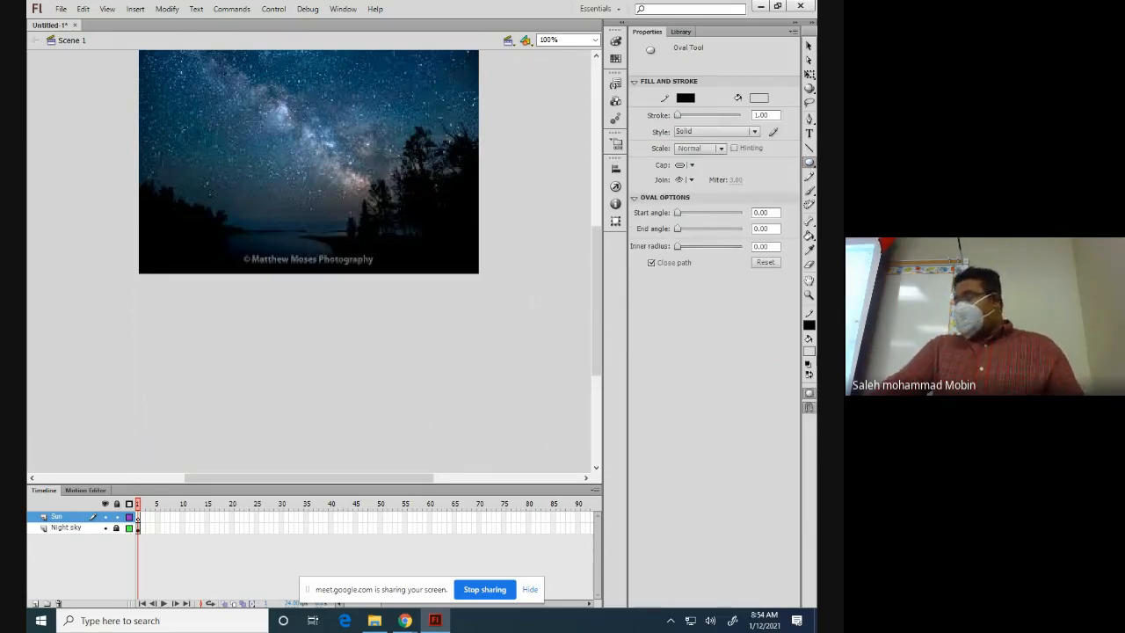
pyautogui.click(809, 354)
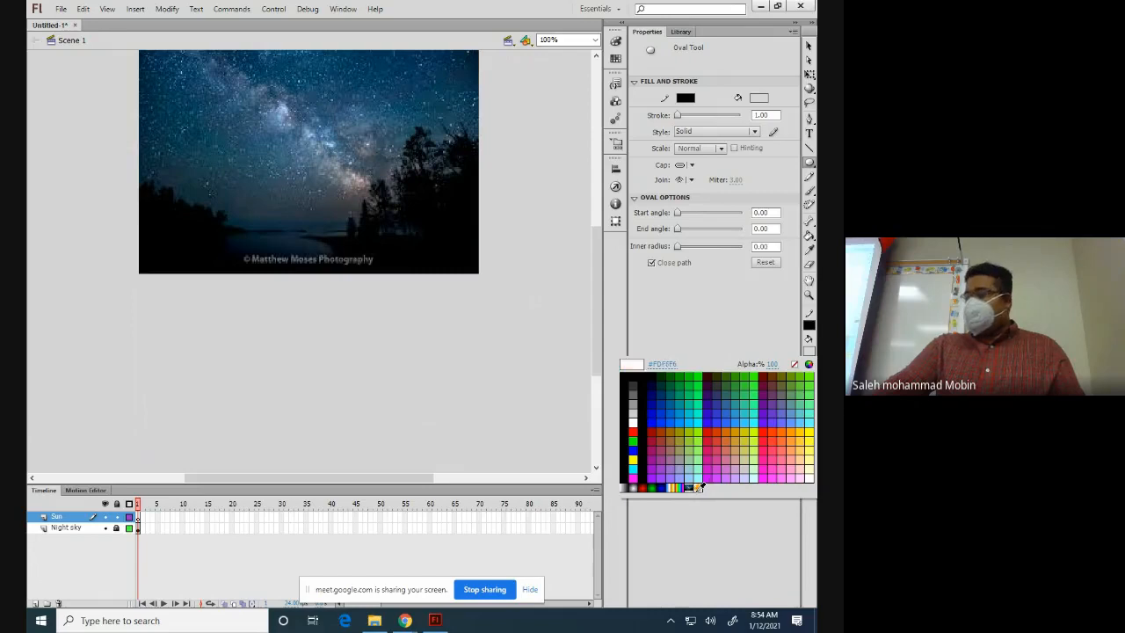
pyautogui.click(699, 487)
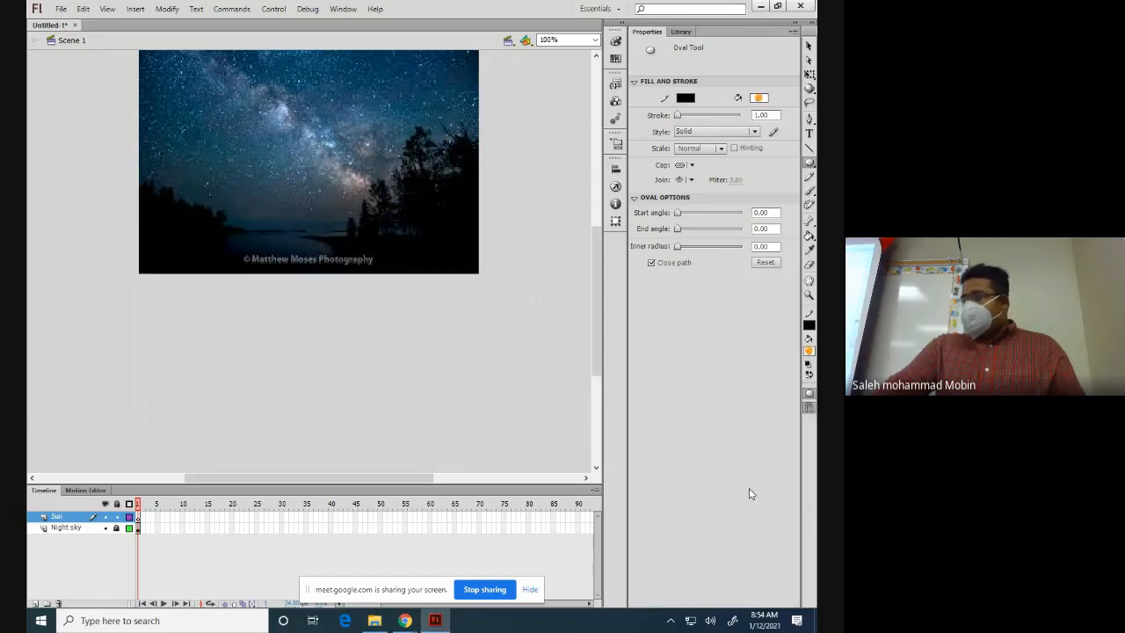
pyautogui.click(809, 324)
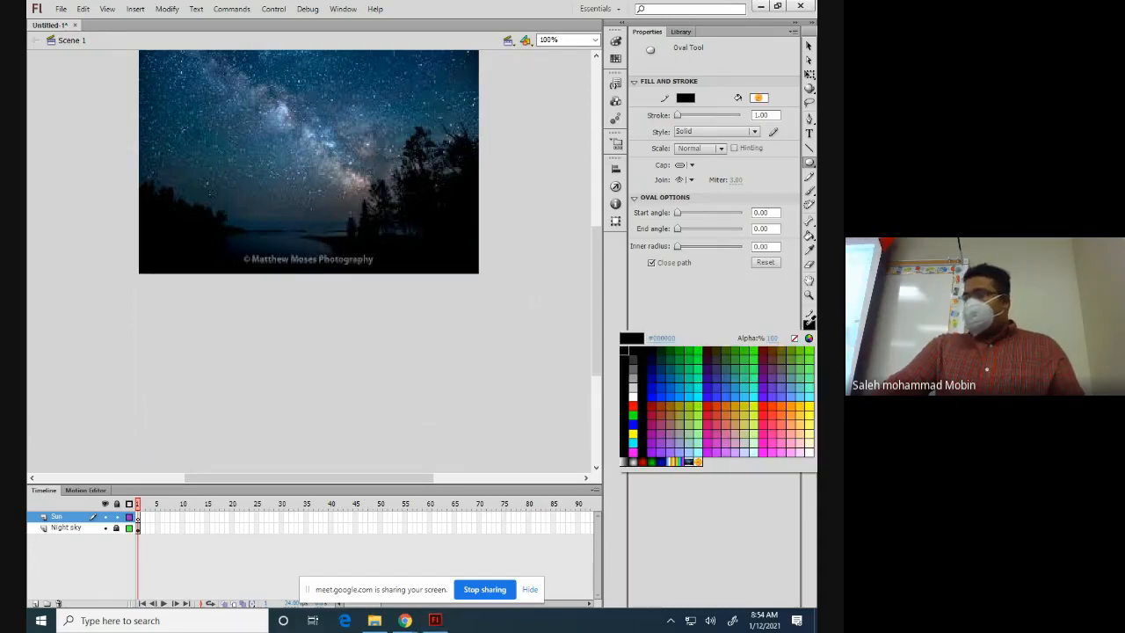
pyautogui.click(635, 450)
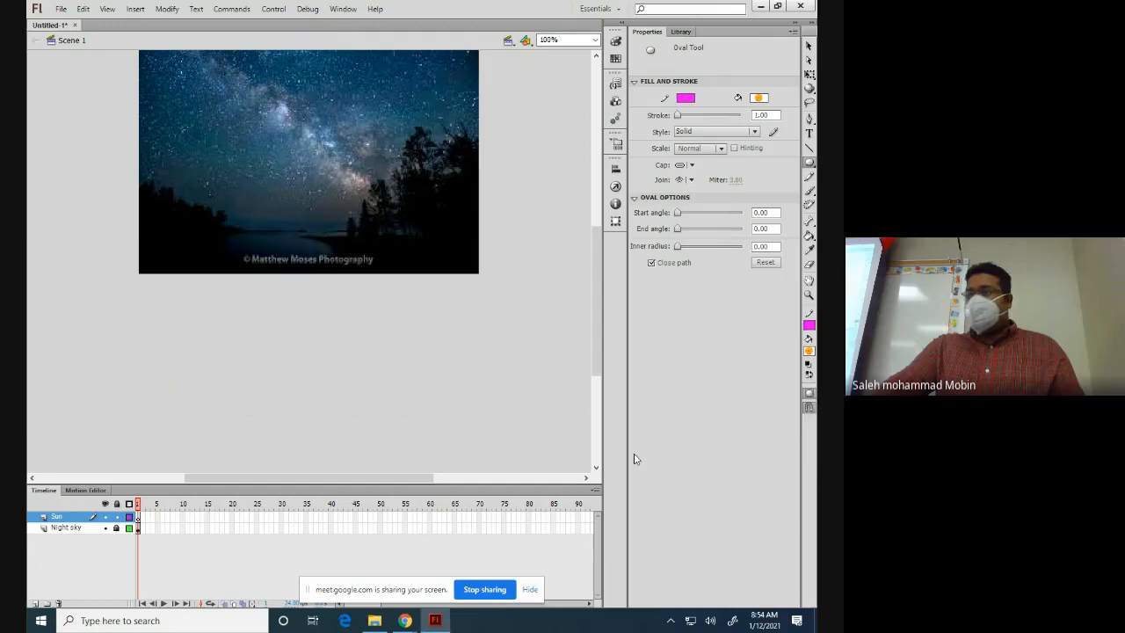
pyautogui.click(809, 325)
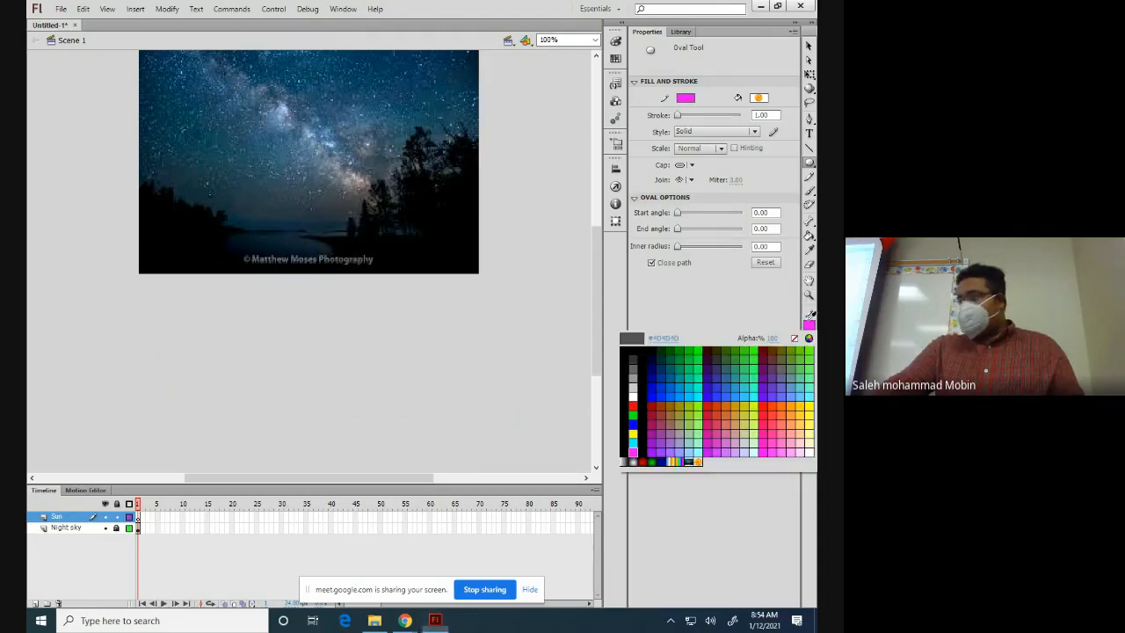
pyautogui.click(632, 406)
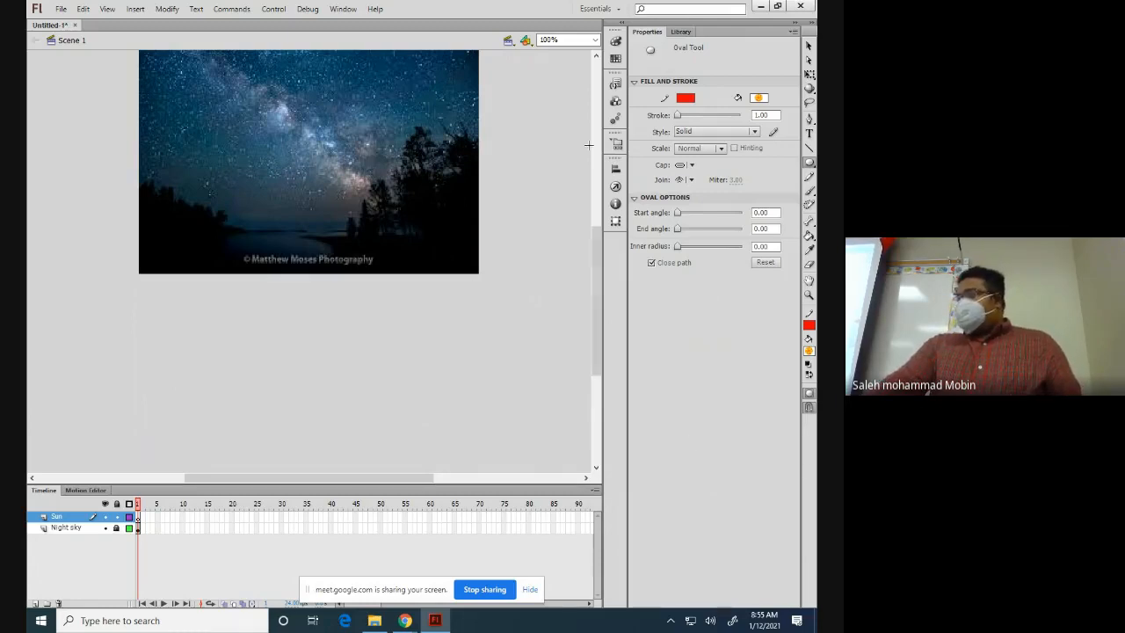
# Step: Give the Oval Tool a Stippled stroke style with a stroke size of 5
pyautogui.click(704, 134)
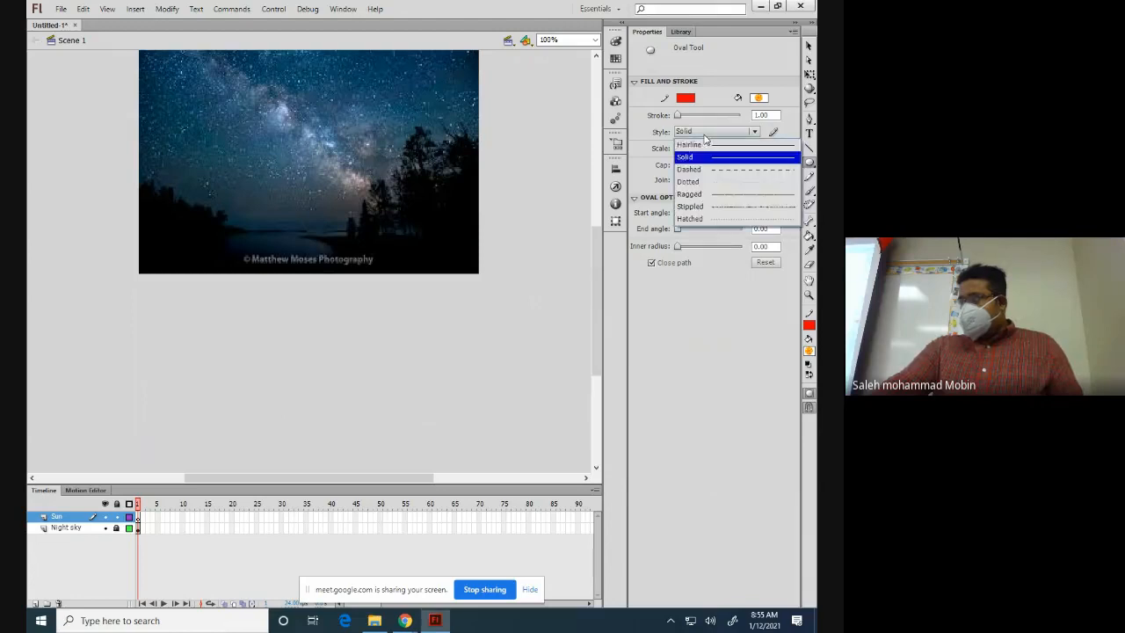
pyautogui.click(691, 207)
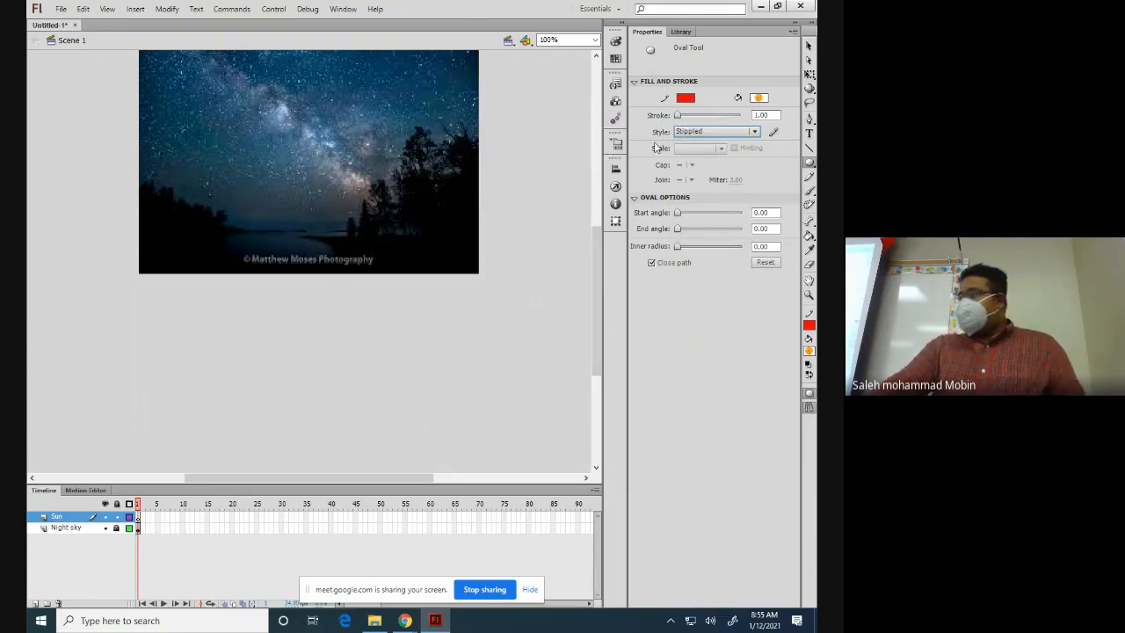
pyautogui.moveTo(777, 114); pyautogui.dragTo(750, 116)
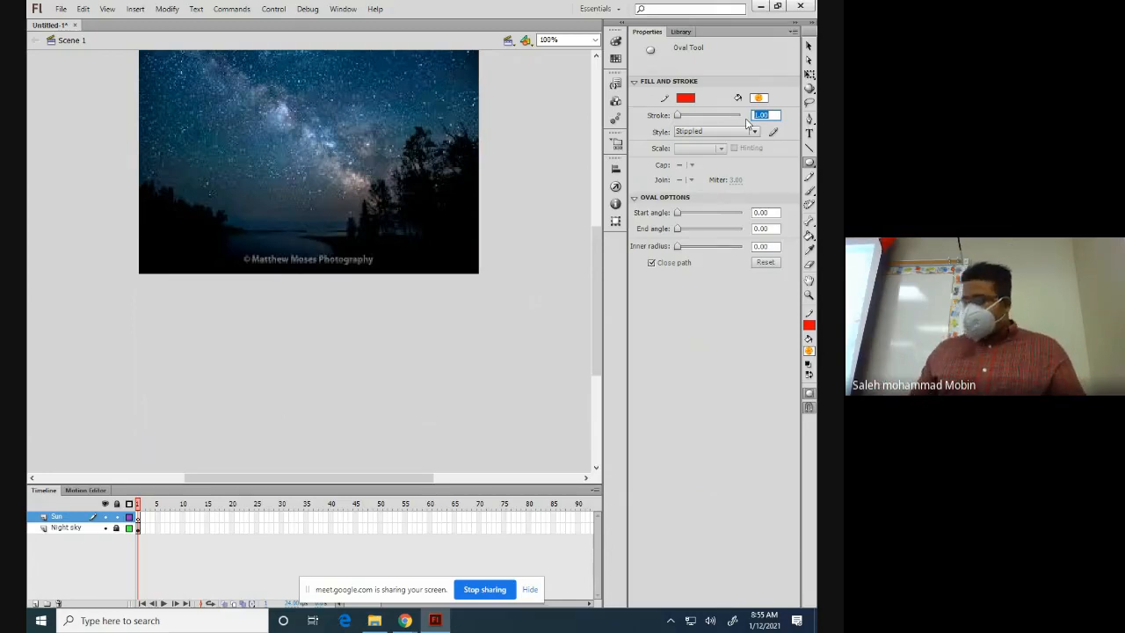
pyautogui.write('5')
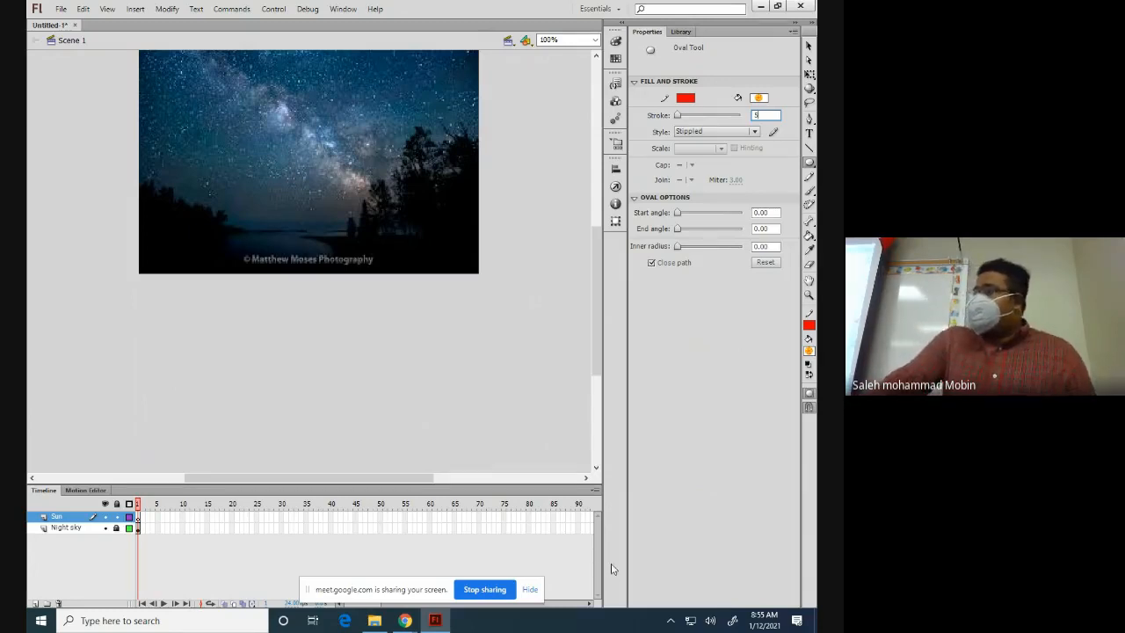
pyautogui.click(718, 408)
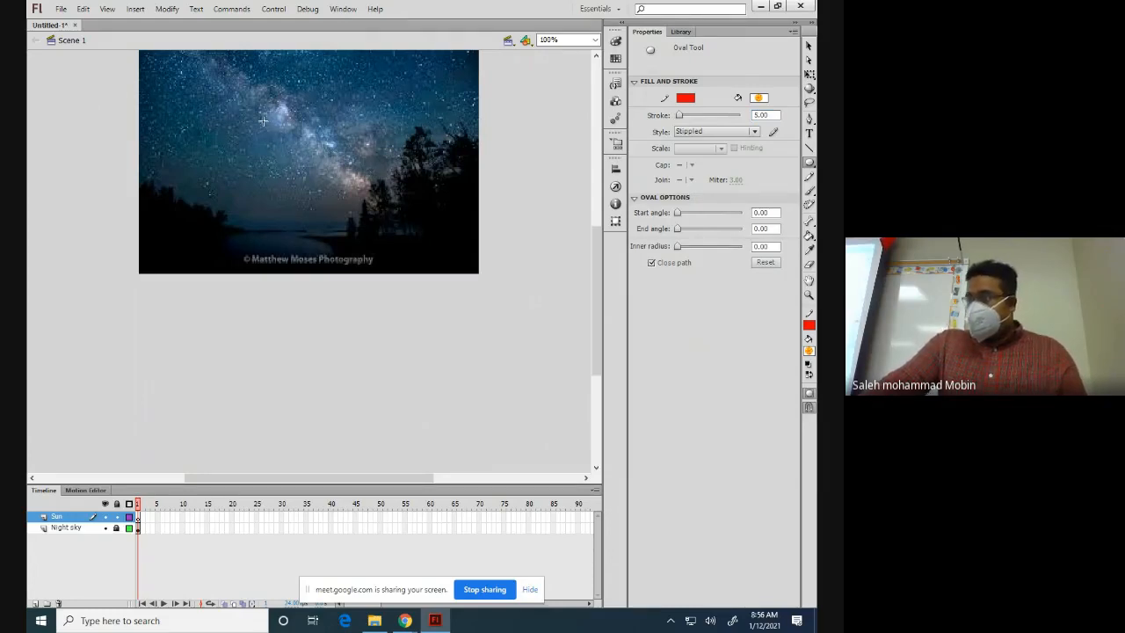
# Step: Draw a sun circle about 75.5 px in diameter and align it to the stage's horizontal and vertical center
pyautogui.moveTo(261, 119); pyautogui.dragTo(308, 166)
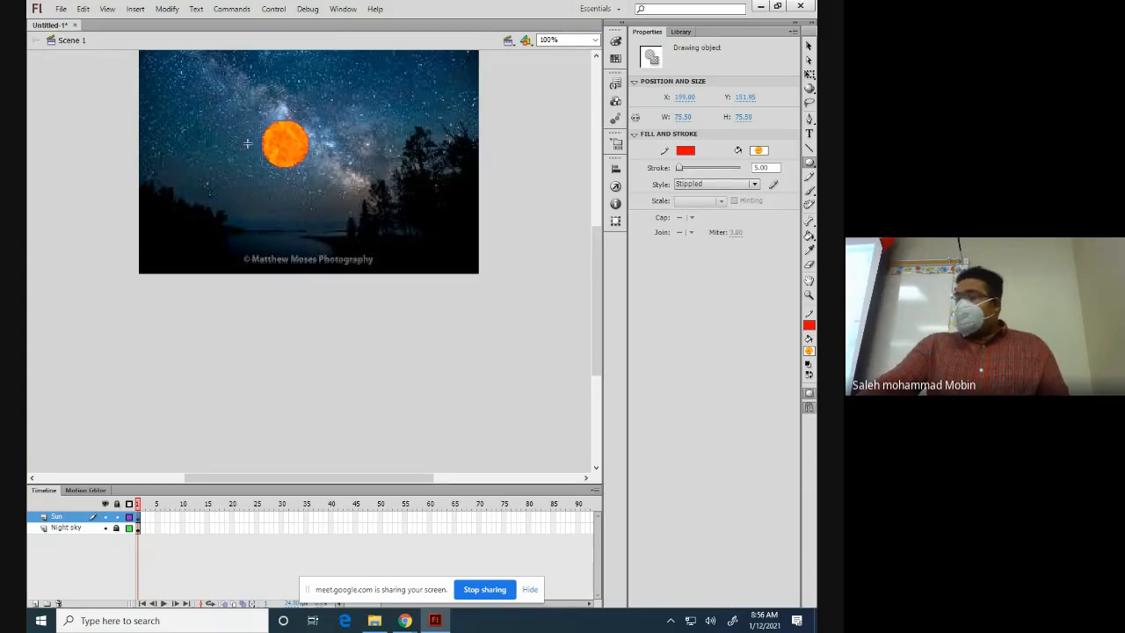
pyautogui.click(807, 49)
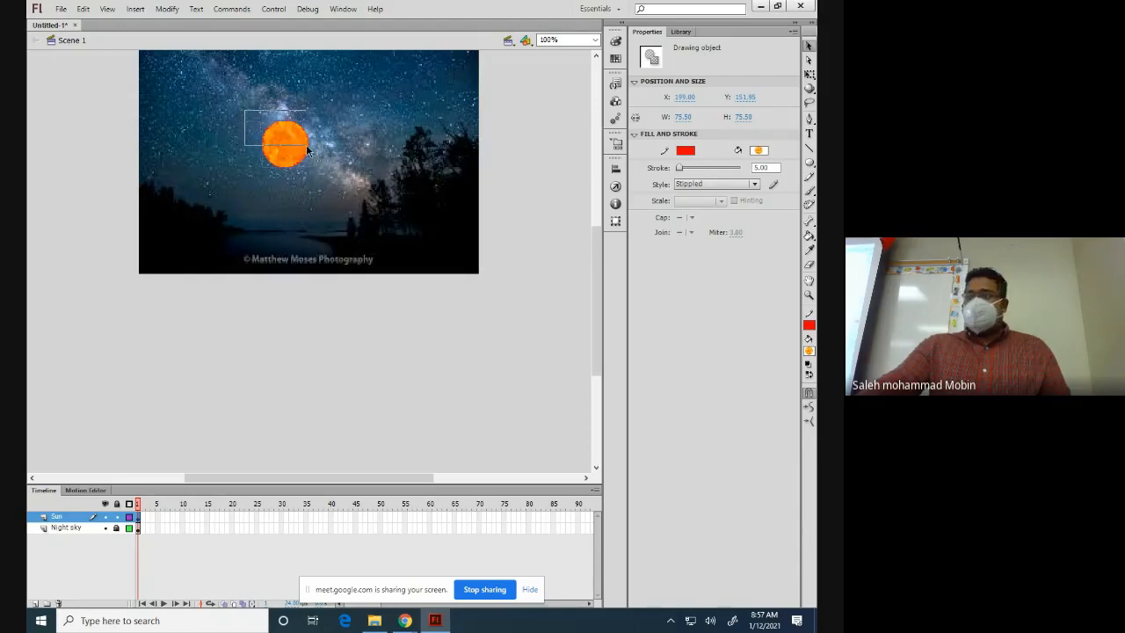
pyautogui.moveTo(308, 151); pyautogui.dragTo(323, 178)
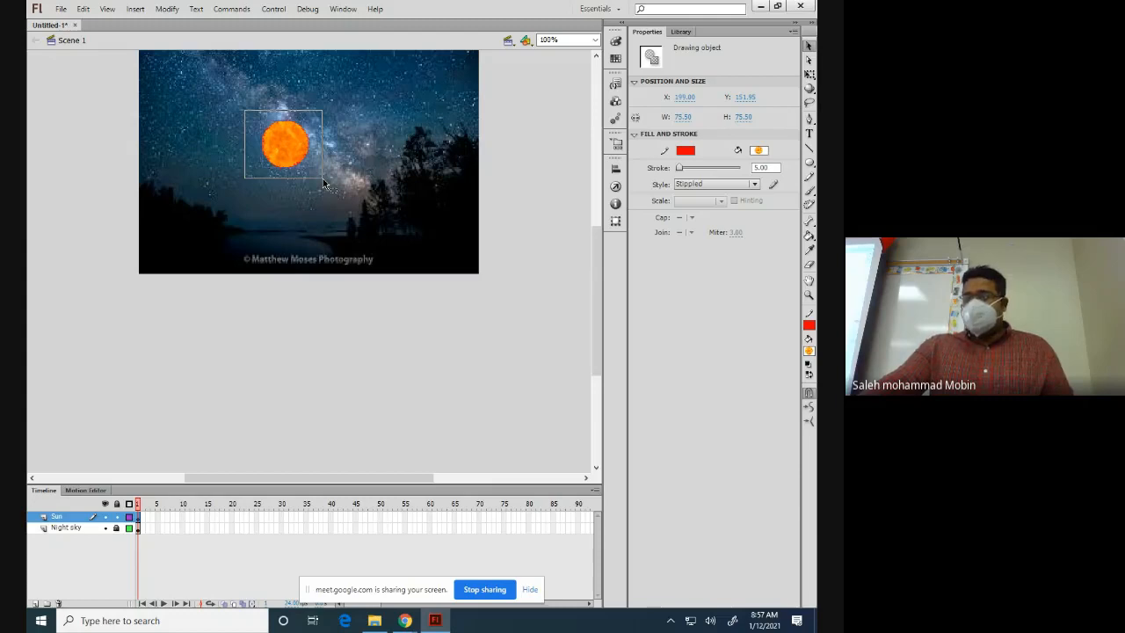
pyautogui.click(322, 179)
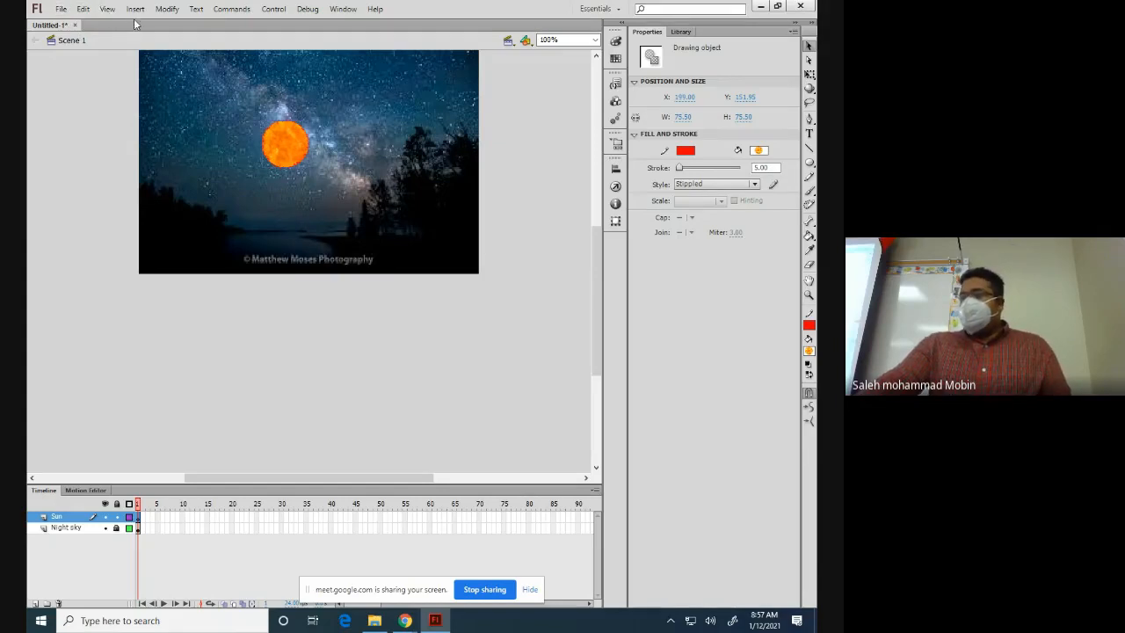
pyautogui.click(170, 9)
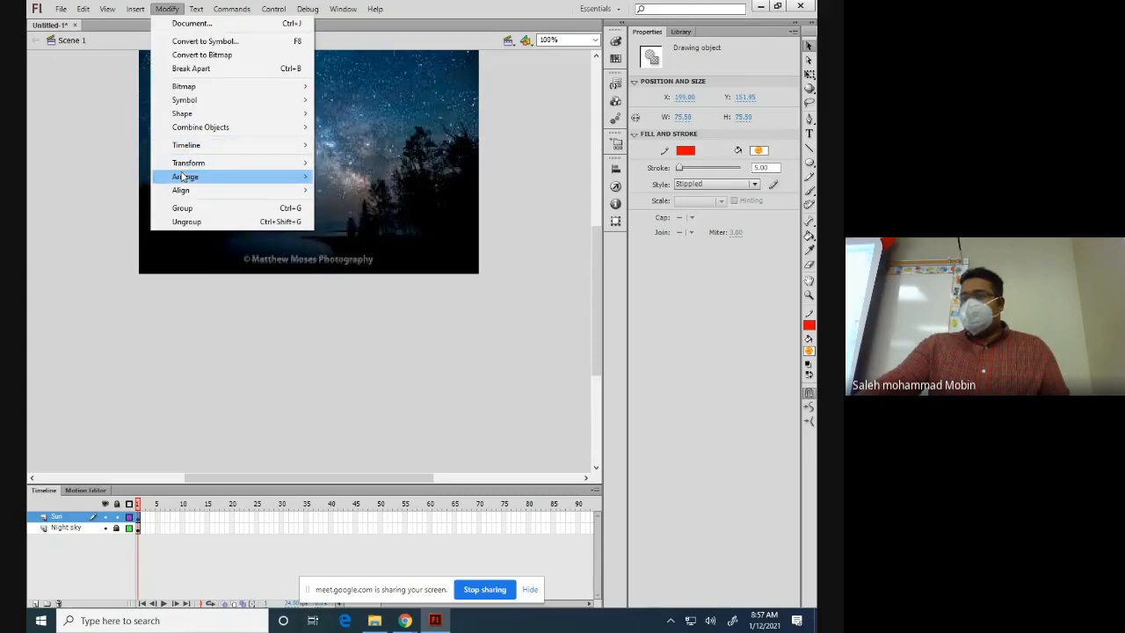
pyautogui.moveTo(187, 191)
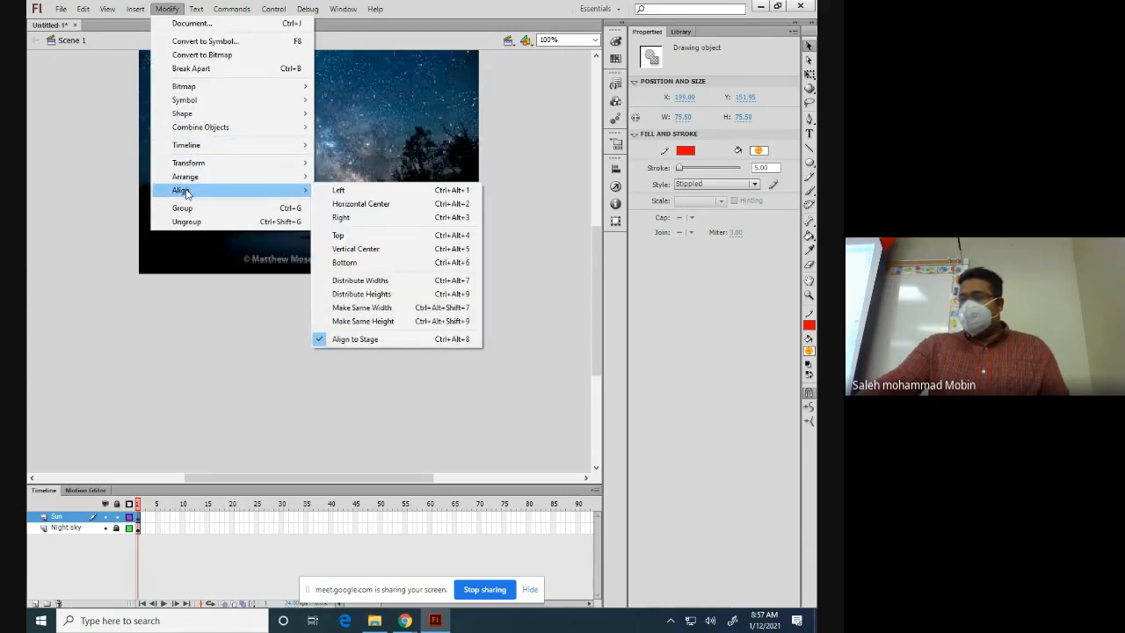
pyautogui.click(364, 204)
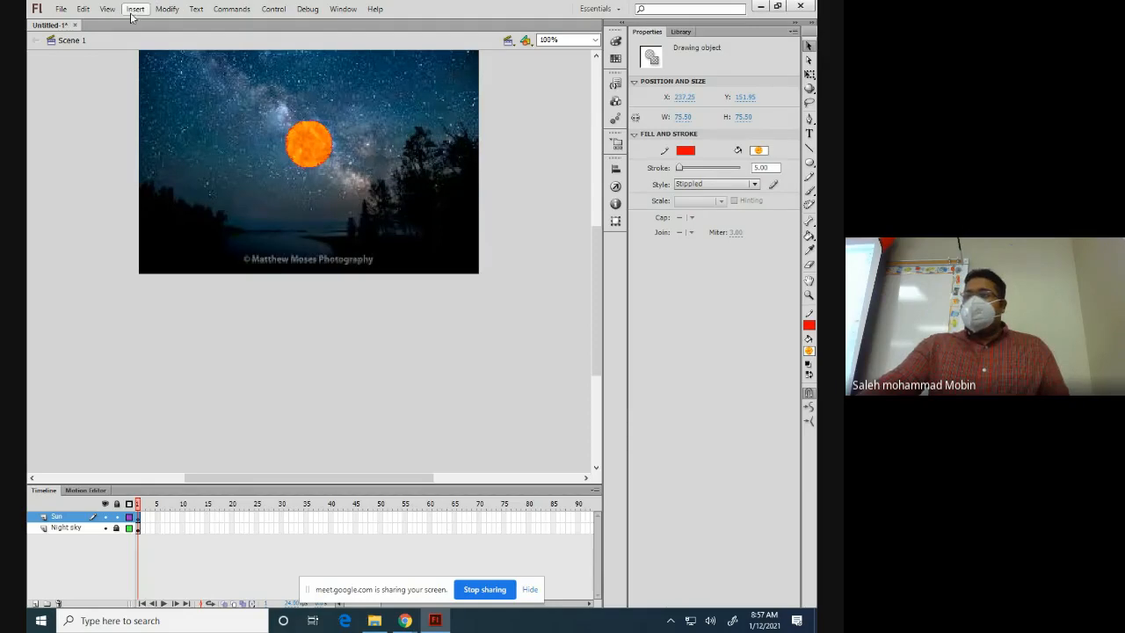
pyautogui.click(167, 9)
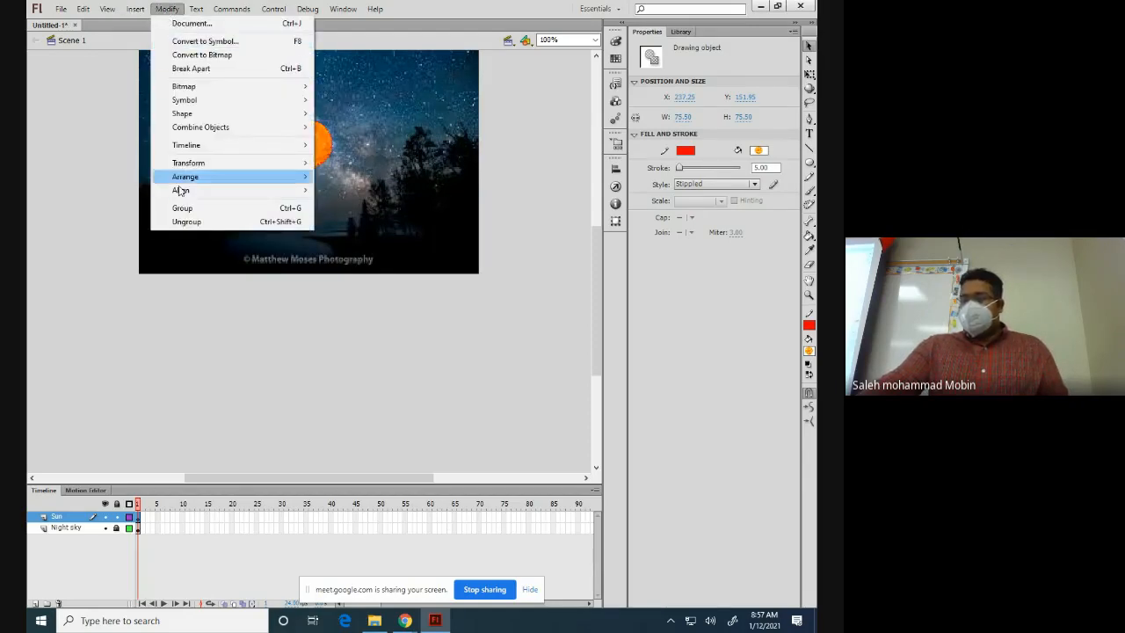
pyautogui.moveTo(181, 191)
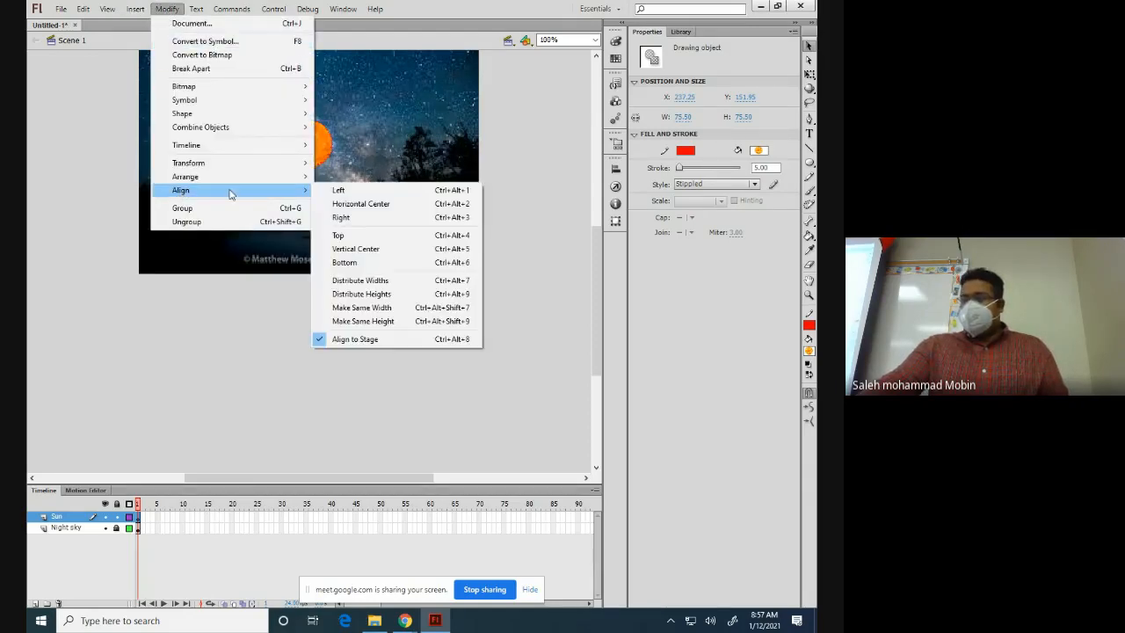
pyautogui.click(376, 251)
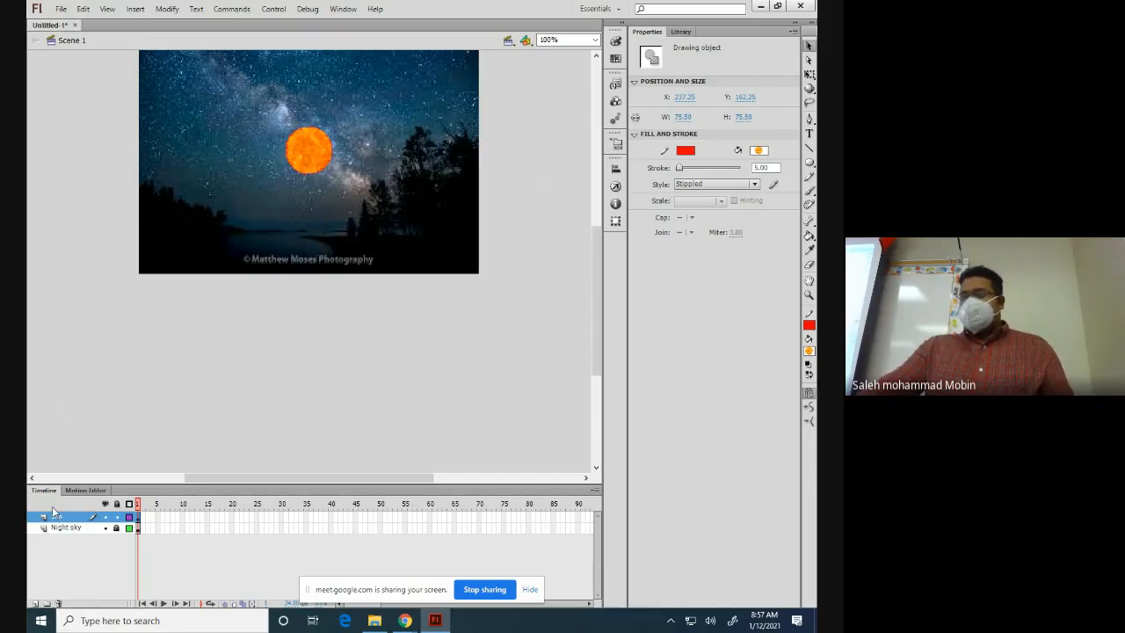
# Step: Lock the Sun layer and add a new layer named Earth orbit above it
pyautogui.click(118, 519)
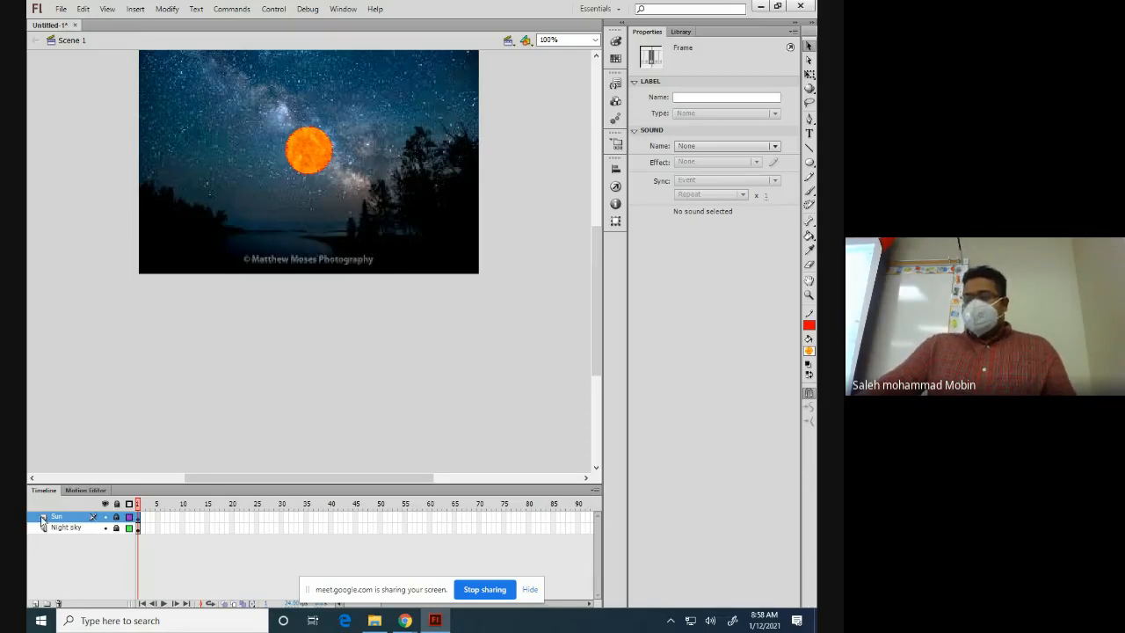
pyautogui.click(36, 604)
pyautogui.doubleClick(68, 517)
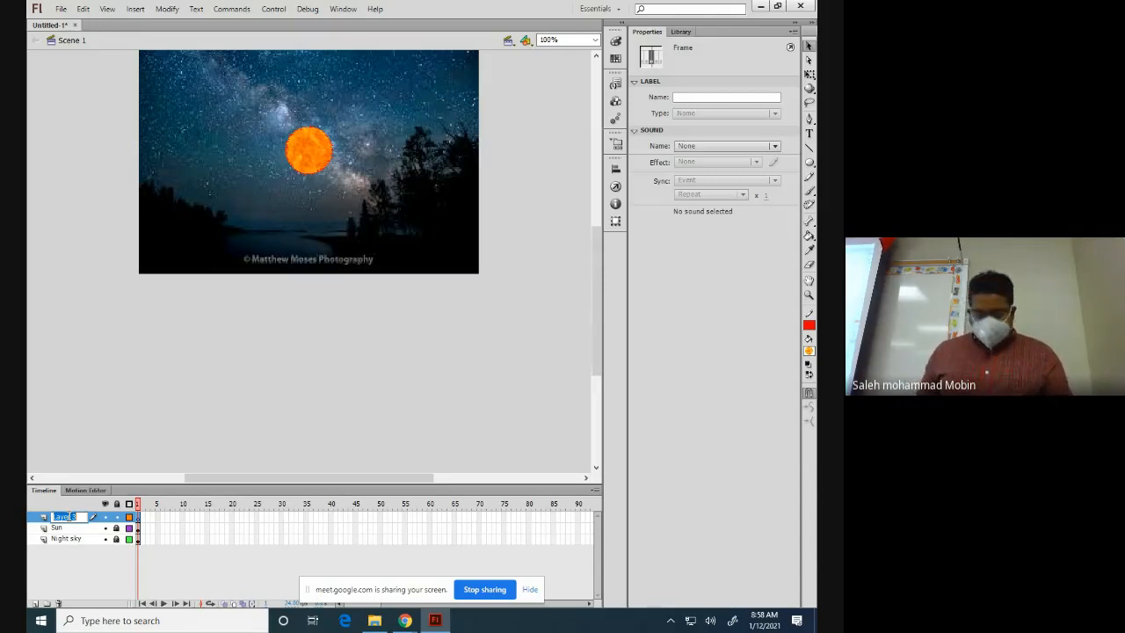
pyautogui.write('Ea')
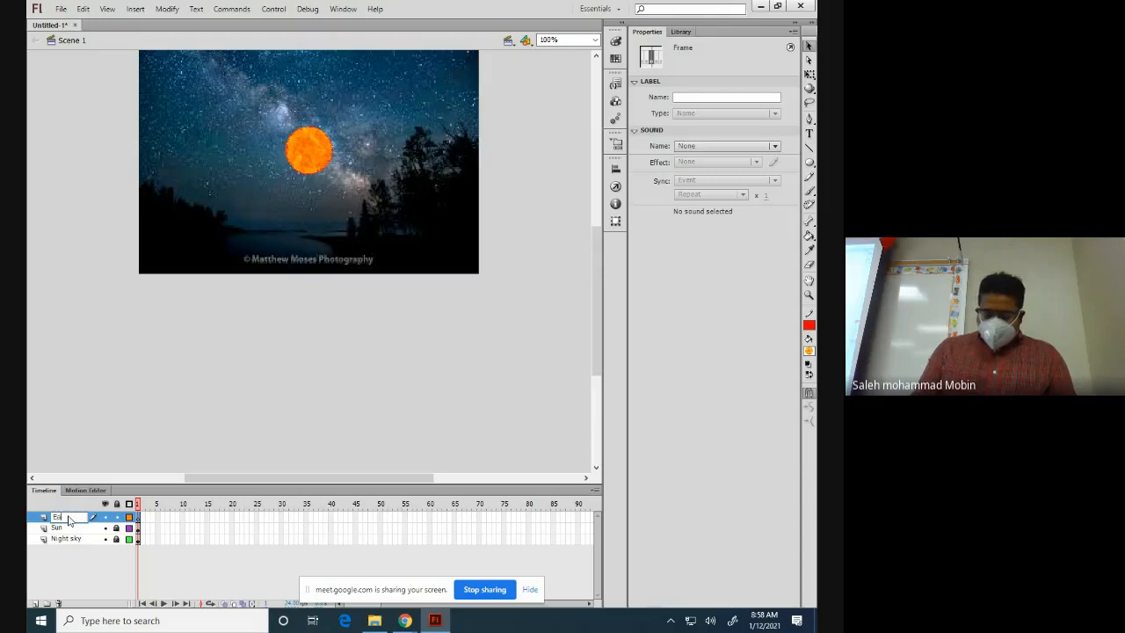
pyautogui.write('rth orbit')
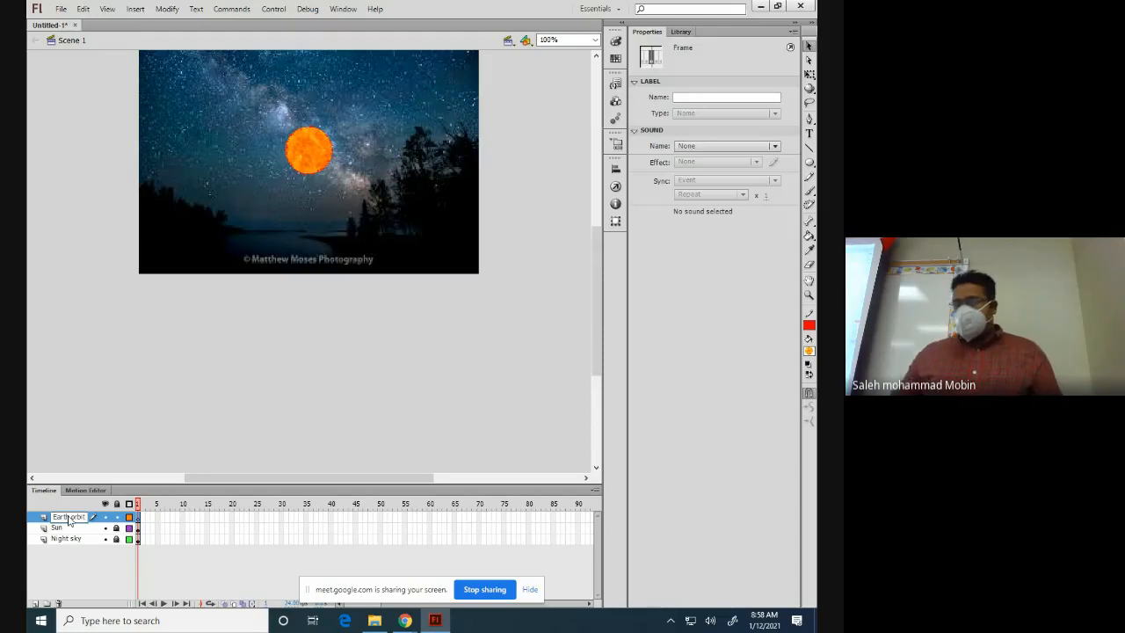
pyautogui.click(82, 562)
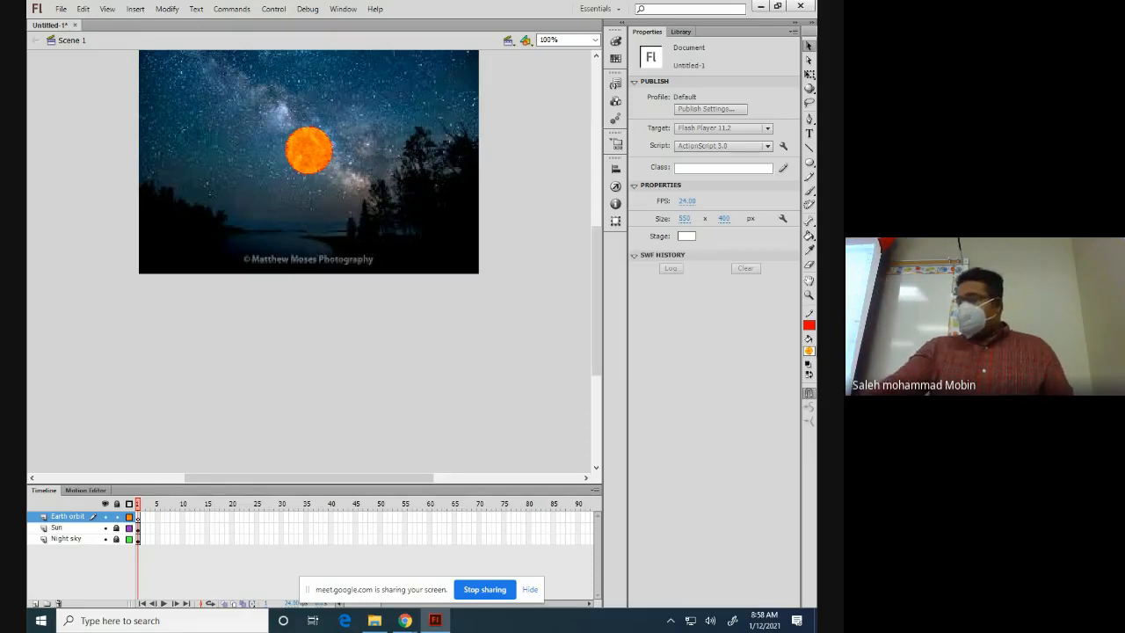
# Step: Set up the Oval Tool with no fill and a Solid stroke style
pyautogui.click(810, 351)
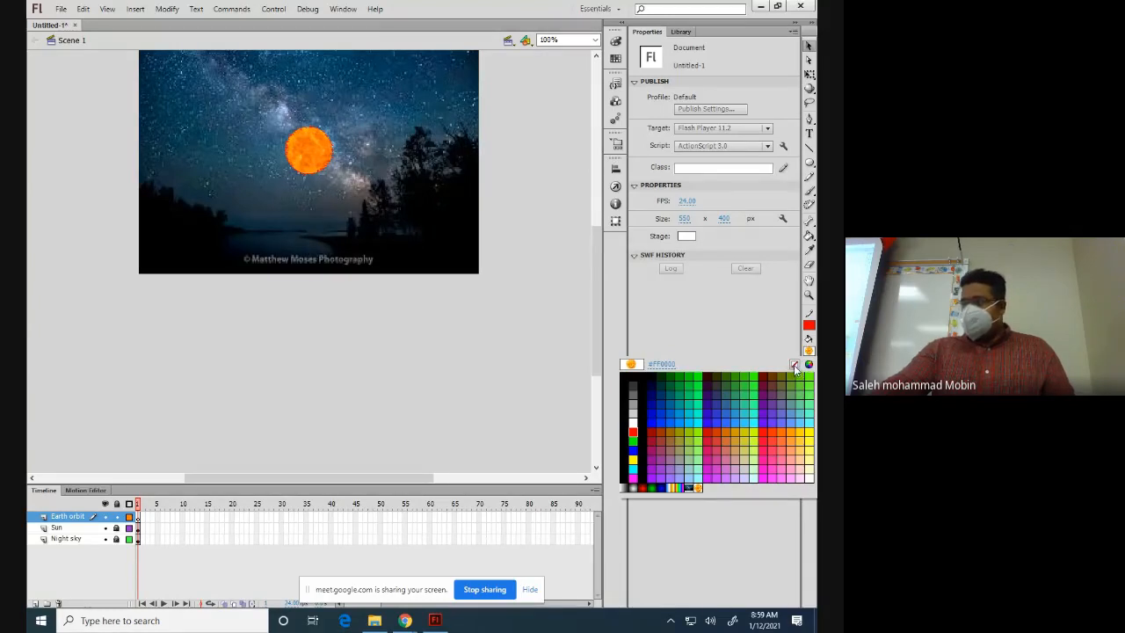
pyautogui.click(794, 366)
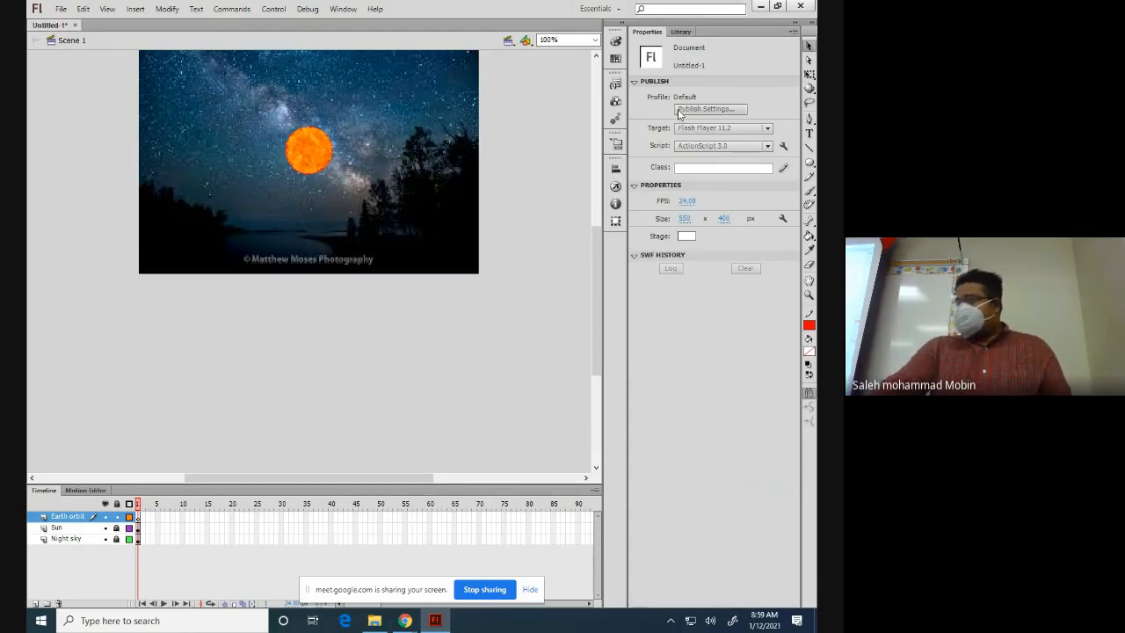
pyautogui.click(809, 164)
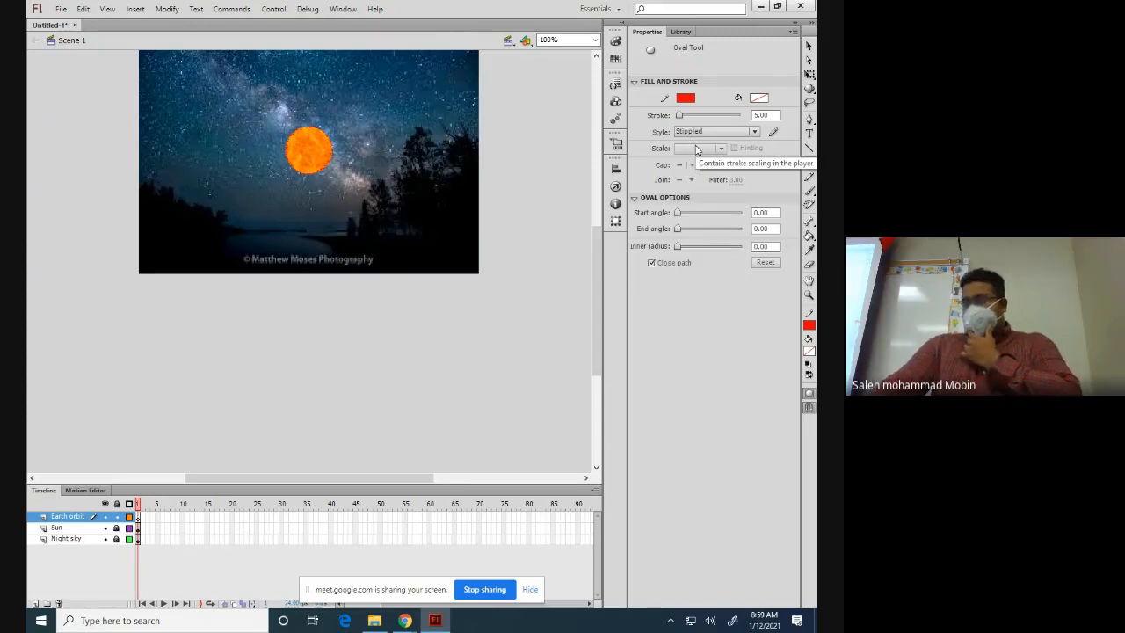
pyautogui.click(752, 131)
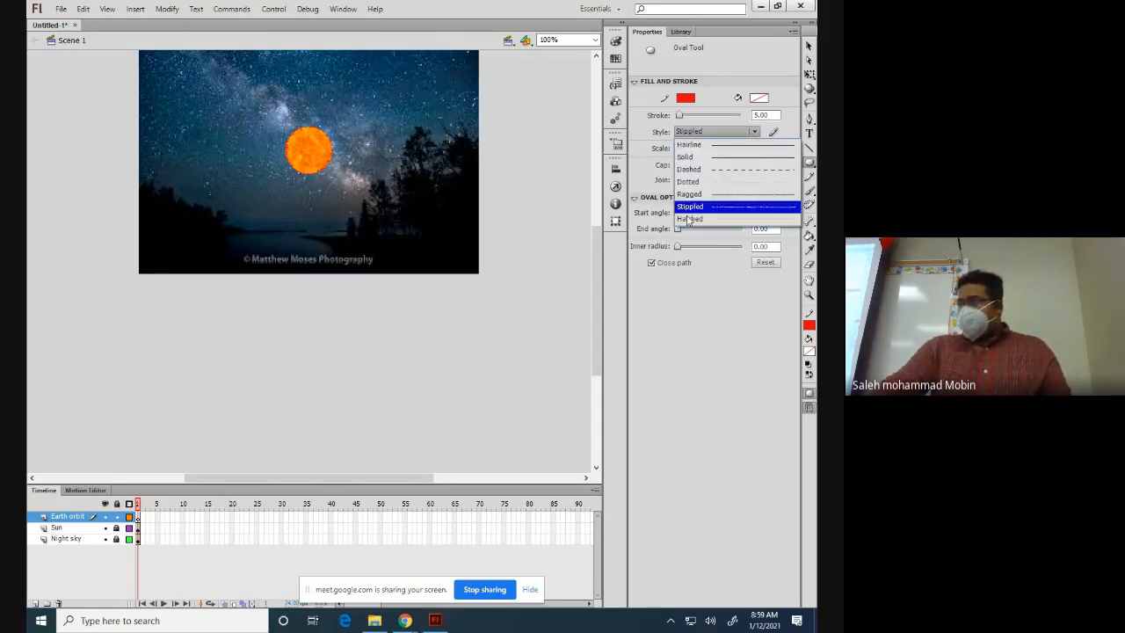
pyautogui.click(692, 157)
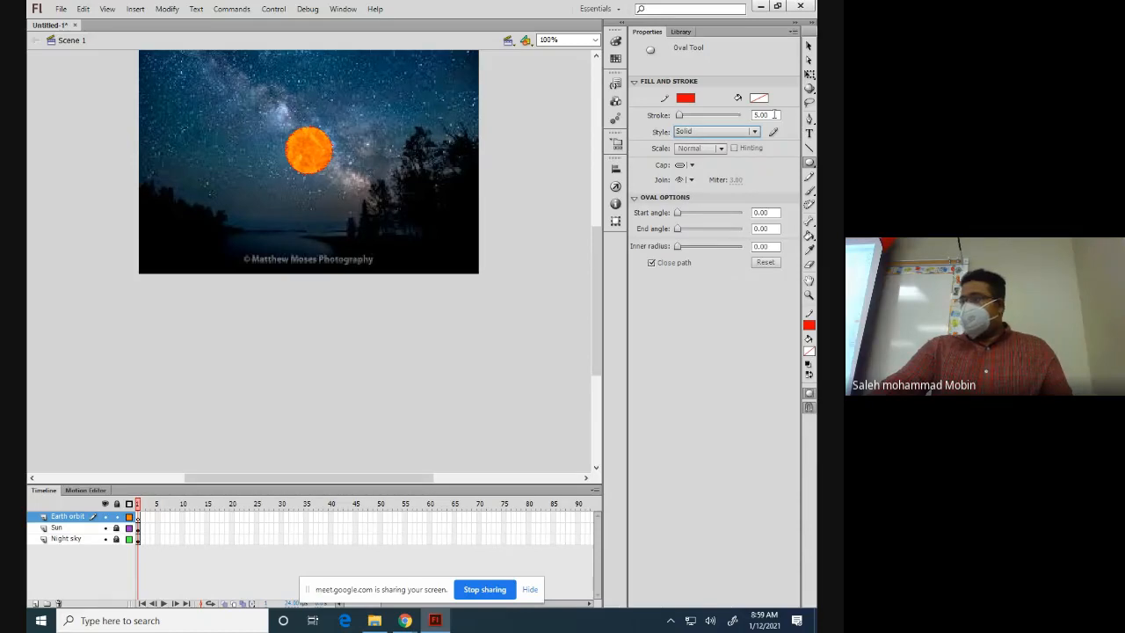
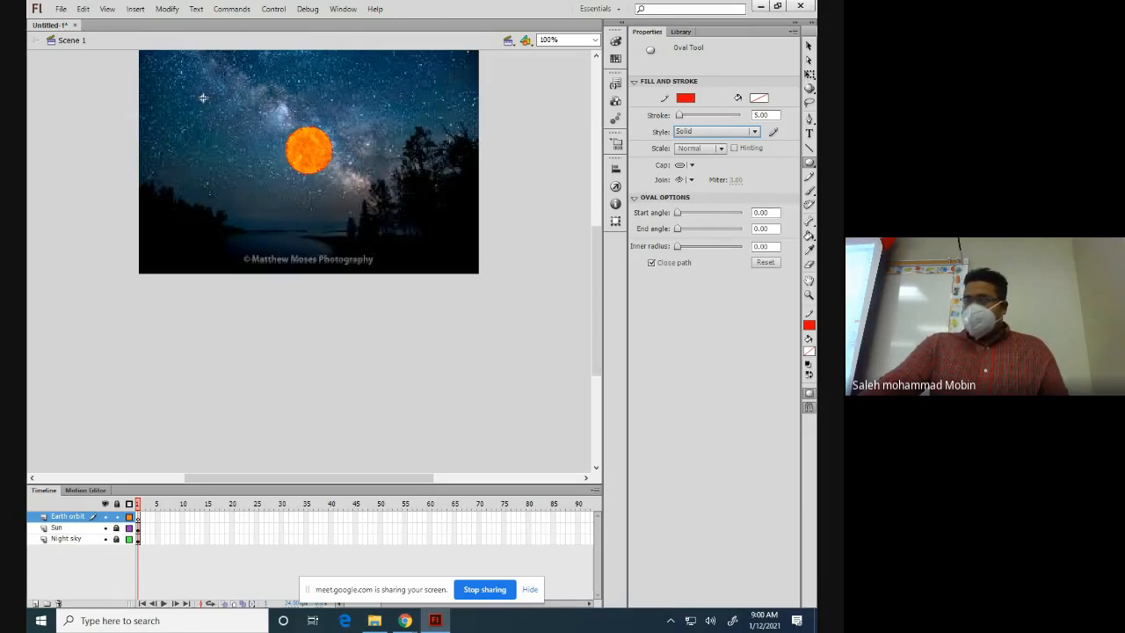
# Step: Draw an unfilled red orbit oval about 347 by 175 px around the sun and set its stroke size to 1
pyautogui.moveTo(203, 98); pyautogui.dragTo(417, 205)
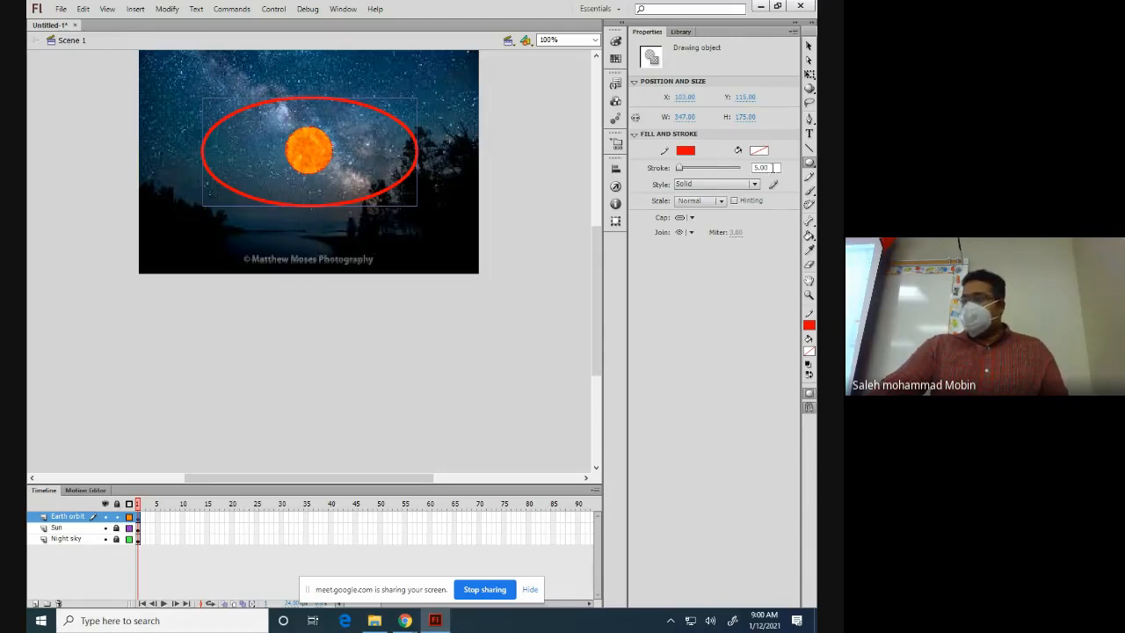
pyautogui.click(772, 167)
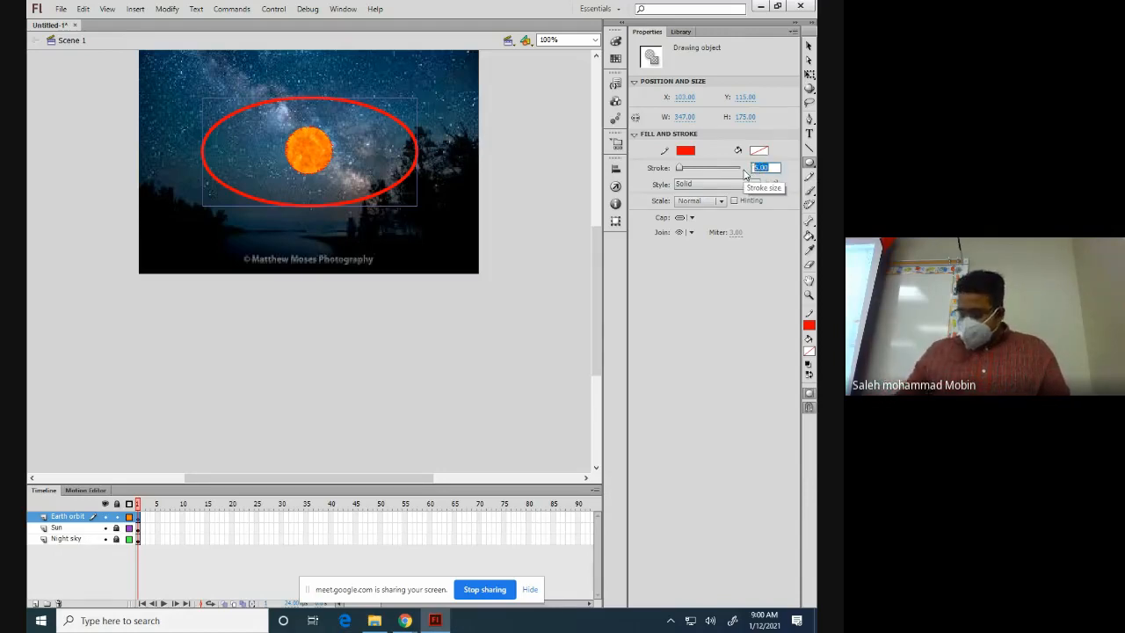
pyautogui.write('1')
pyautogui.press('Return')
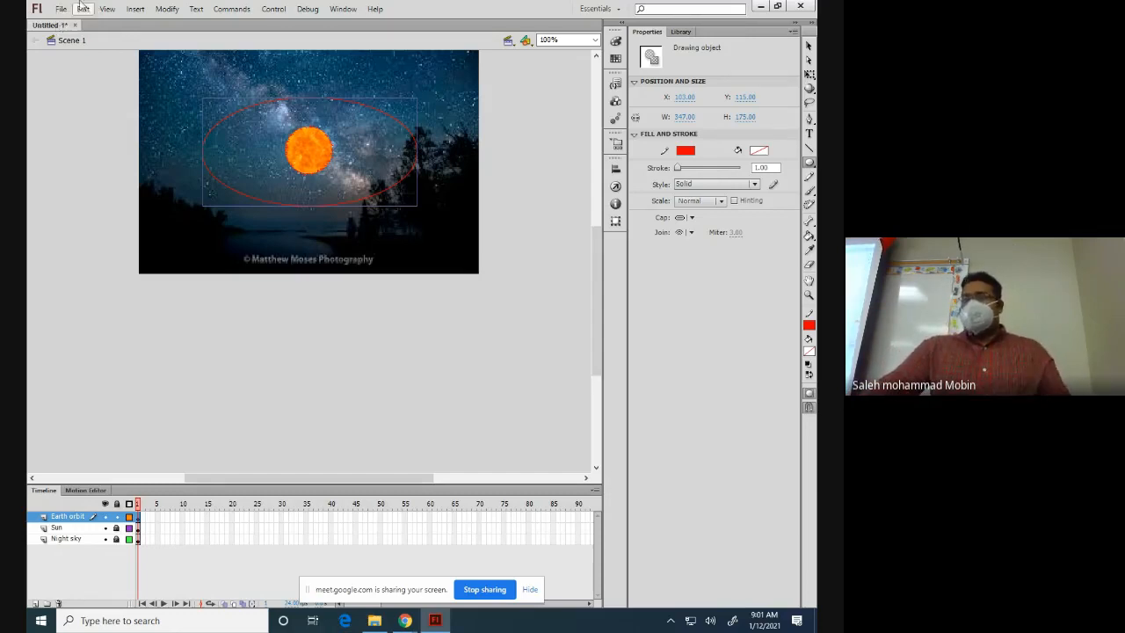
# Step: Align the orbit oval to the horizontal and vertical center of the stage
pyautogui.click(168, 11)
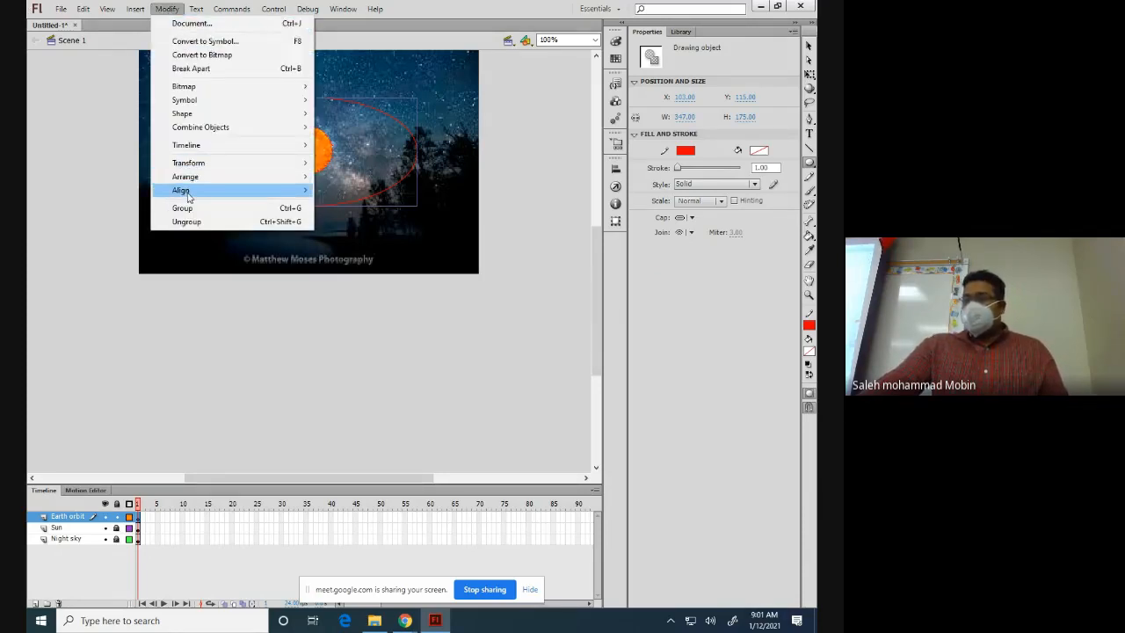
pyautogui.moveTo(187, 195)
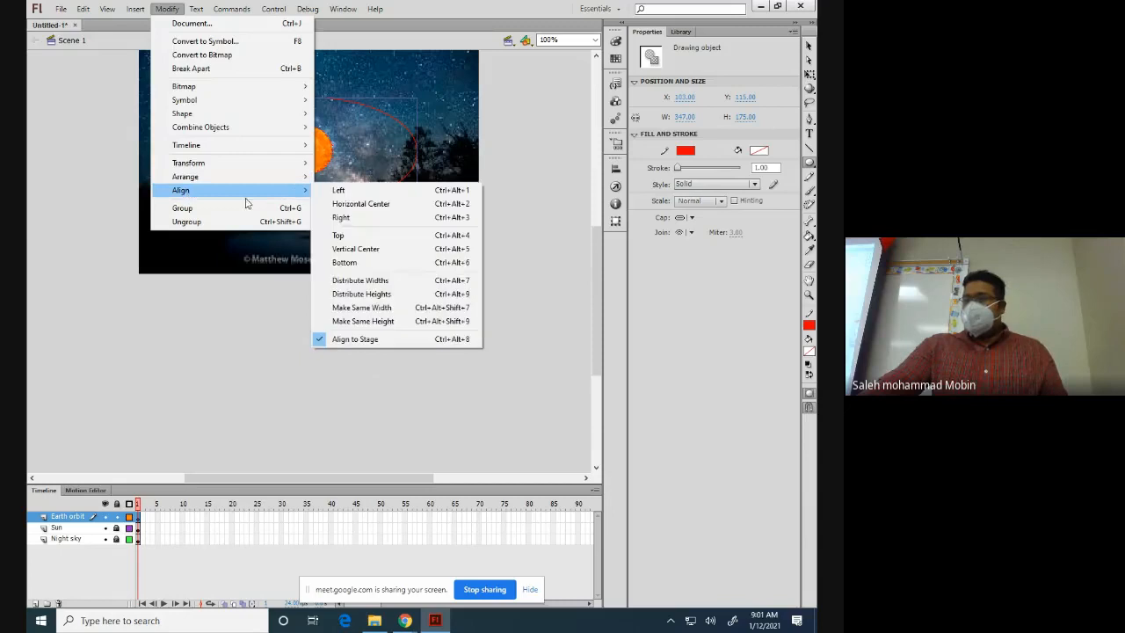
pyautogui.click(367, 205)
pyautogui.click(167, 9)
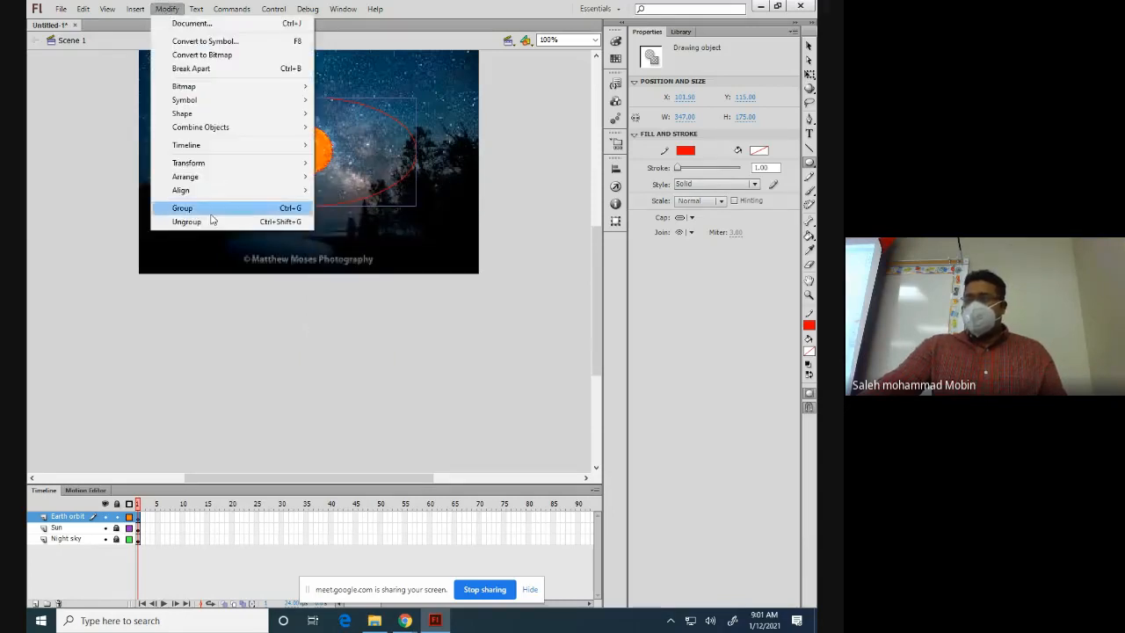
pyautogui.moveTo(196, 194)
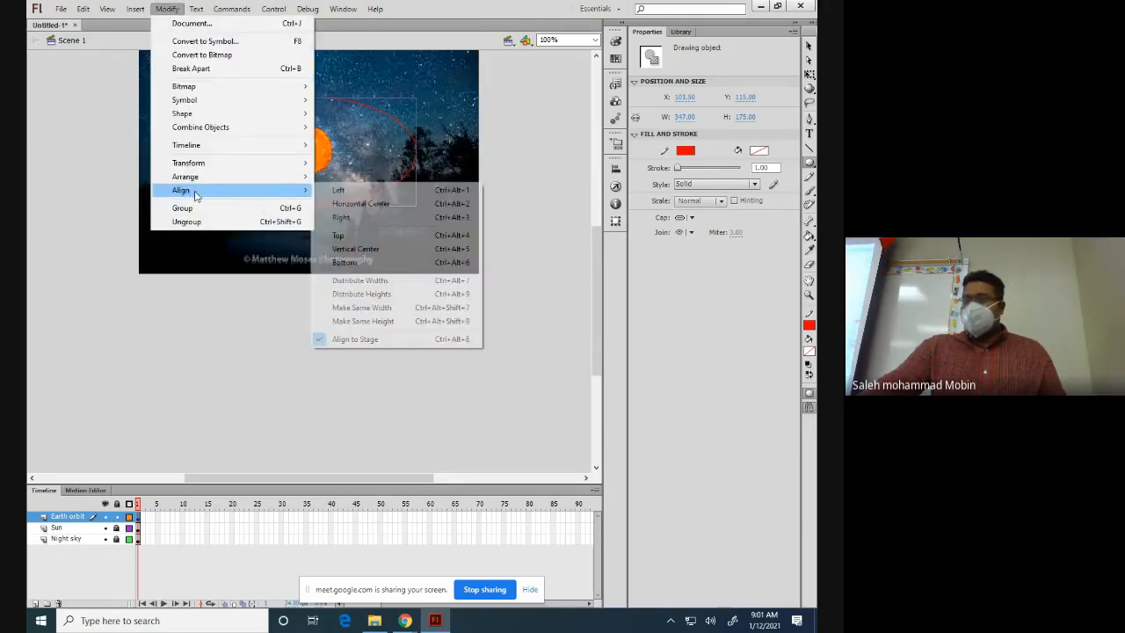
pyautogui.click(367, 254)
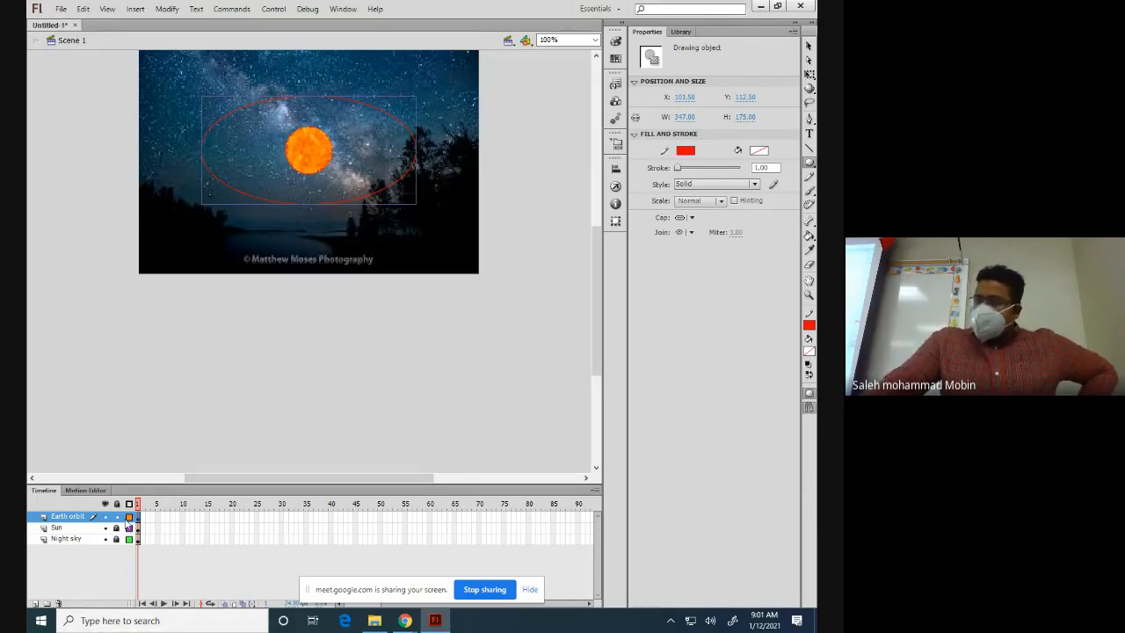
# Step: Lock the Earth orbit layer and add a new layer named Earth above it
pyautogui.click(117, 518)
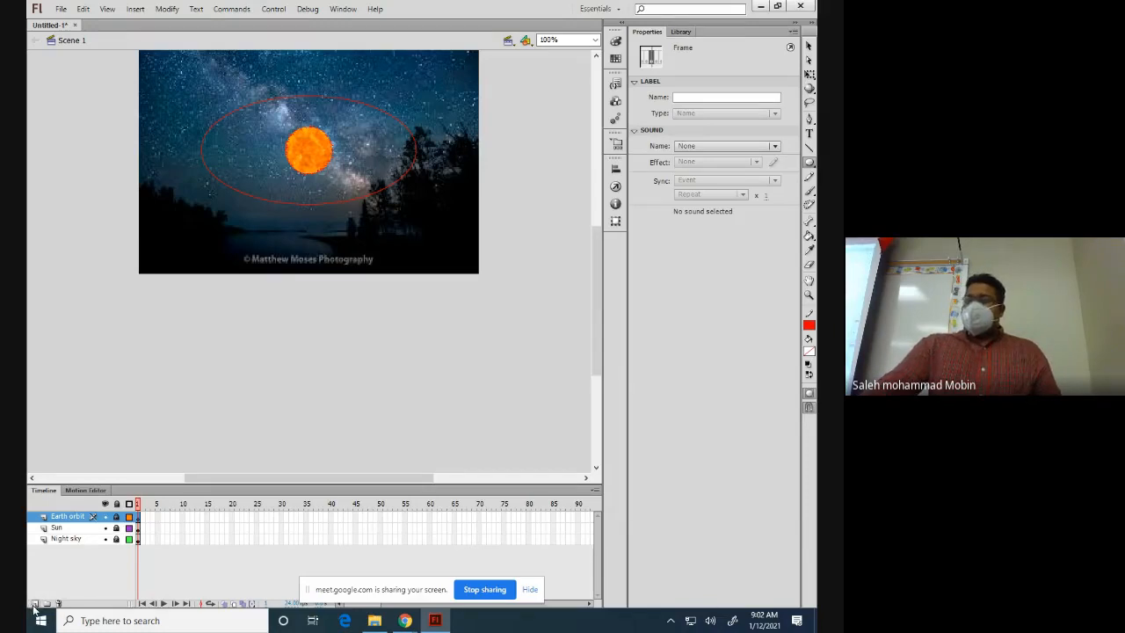
pyautogui.click(34, 602)
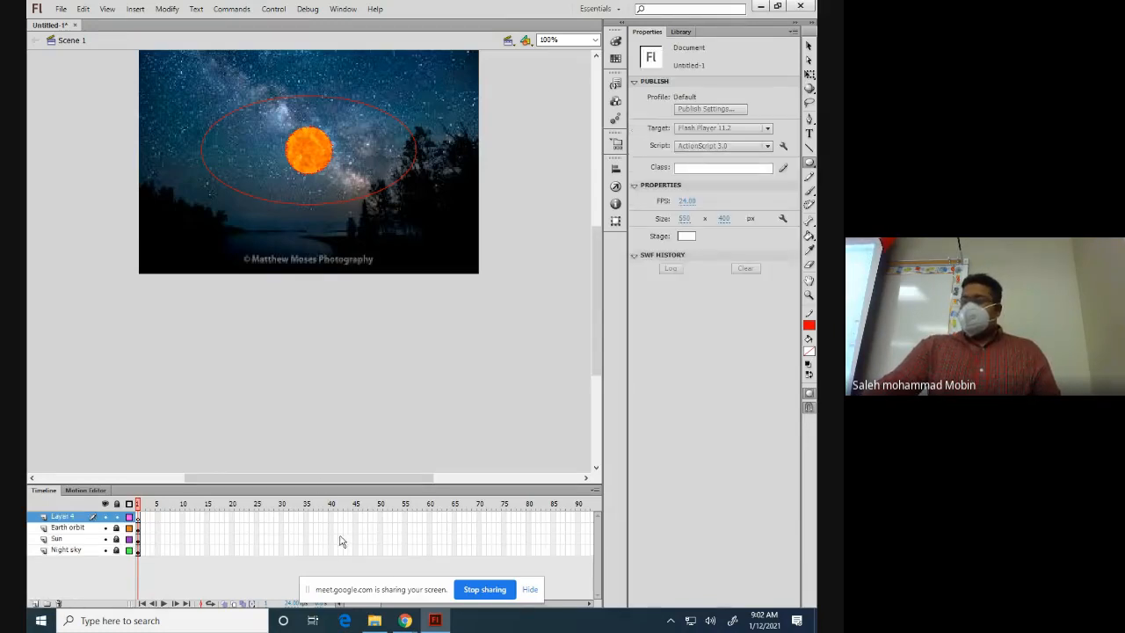
pyautogui.doubleClick(78, 516)
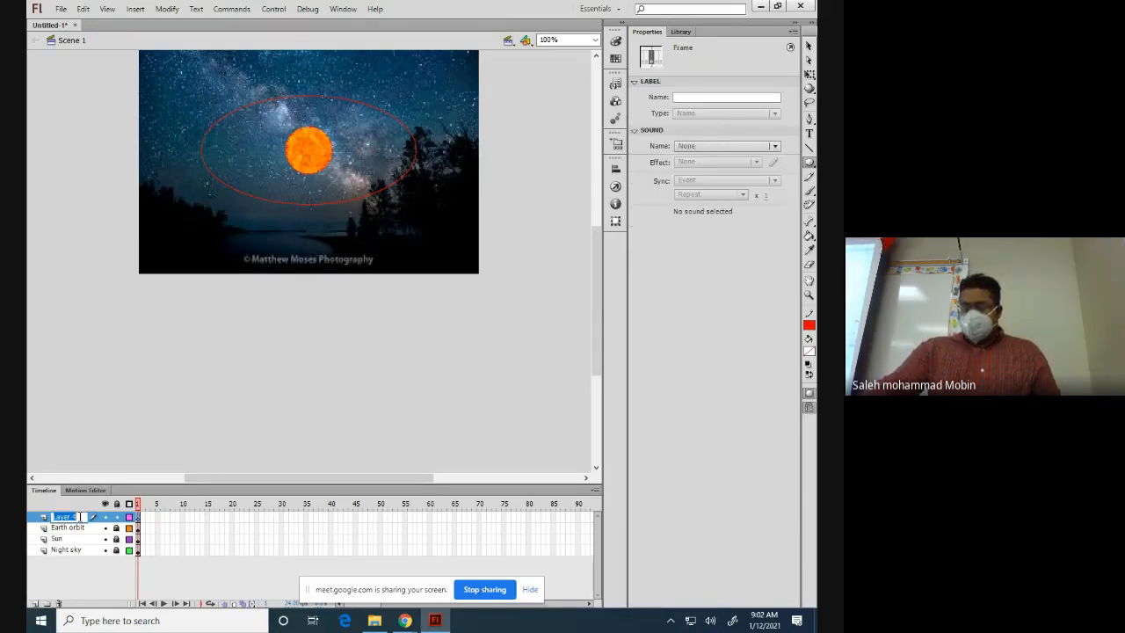
pyautogui.write('Earth')
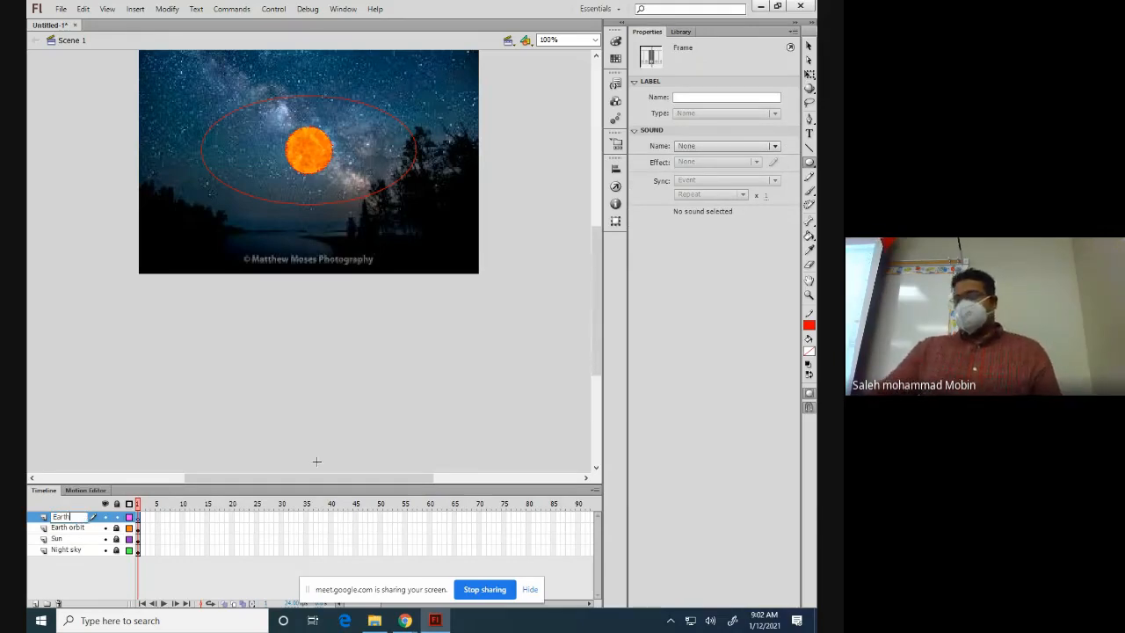
pyautogui.click(98, 581)
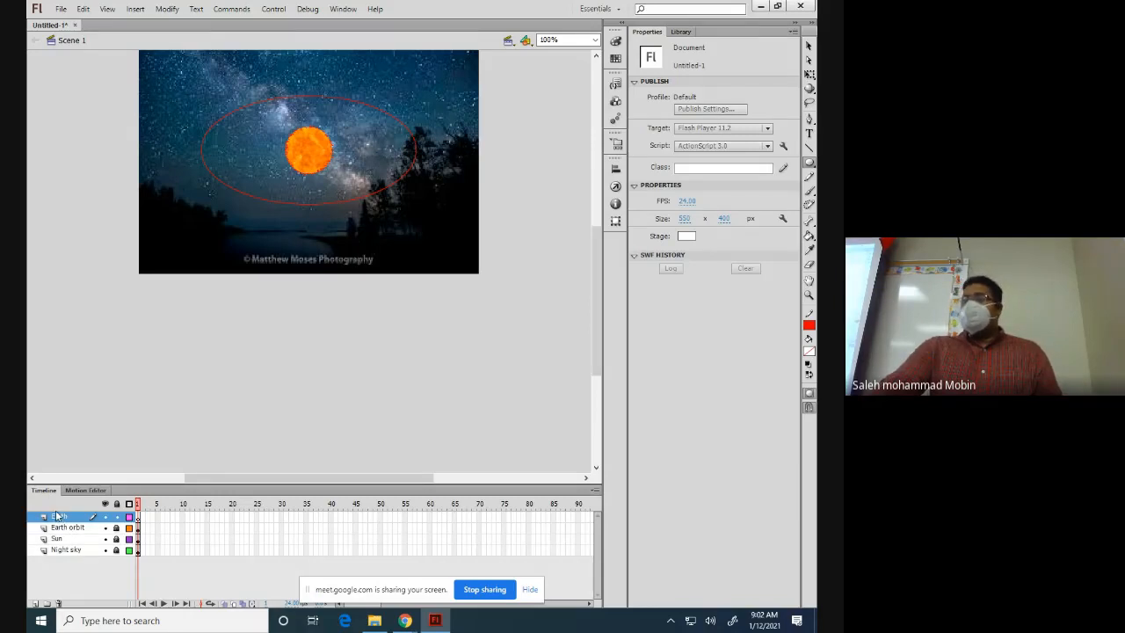
# Step: Switch to Chrome, search Google for "earth png image" in a new tab and open the first globe image's preview
pyautogui.click(762, 6)
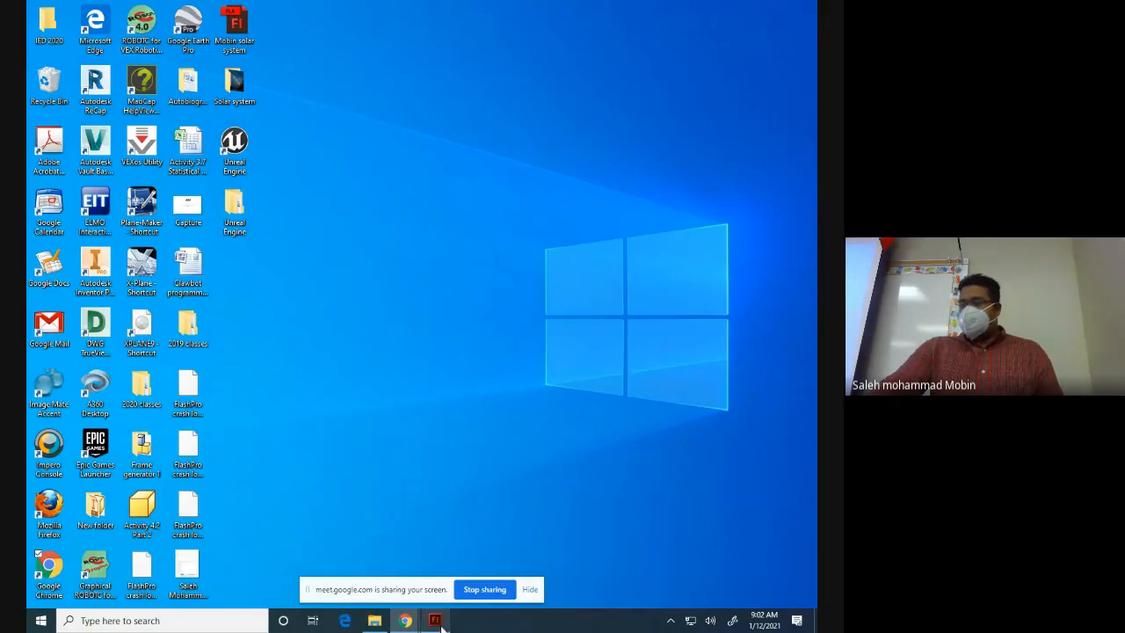
pyautogui.moveTo(405, 620)
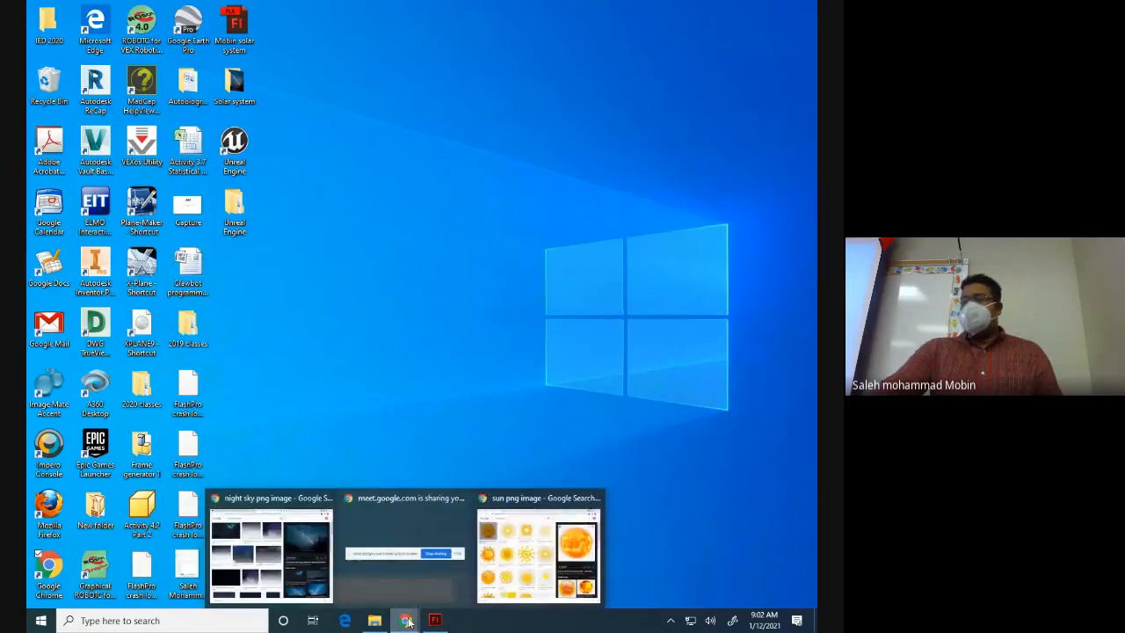
pyautogui.click(351, 582)
pyautogui.click(489, 10)
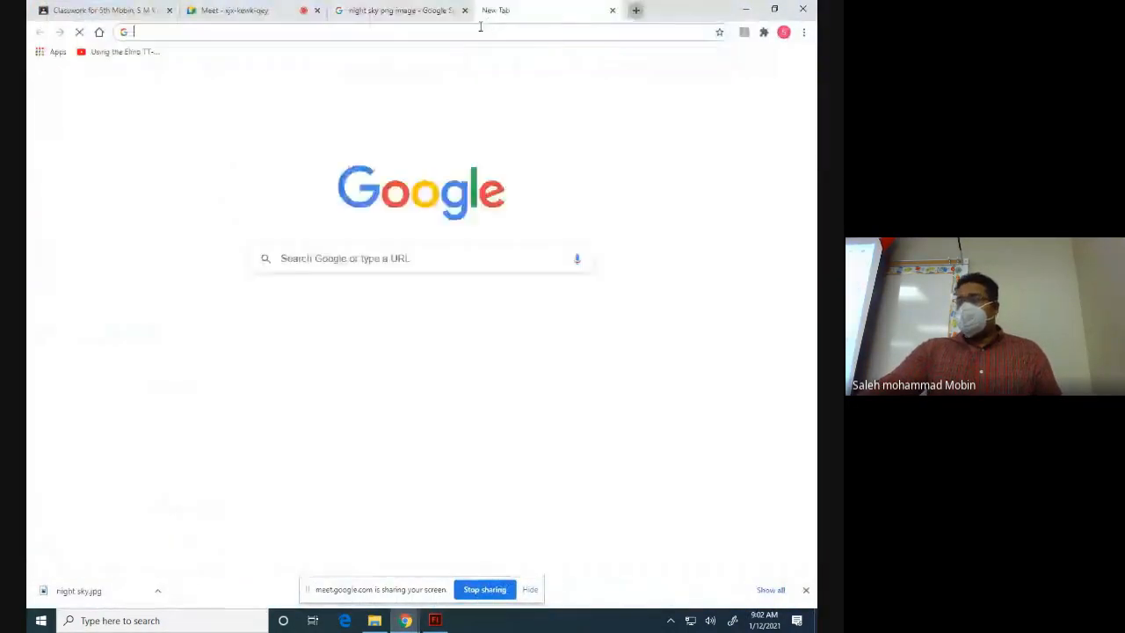
pyautogui.write('Earth')
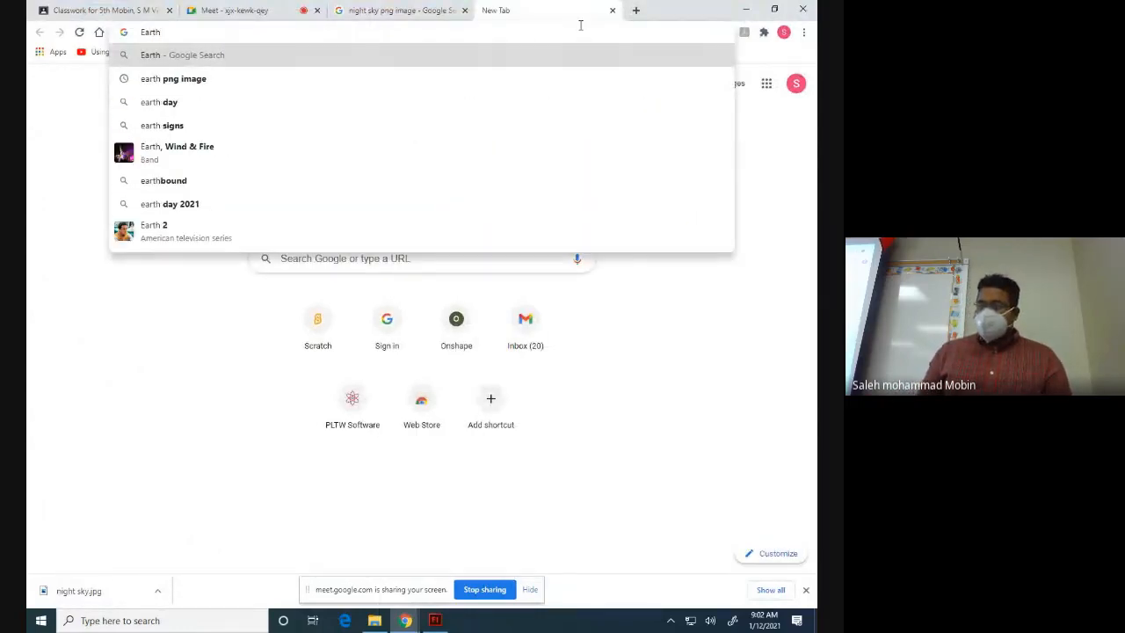
pyautogui.click(149, 83)
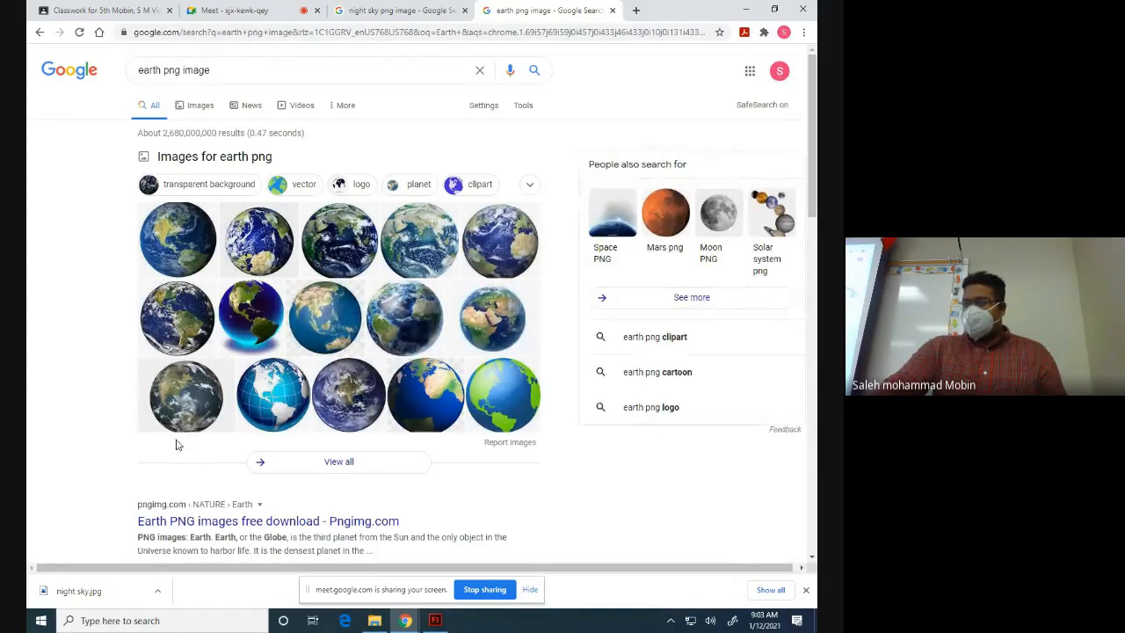
pyautogui.click(176, 255)
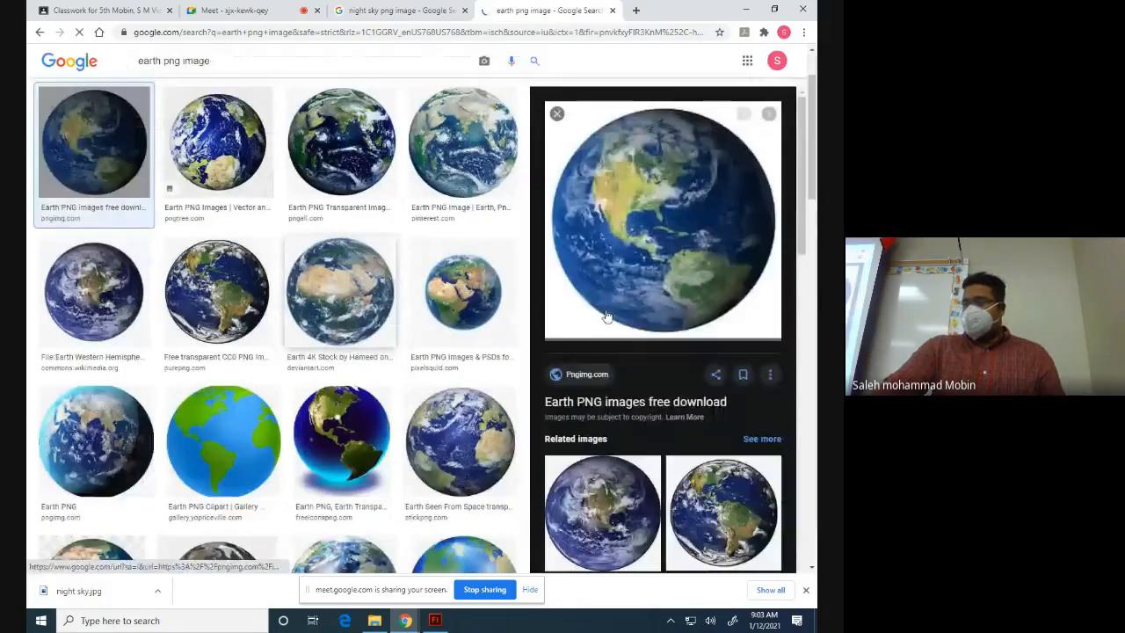
pyautogui.click(619, 195)
pyautogui.rightClick(619, 194)
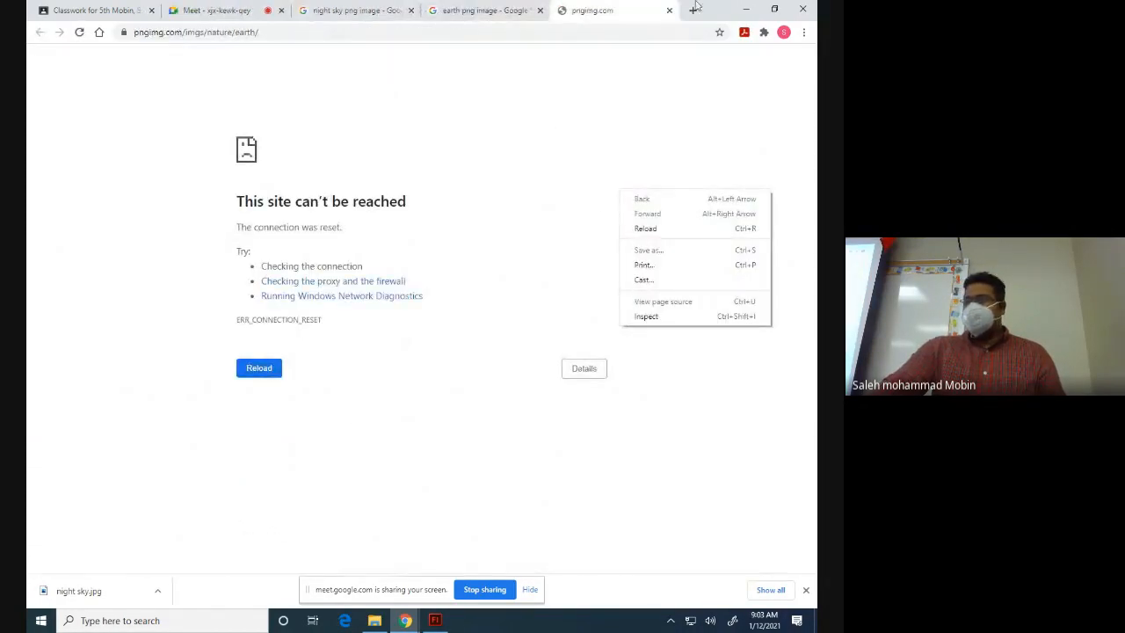
pyautogui.click(659, 13)
pyautogui.click(668, 10)
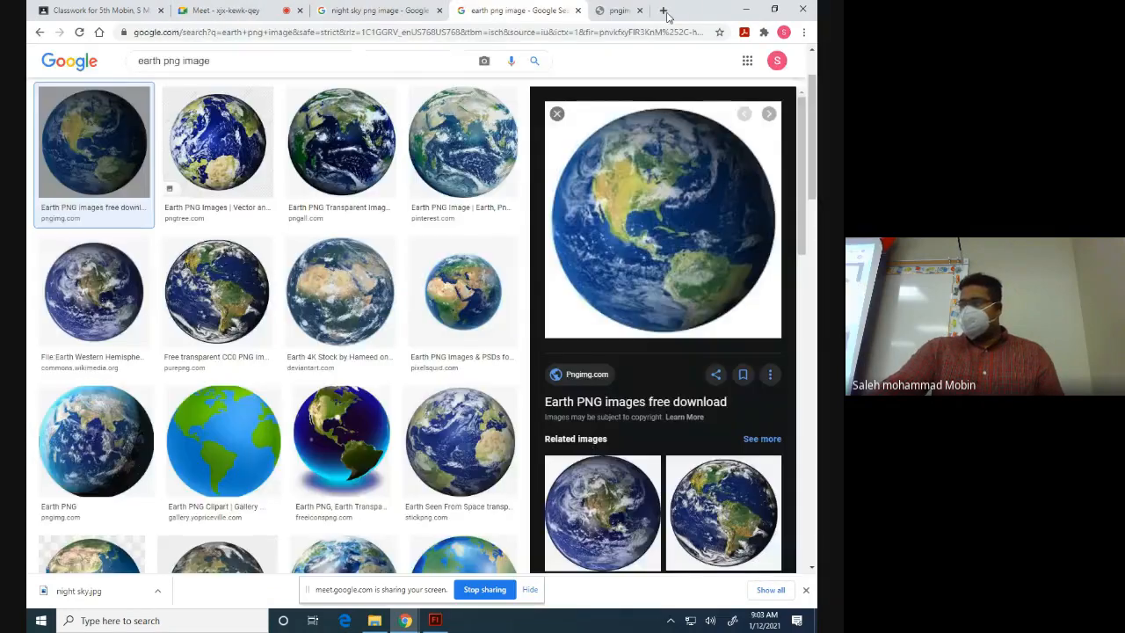
# Step: Save the previewed globe image as a JPEG named earth in the Solar system folder
pyautogui.rightClick(638, 175)
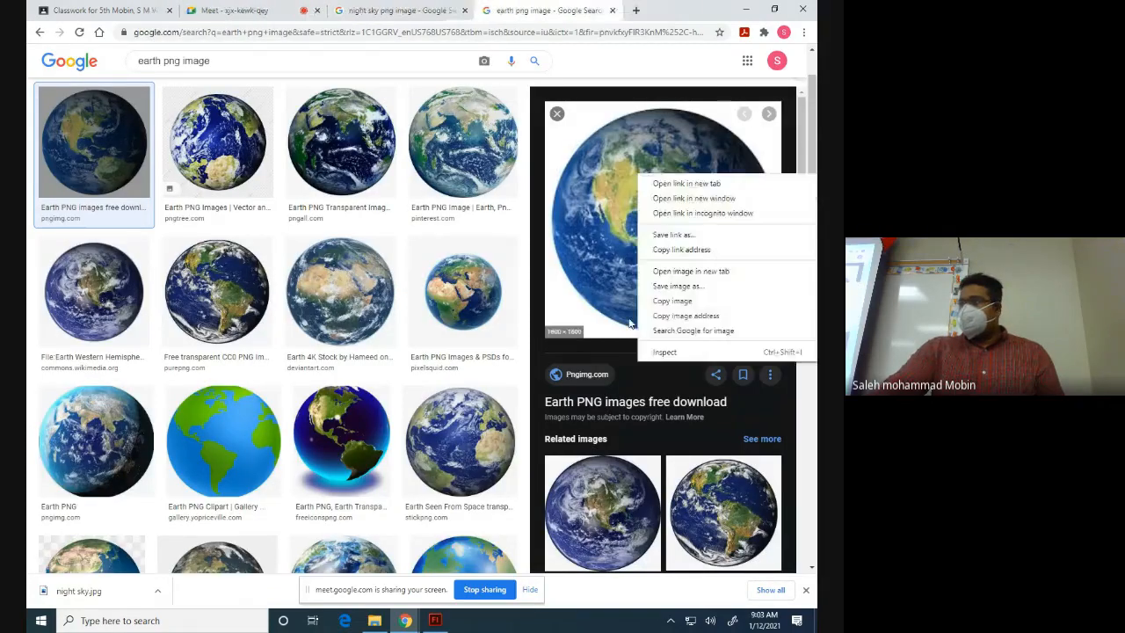
pyautogui.click(675, 287)
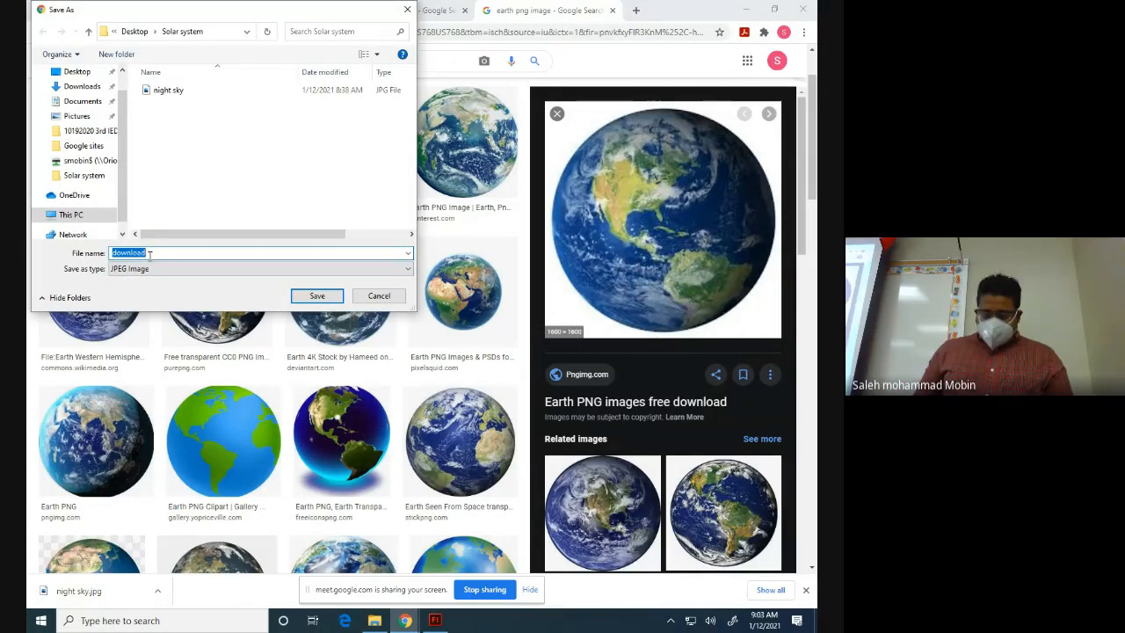
pyautogui.write('eart')
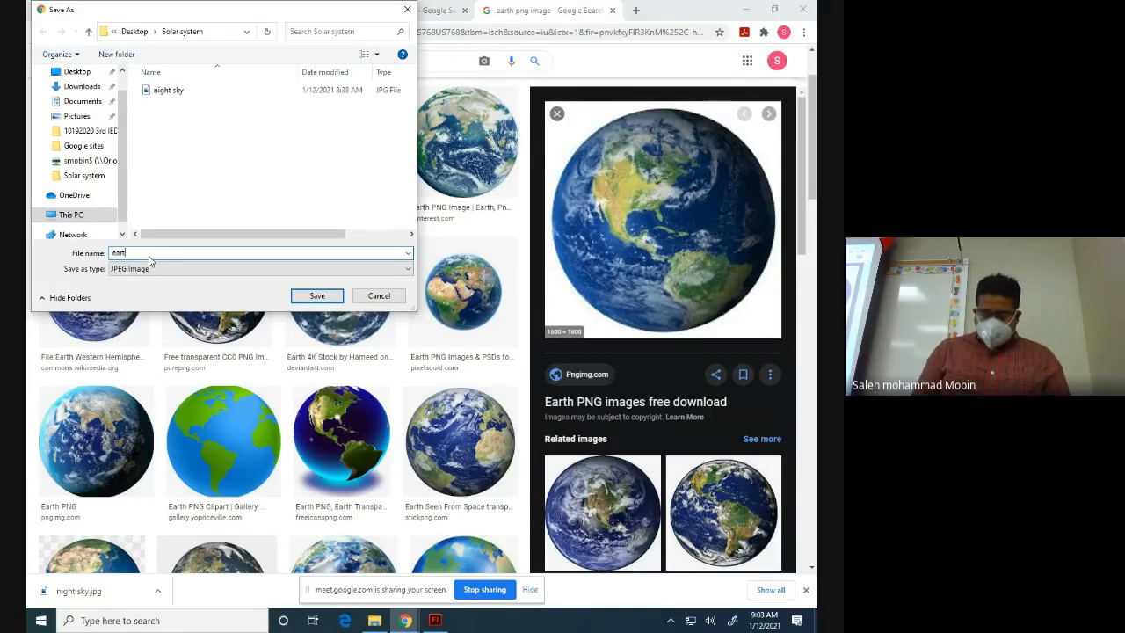
pyautogui.write('h')
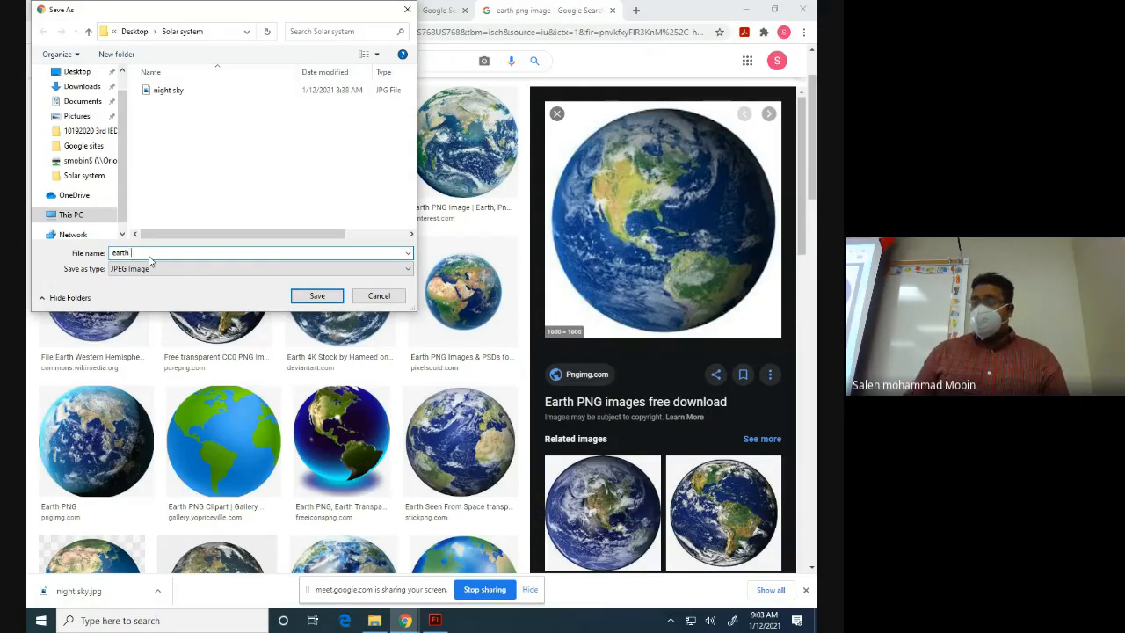
pyautogui.click(318, 298)
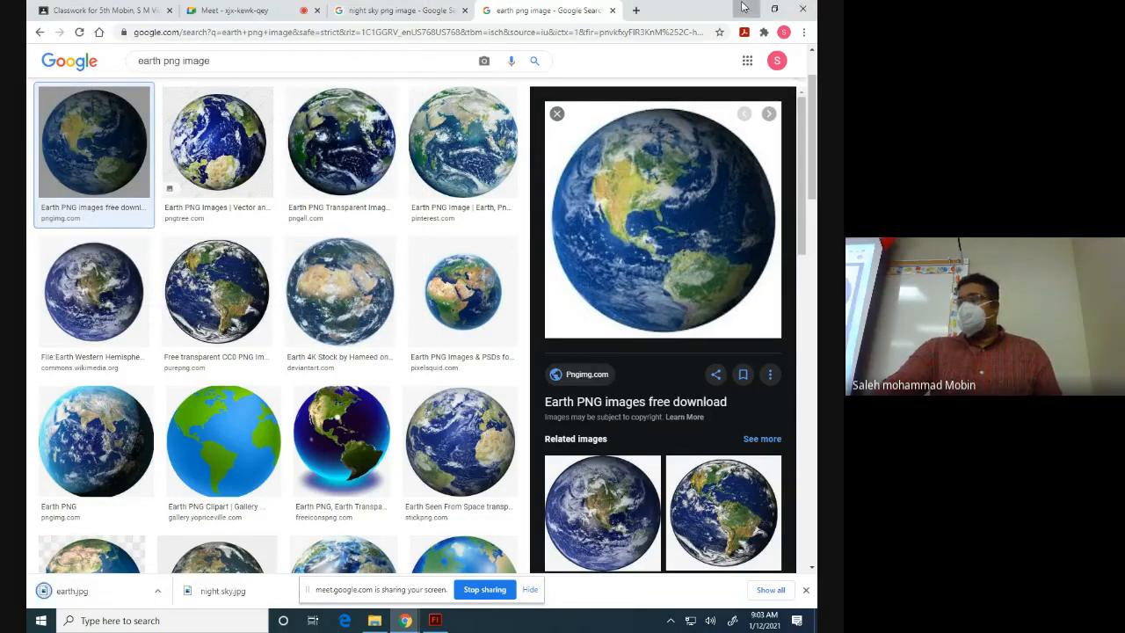
# Step: Switch back to Flash and hide the Earth orbit, Sun and Night sky layers
pyautogui.click(743, 8)
pyautogui.click(435, 619)
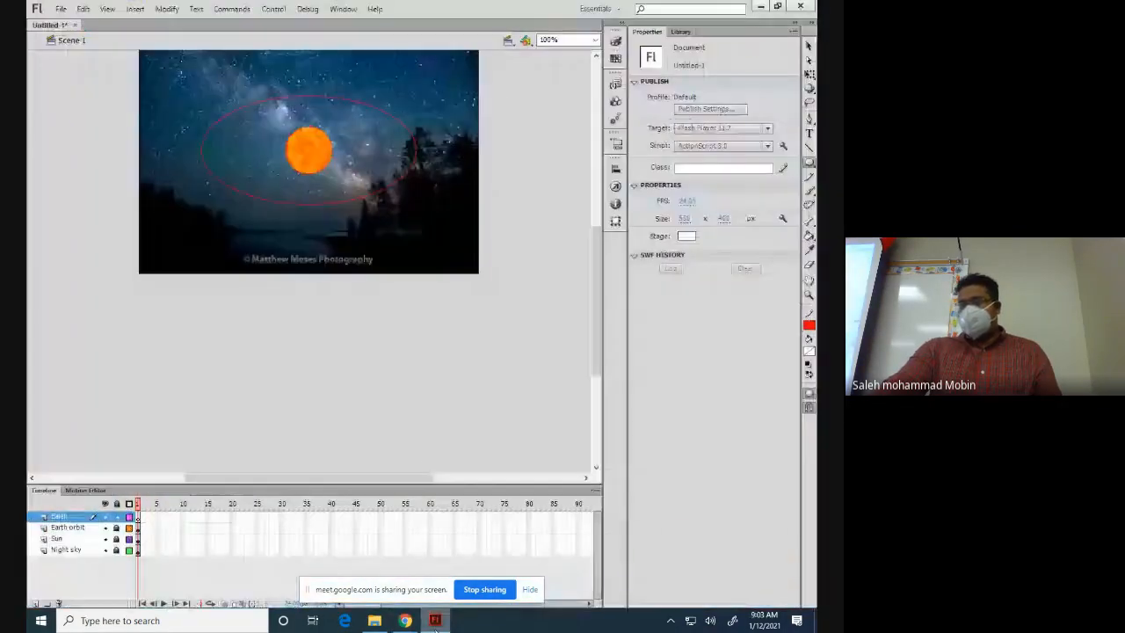
pyautogui.click(503, 271)
pyautogui.scroll(3, 504, 271)
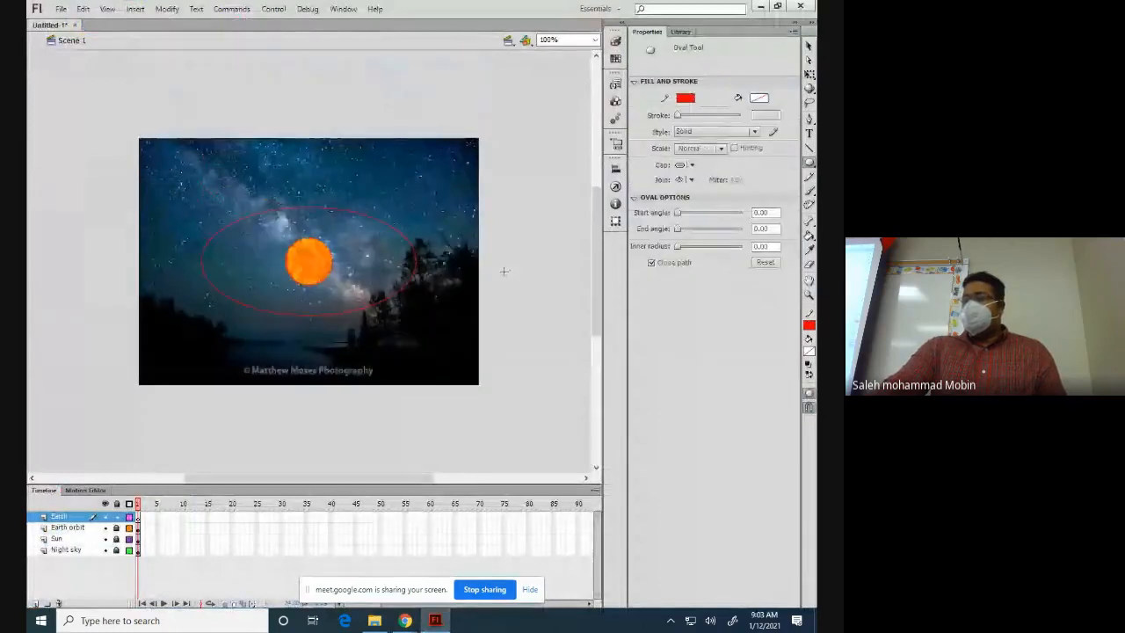
pyautogui.scroll(-2, 504, 270)
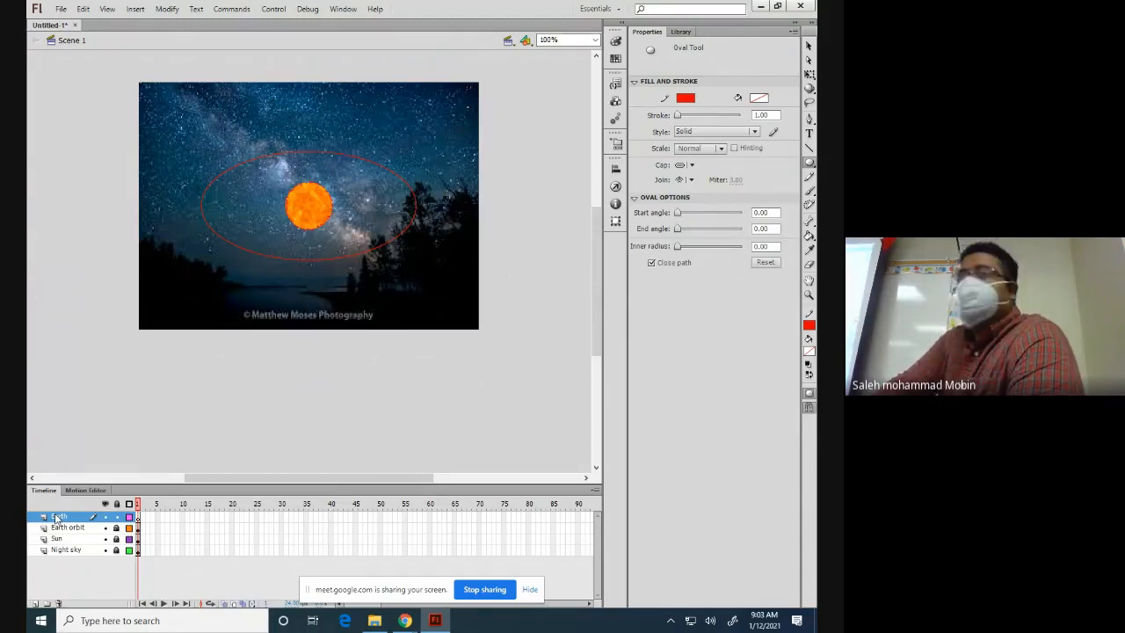
pyautogui.click(106, 528)
pyautogui.click(105, 537)
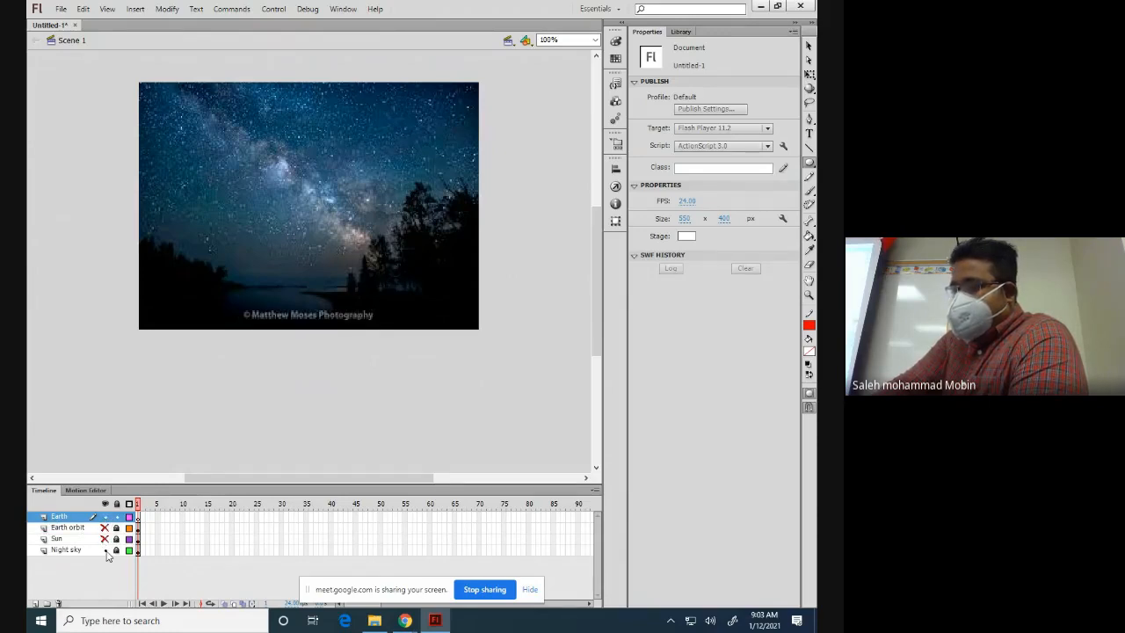
pyautogui.click(105, 550)
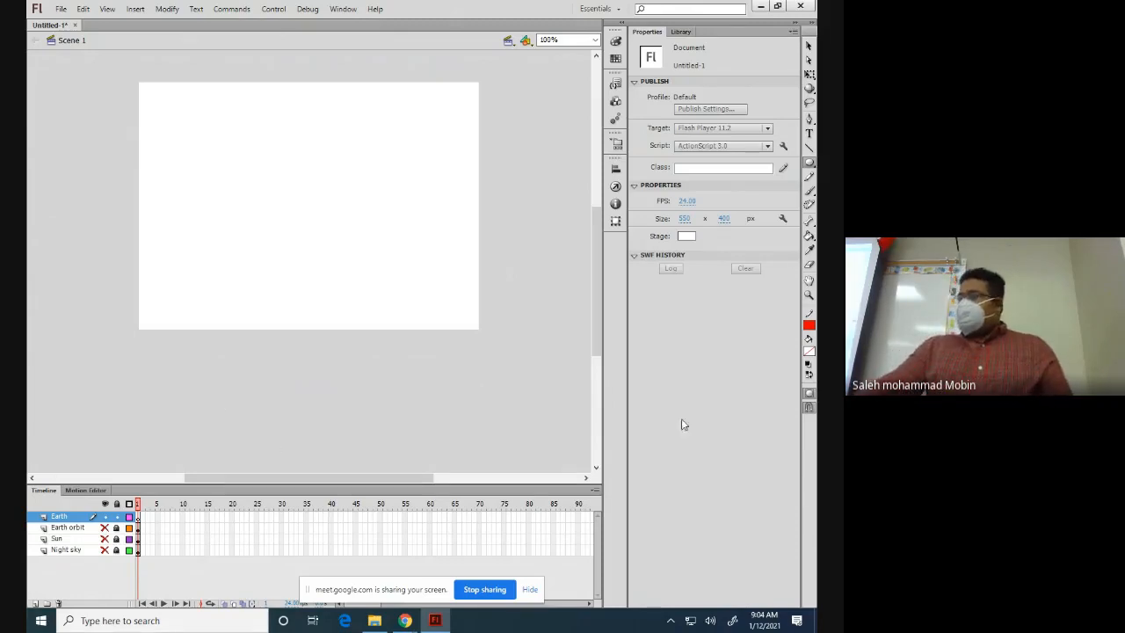
# Step: Import the earth image from the Solar system folder to the stage on the Earth layer
pyautogui.click(63, 9)
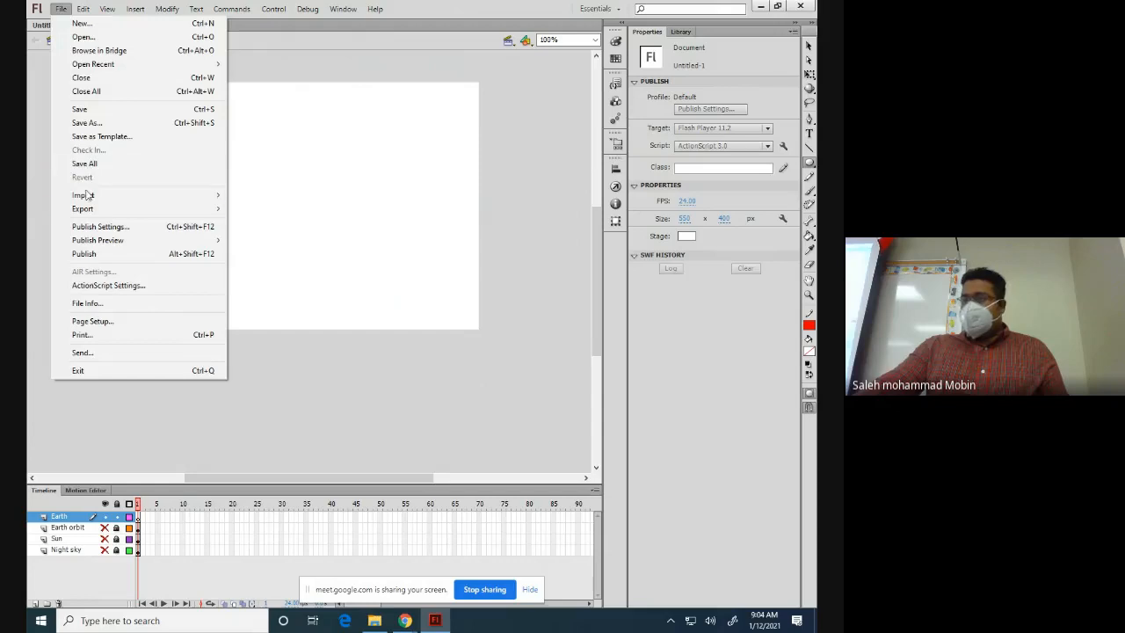
pyautogui.moveTo(98, 195)
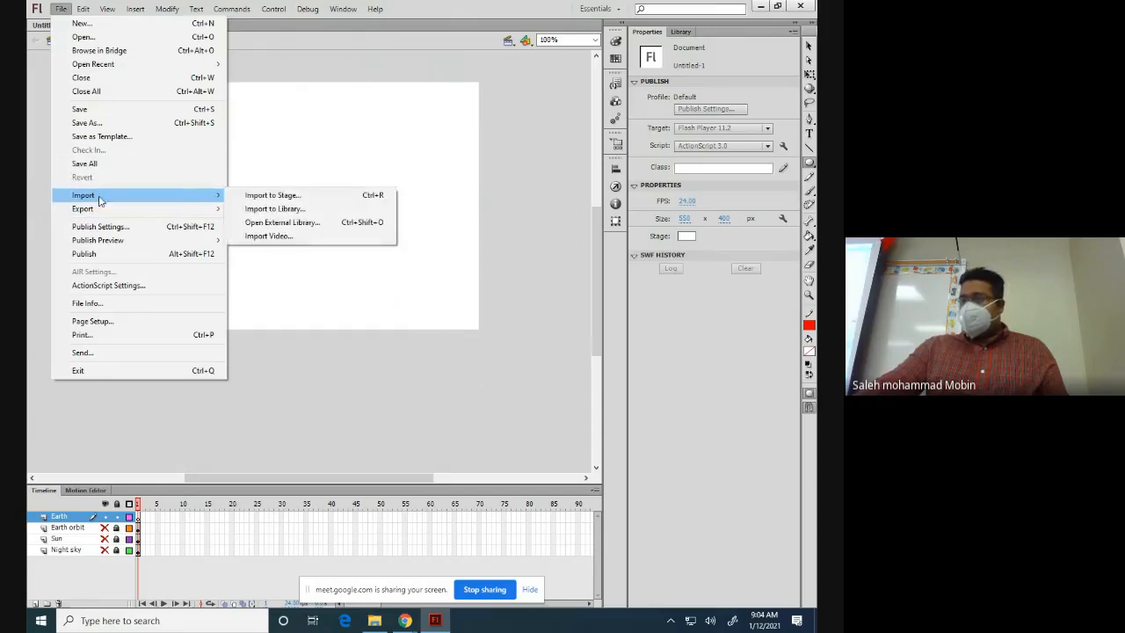
pyautogui.click(279, 197)
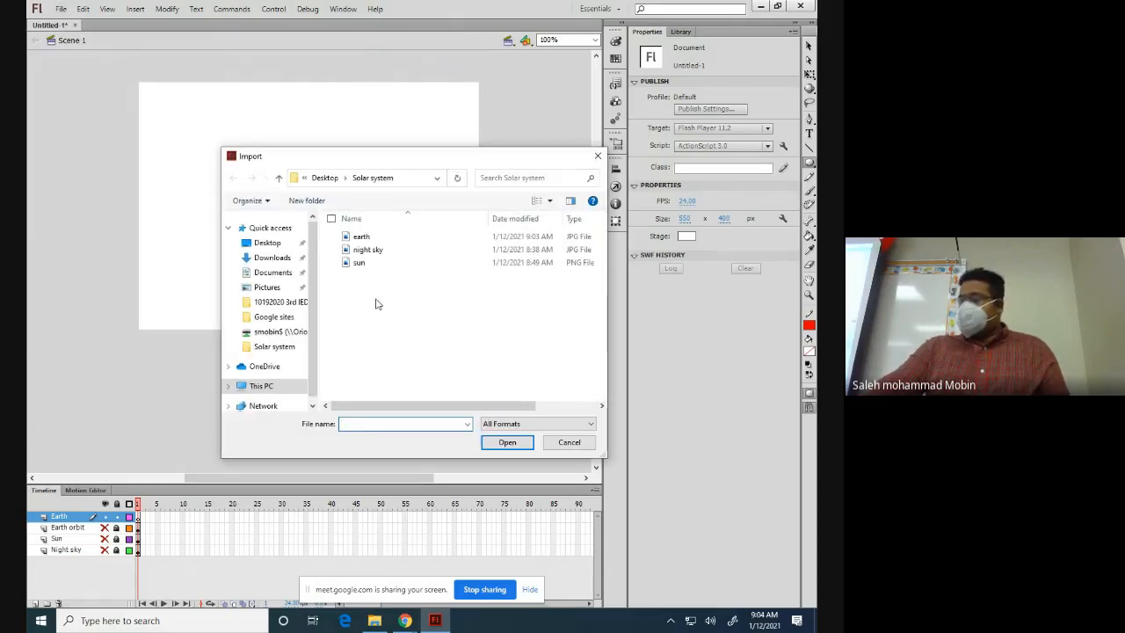
pyautogui.click(361, 238)
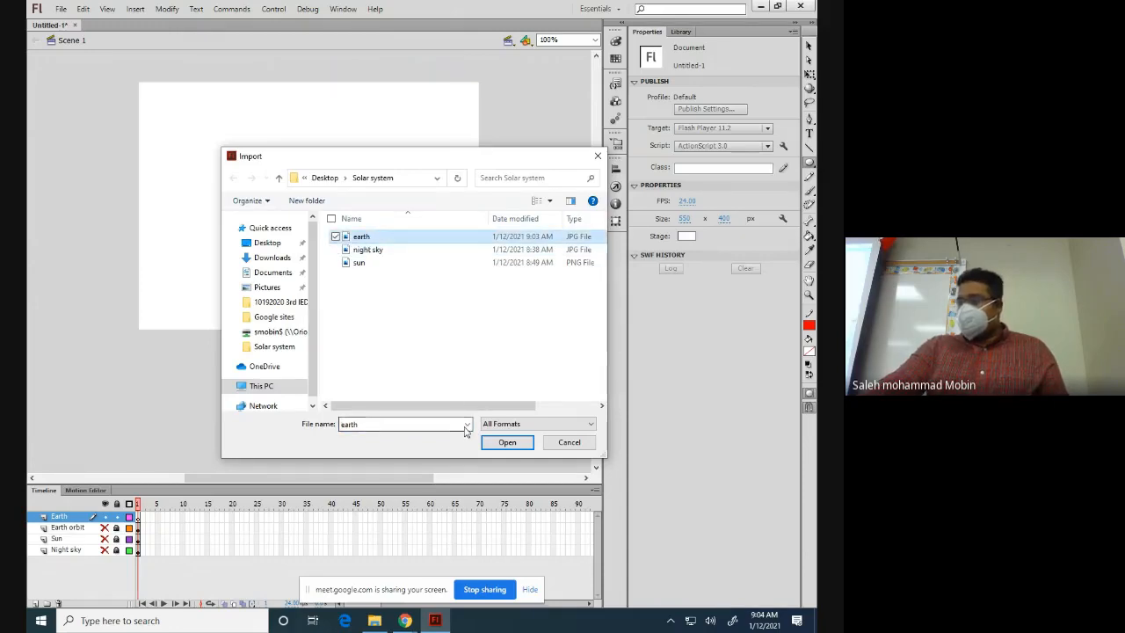
pyautogui.click(508, 442)
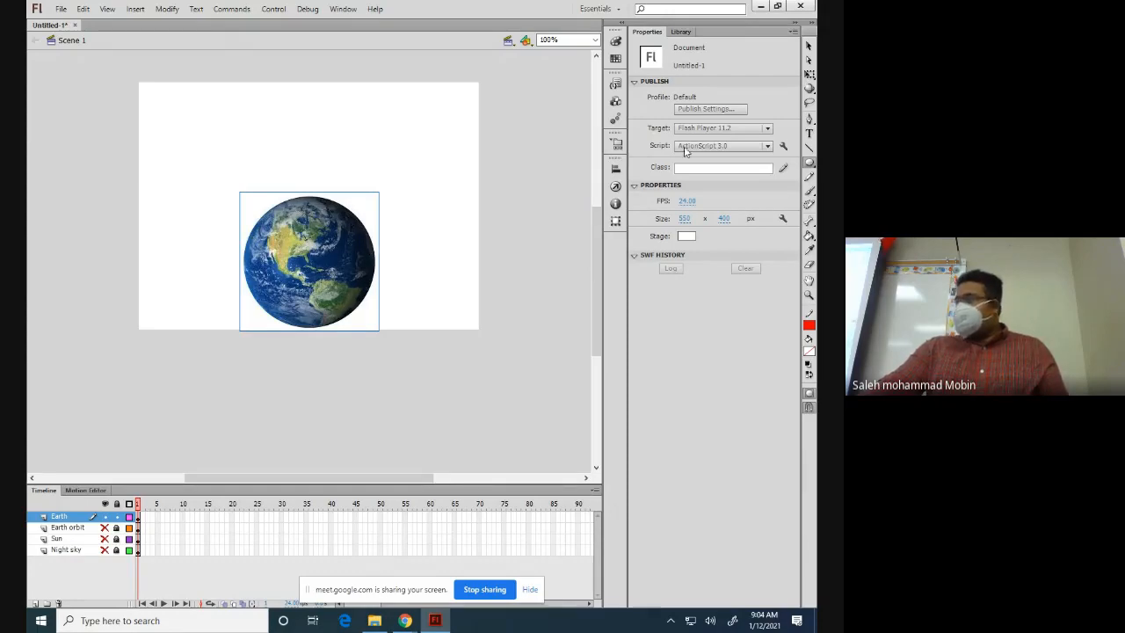
# Step: Draw a red-outlined oval about 176 by 167 px over the Earth image and give it a black fill
pyautogui.click(810, 166)
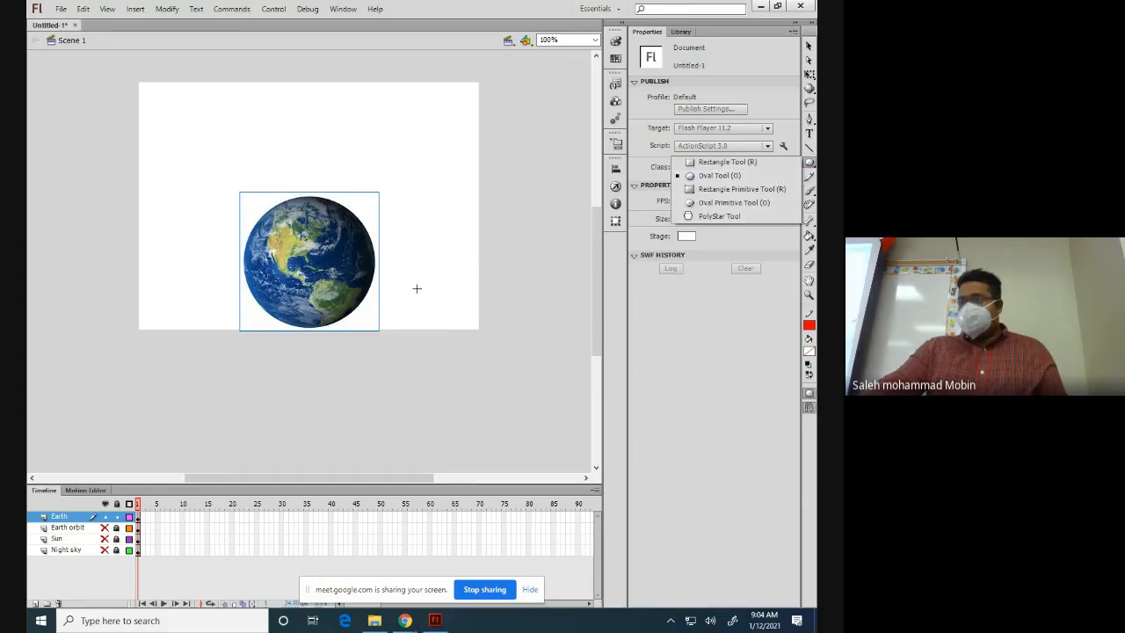
pyautogui.click(261, 219)
pyautogui.moveTo(261, 220)
pyautogui.mouseDown()
pyautogui.moveTo(307, 239)
pyautogui.moveTo(370, 322)
pyautogui.mouseUp()
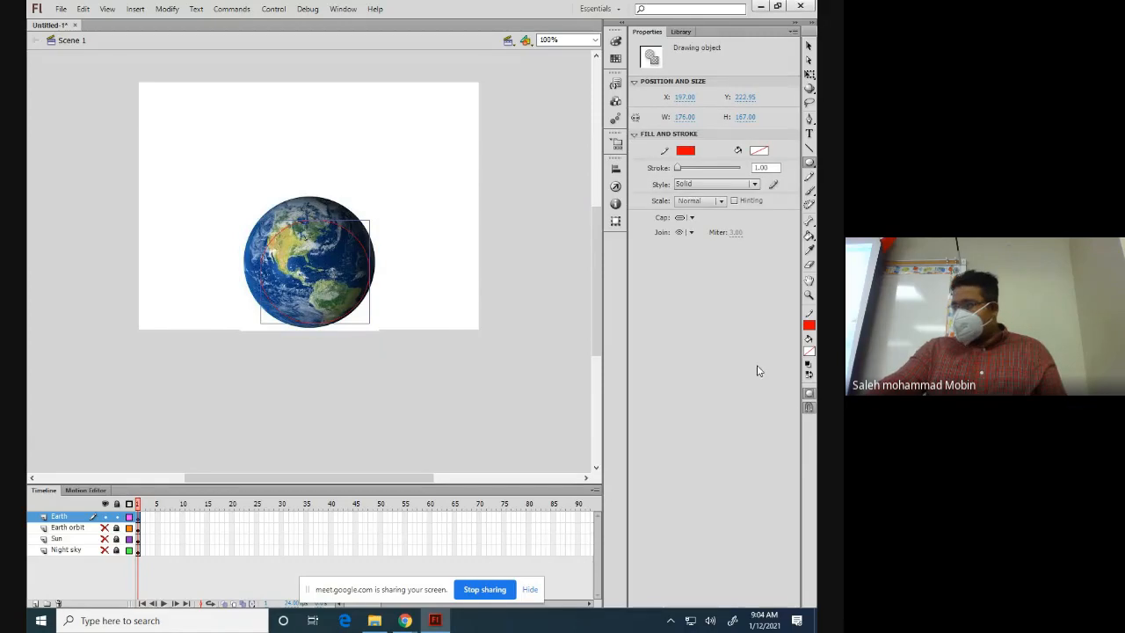
pyautogui.click(810, 353)
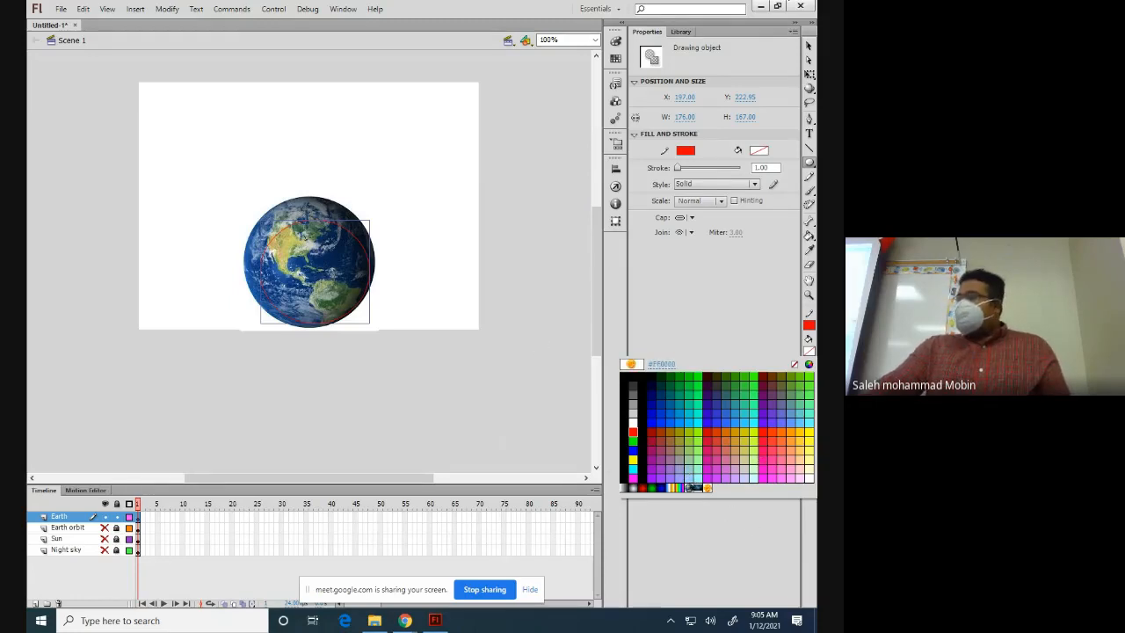
pyautogui.click(814, 40)
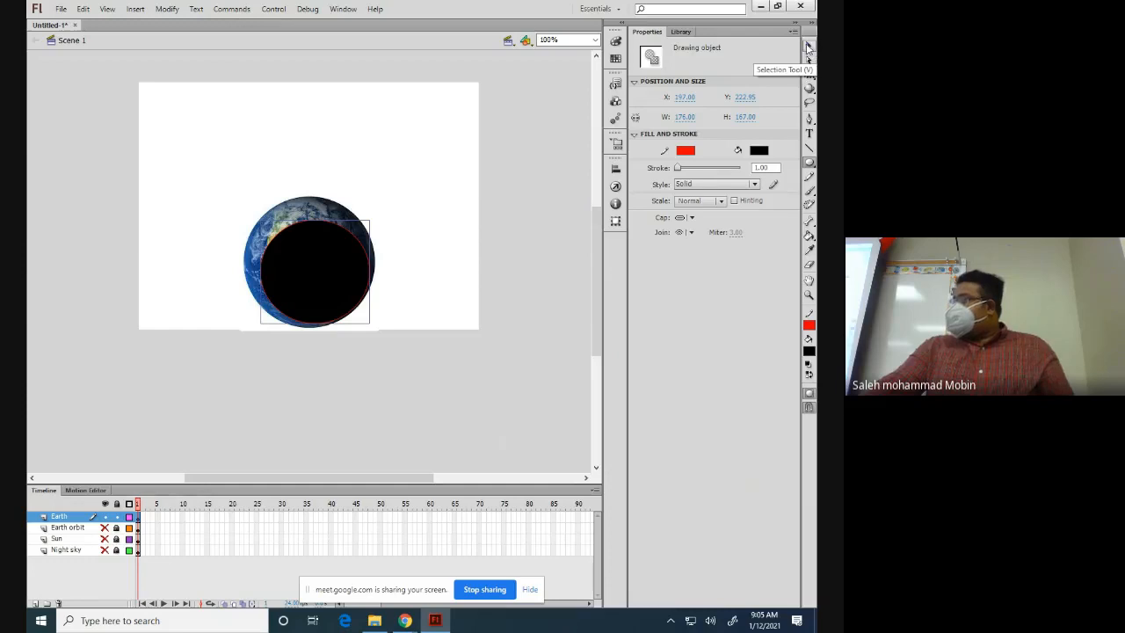
# Step: Delete the Earth image and the oval over it from the stage
pyautogui.click(809, 49)
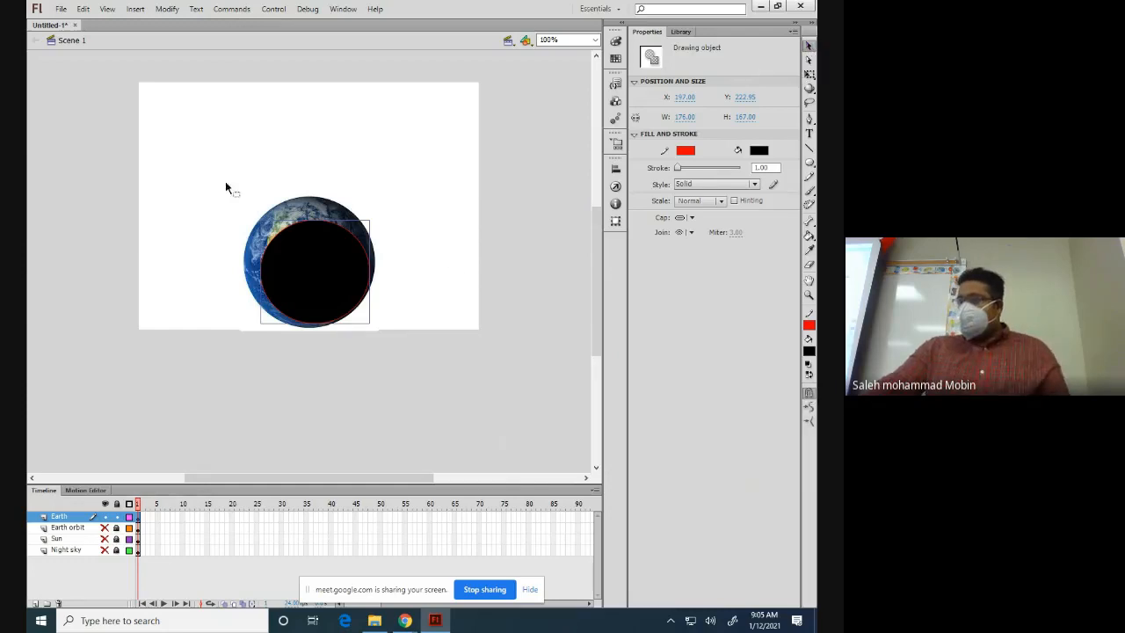
pyautogui.moveTo(209, 170); pyautogui.dragTo(416, 359)
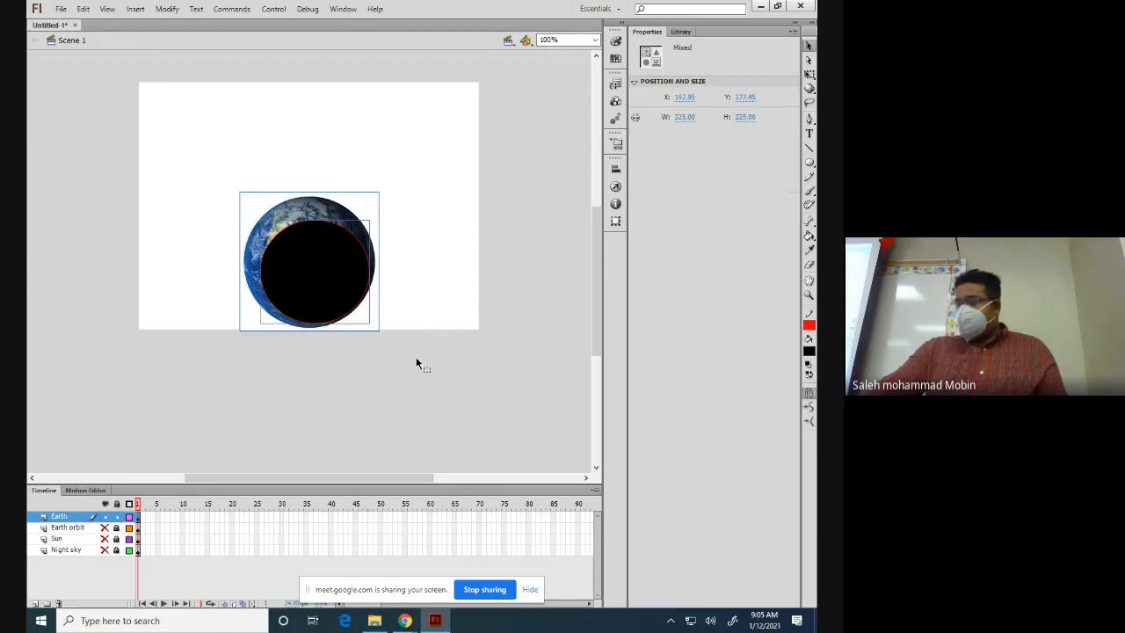
pyautogui.press('Delete')
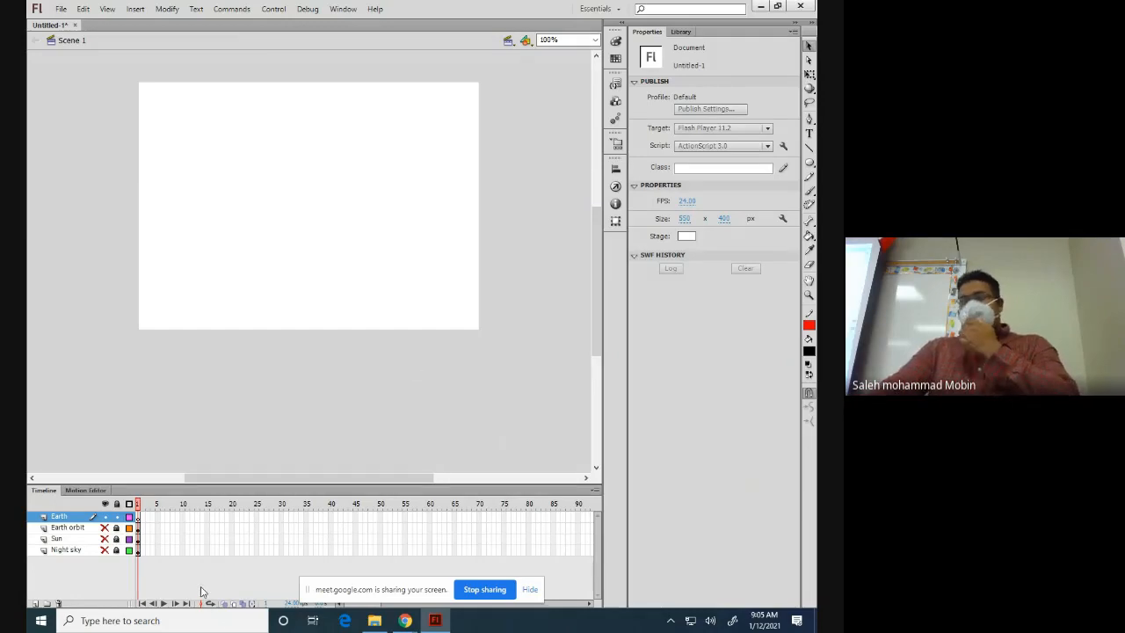
# Step: Show the Earth orbit, Sun and Night sky layers again
pyautogui.click(104, 527)
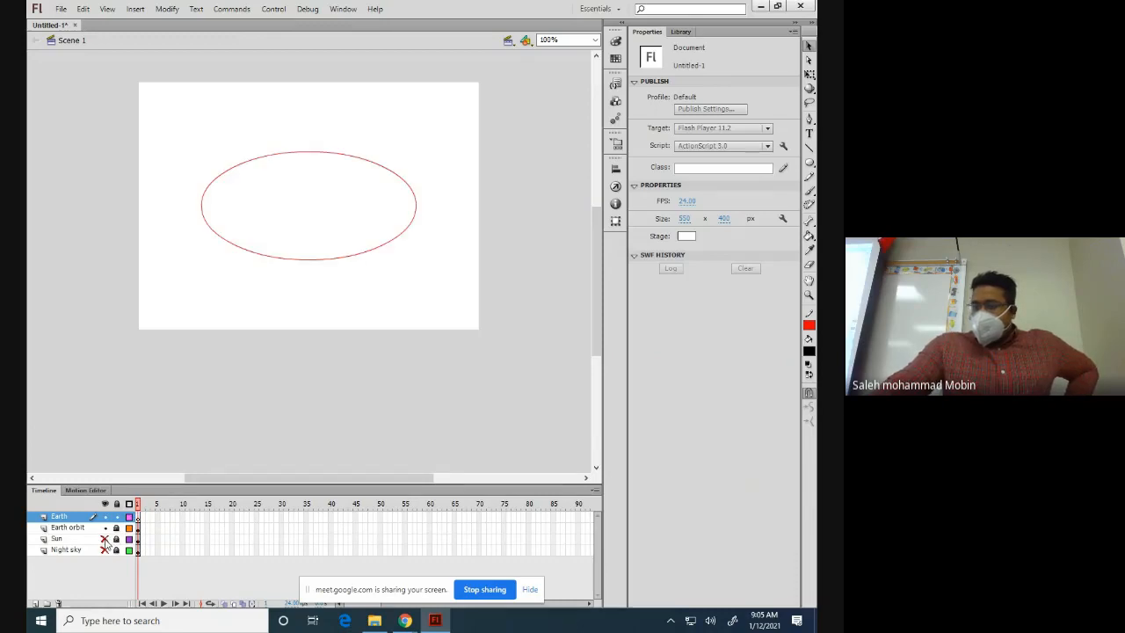
pyautogui.click(105, 538)
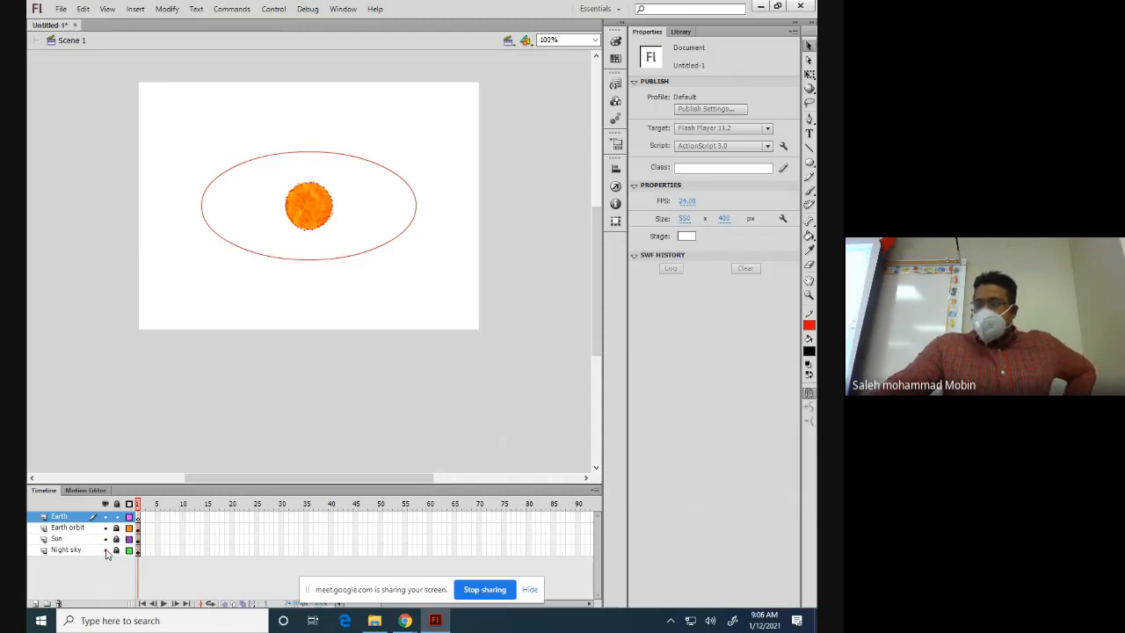
pyautogui.click(105, 550)
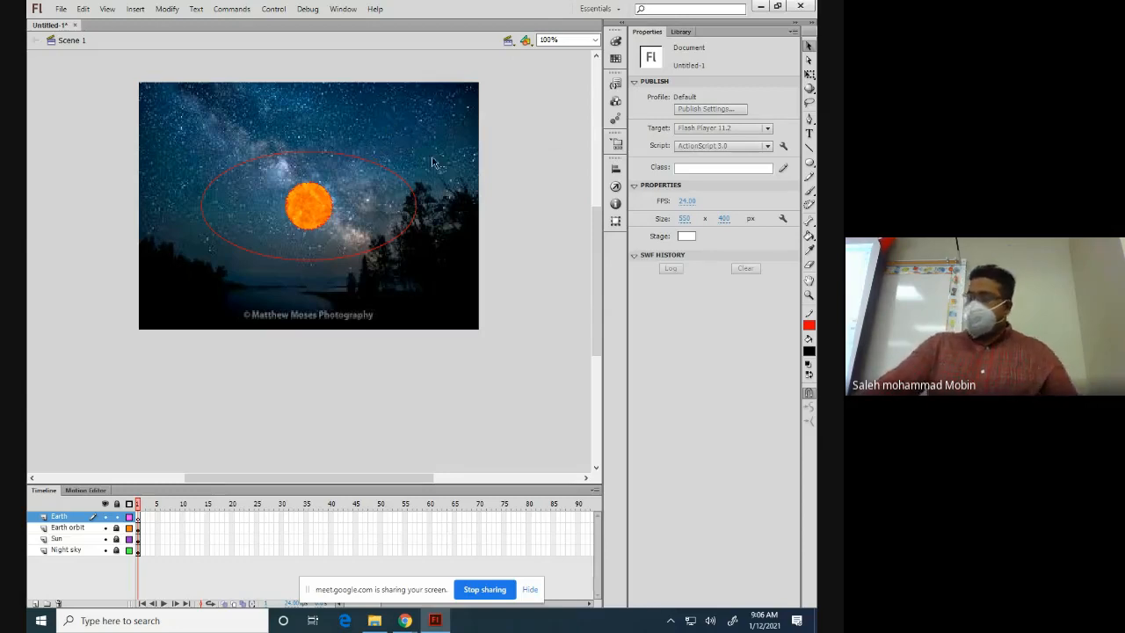
# Step: Set the fill color to the imported Earth bitmap swatch
pyautogui.click(809, 352)
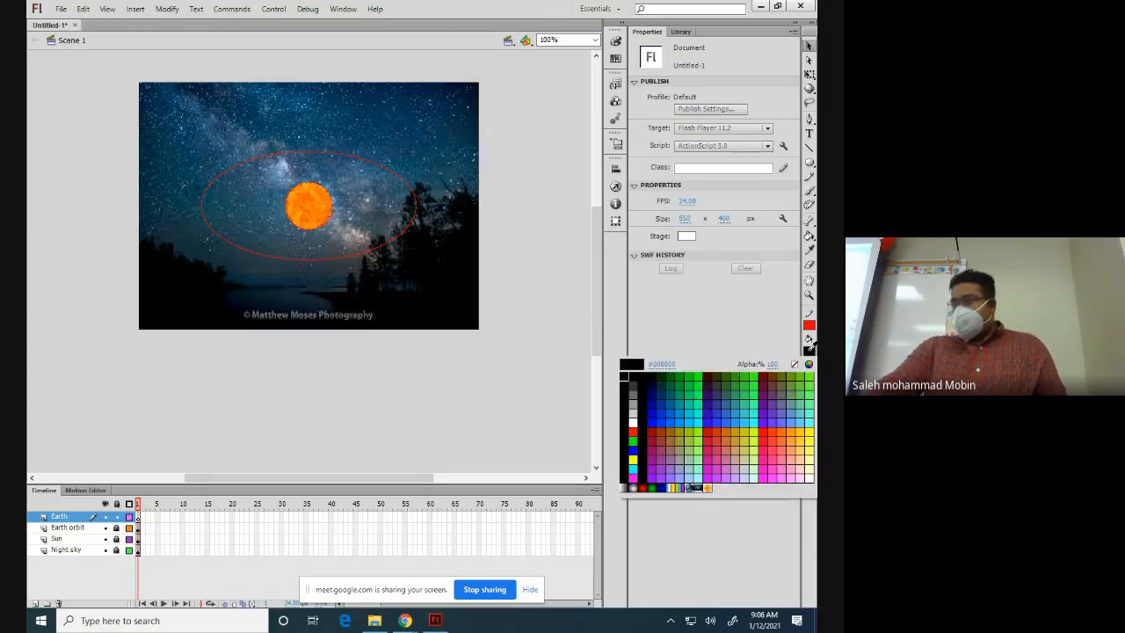
pyautogui.click(693, 486)
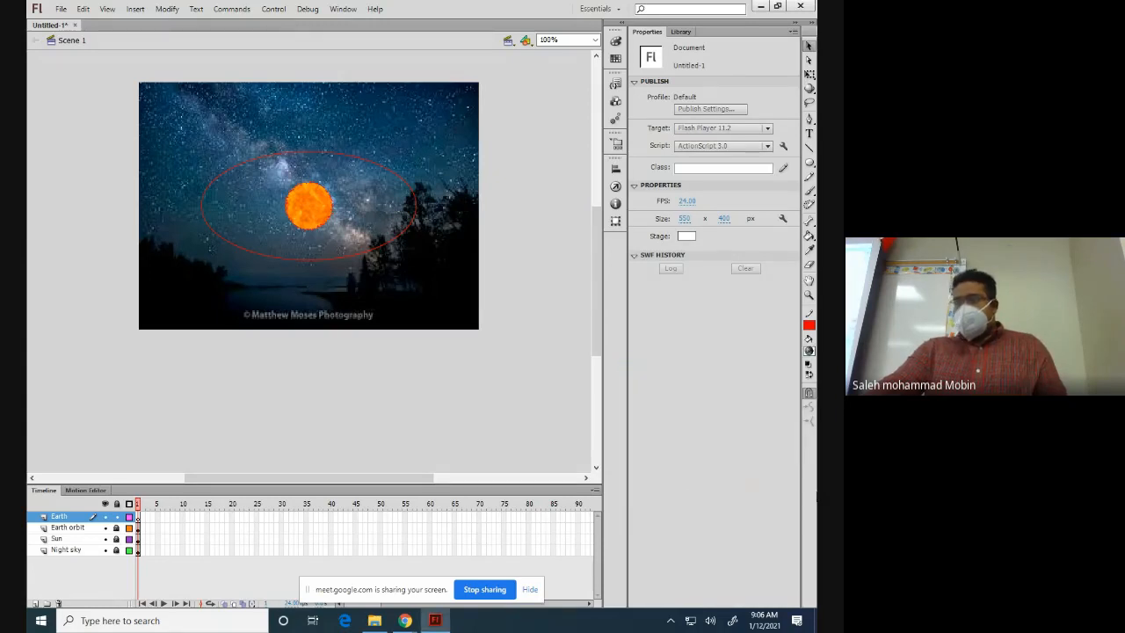
# Step: Set the stroke color to the Earth bitmap swatch and draw an Earth circle about 23 by 23 px outside the orbit's upper right
pyautogui.click(809, 326)
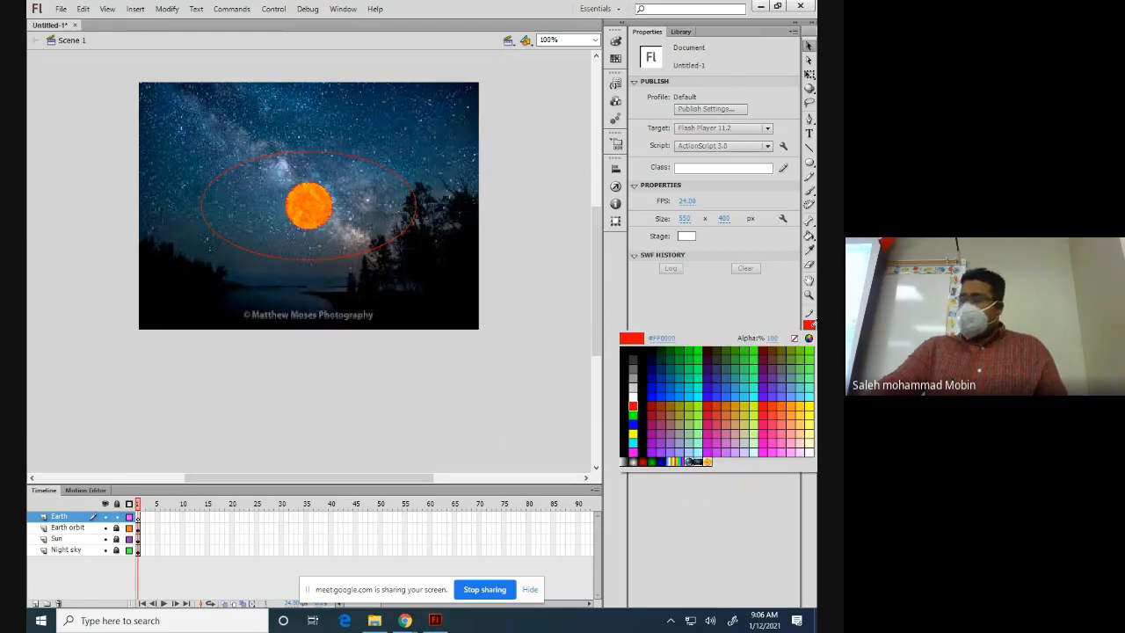
pyautogui.click(690, 469)
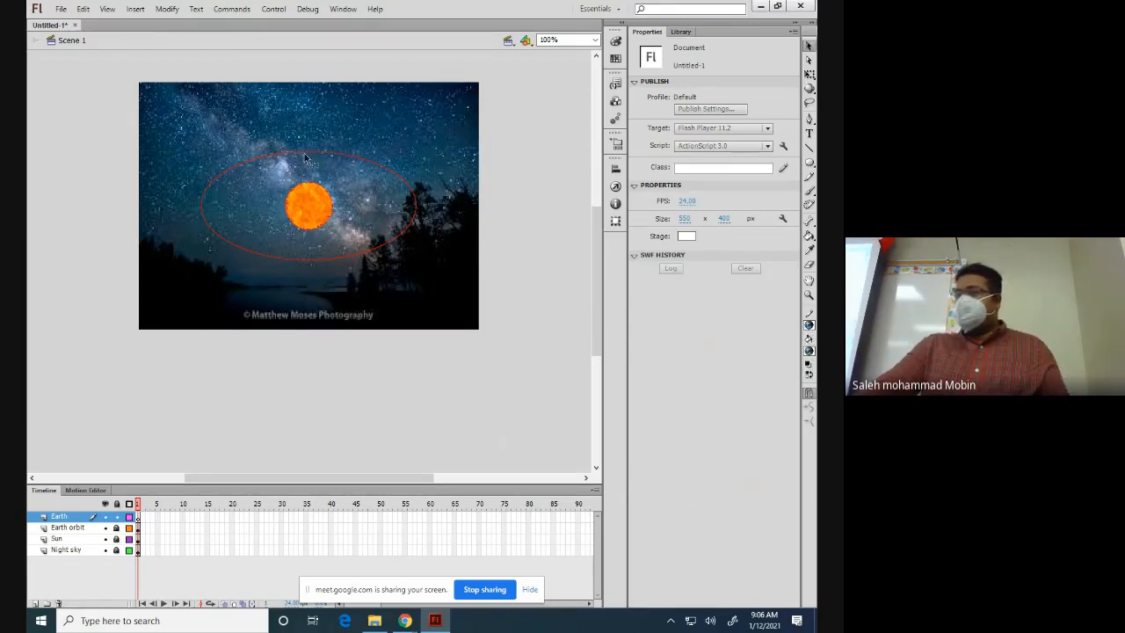
pyautogui.click(809, 163)
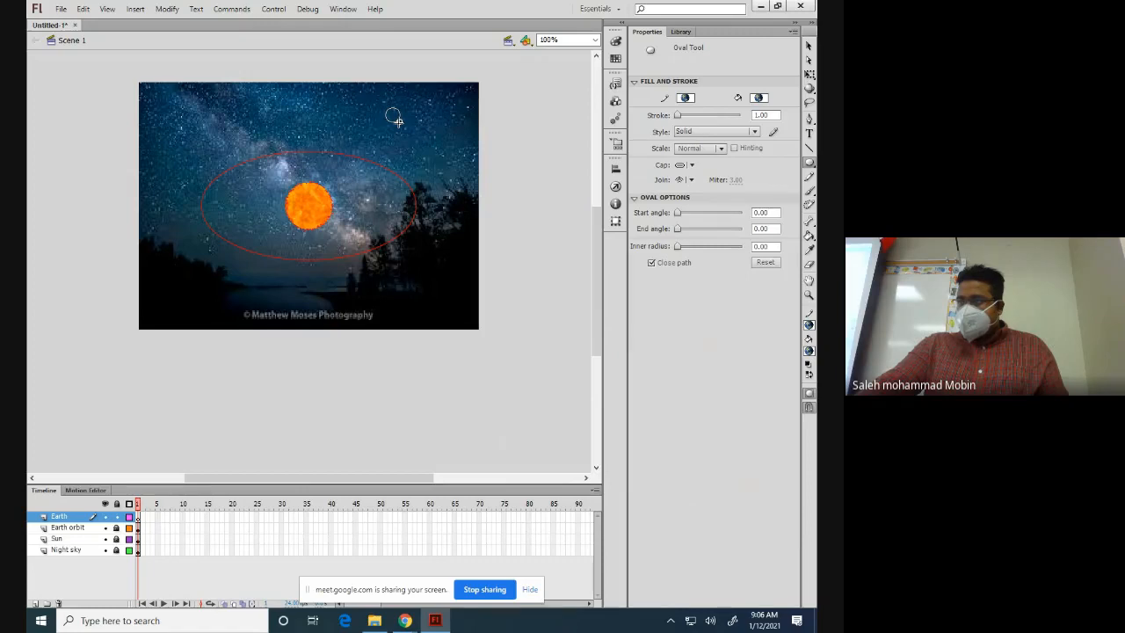
pyautogui.moveTo(398, 123); pyautogui.dragTo(378, 103)
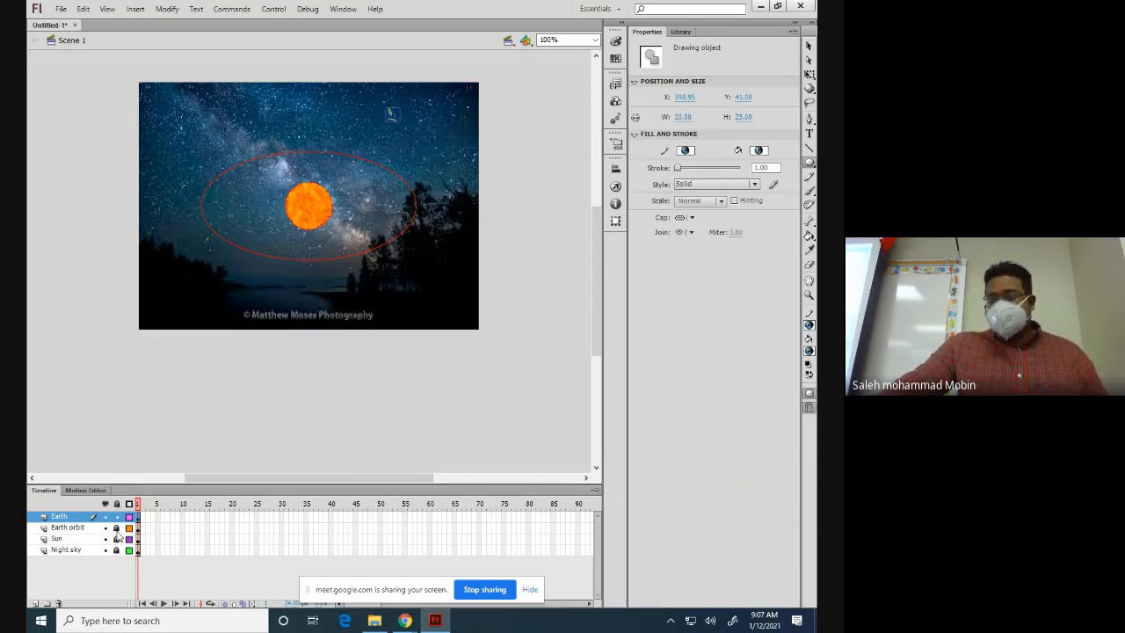
# Step: Unlock the Earth orbit layer and erase a small gap in the orbit line near the Earth with a small round Eraser
pyautogui.click(117, 530)
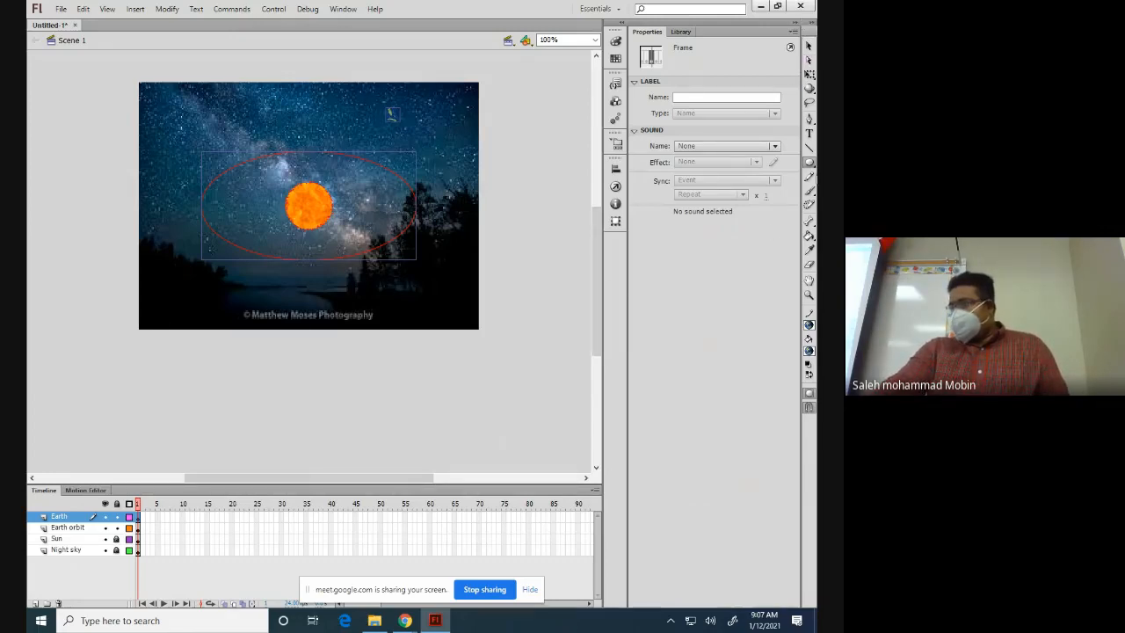
pyautogui.click(808, 268)
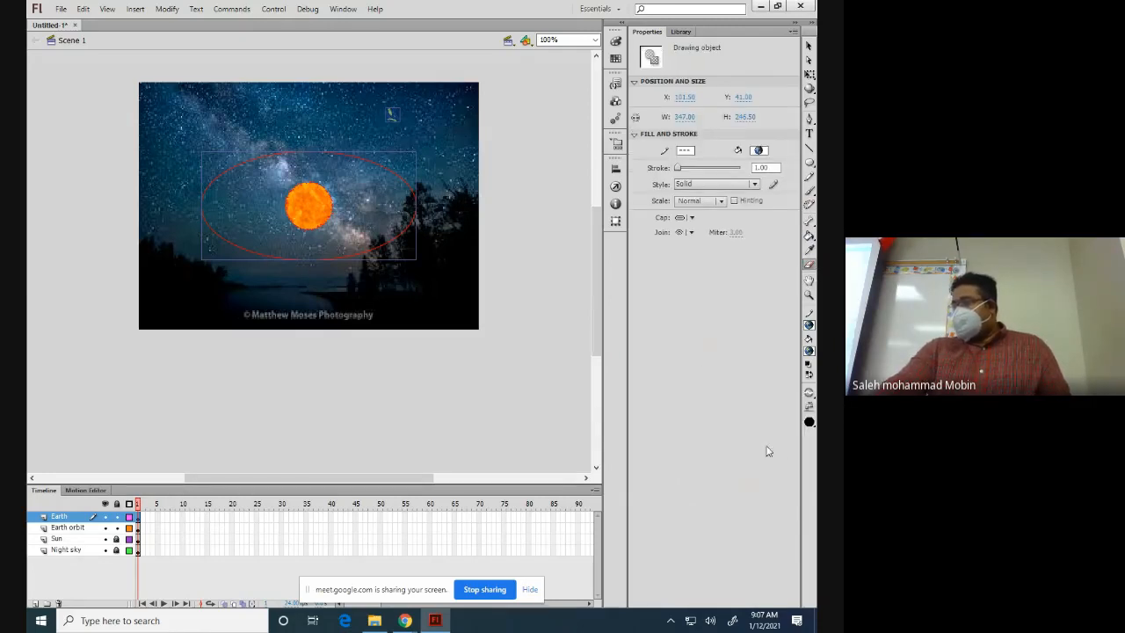
pyautogui.click(808, 422)
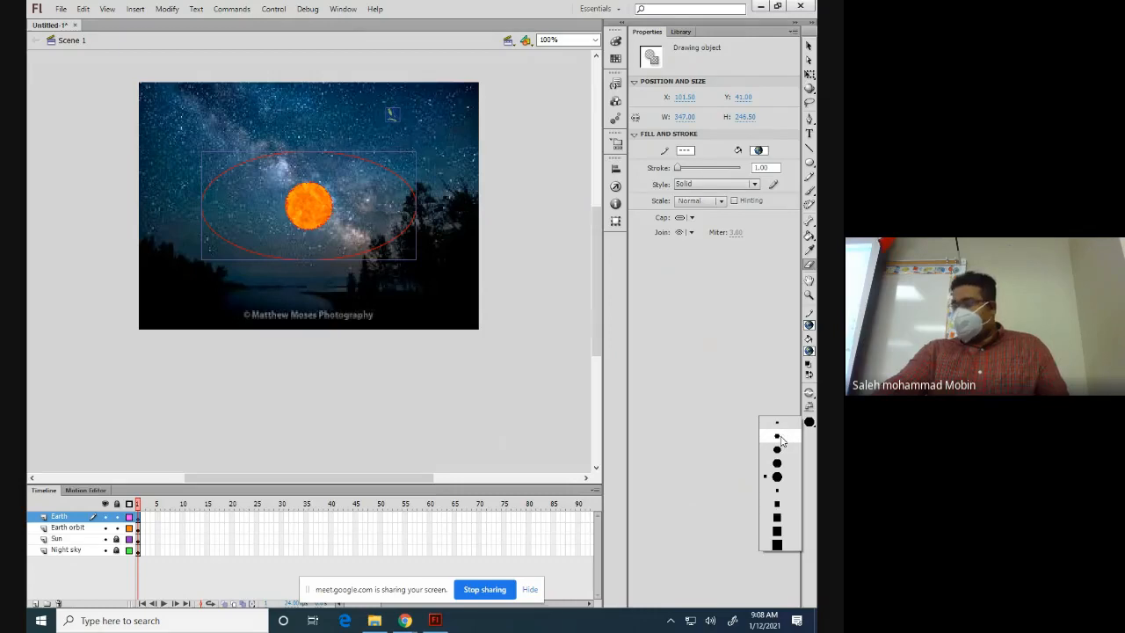
pyautogui.click(778, 436)
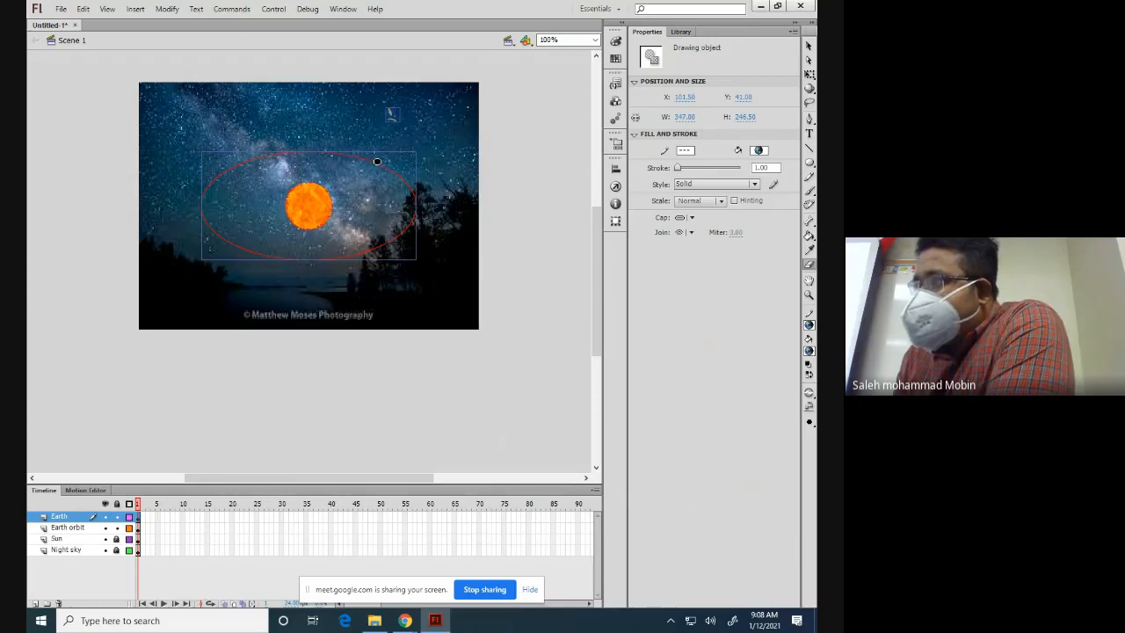
pyautogui.moveTo(377, 162); pyautogui.dragTo(377, 164)
pyautogui.click(481, 238)
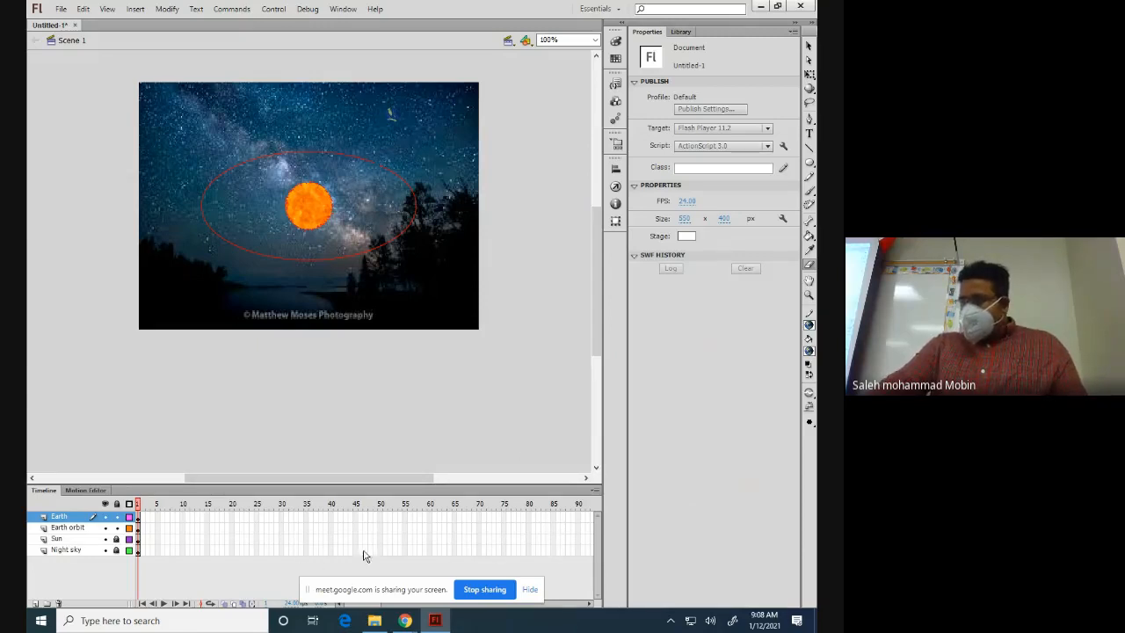
pyautogui.scroll(-2, 410, 457)
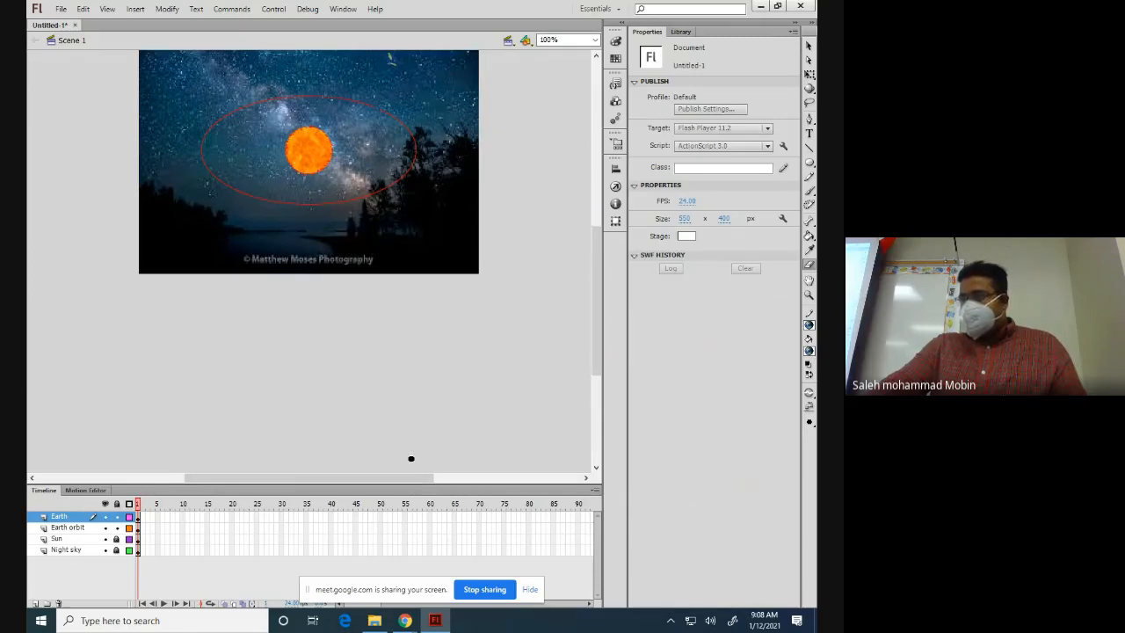
pyautogui.scroll(-1, 410, 458)
pyautogui.scroll(2, 411, 458)
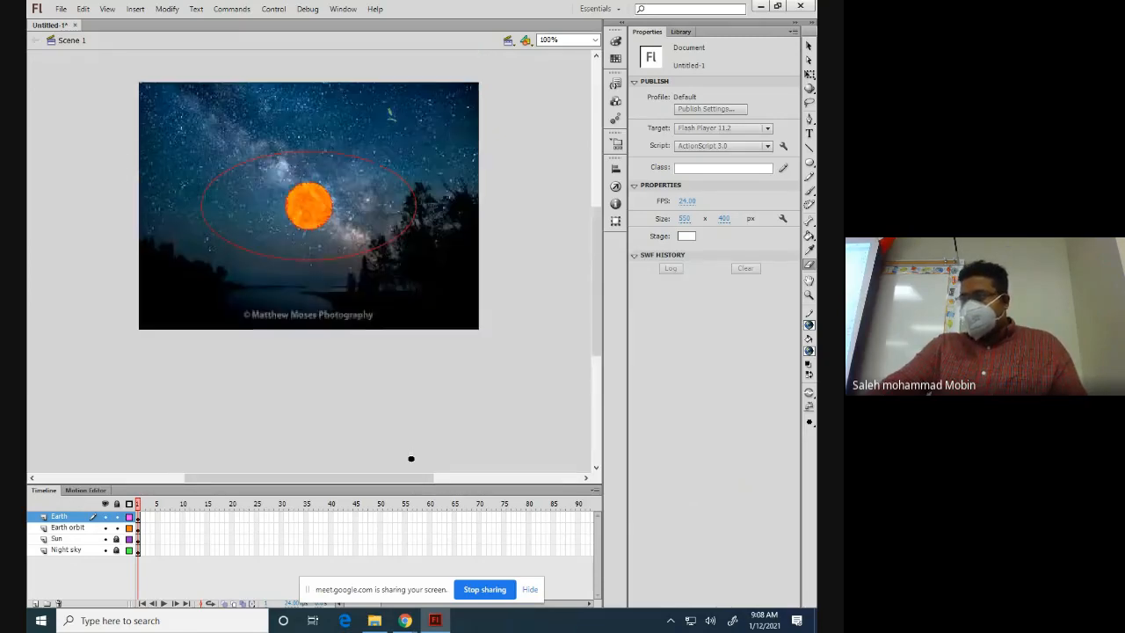
pyautogui.scroll(-2, 411, 458)
pyautogui.scroll(1, 410, 458)
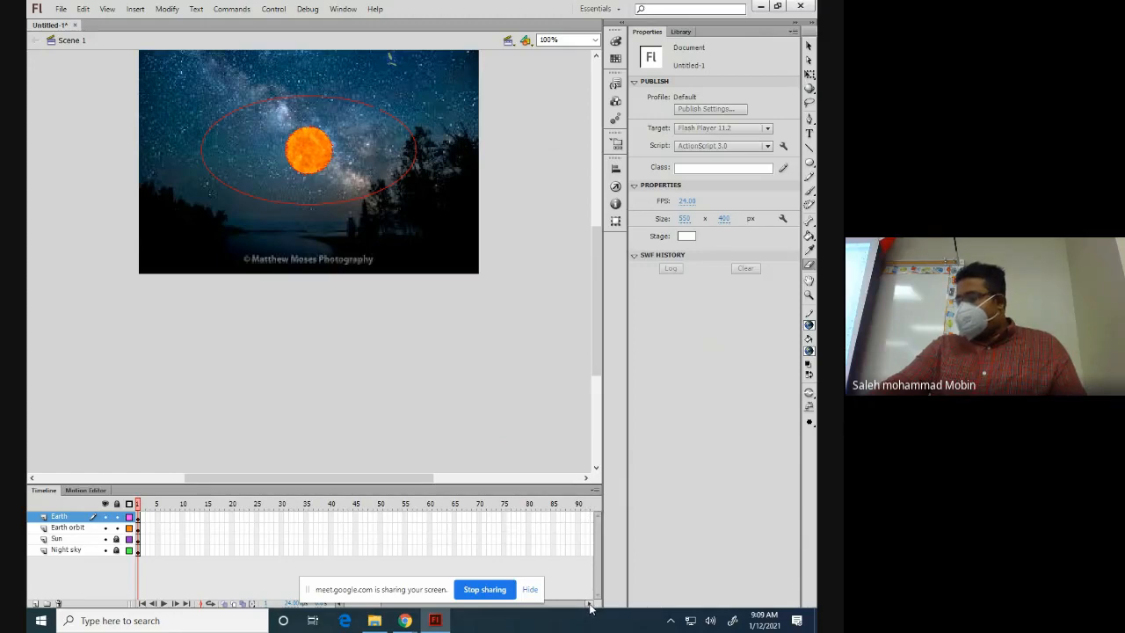
# Step: Insert keyframes at frame 100 on the Earth and Earth orbit layers
pyautogui.moveTo(588, 605); pyautogui.dragTo(588, 605)
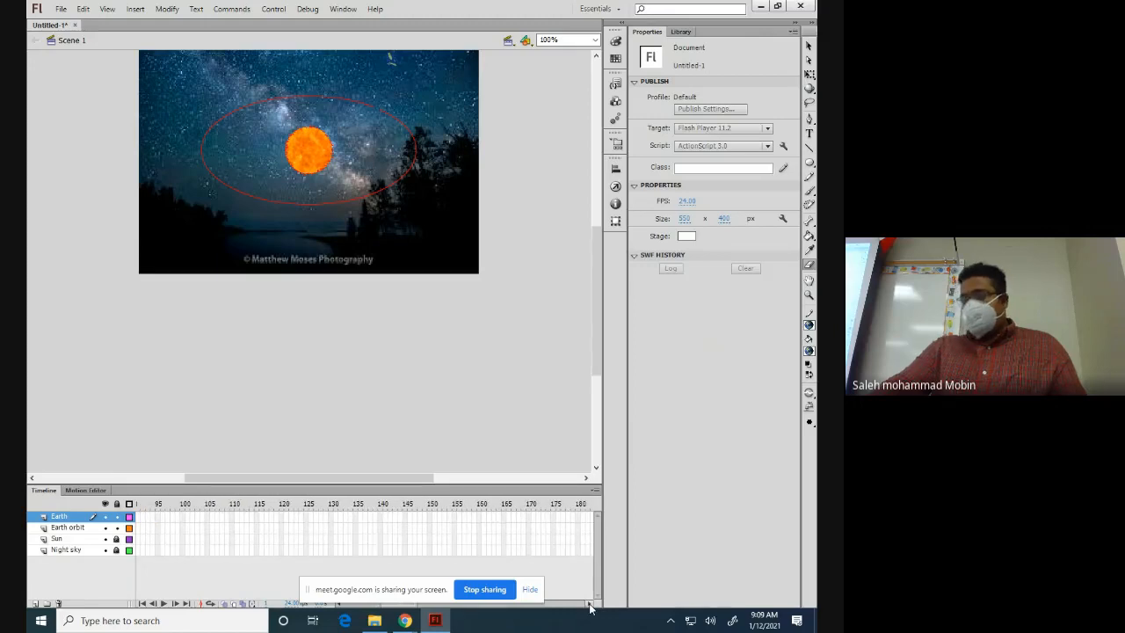
pyautogui.click(148, 527)
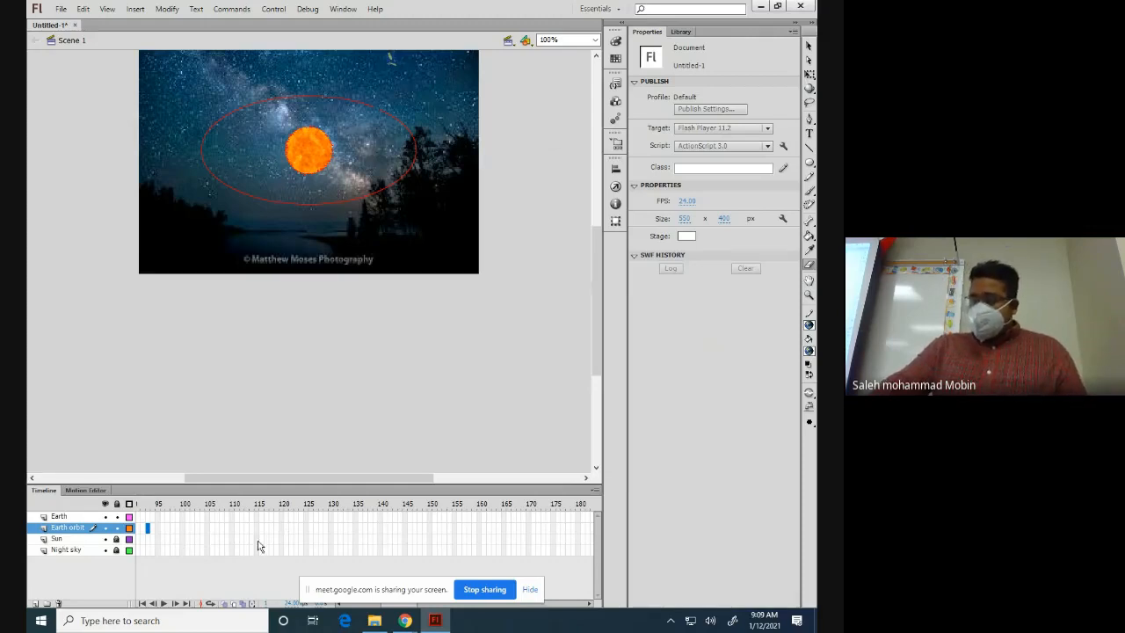
pyautogui.click(183, 517)
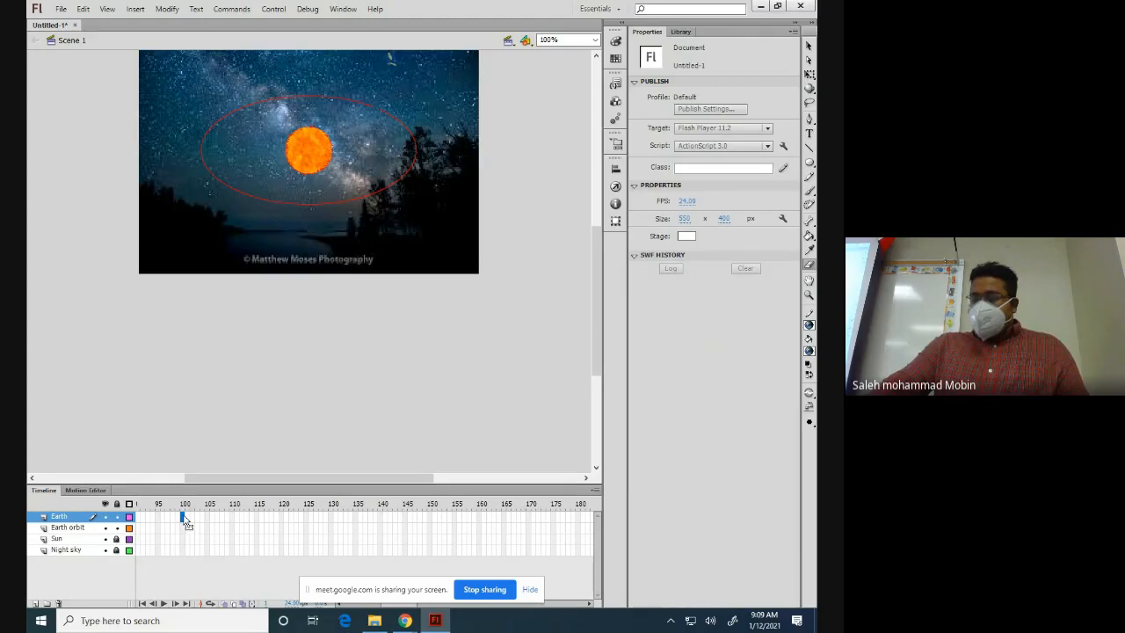
pyautogui.rightClick(184, 520)
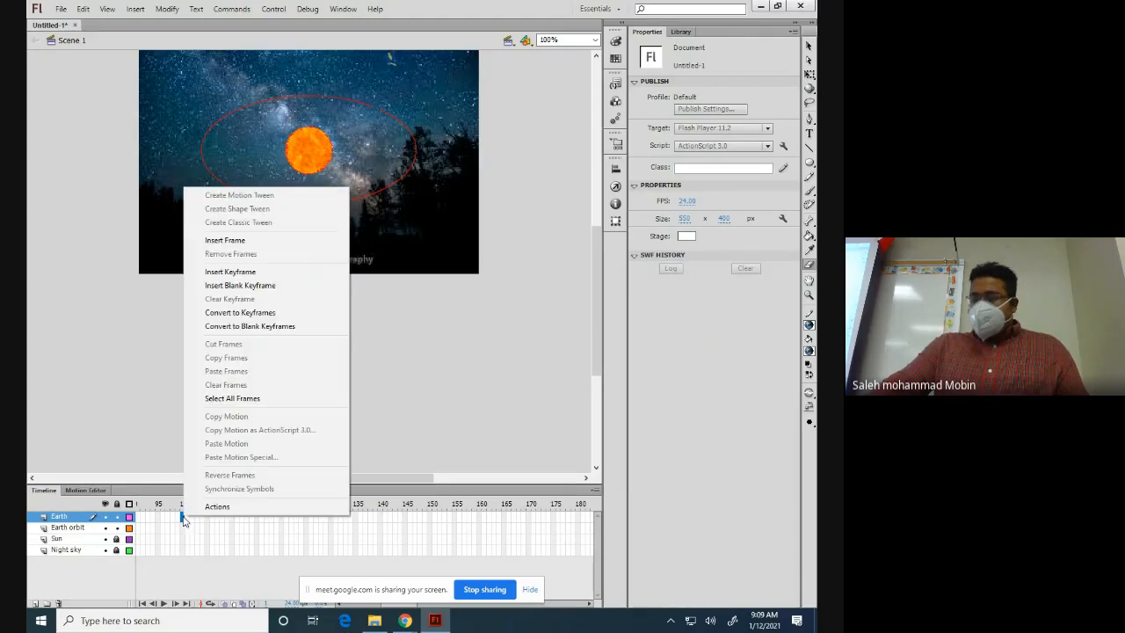
pyautogui.click(229, 273)
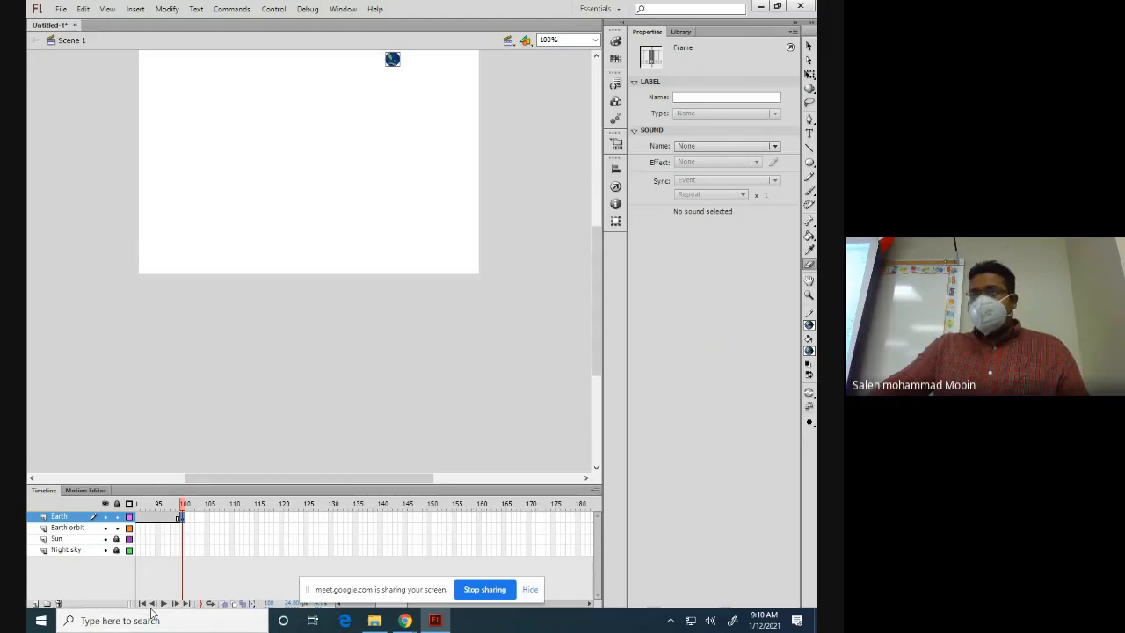
pyautogui.click(185, 531)
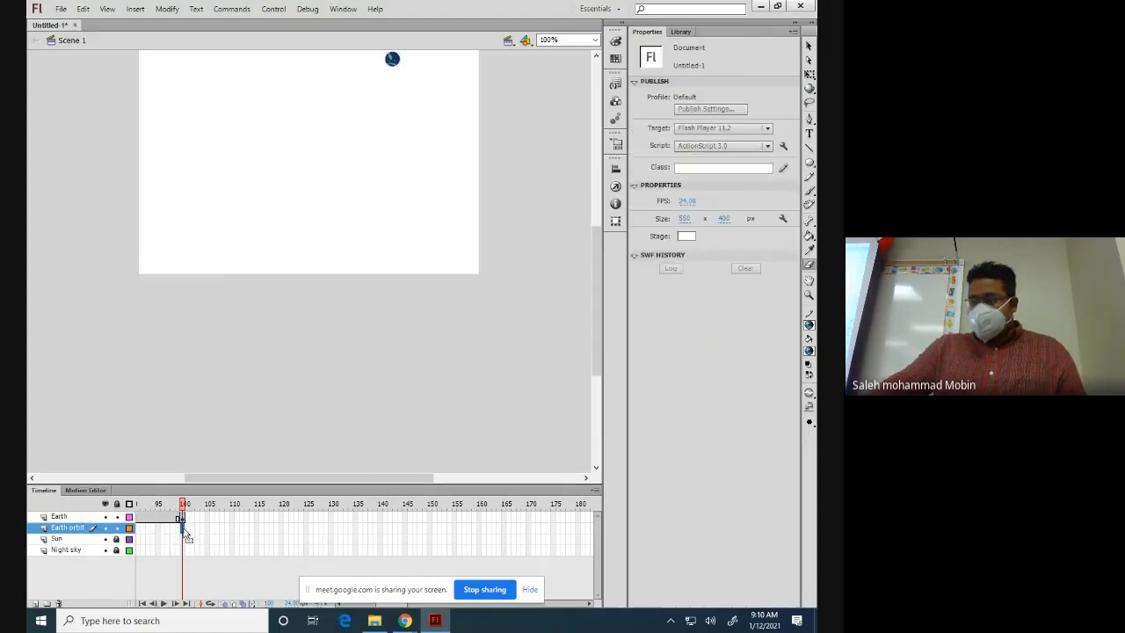
pyautogui.rightClick(184, 531)
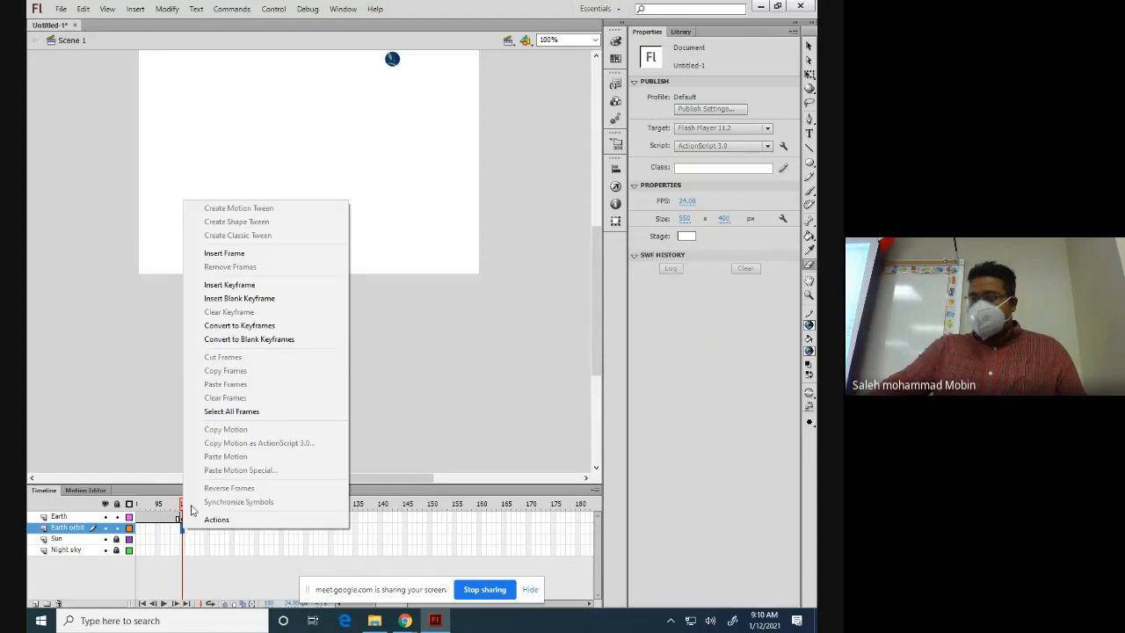
pyautogui.click(229, 286)
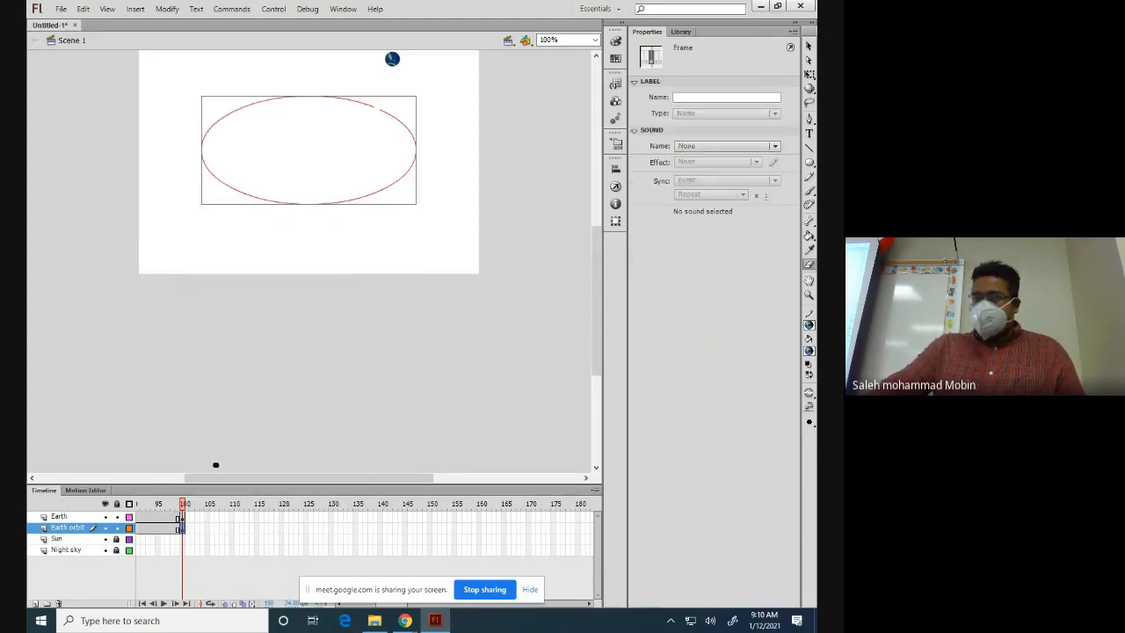
# Step: Try inserting a regular frame at frame 100 of the Sun layer and undo it
pyautogui.click(183, 538)
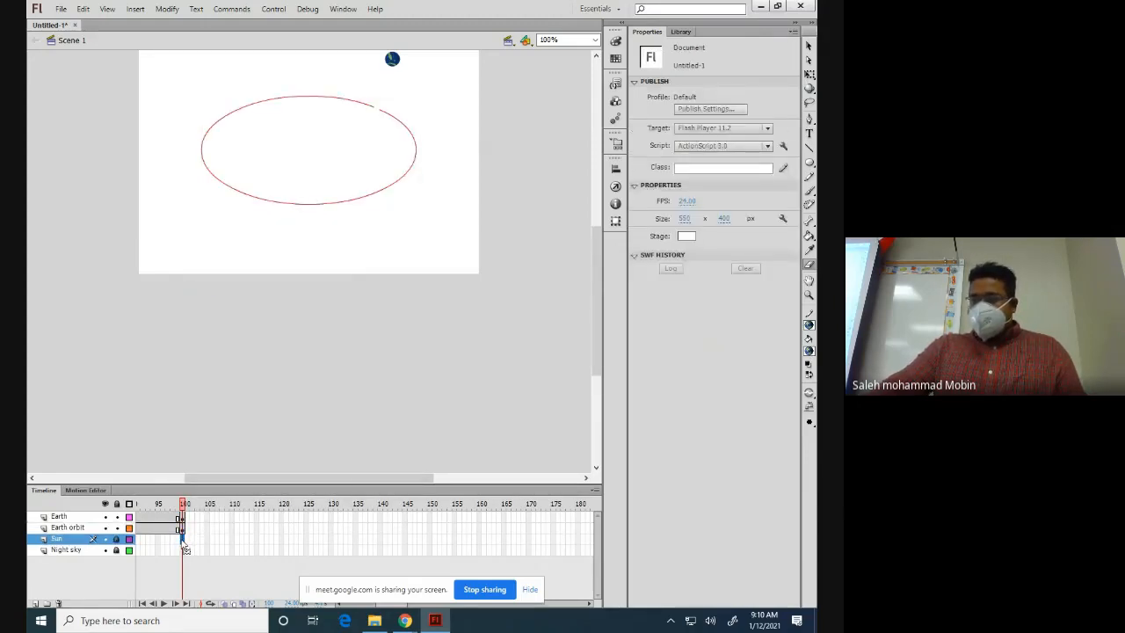
pyautogui.rightClick(182, 541)
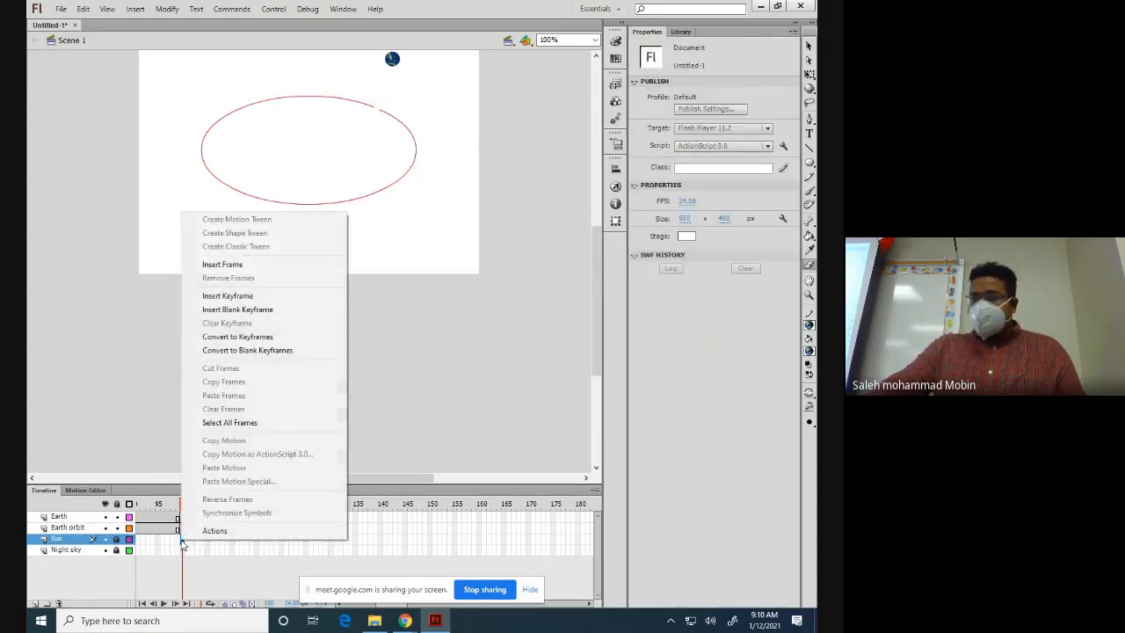
pyautogui.click(215, 266)
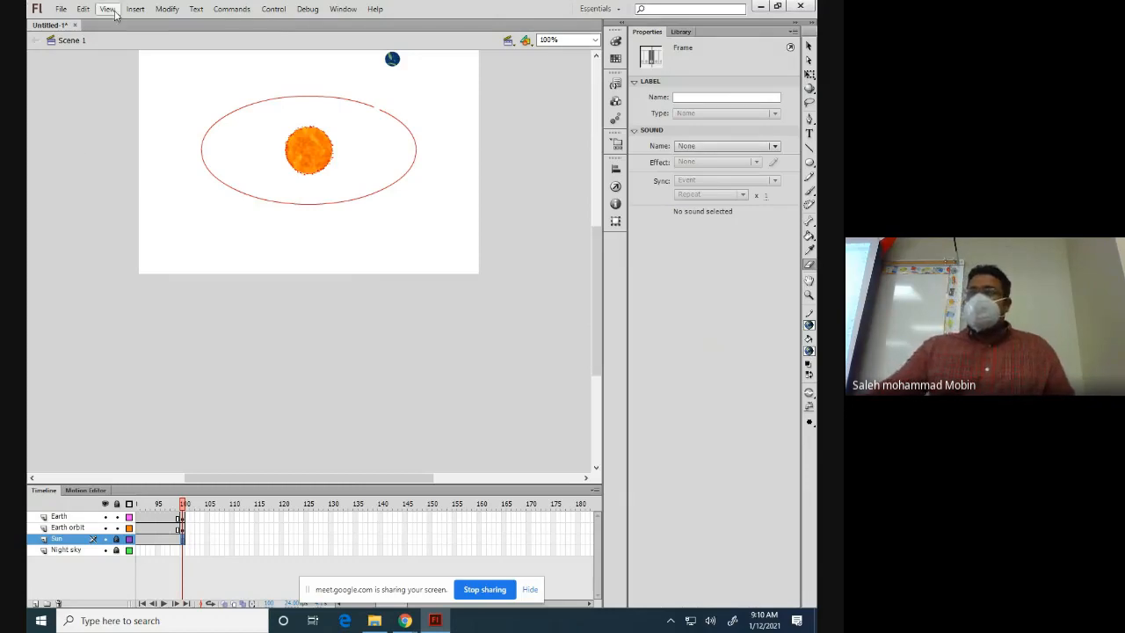
pyautogui.click(83, 9)
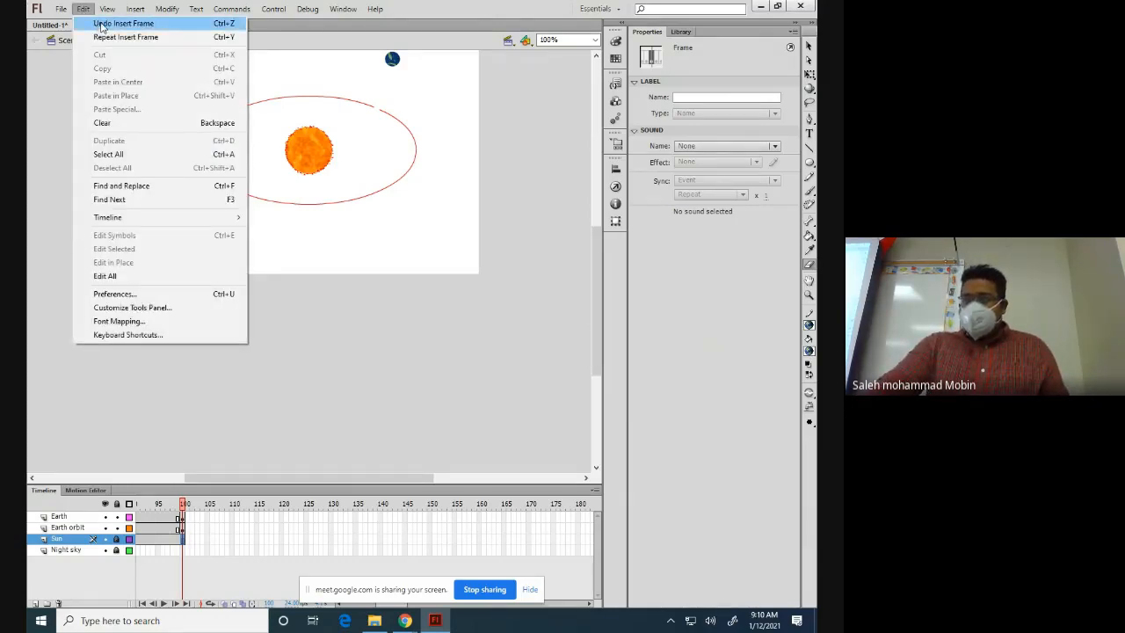
pyautogui.click(101, 24)
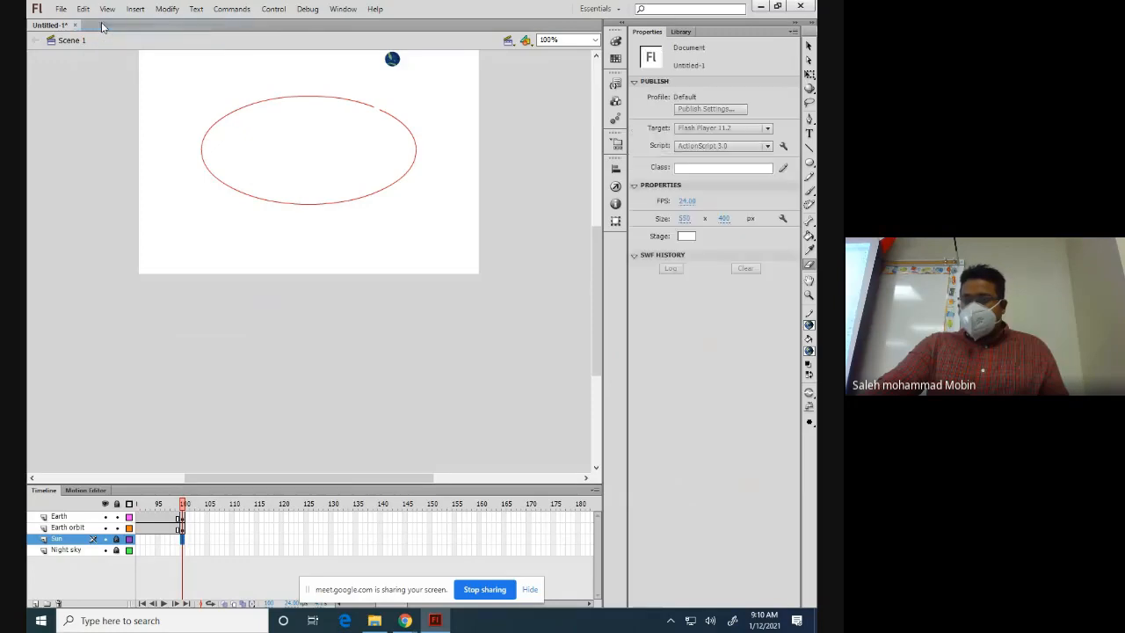
# Step: Insert keyframes at frame 100 on the Sun and Night sky layers
pyautogui.click(201, 538)
pyautogui.click(183, 541)
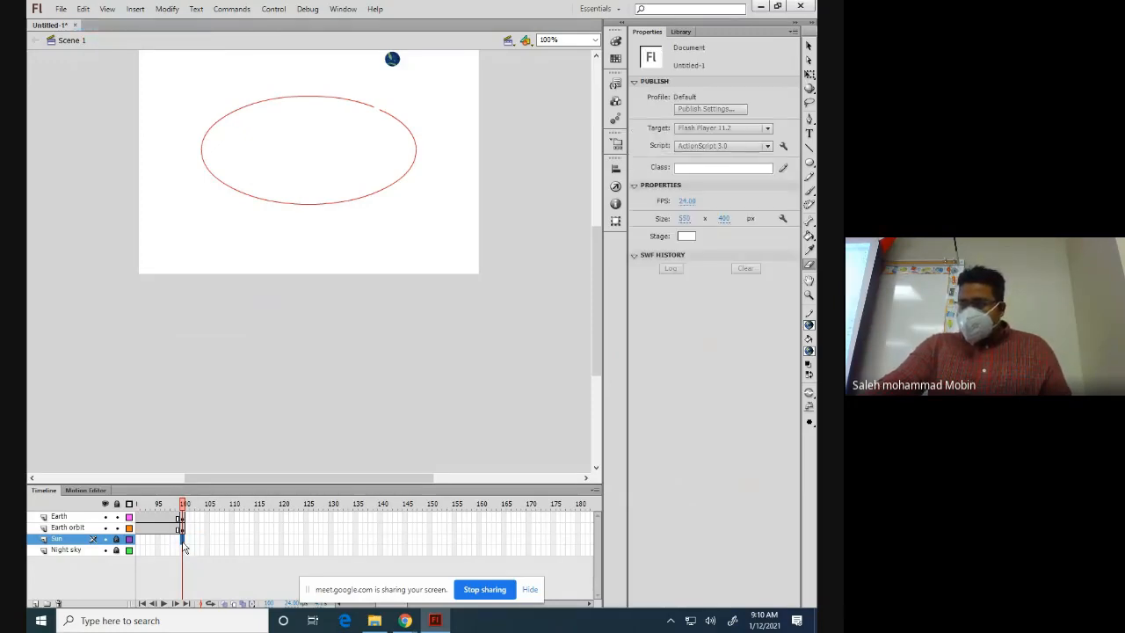
pyautogui.rightClick(184, 544)
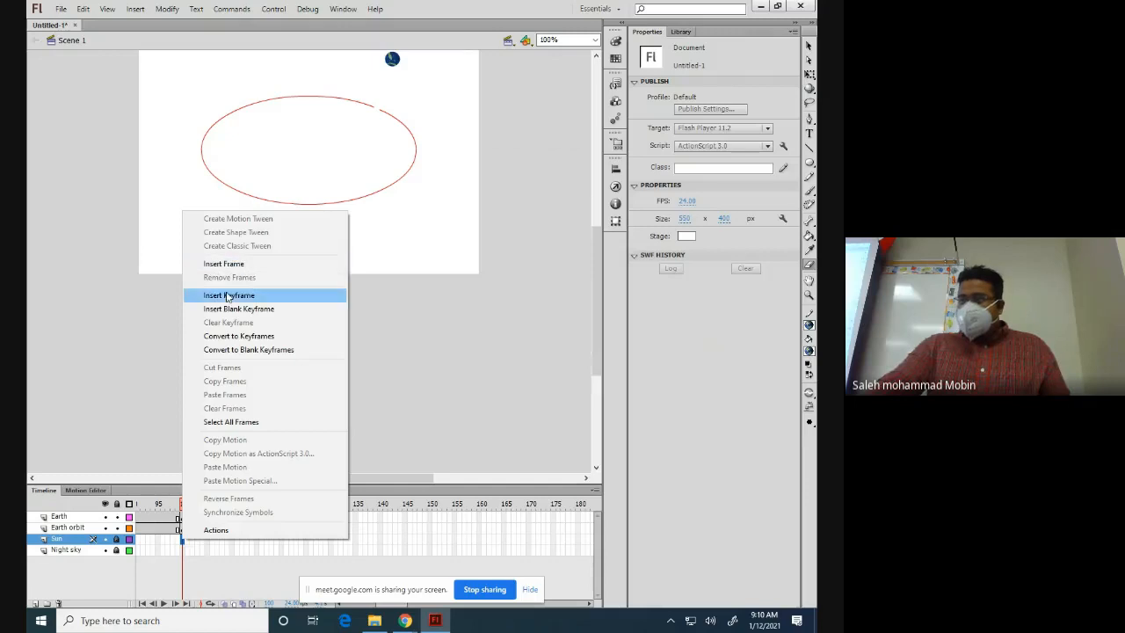
pyautogui.click(228, 295)
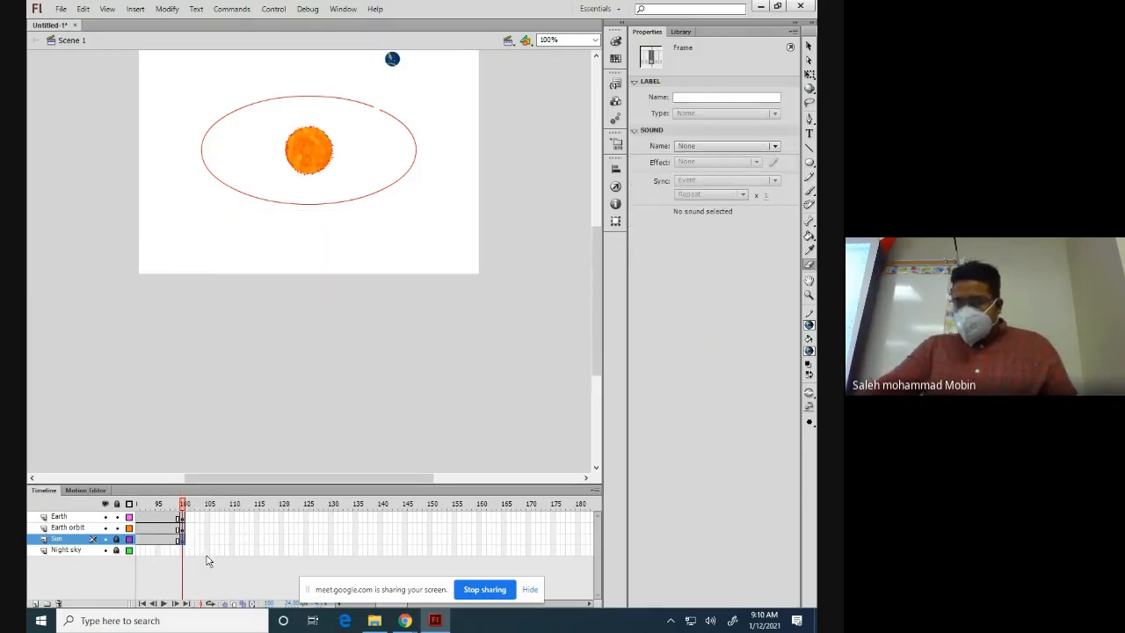
pyautogui.click(183, 550)
pyautogui.rightClick(184, 550)
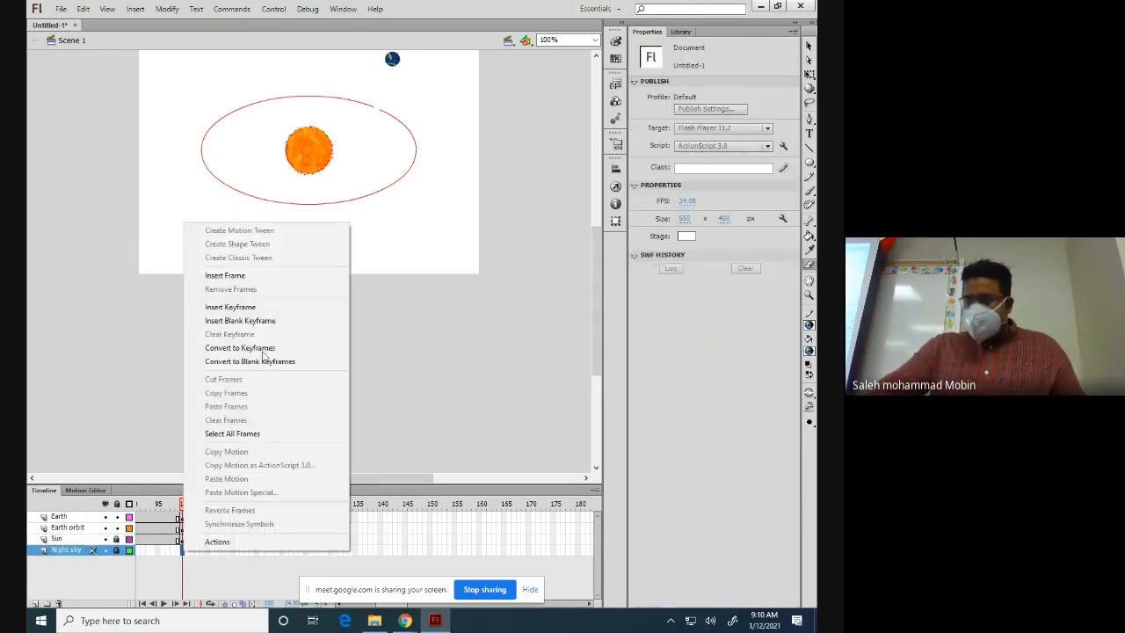
pyautogui.click(236, 306)
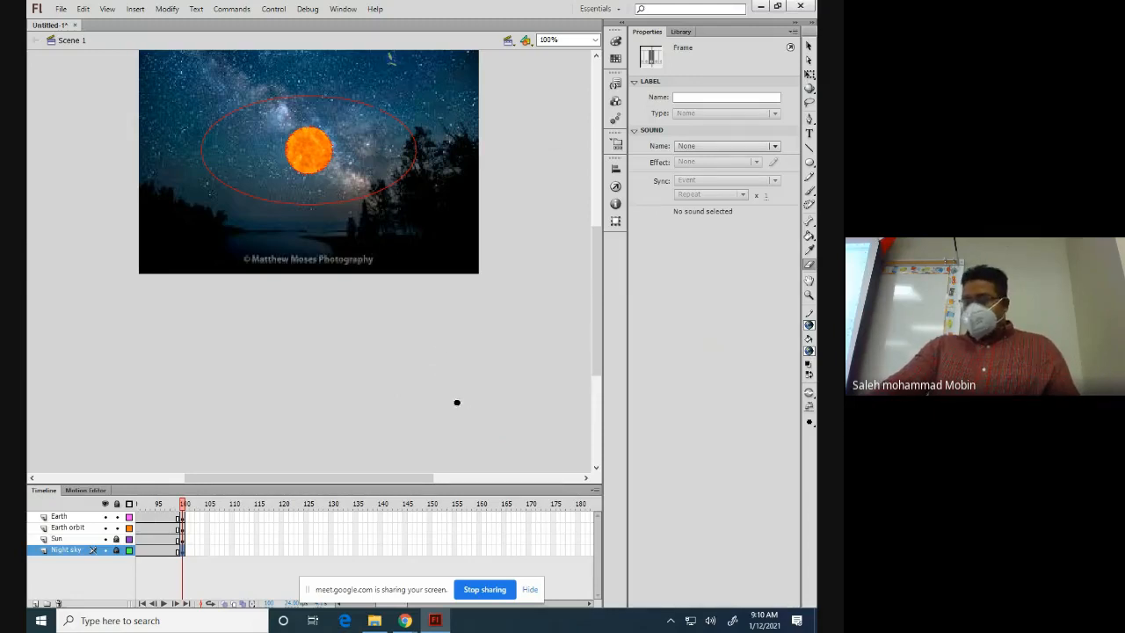
# Step: At frame 100, move the Earth onto the lower end of the orbit gap, at about X 378, Y 123
pyautogui.click(527, 363)
pyautogui.scroll(-6, 526, 363)
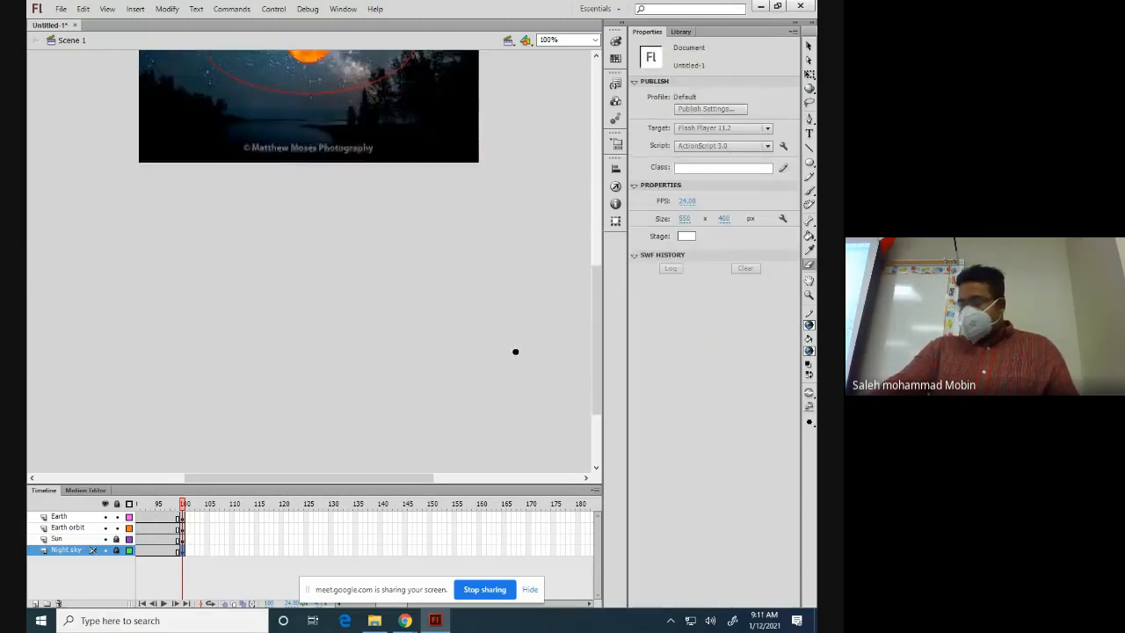
pyautogui.scroll(6, 517, 357)
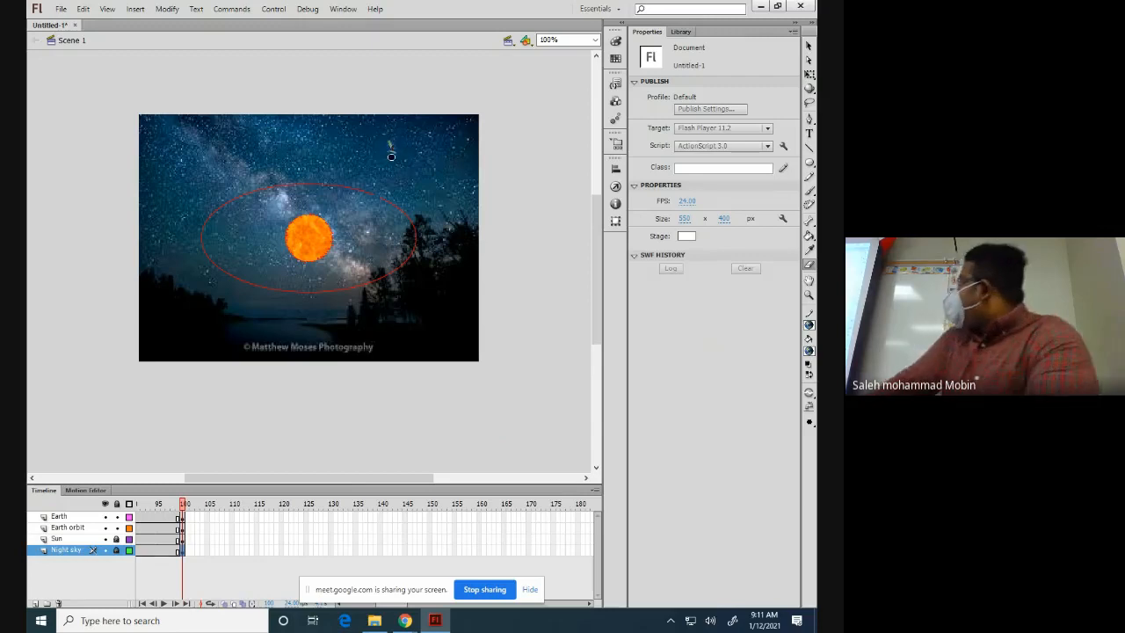
pyautogui.click(809, 47)
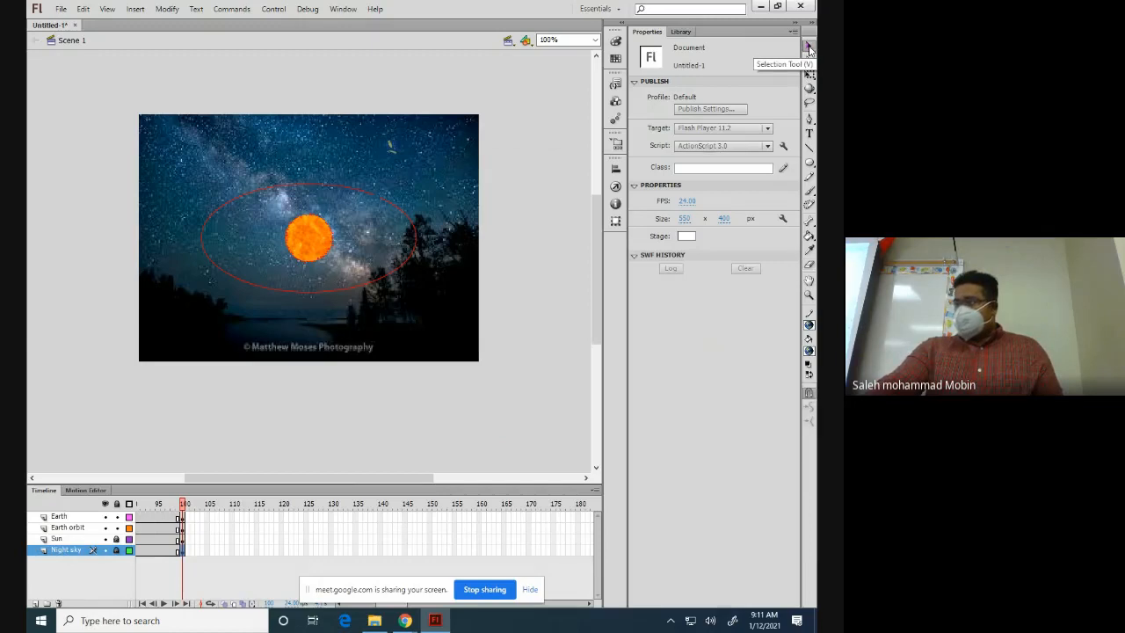
pyautogui.click(392, 149)
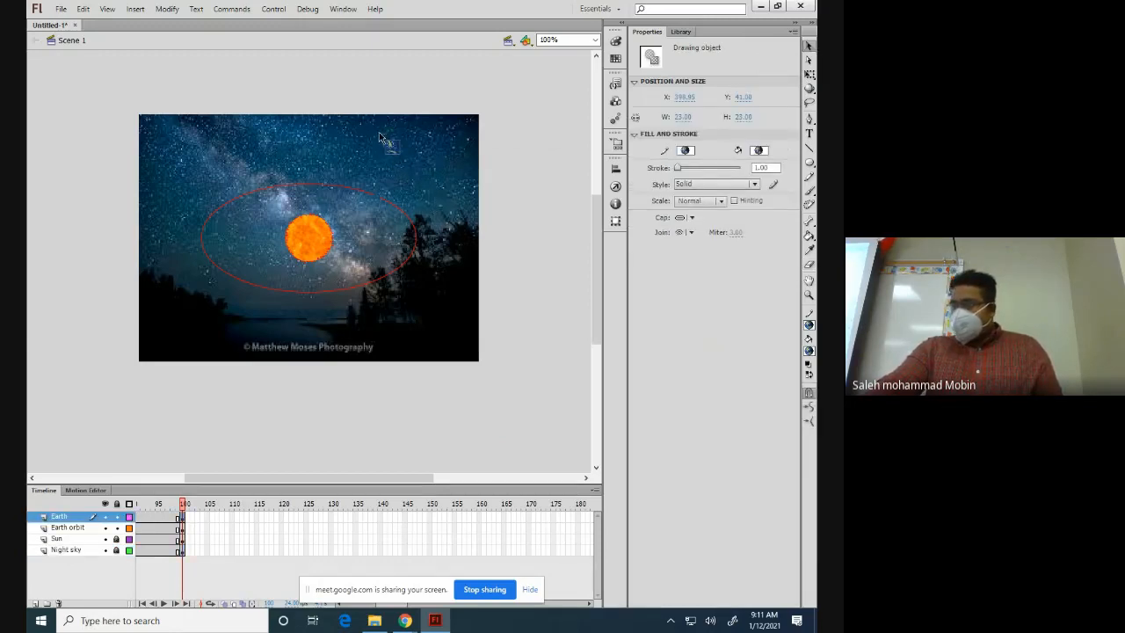
pyautogui.moveTo(391, 149); pyautogui.dragTo(409, 169)
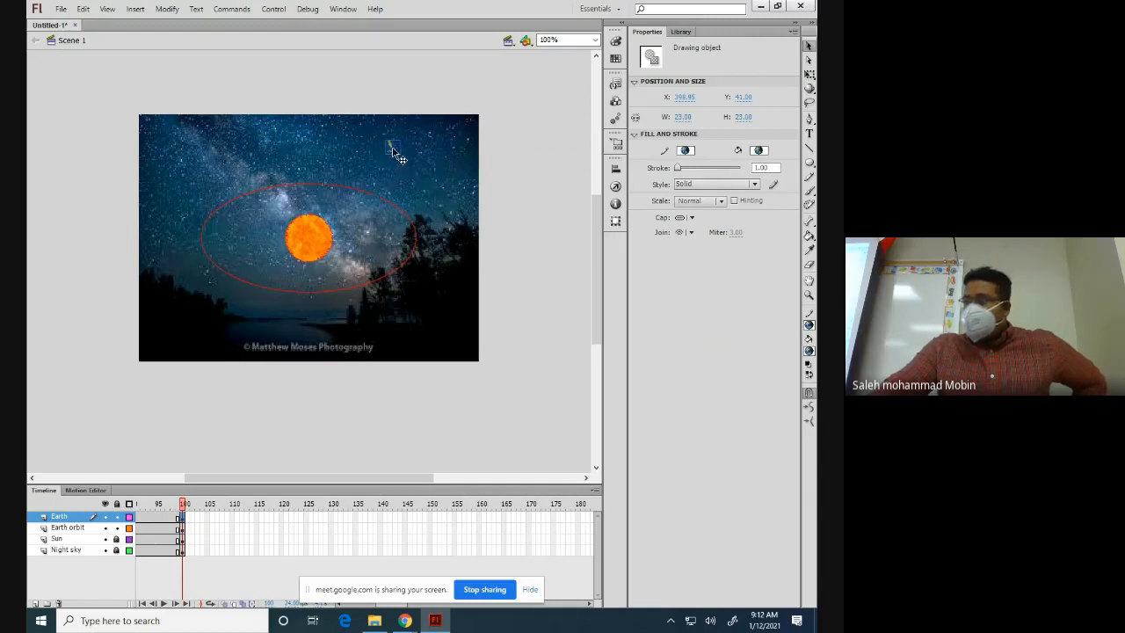
pyautogui.moveTo(395, 162); pyautogui.dragTo(384, 204)
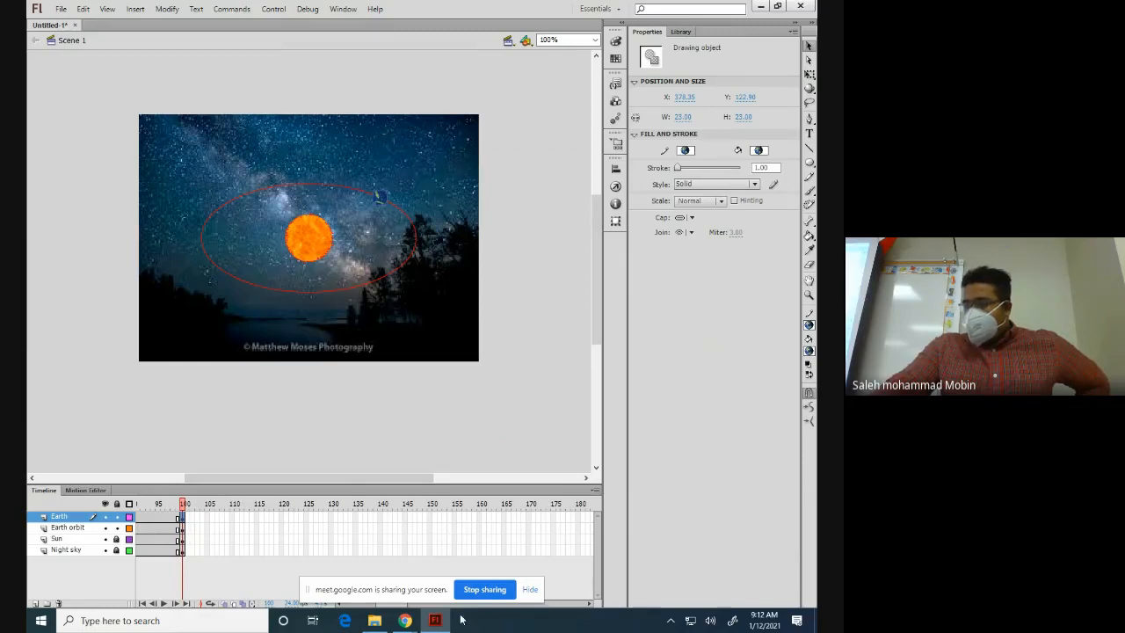
# Step: At frame 1 of the Earth layer, move the Earth onto the upper end of the orbit gap, at about X 369, Y 118
pyautogui.moveTo(388, 591); pyautogui.dragTo(479, 477)
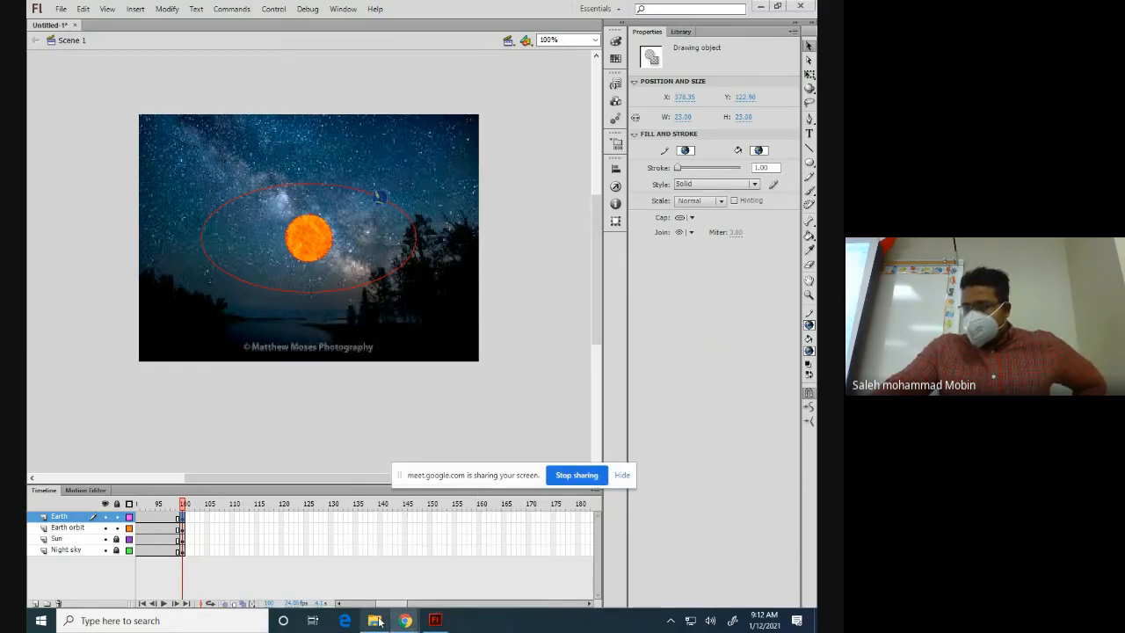
pyautogui.moveTo(387, 604); pyautogui.dragTo(340, 608)
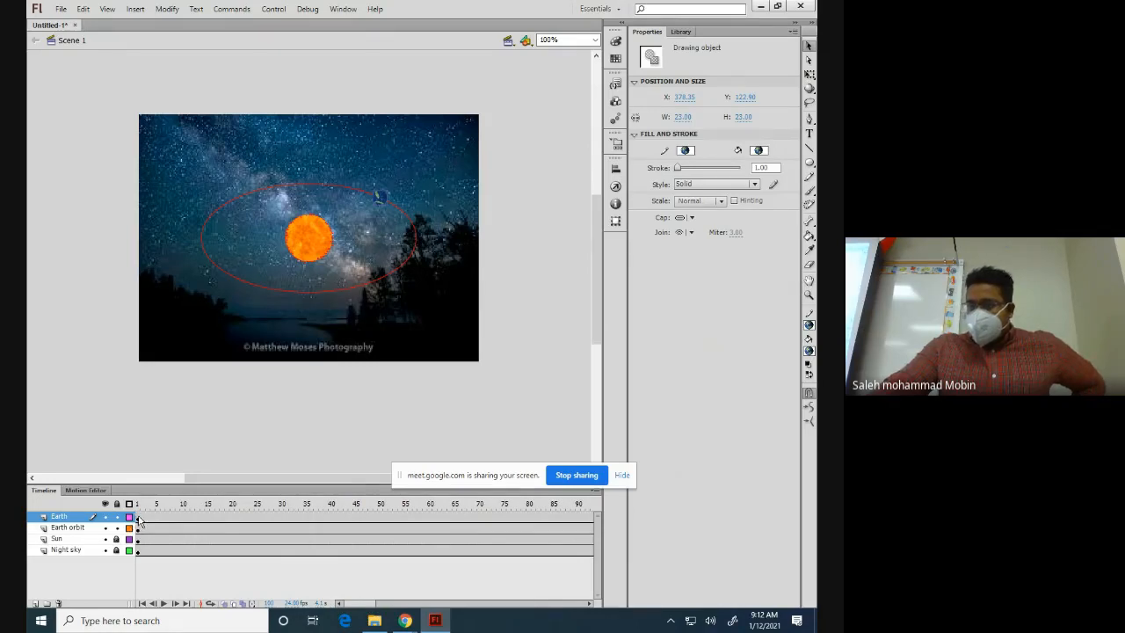
pyautogui.click(138, 518)
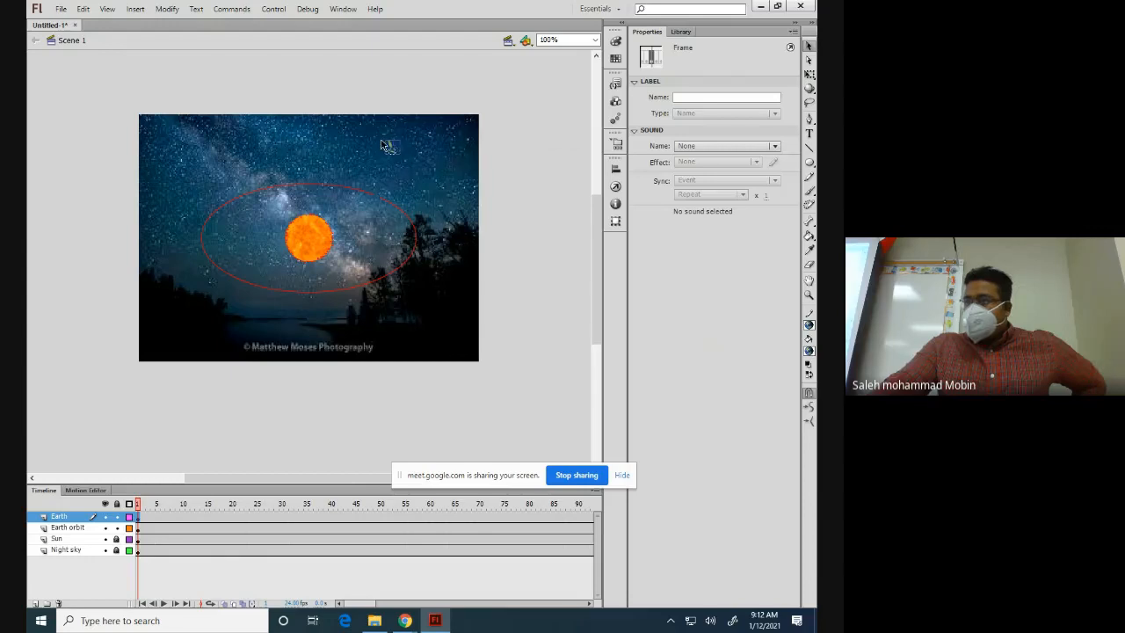
pyautogui.moveTo(378, 130)
pyautogui.mouseDown()
pyautogui.moveTo(411, 162)
pyautogui.moveTo(397, 159)
pyautogui.moveTo(369, 208)
pyautogui.moveTo(376, 200)
pyautogui.mouseUp()
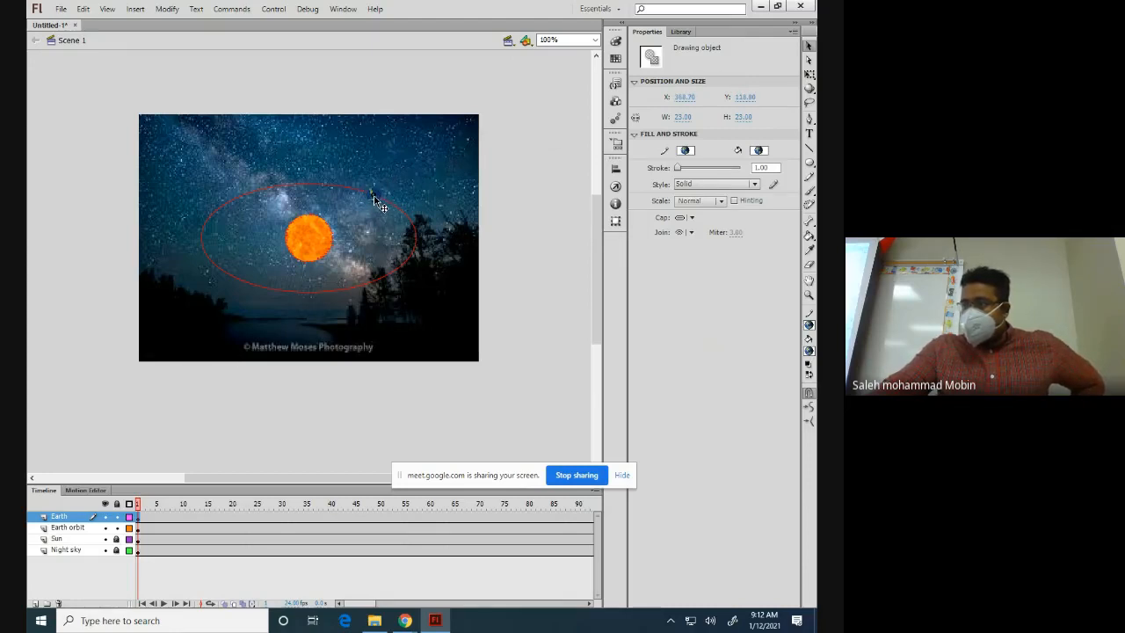
# Step: Compare the Earth's position at frame 1, frame 100 and the frames in between
pyautogui.click(141, 523)
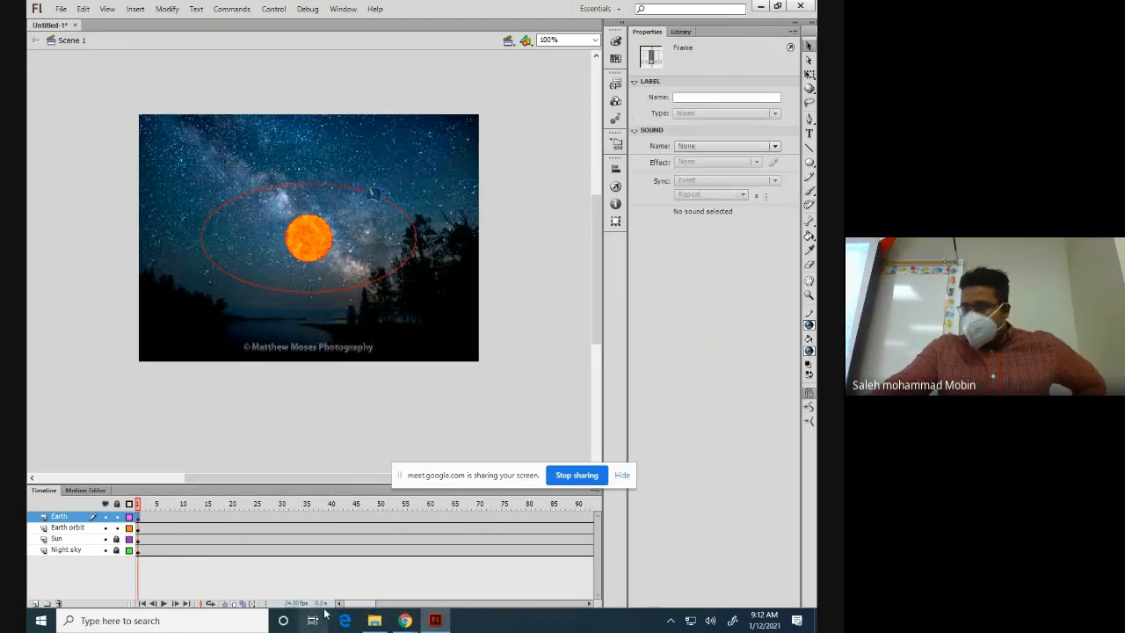
pyautogui.moveTo(345, 604); pyautogui.dragTo(375, 606)
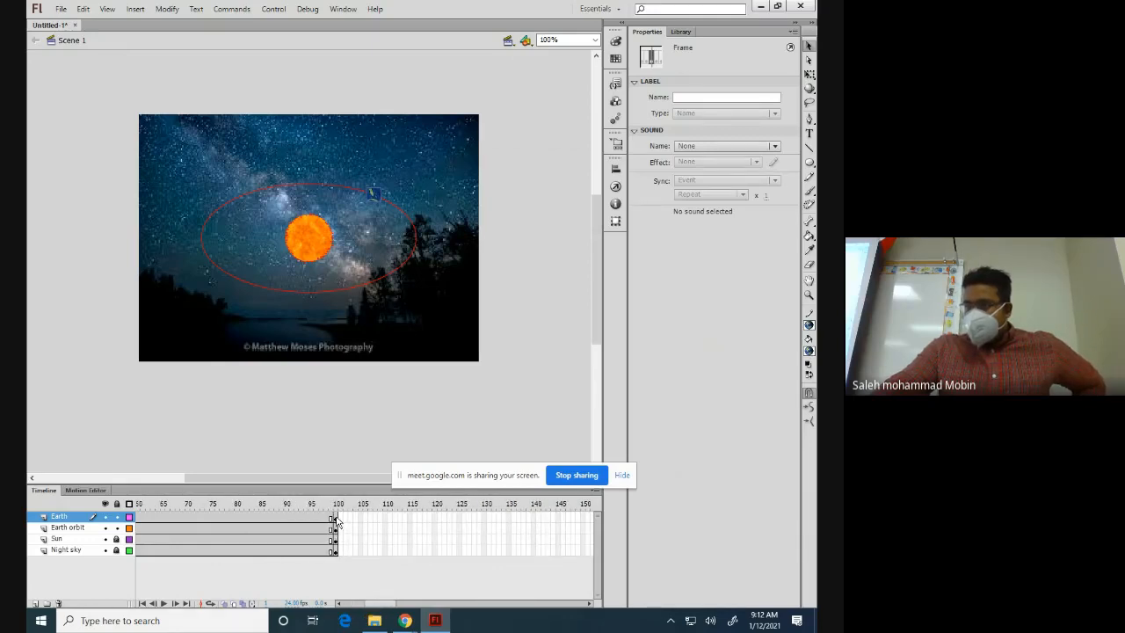
pyautogui.click(336, 520)
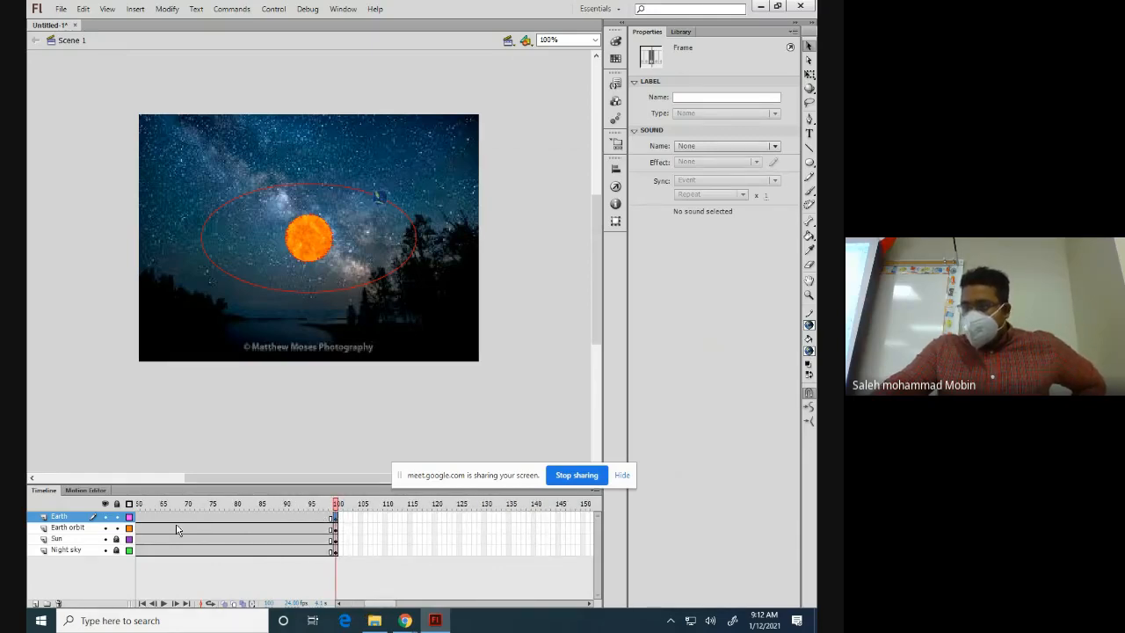
pyautogui.click(252, 519)
pyautogui.click(301, 519)
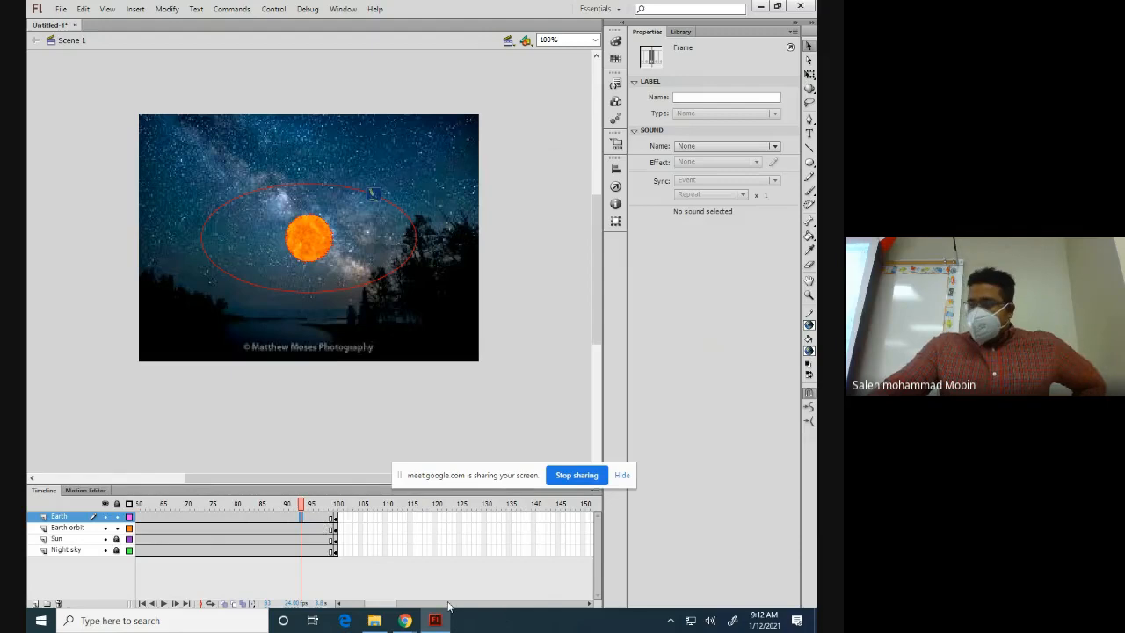
pyautogui.moveTo(382, 607); pyautogui.dragTo(360, 606)
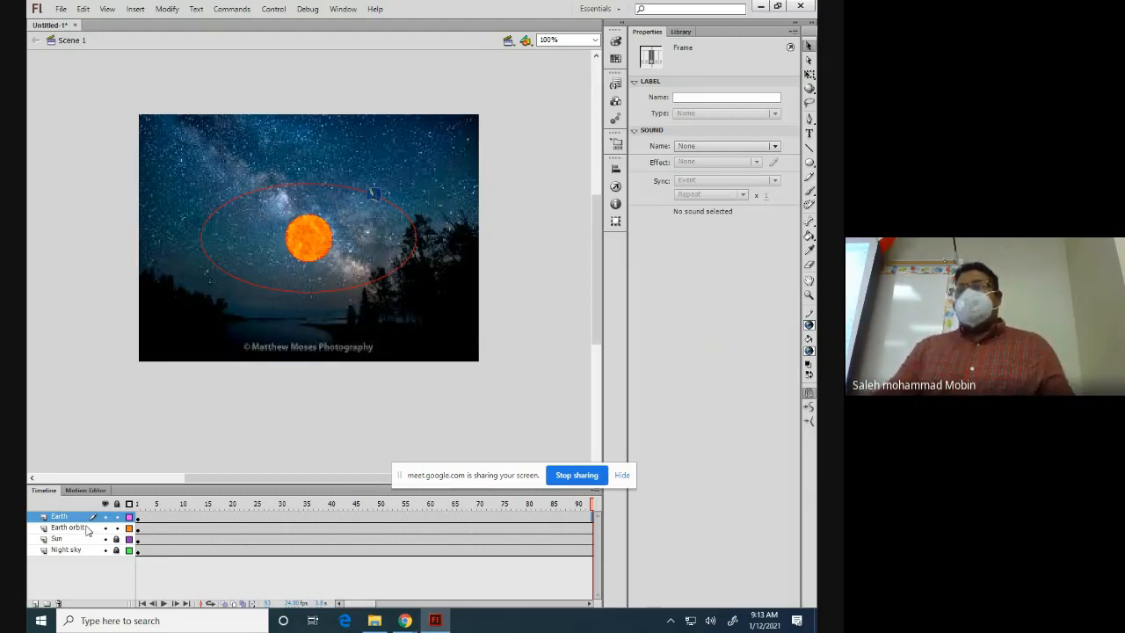
# Step: Create a classic tween between frames 1 and 100 on the Earth layer
pyautogui.click(116, 548)
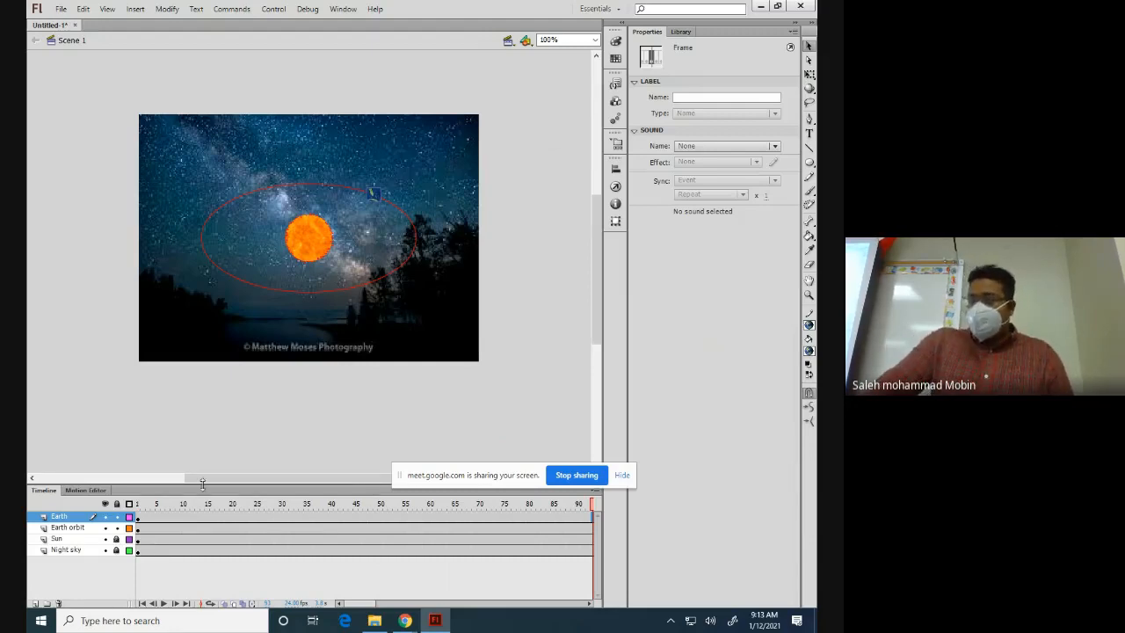
pyautogui.click(173, 518)
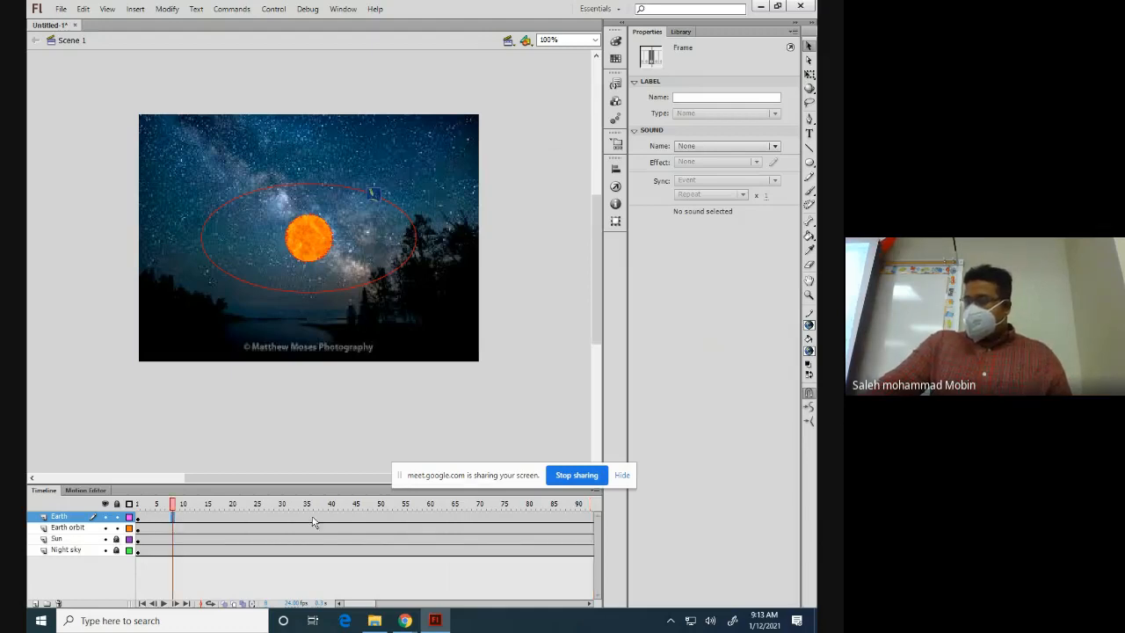
pyautogui.rightClick(173, 520)
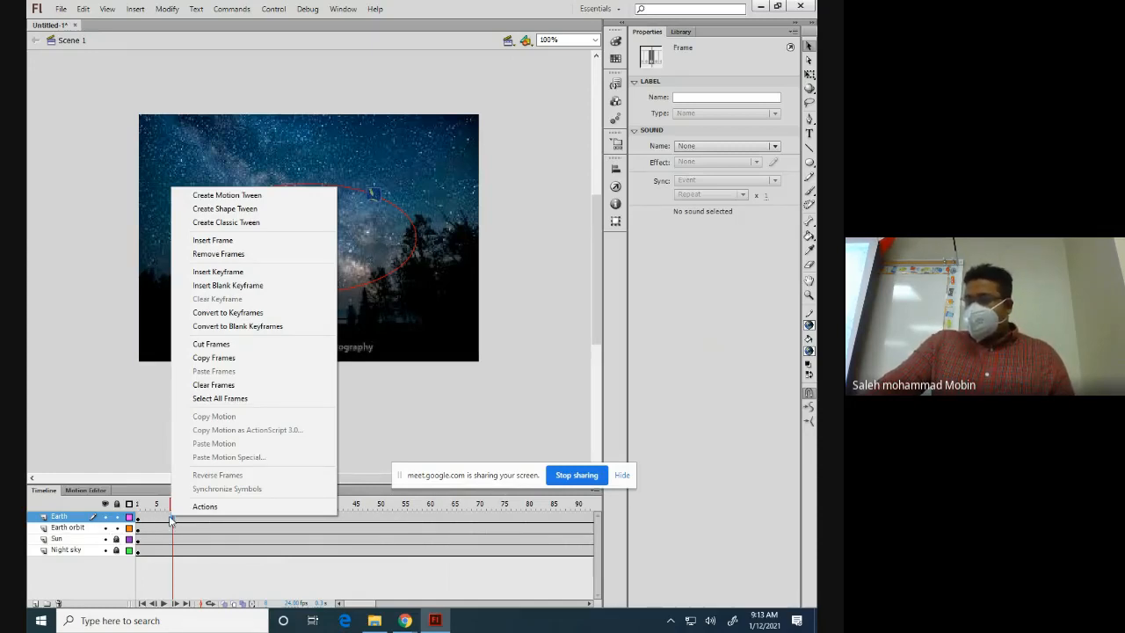
pyautogui.rightClick(169, 520)
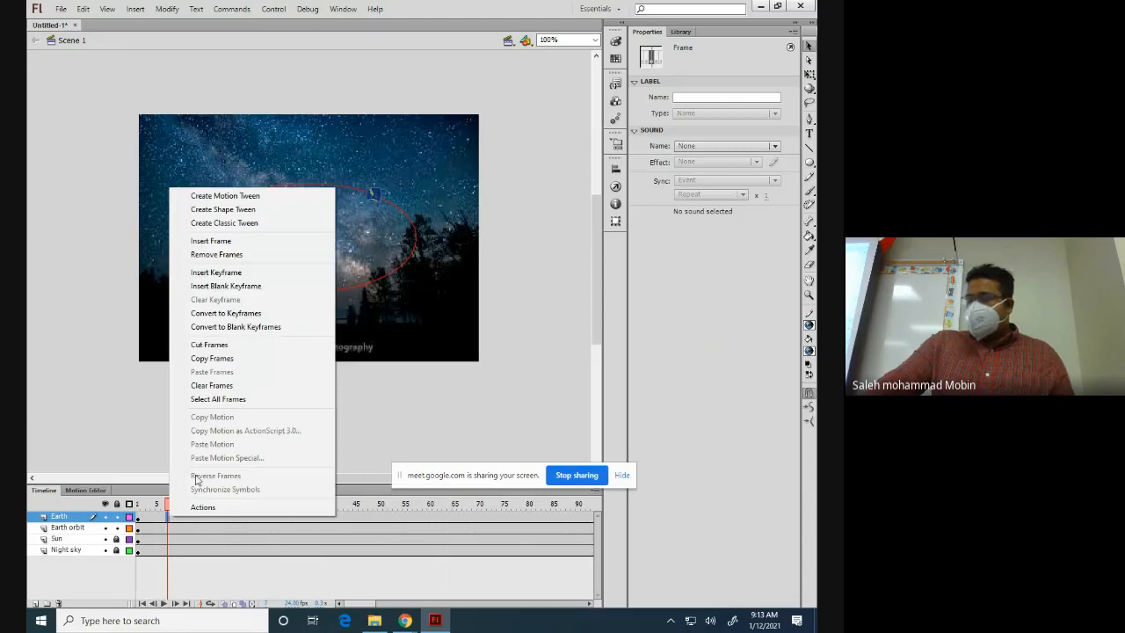
pyautogui.click(216, 227)
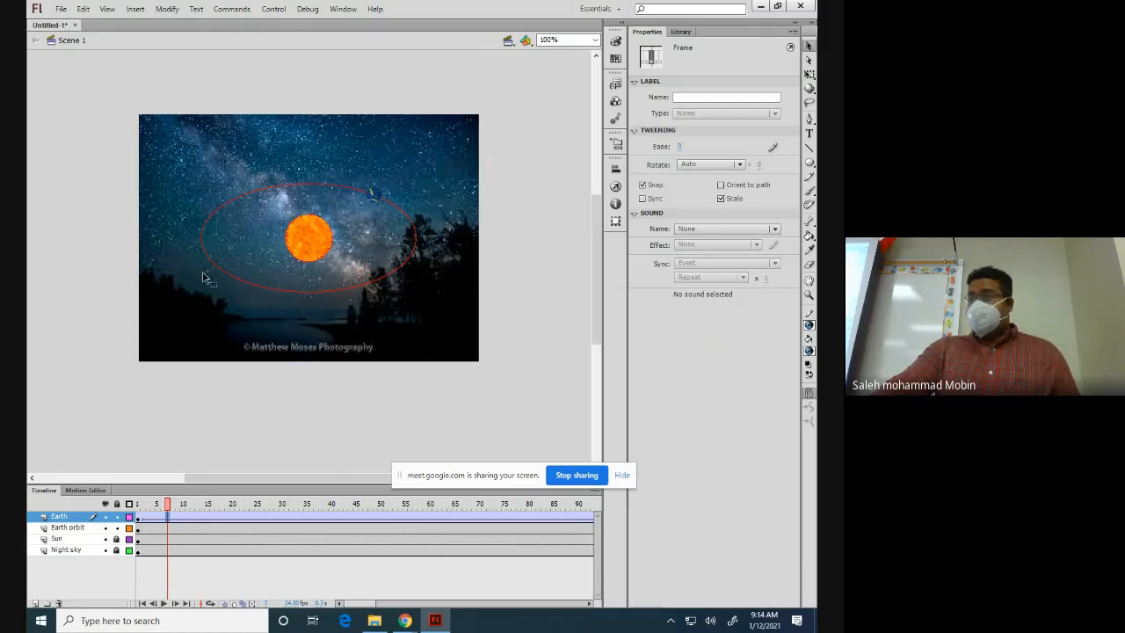
# Step: Turn the Earth orbit layer into a guide and nest the Earth layer beneath it as its guided layer
pyautogui.click(63, 529)
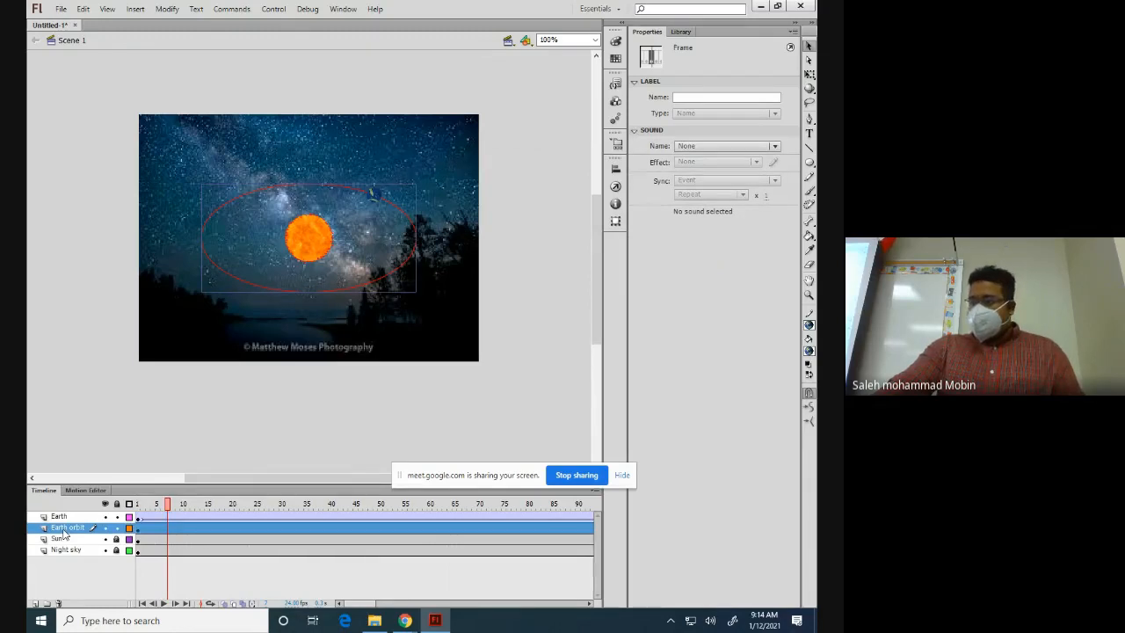
pyautogui.rightClick(63, 531)
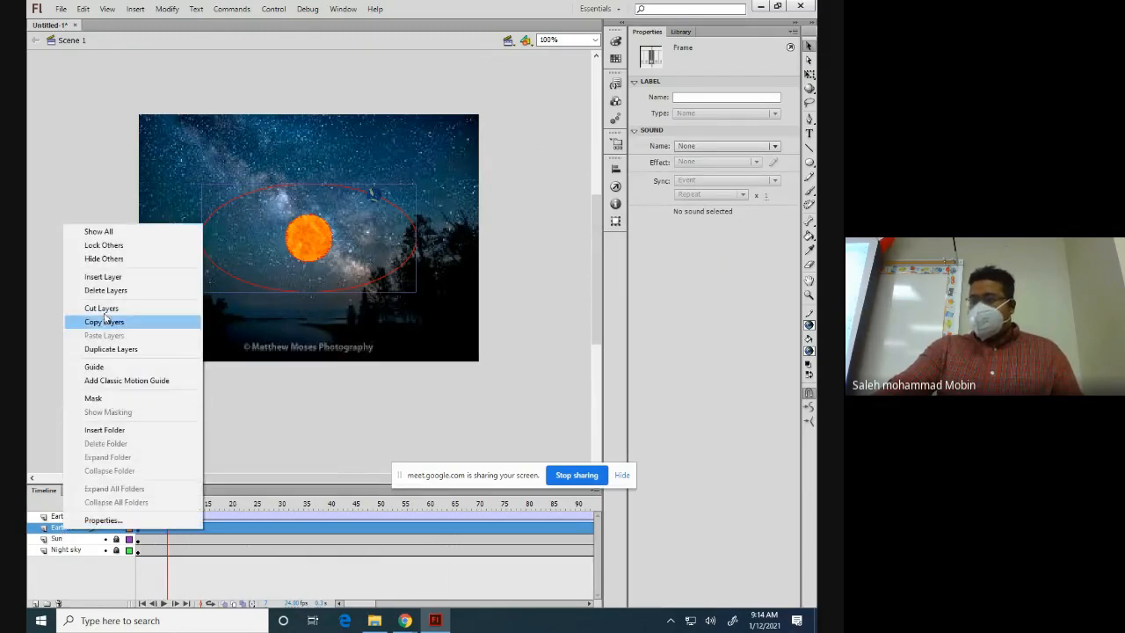
pyautogui.click(94, 367)
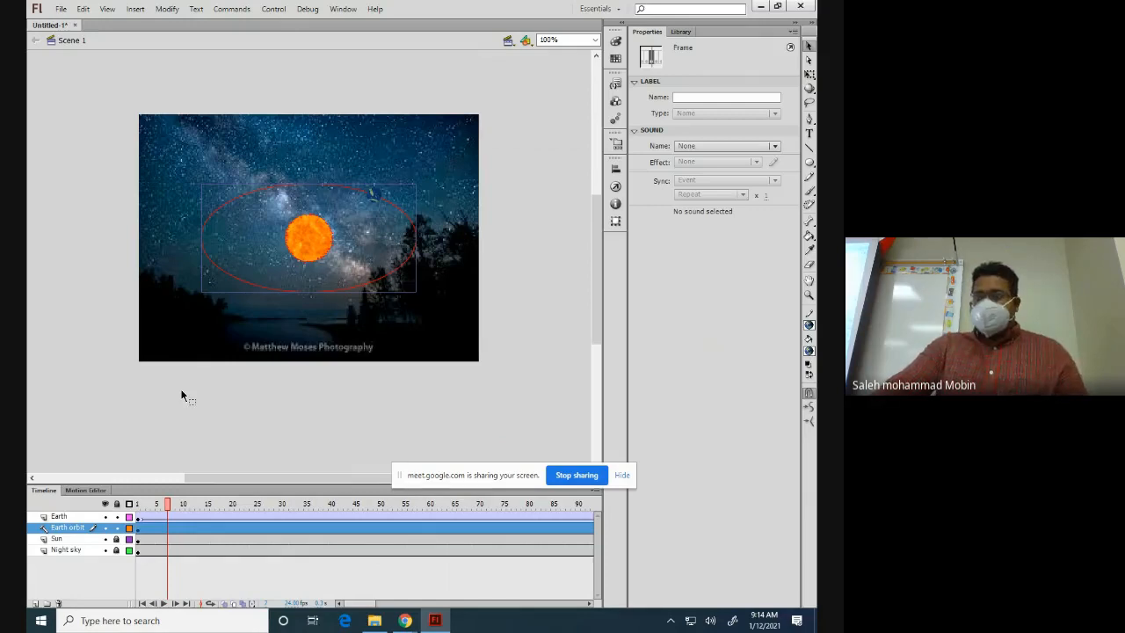
pyautogui.click(58, 518)
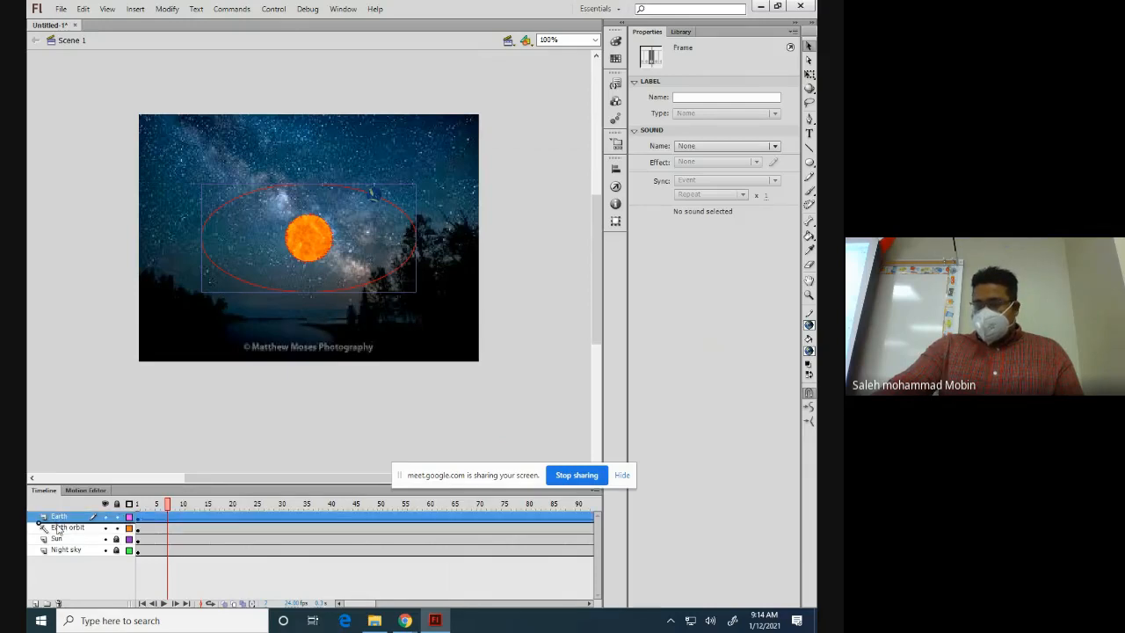
pyautogui.moveTo(58, 529); pyautogui.dragTo(52, 530)
pyautogui.moveTo(48, 535); pyautogui.dragTo(45, 534)
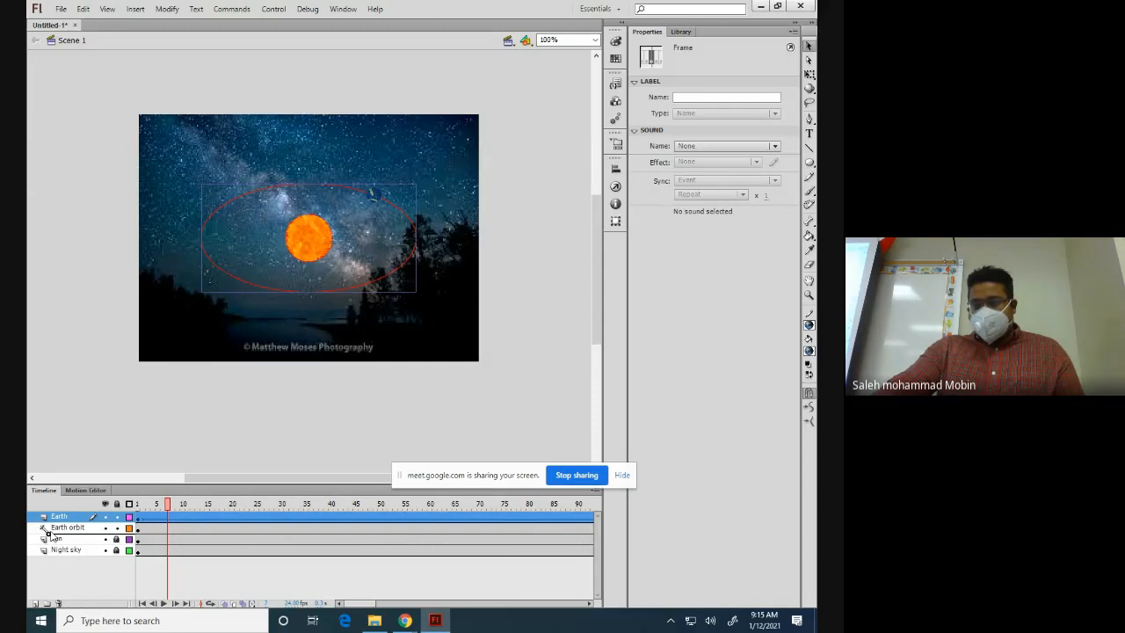
pyautogui.moveTo(48, 534); pyautogui.dragTo(52, 530)
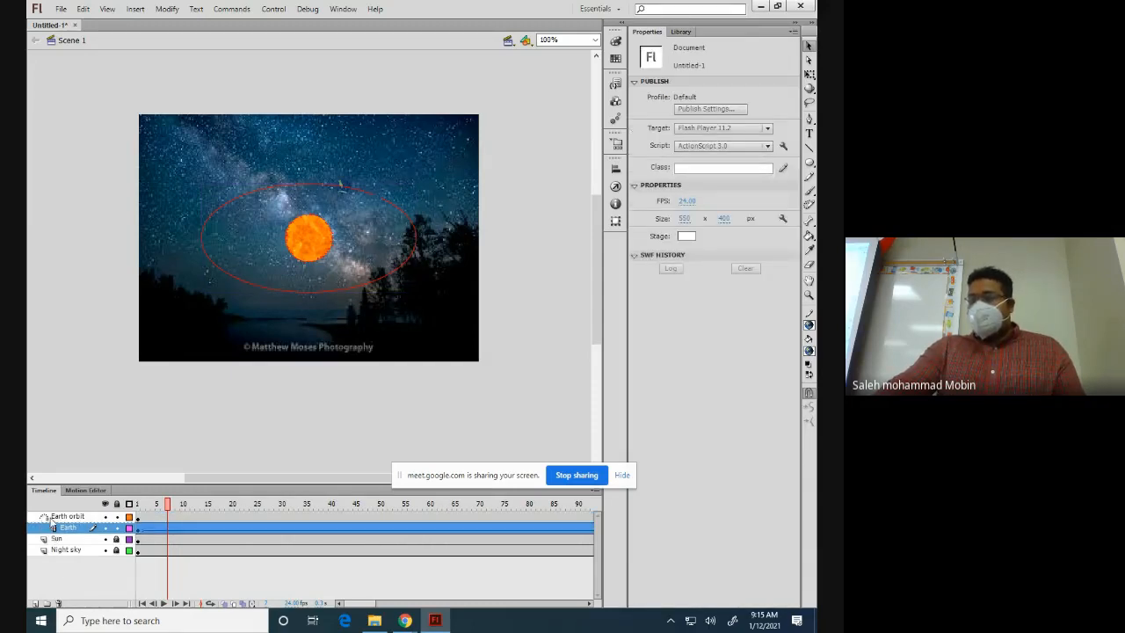
# Step: Test the movie in Flash Professional to watch the Earth's motion around the sun, and close the preview window
pyautogui.click(249, 11)
pyautogui.click(252, 11)
pyautogui.click(274, 9)
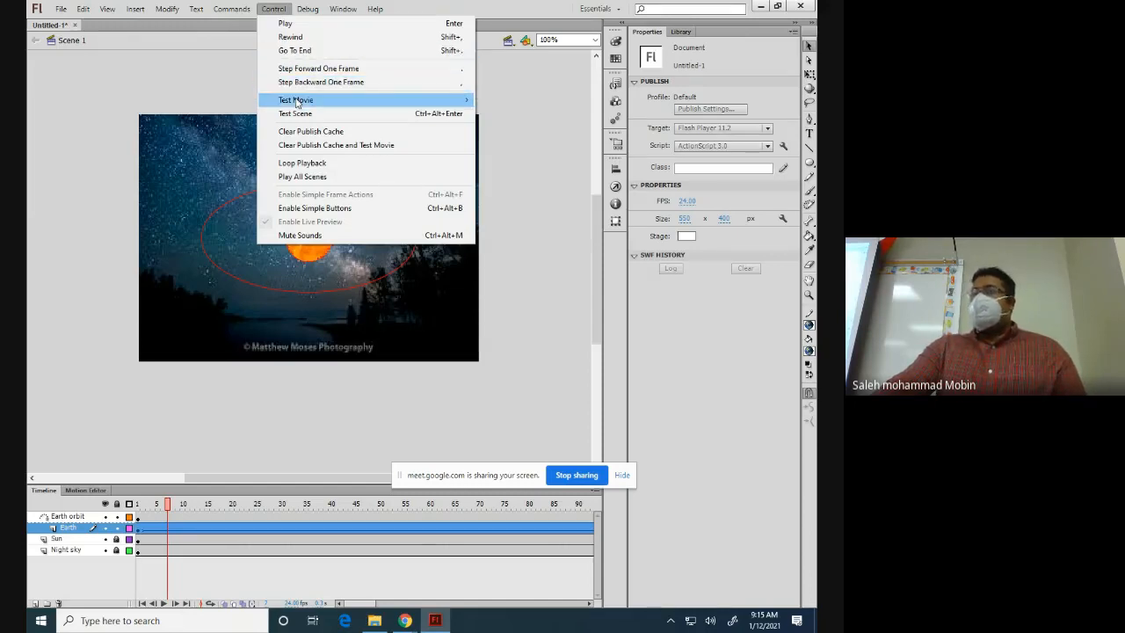
pyautogui.moveTo(297, 101)
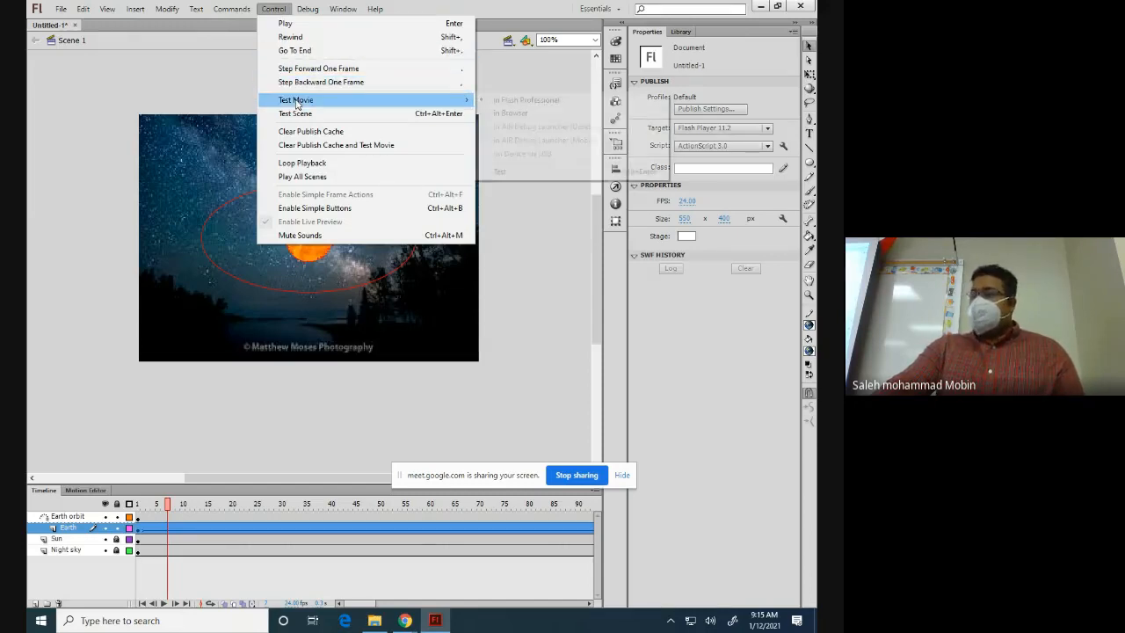
pyautogui.click(533, 102)
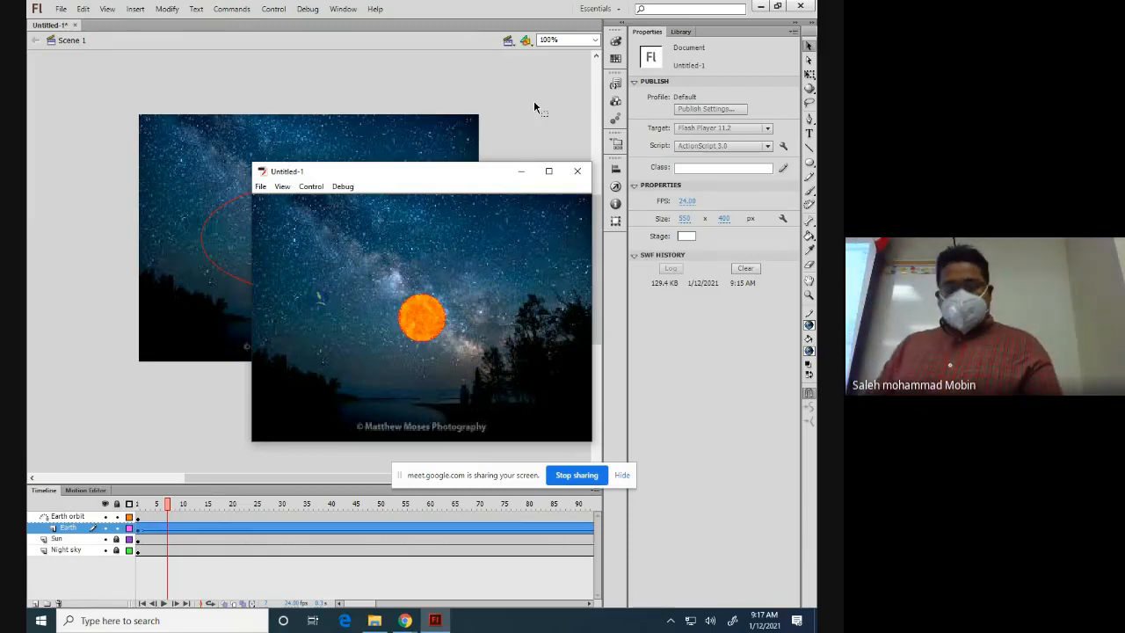
pyautogui.click(61, 11)
pyautogui.click(61, 10)
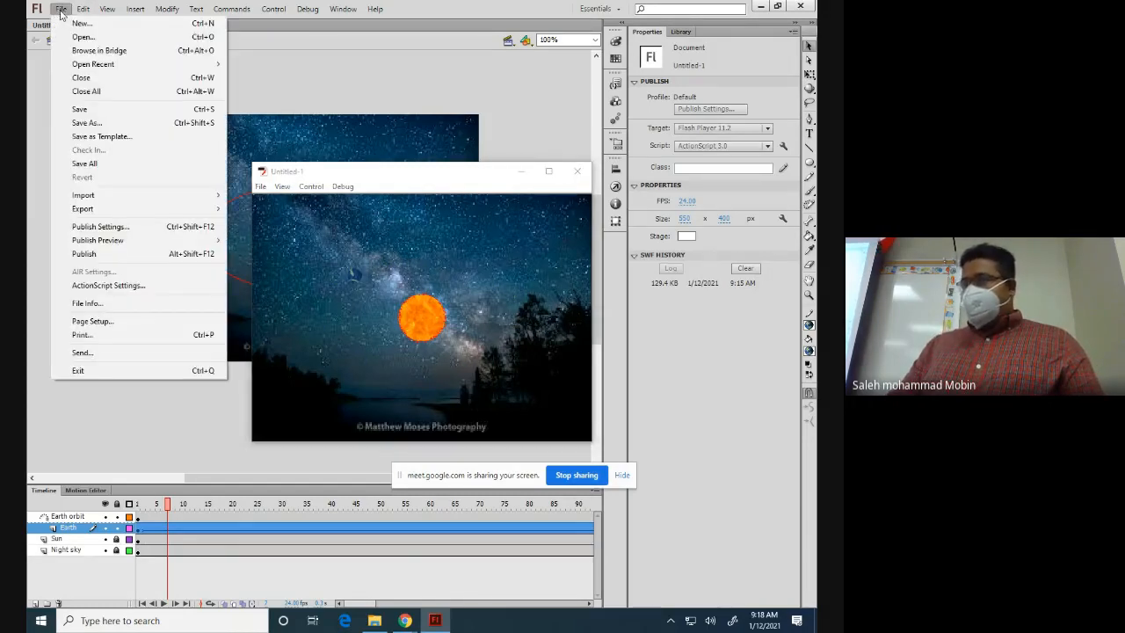
pyautogui.click(580, 172)
pyautogui.click(576, 170)
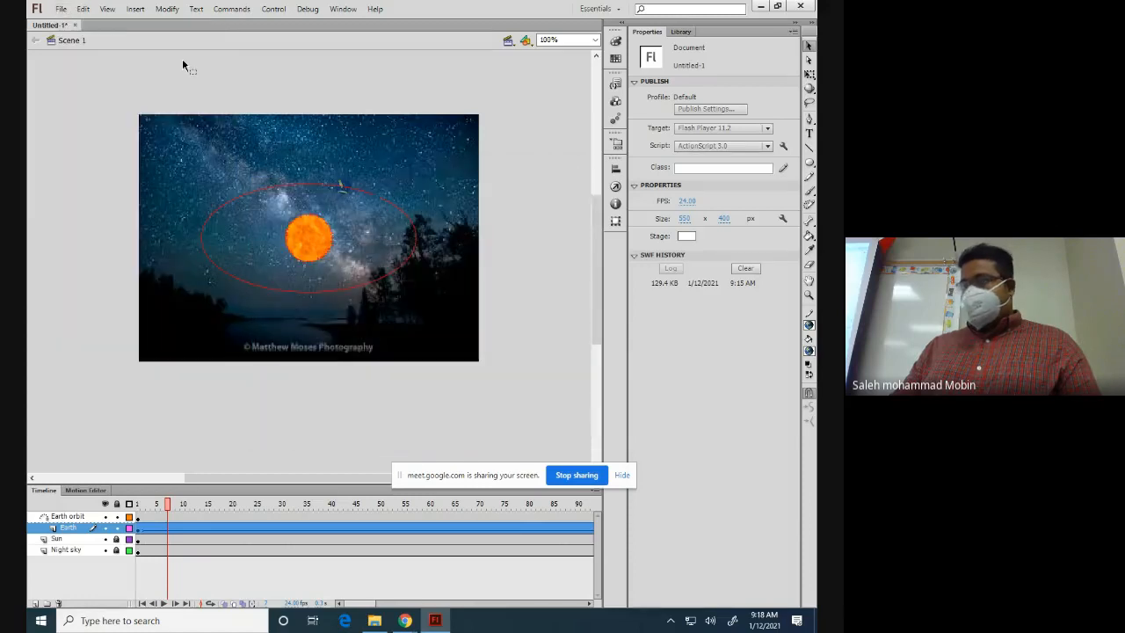
# Step: Save the document as "solar system" in the Desktop's Solar system folder as a Flash CS6 document, and close Flash Professional
pyautogui.click(61, 11)
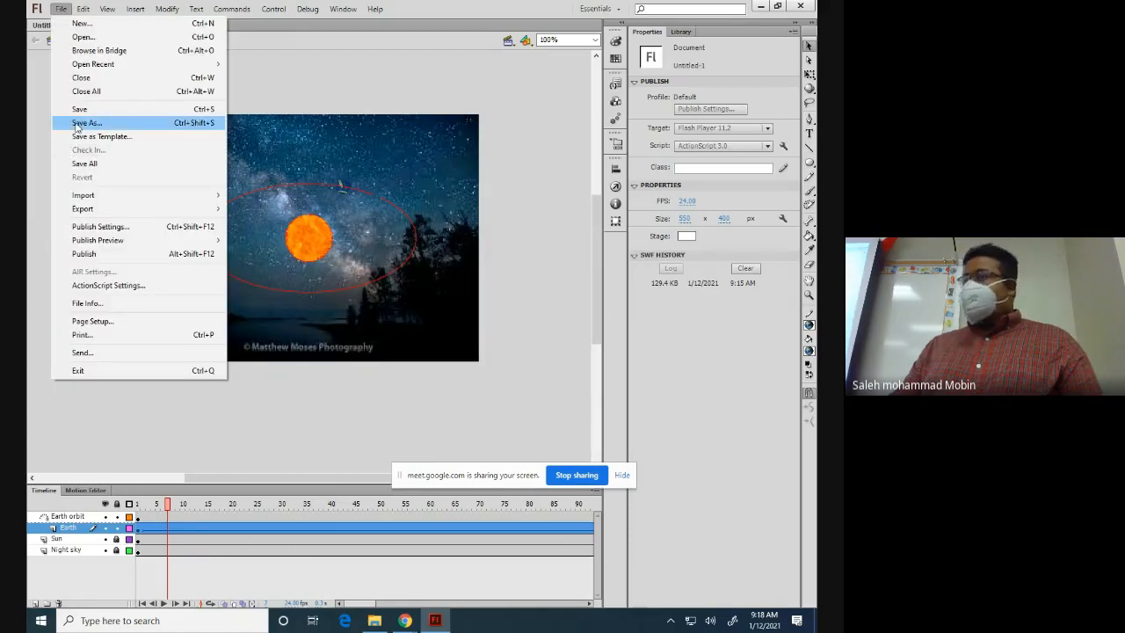
pyautogui.click(80, 123)
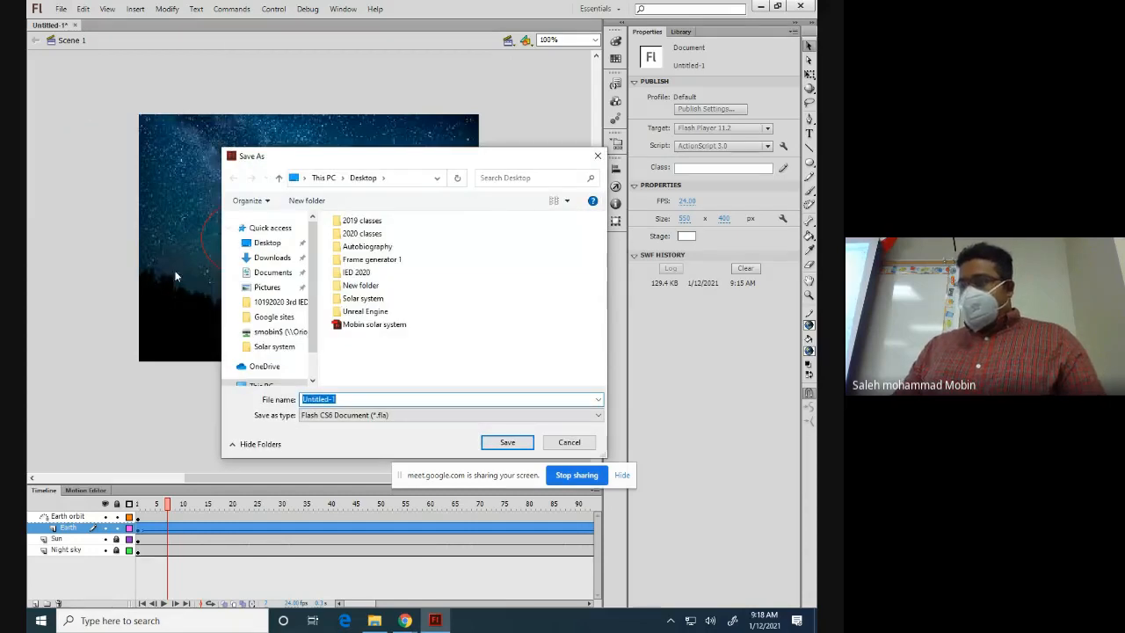
pyautogui.click(355, 302)
pyautogui.doubleClick(355, 303)
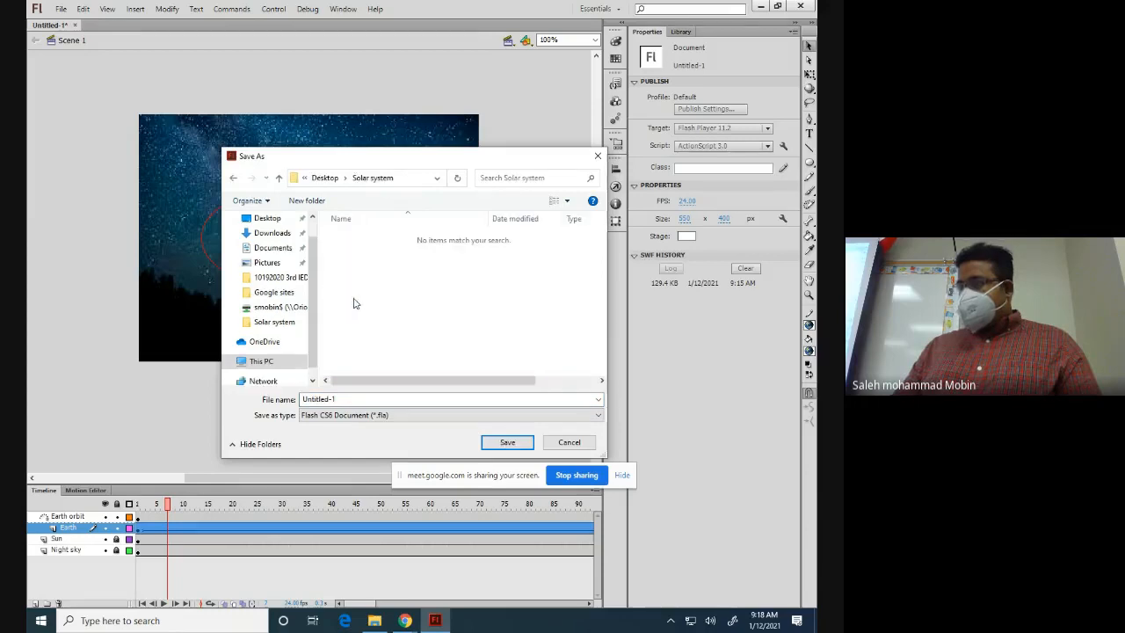
pyautogui.doubleClick(358, 399)
pyautogui.write('so')
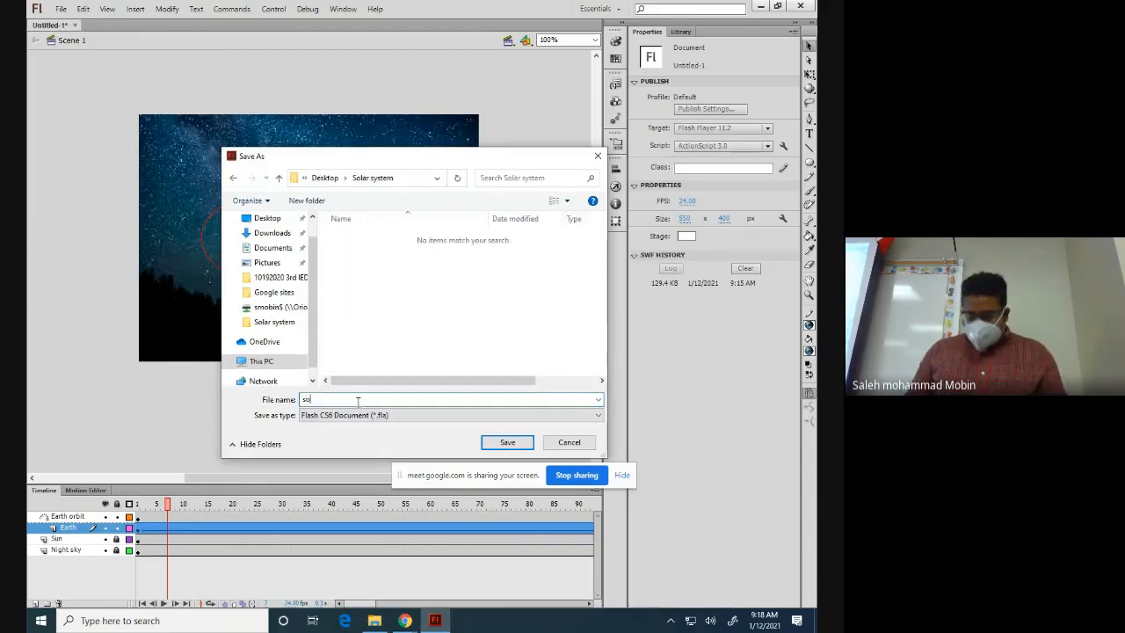
pyautogui.write('lar')
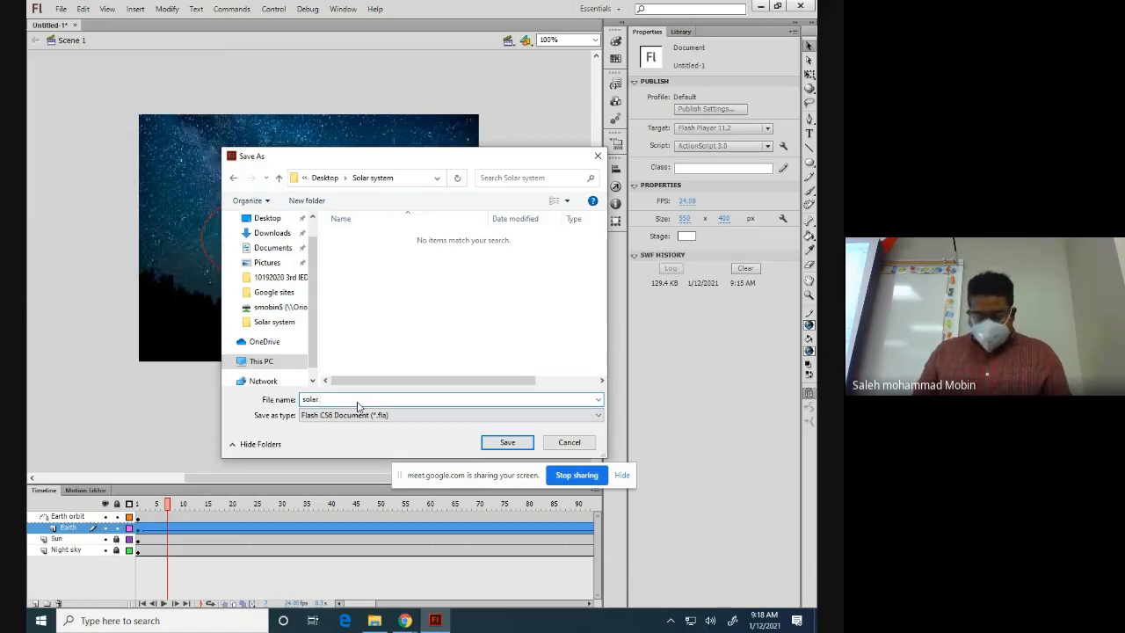
pyautogui.write('syst')
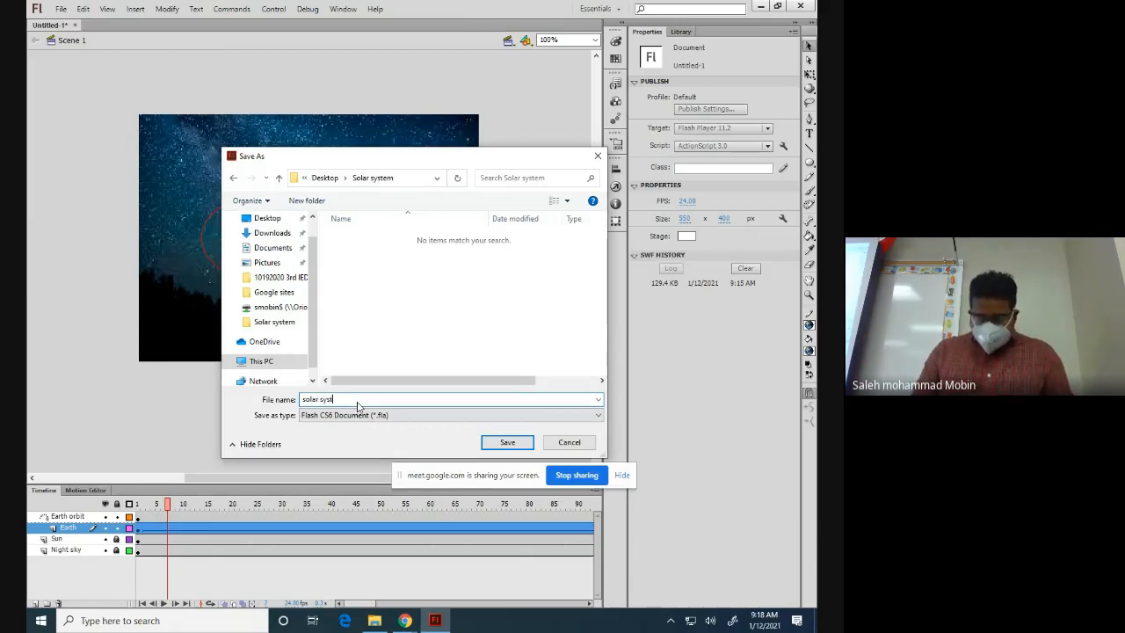
pyautogui.write('em')
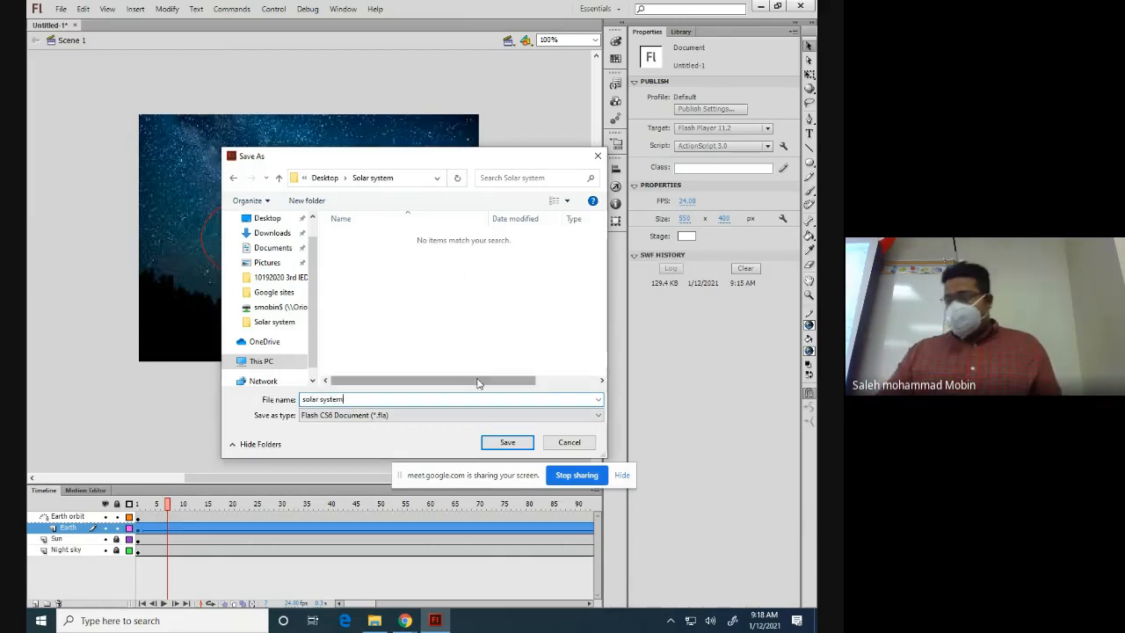
pyautogui.click(508, 443)
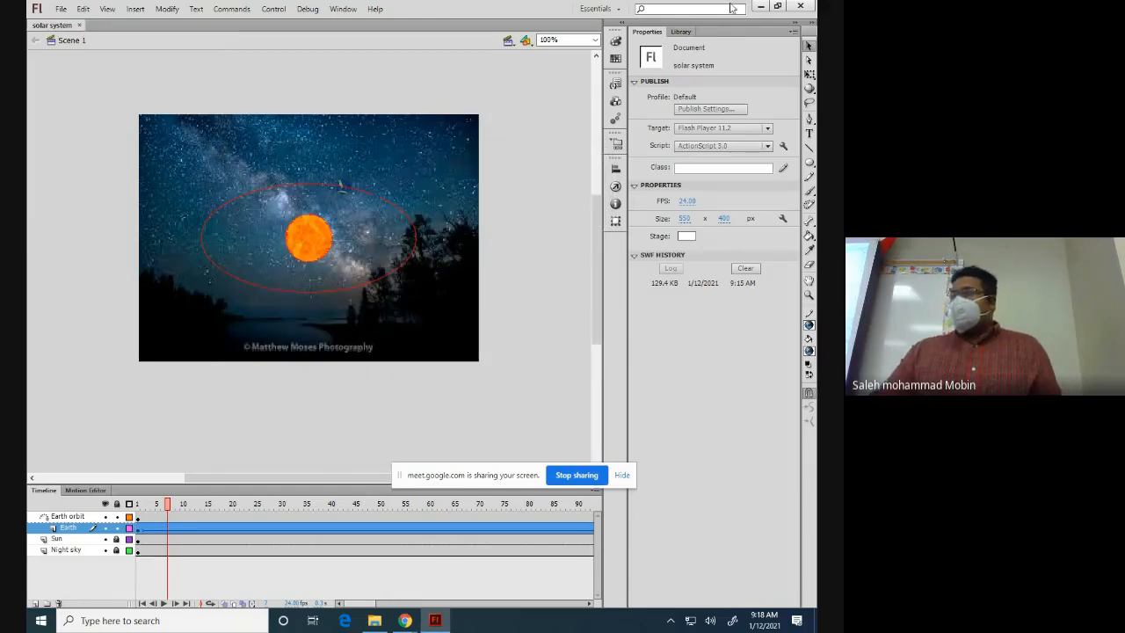
pyautogui.click(806, 7)
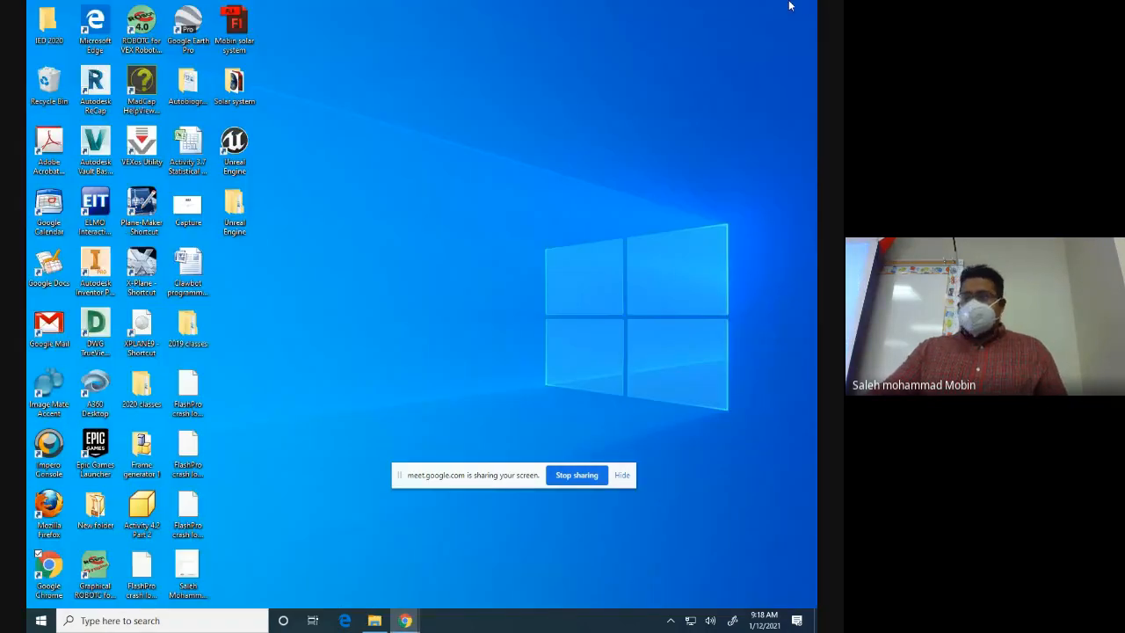
# Step: Check the Solar system folder on the desktop for the saved Flash document and close the folder window
pyautogui.doubleClick(234, 211)
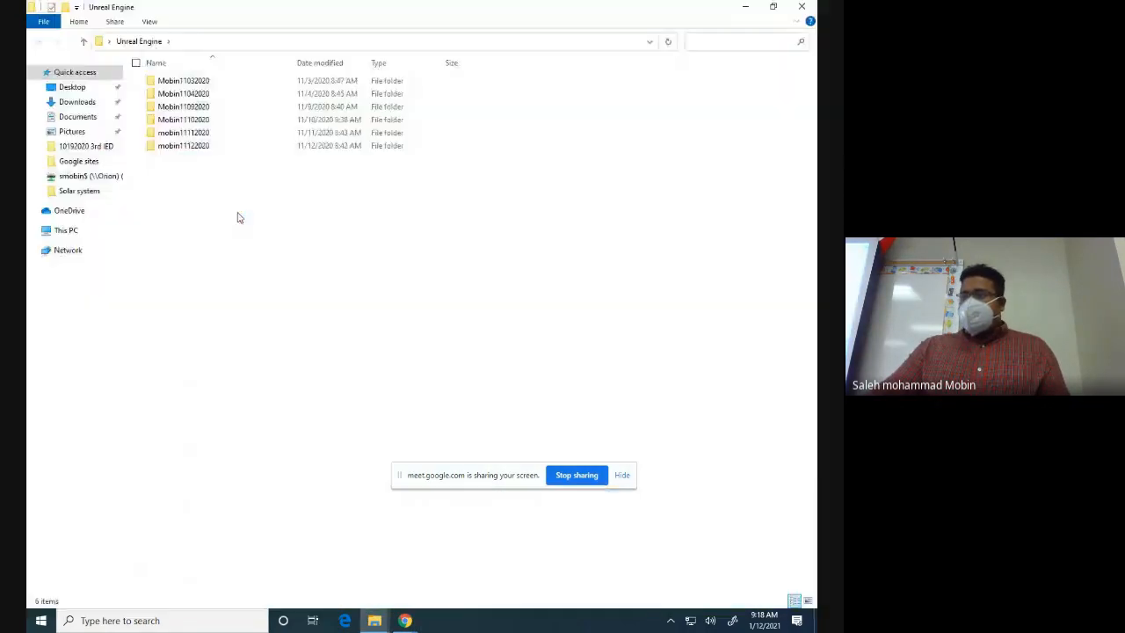
pyautogui.click(801, 6)
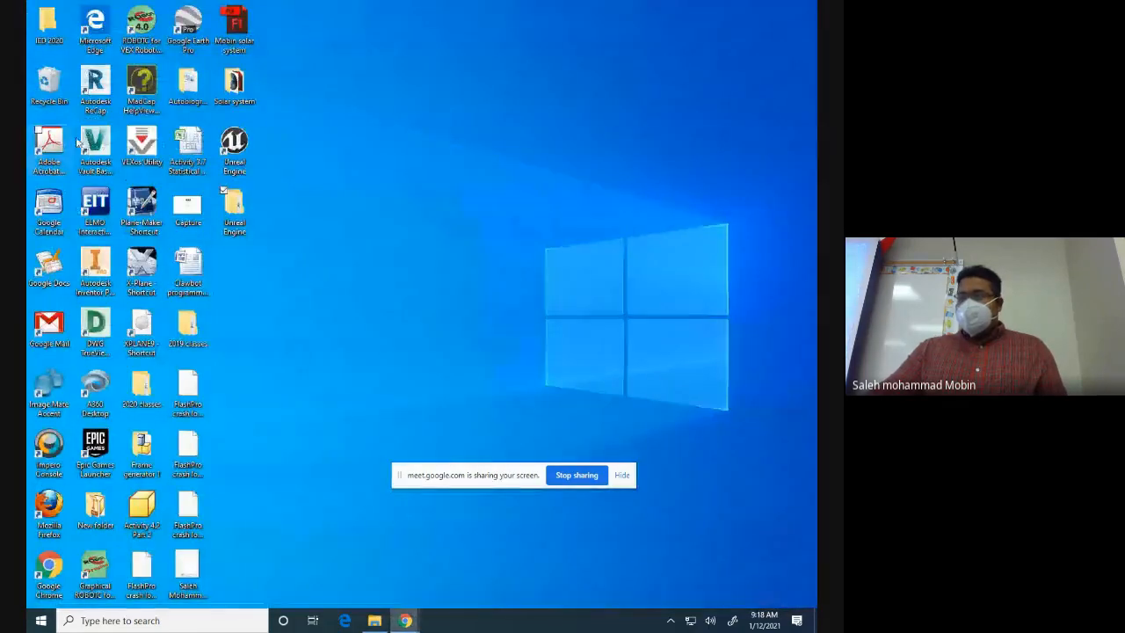
pyautogui.doubleClick(234, 83)
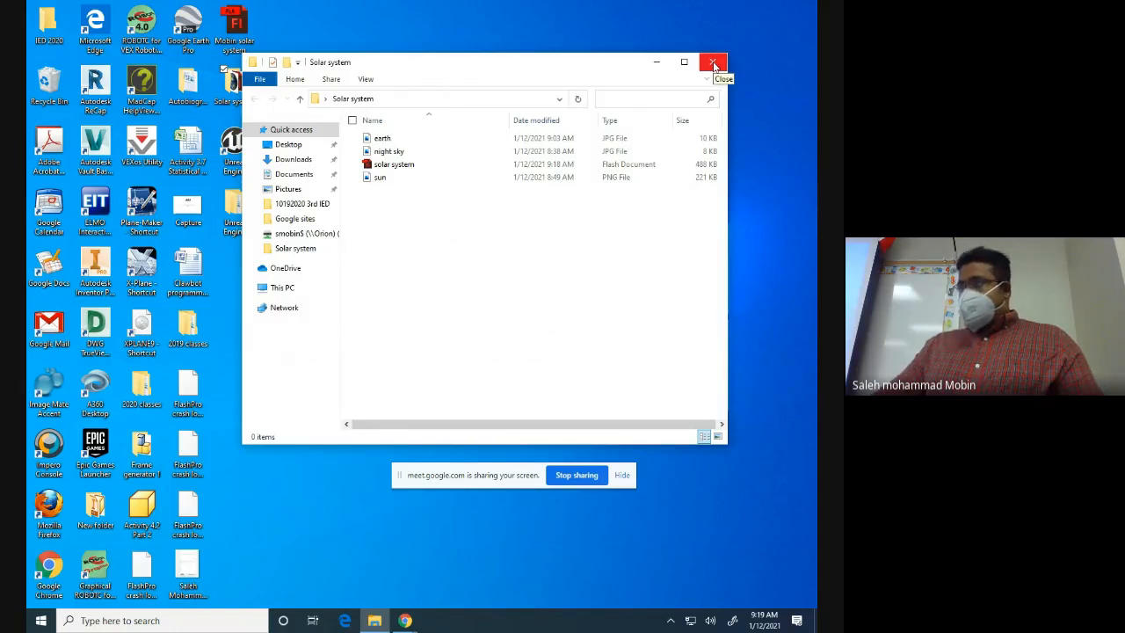
pyautogui.click(713, 62)
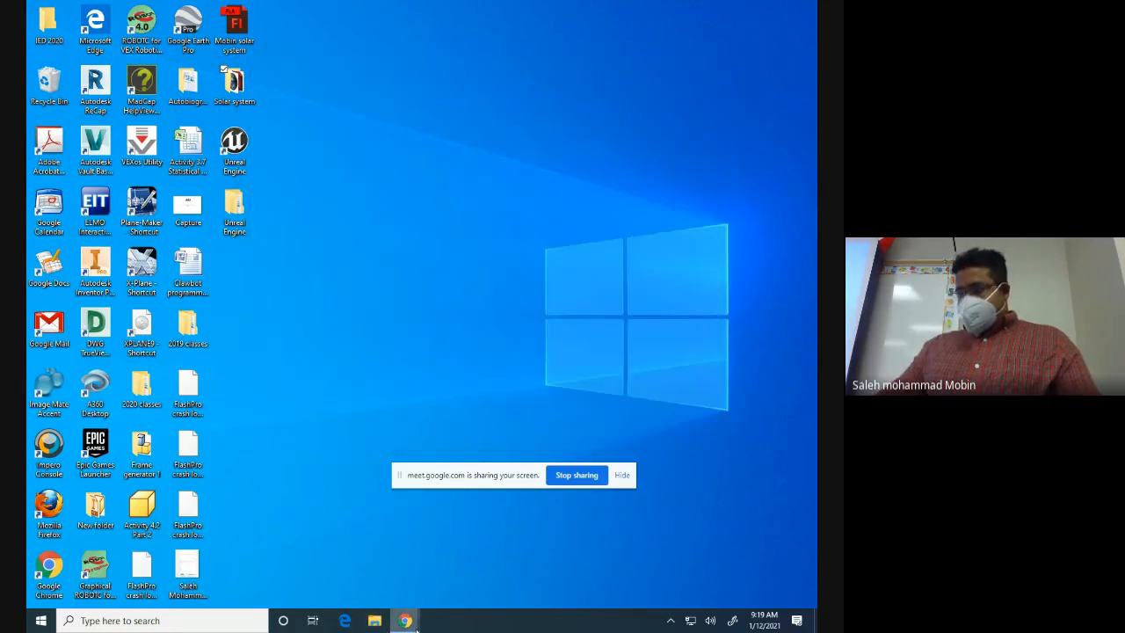
# Step: Switch to Chrome, close the earth and night sky image search pages, and return to the Google Meet call
pyautogui.moveTo(405, 621)
pyautogui.click(312, 587)
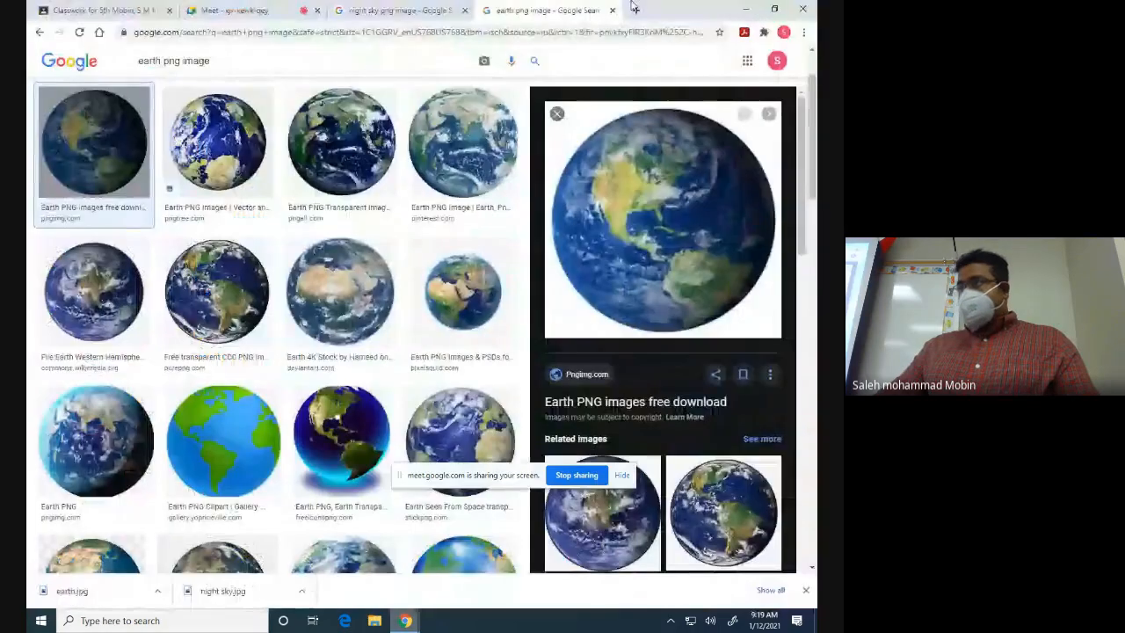
pyautogui.click(614, 13)
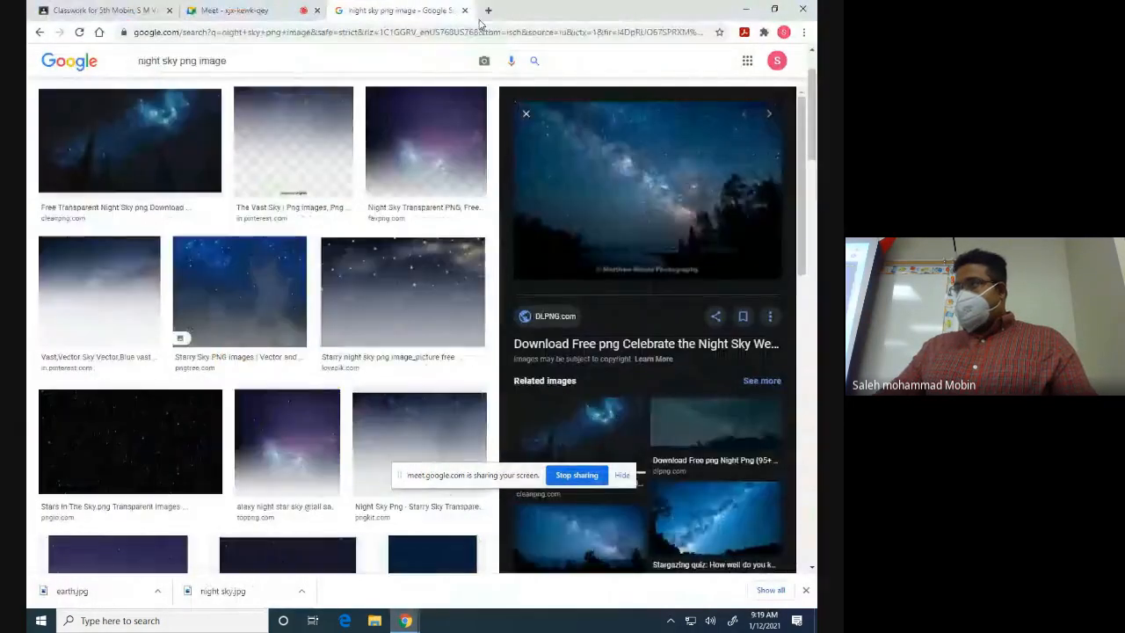
pyautogui.click(466, 12)
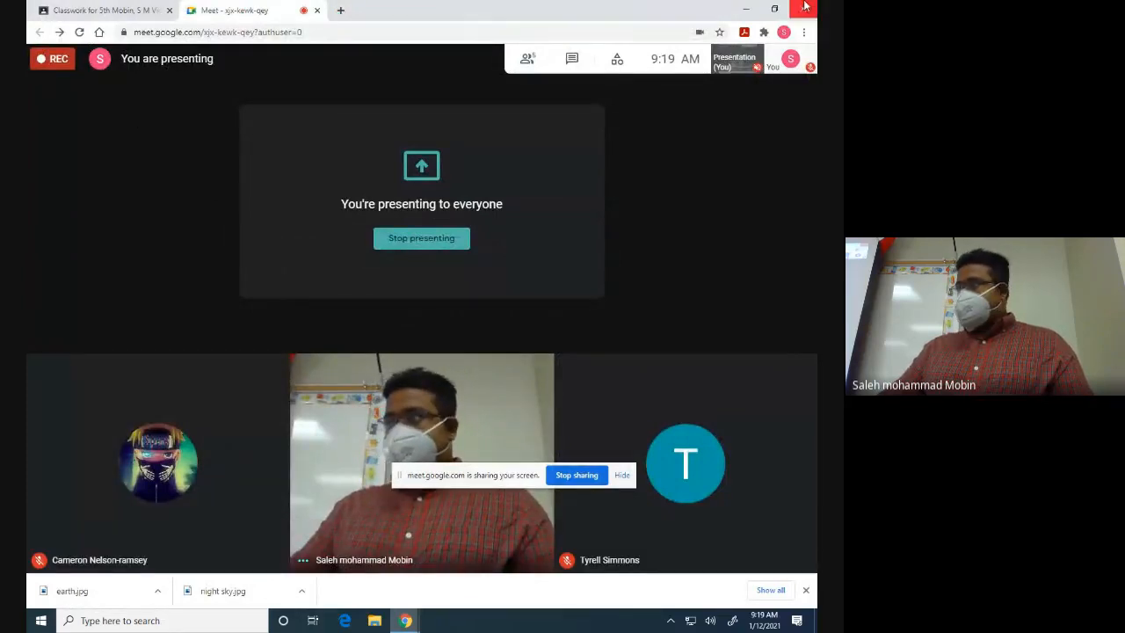
pyautogui.click(748, 8)
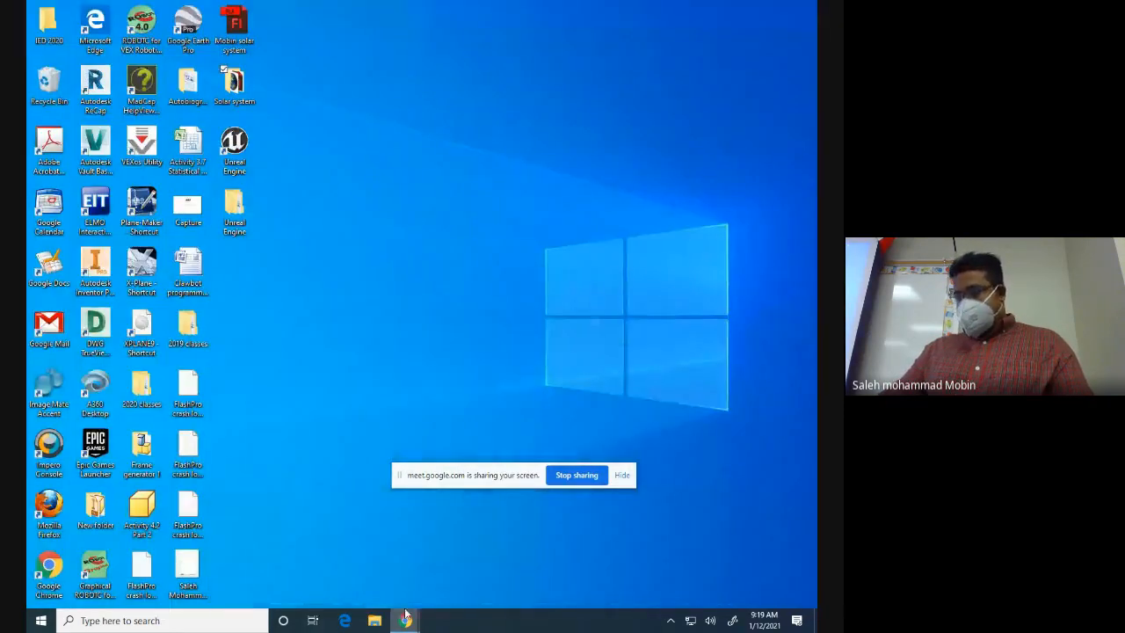
pyautogui.click(282, 579)
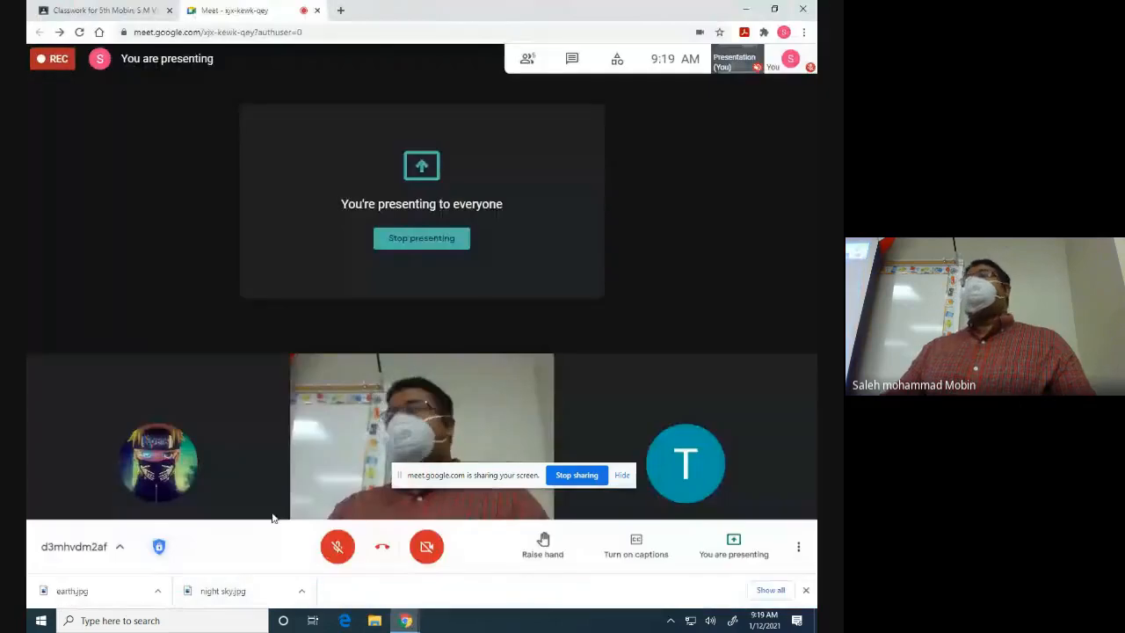